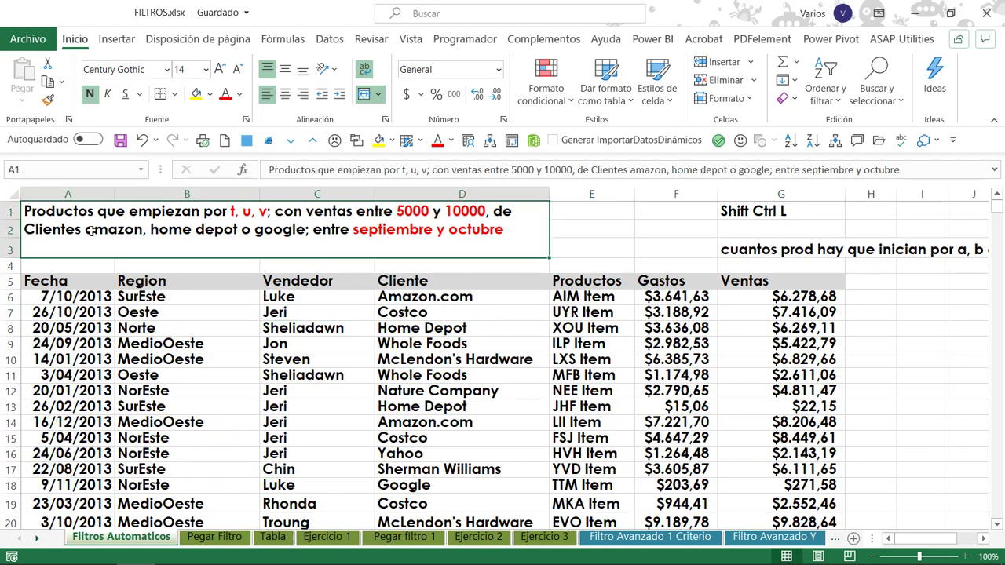
Examine the database definition notes and the example filter criteria beside the sales table.
{"action": "left_click", "coordinate": [83, 284]}
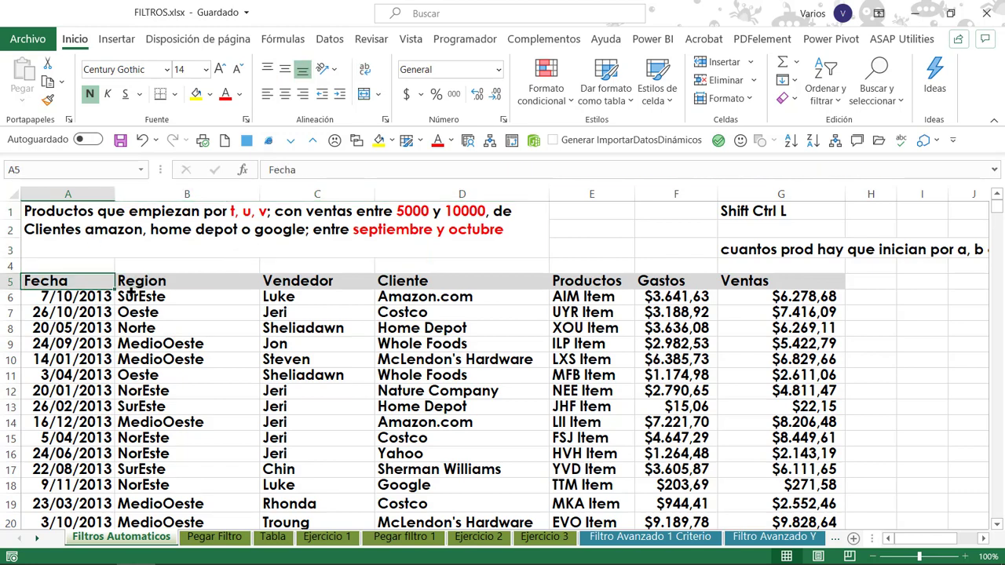
{"action": "left_click", "coordinate": [214, 426]}
{"action": "key", "text": "Right"}
{"action": "key", "text": "Right"}
{"action": "key", "text": "Right"}
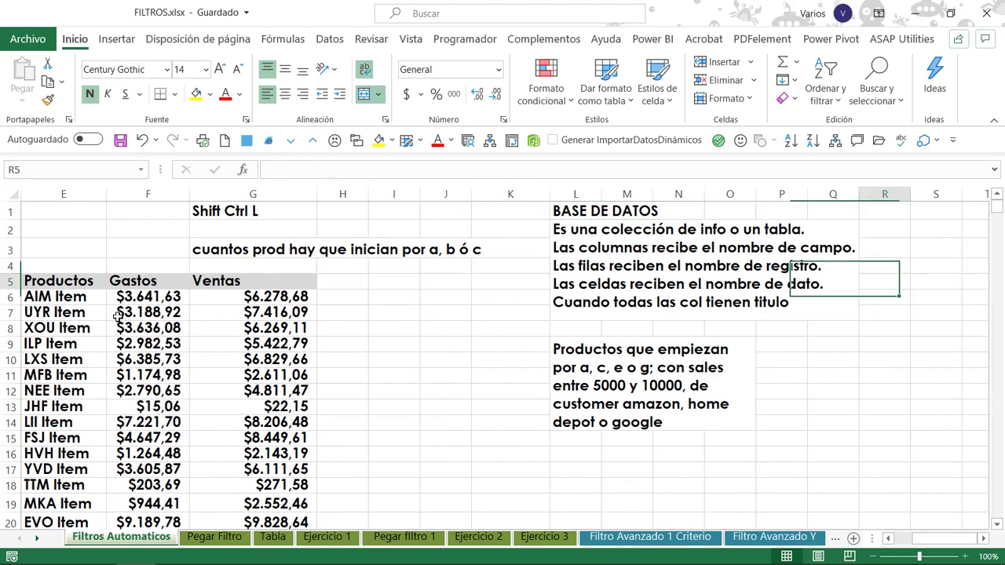
{"action": "key", "text": "Left"}
{"action": "key", "text": "Left"}
{"action": "key", "text": "Right"}
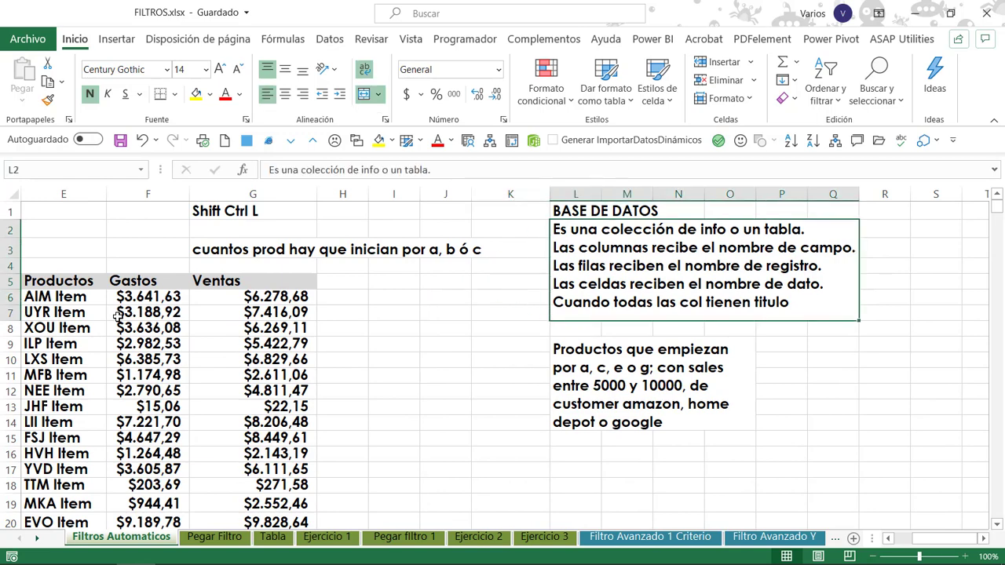
{"action": "key", "text": "Down"}
{"action": "key", "text": "Down"}
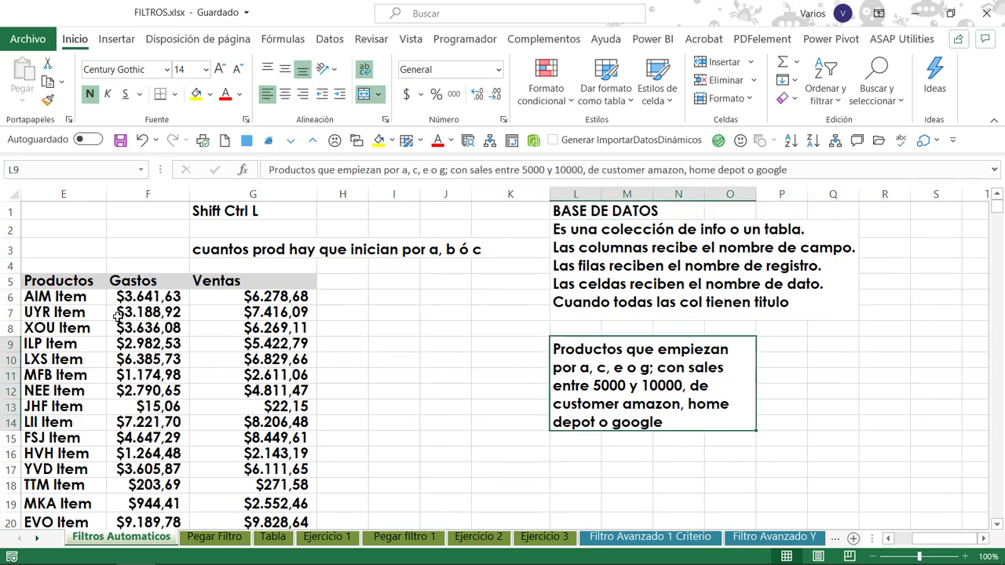
{"action": "key", "text": "Left"}
{"action": "key", "text": "Left"}
{"action": "key", "text": "Up"}
Select the Fecha column from its header in row 5 down to the last record.
{"action": "key", "text": "Left"}
{"action": "key", "text": "Up"}
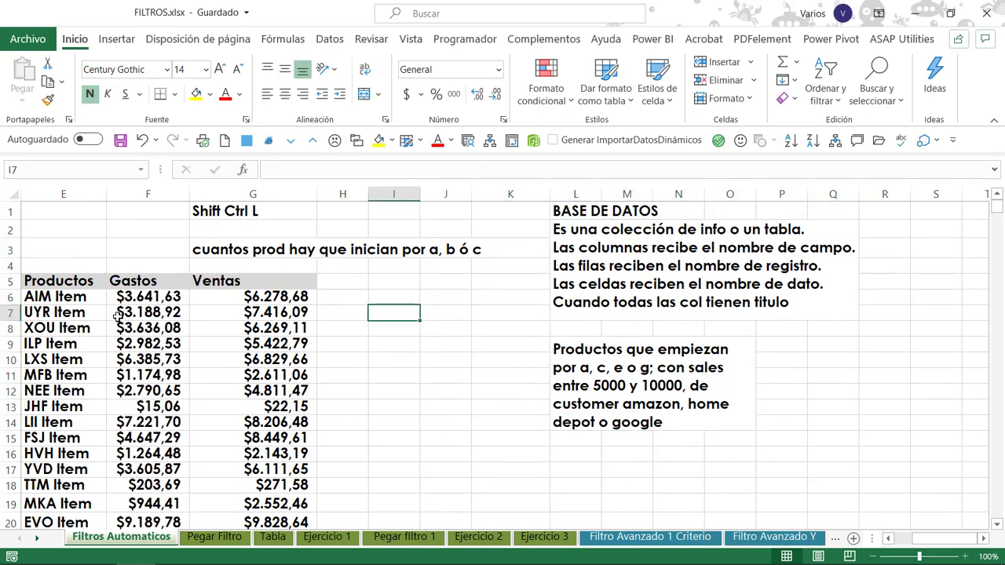
{"action": "key", "text": "Right"}
{"action": "key", "text": "Right"}
{"action": "key", "text": "Right"}
{"action": "key", "text": "Left"}
{"action": "key", "text": "Home"}
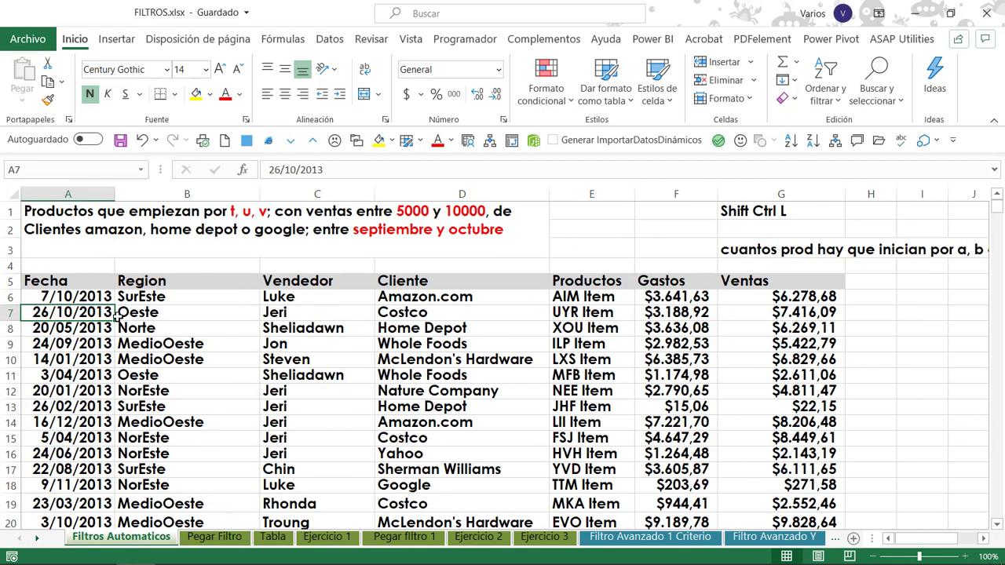
{"action": "key", "text": "Up"}
{"action": "key", "text": "Up"}
{"action": "key", "text": "ctrl+shift+Right"}
{"action": "key", "text": "shift+Left"}
{"action": "key", "text": "shift+Left"}
{"action": "key", "text": "shift+Left"}
{"action": "key", "text": "shift+Left"}
{"action": "key", "text": "shift+Left"}
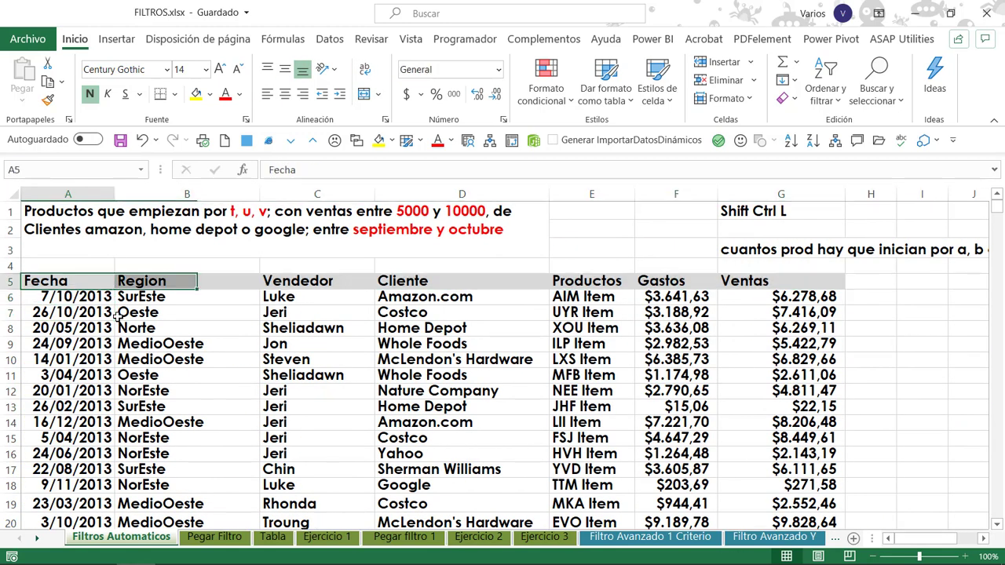
{"action": "key", "text": "shift+Left"}
{"action": "key", "text": "ctrl+shift+Down"}
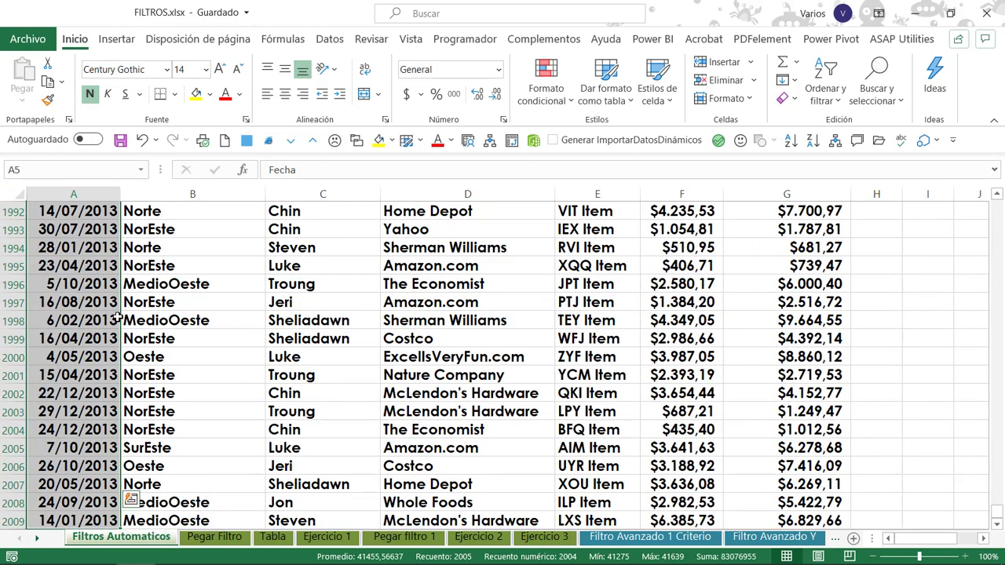
Go along the table's header row to the database definition in L2 and display the data sorting and filtering commands.
{"action": "key", "text": "ctrl+Home"}
{"action": "key", "text": "Down"}
{"action": "key", "text": "Down"}
{"action": "key", "text": "Down"}
{"action": "key", "text": "Down"}
{"action": "key", "text": "Right"}
{"action": "key", "text": "Right"}
{"action": "key", "text": "Right"}
{"action": "key", "text": "Right"}
{"action": "key", "text": "Right"}
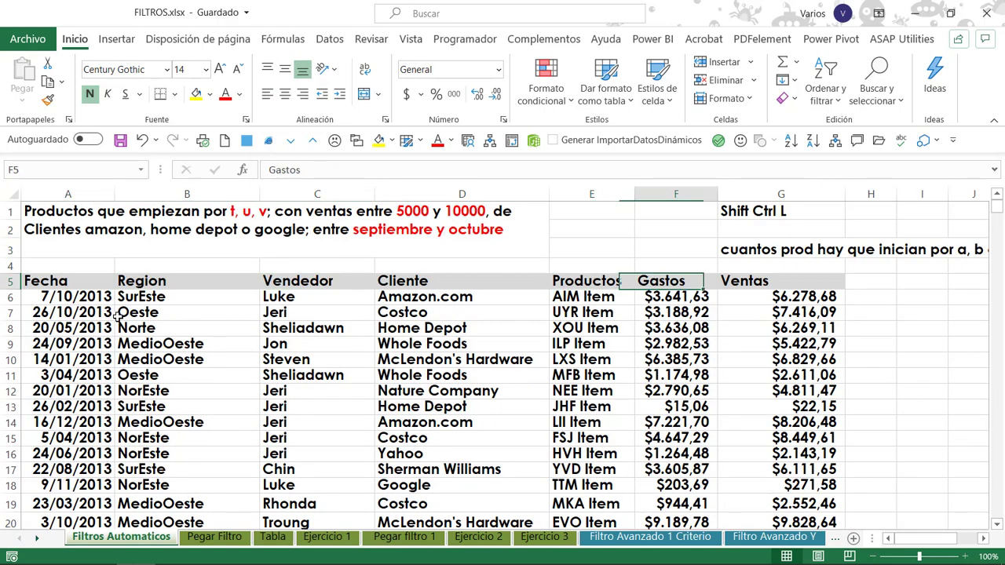
{"action": "key", "text": "Right"}
{"action": "key", "text": "Right"}
{"action": "key", "text": "Right"}
{"action": "key", "text": "Right"}
{"action": "key", "text": "Right"}
{"action": "key", "text": "Right"}
{"action": "key", "text": "Up"}
{"action": "key", "text": "Up"}
{"action": "key", "text": "Up"}
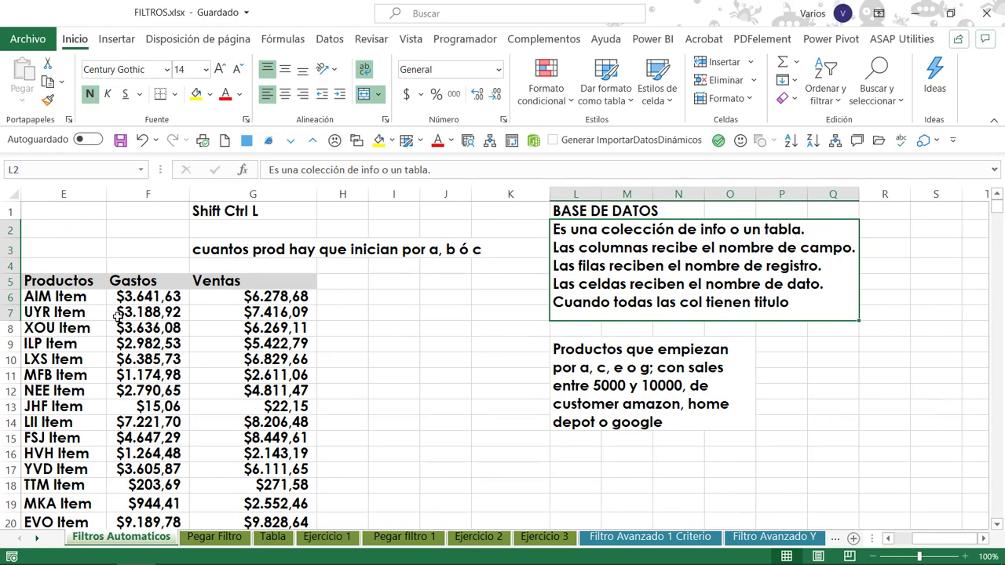
{"action": "left_click", "coordinate": [329, 39]}
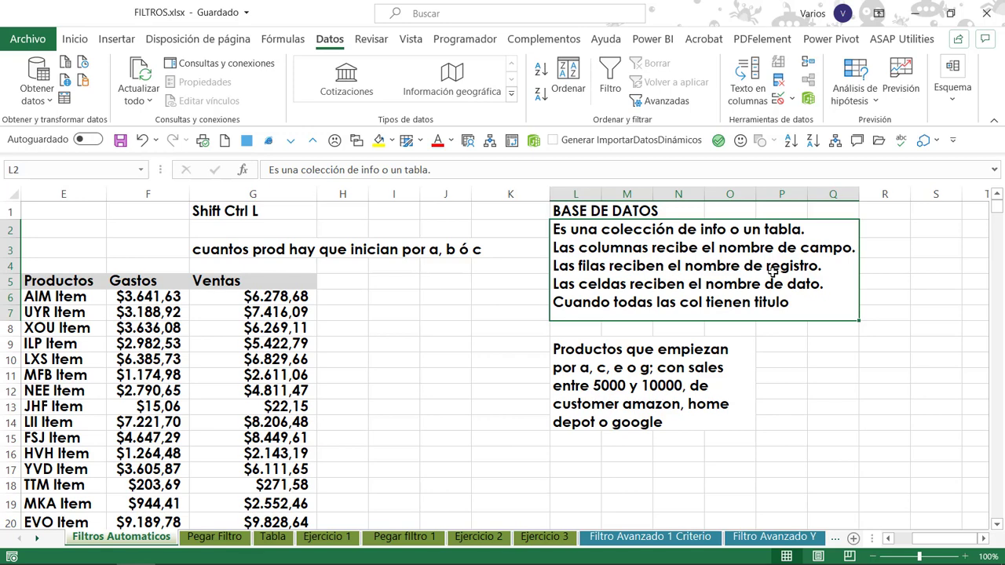
Select the Fecha, Region and Cliente columns one at a time, header to last record, to examine the table's fields.
{"action": "key", "text": "Down"}
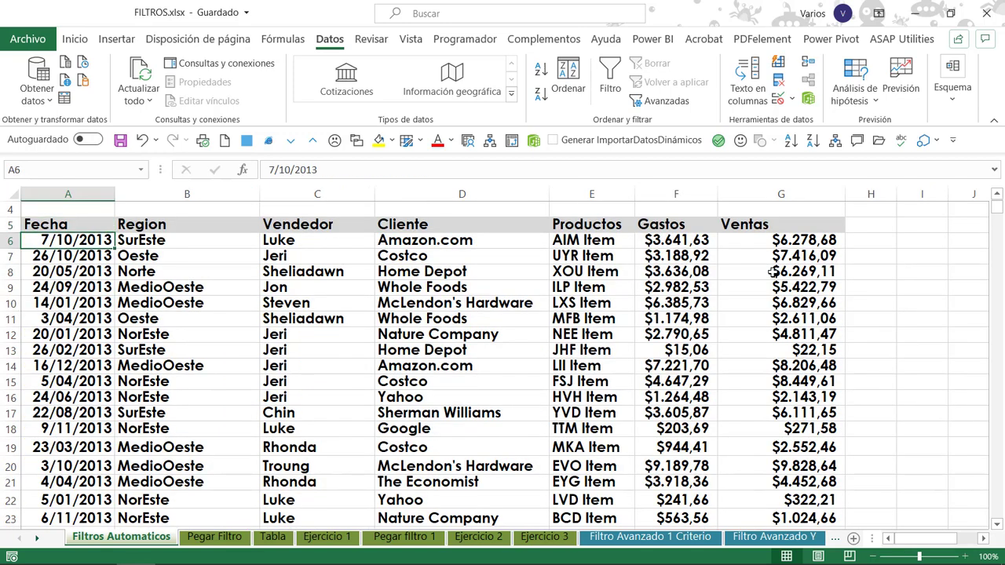
{"action": "key", "text": "Up"}
{"action": "key", "text": "Down"}
{"action": "key", "text": "Up"}
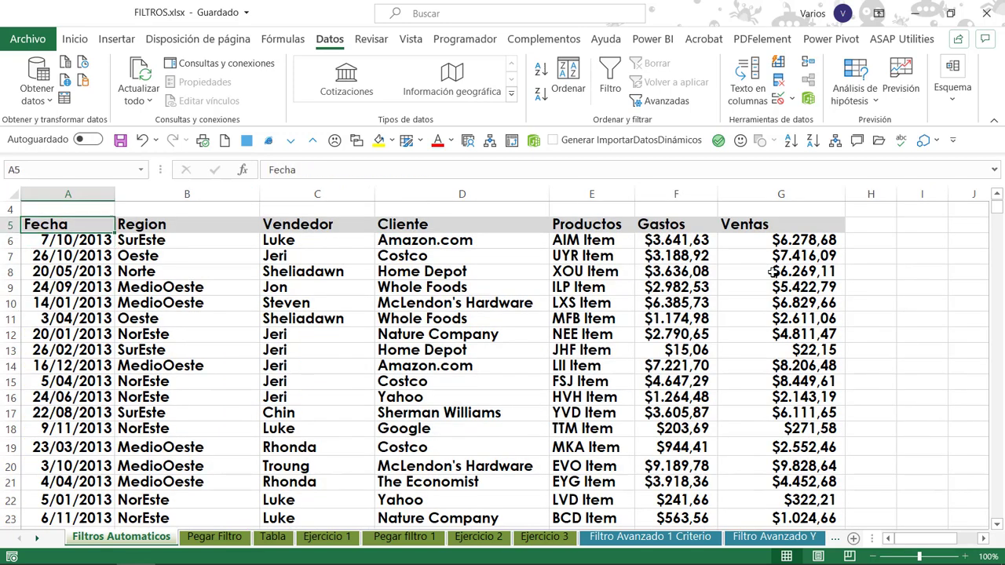
{"action": "key", "text": "ctrl+shift+Down"}
{"action": "key", "text": "Right"}
{"action": "key", "text": "ctrl+shift+Down"}
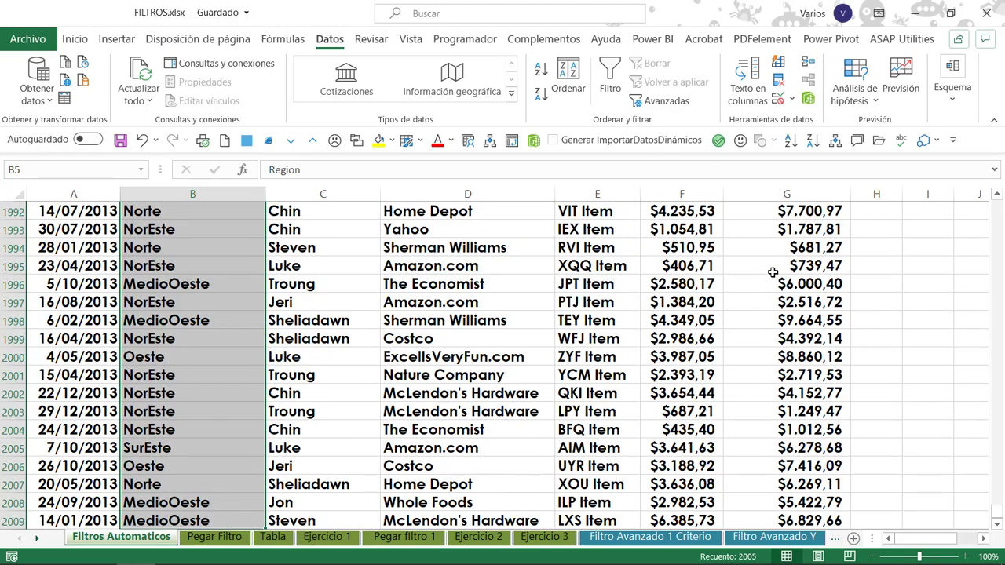
{"action": "key", "text": "ctrl+shift+Up"}
{"action": "key", "text": "Right"}
{"action": "key", "text": "Right"}
{"action": "key", "text": "ctrl+shift+Down"}
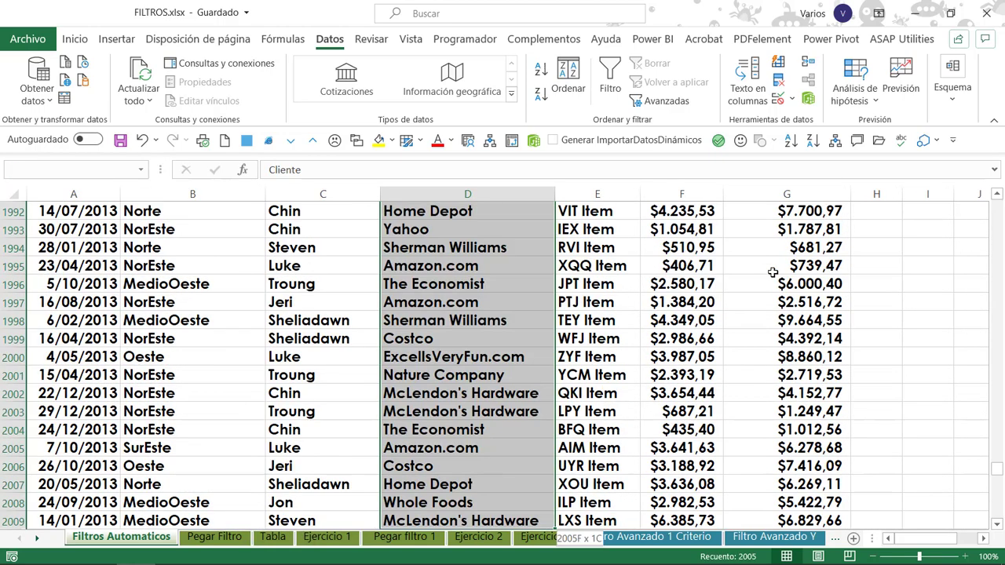
{"action": "key", "text": "ctrl+shift+Up"}
{"action": "key", "text": "Right"}
{"action": "key", "text": "Right"}
{"action": "key", "text": "Home"}
{"action": "key", "text": "Down"}
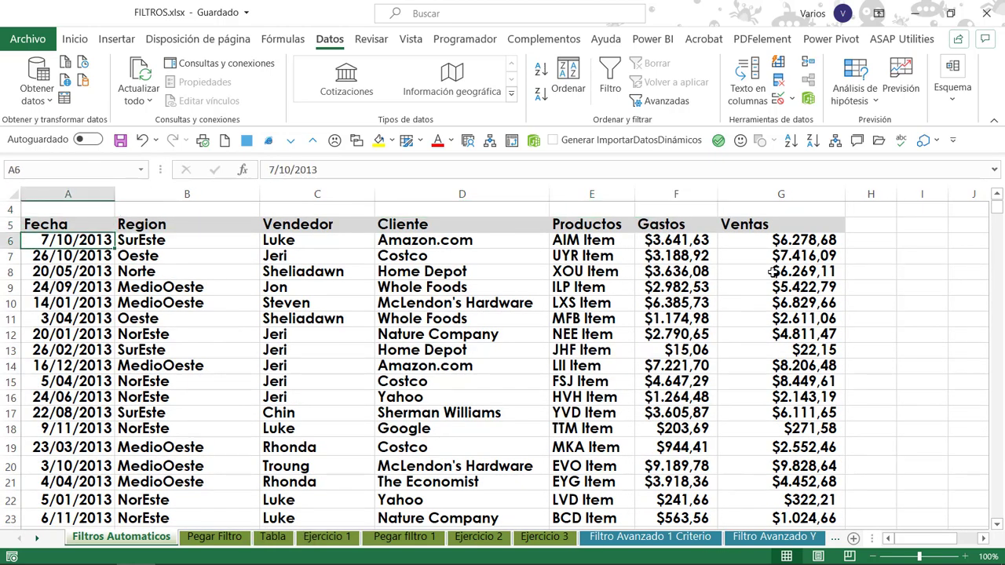
Select the records in rows 6 and 7 one at a time across all columns to examine a record's contents.
{"action": "key", "text": "ctrl+shift+Right"}
{"action": "key", "text": "Down"}
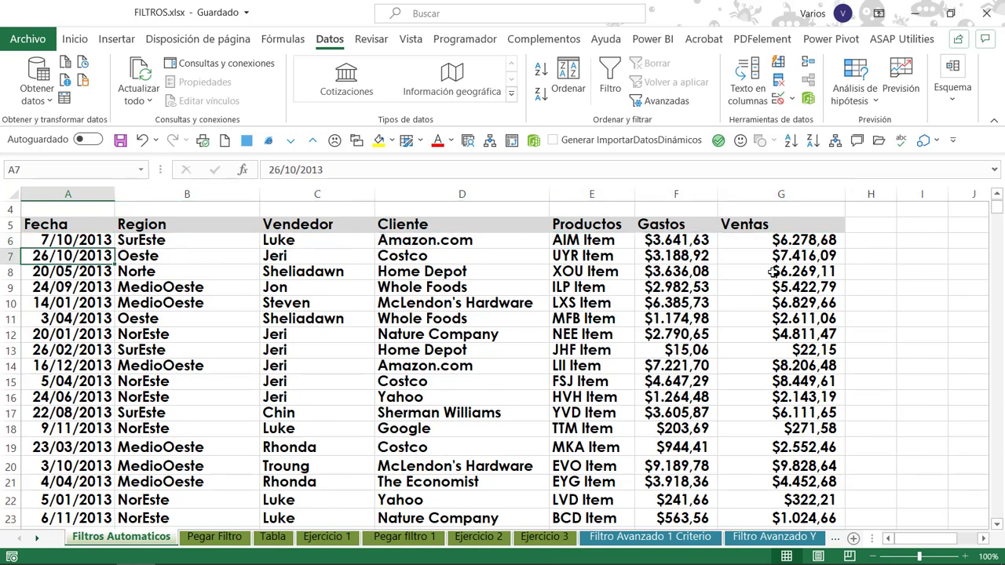
{"action": "key", "text": "ctrl+shift+Right"}
{"action": "key", "text": "Down"}
{"action": "key", "text": "Up"}
{"action": "key", "text": "Right"}
{"action": "key", "text": "Right"}
{"action": "key", "text": "Left"}
{"action": "key", "text": "Left"}
{"action": "key", "text": "Up"}
{"action": "key", "text": "Up"}
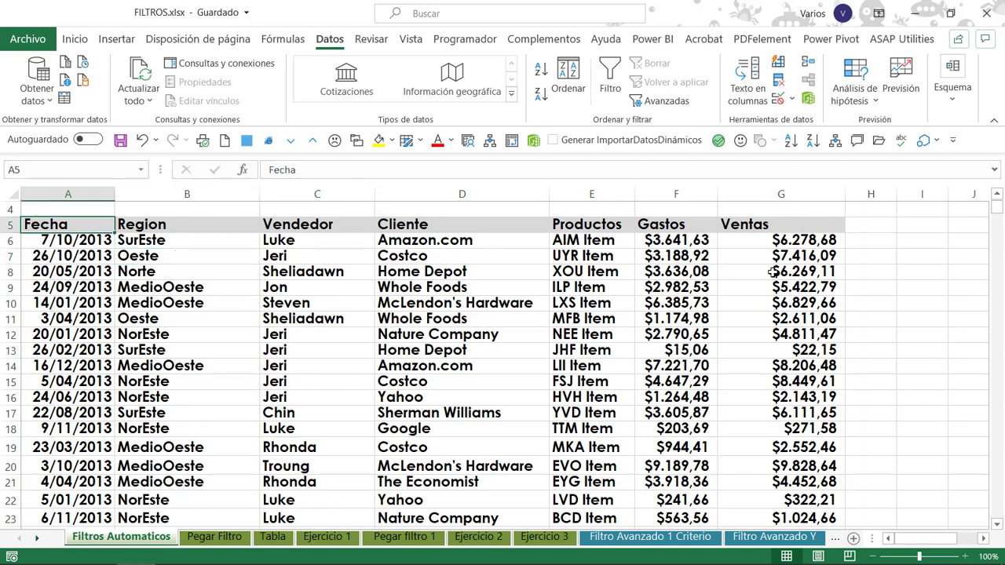
Select the whole header row of the table and check the titles from Fecha to Cliente.
{"action": "key", "text": "ctrl+shift+Right"}
{"action": "key", "text": "Down"}
{"action": "key", "text": "Up"}
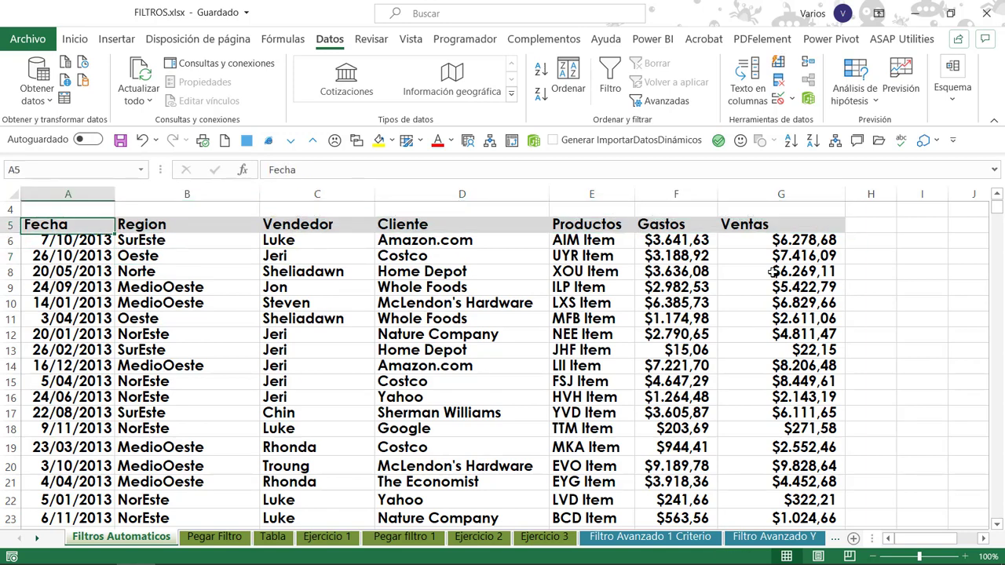
{"action": "key", "text": "Right"}
{"action": "key", "text": "Right"}
{"action": "key", "text": "Right"}
{"action": "key", "text": "Right"}
{"action": "key", "text": "Right"}
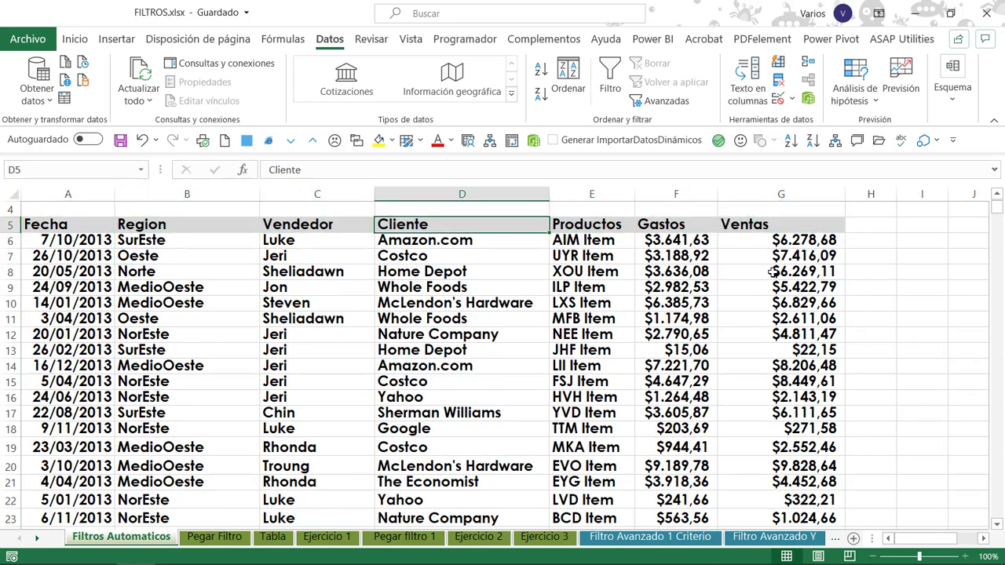
{"action": "key", "text": "Left"}
{"action": "key", "text": "Left"}
{"action": "key", "text": "Left"}
{"action": "key", "text": "Left"}
{"action": "key", "text": "Left"}
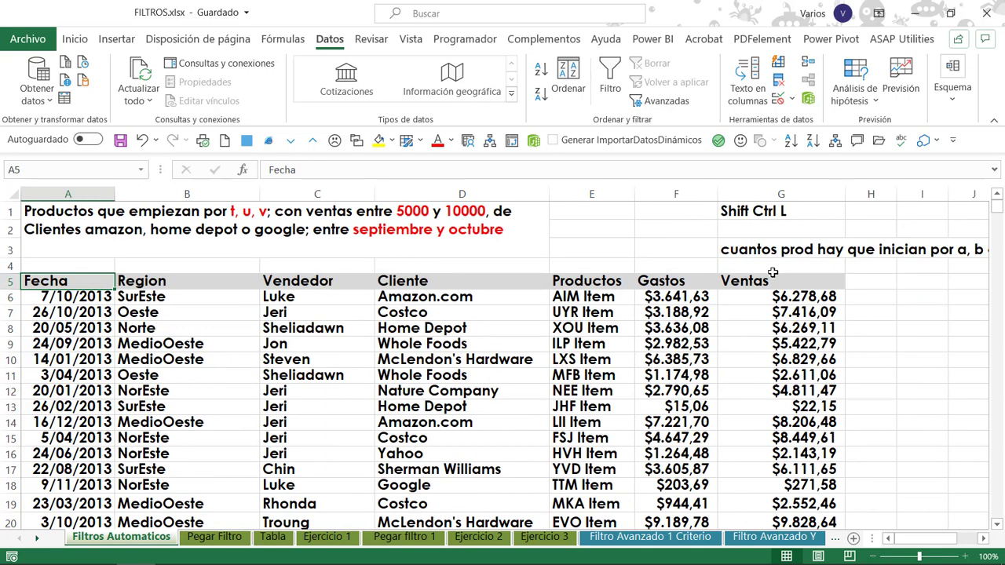
Examine each column title in row 5, from Fecha through Ventas, to check that every field is labelled.
{"action": "key", "text": "Right"}
{"action": "key", "text": "Right"}
{"action": "key", "text": "Right"}
{"action": "key", "text": "Right"}
{"action": "key", "text": "Right"}
{"action": "key", "text": "Right"}
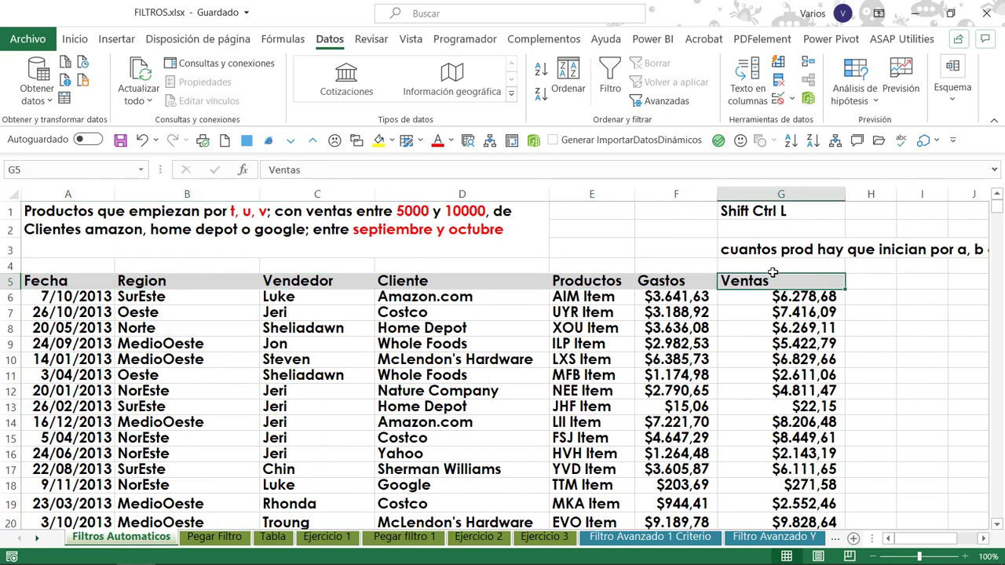
{"action": "key", "text": "Left"}
{"action": "key", "text": "Home"}
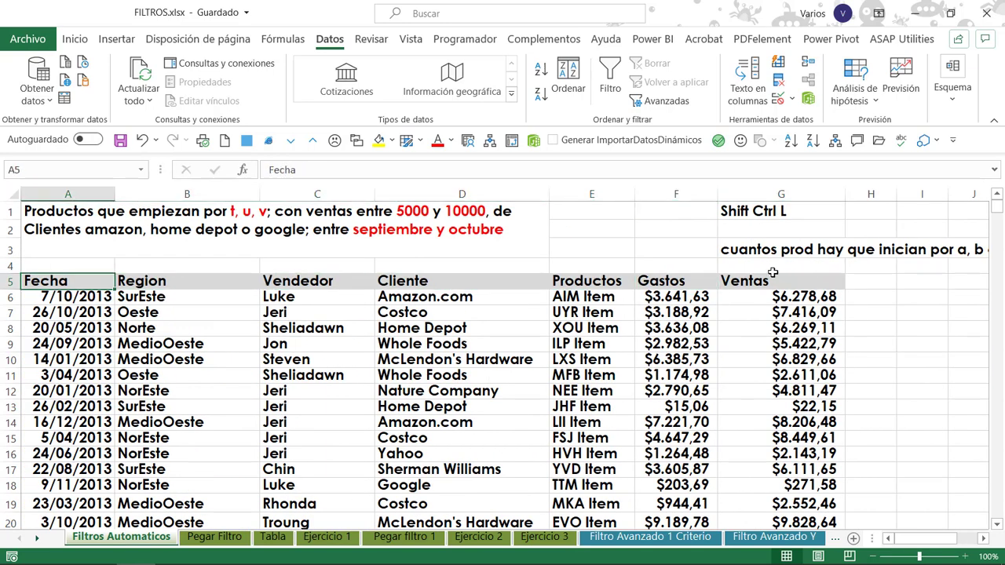
{"action": "key", "text": "Right"}
{"action": "key", "text": "Right"}
{"action": "key", "text": "Right"}
{"action": "key", "text": "Right"}
{"action": "key", "text": "Right"}
{"action": "key", "text": "Right"}
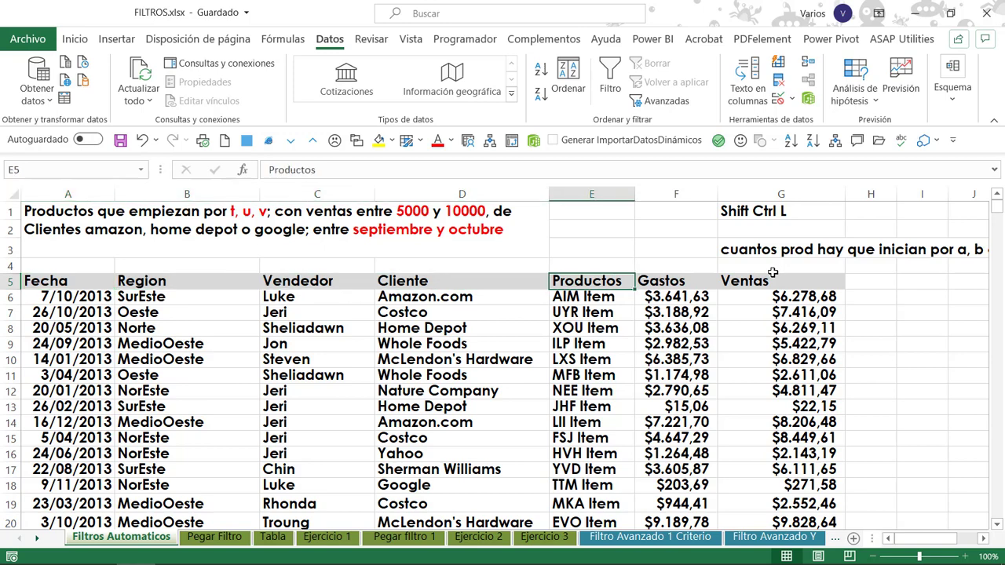
{"action": "key", "text": "Left"}
{"action": "key", "text": "Left"}
{"action": "key", "text": "Home"}
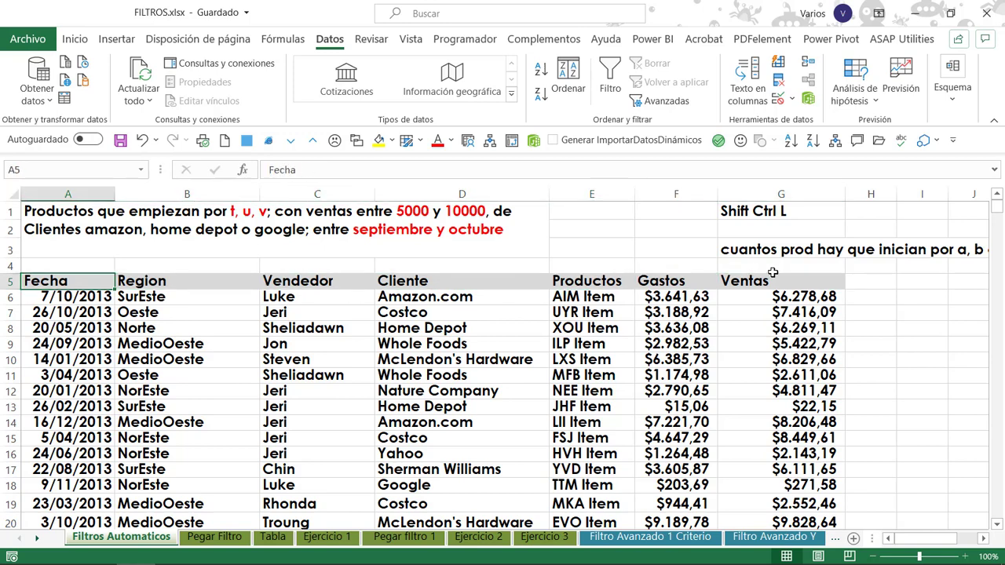
{"action": "key", "text": "Right"}
{"action": "key", "text": "Right"}
{"action": "key", "text": "Right"}
{"action": "key", "text": "Right"}
{"action": "key", "text": "Right"}
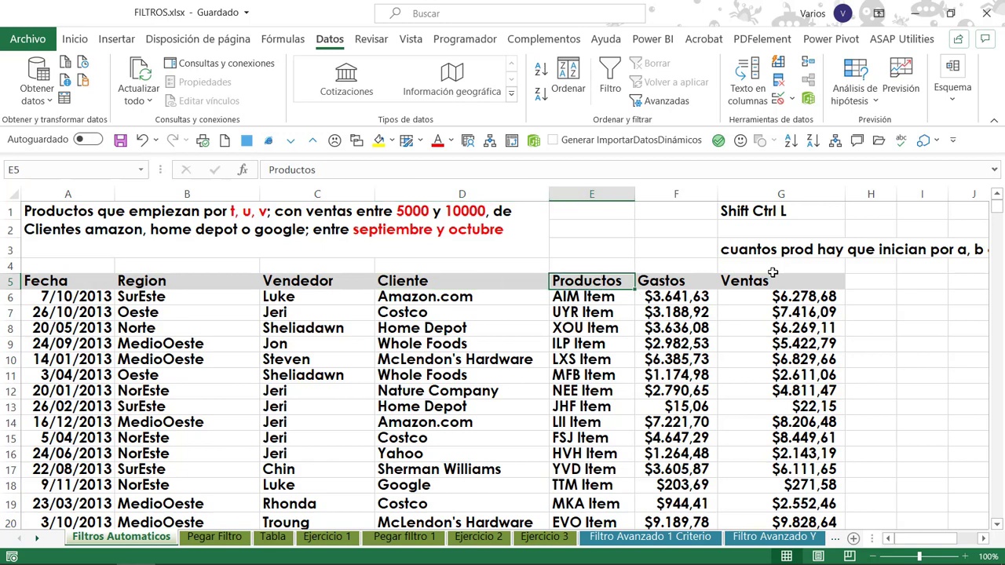
{"action": "key", "text": "Right"}
{"action": "key", "text": "Left"}
{"action": "key", "text": "Left"}
{"action": "key", "text": "Left"}
{"action": "key", "text": "Left"}
{"action": "key", "text": "Left"}
{"action": "key", "text": "Left"}
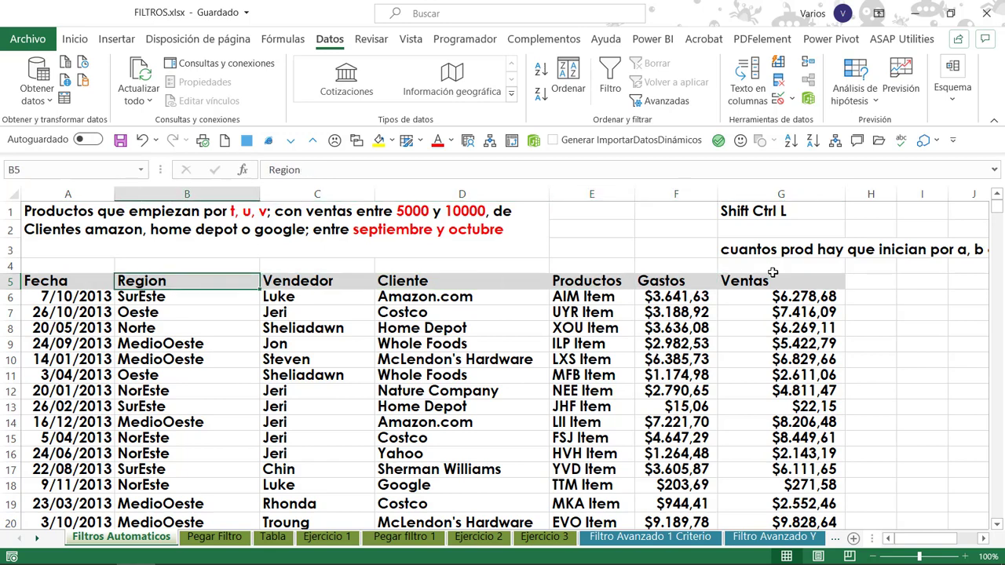
{"action": "key", "text": "Right"}
{"action": "key", "text": "Right"}
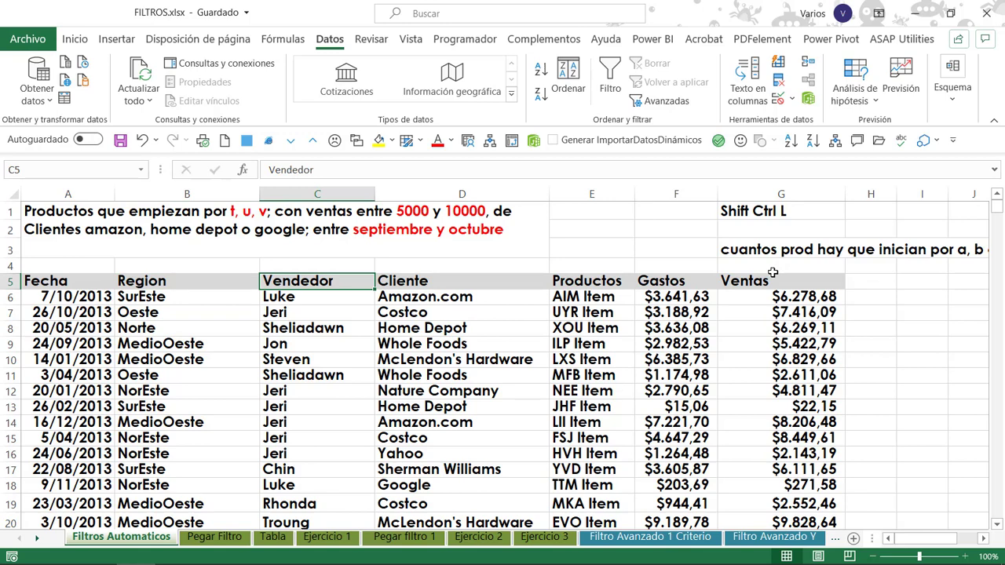
Check the extent of the Fecha column by going to its last record and back to the first one.
{"action": "key", "text": "Left"}
{"action": "key", "text": "Left"}
{"action": "key", "text": "Down"}
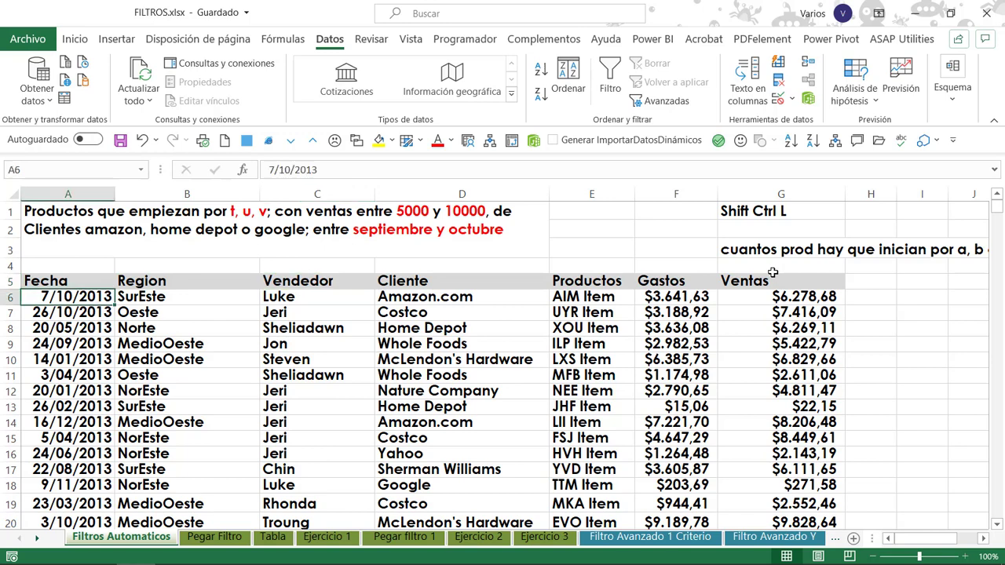
{"action": "key", "text": "Up"}
{"action": "key", "text": "Down"}
{"action": "key", "text": "ctrl+Down"}
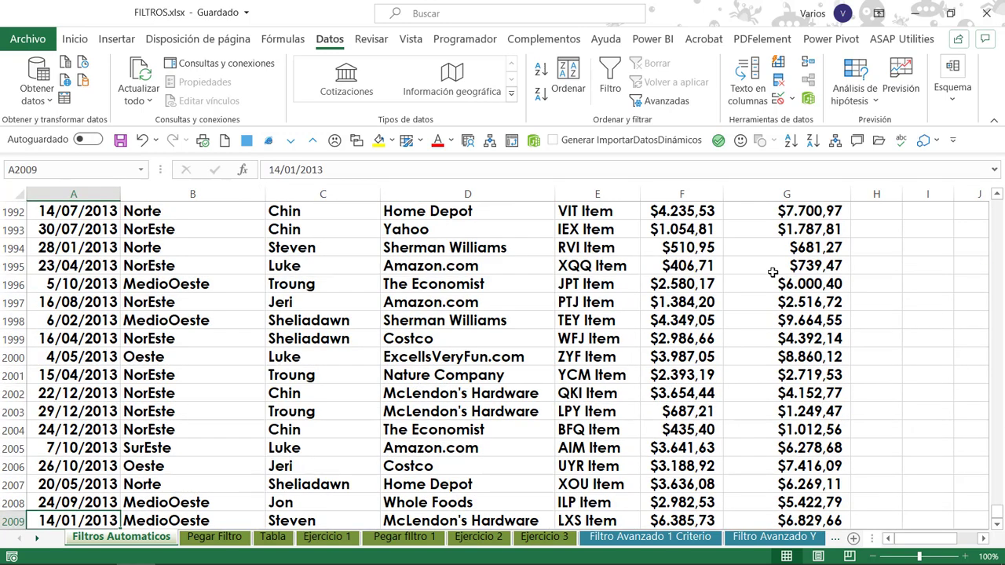
{"action": "key", "text": "Up"}
{"action": "key", "text": "ctrl+Up"}
{"action": "key", "text": "Down"}
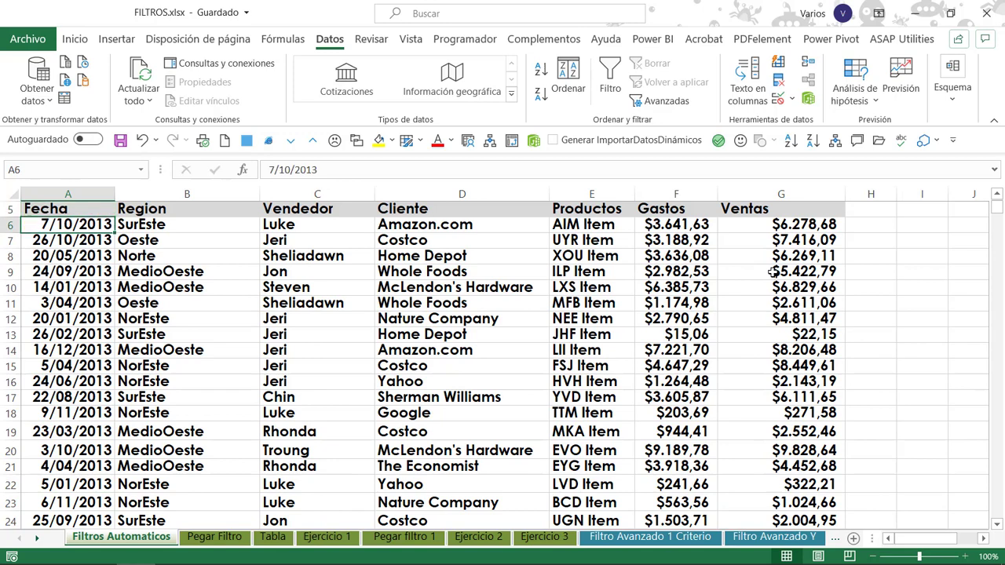
{"action": "key", "text": "Down"}
{"action": "key", "text": "Right"}
{"action": "key", "text": "Right"}
{"action": "key", "text": "Up"}
{"action": "key", "text": "Left"}
{"action": "key", "text": "Up"}
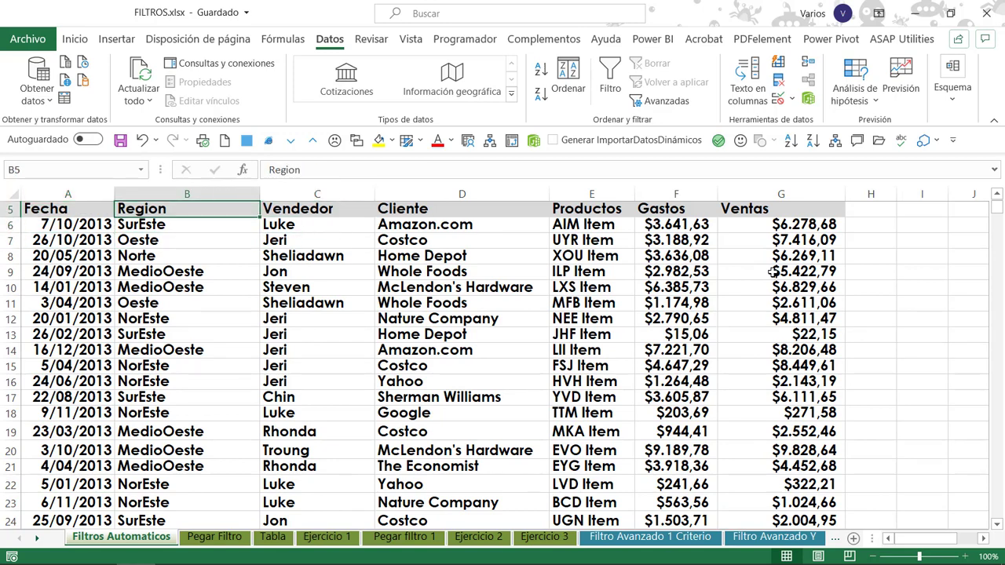
{"action": "key", "text": "Left"}
{"action": "key", "text": "Right"}
{"action": "key", "text": "Right"}
{"action": "key", "text": "Left"}
{"action": "key", "text": "Down"}
{"action": "key", "text": "Left"}
{"action": "key", "text": "Up"}
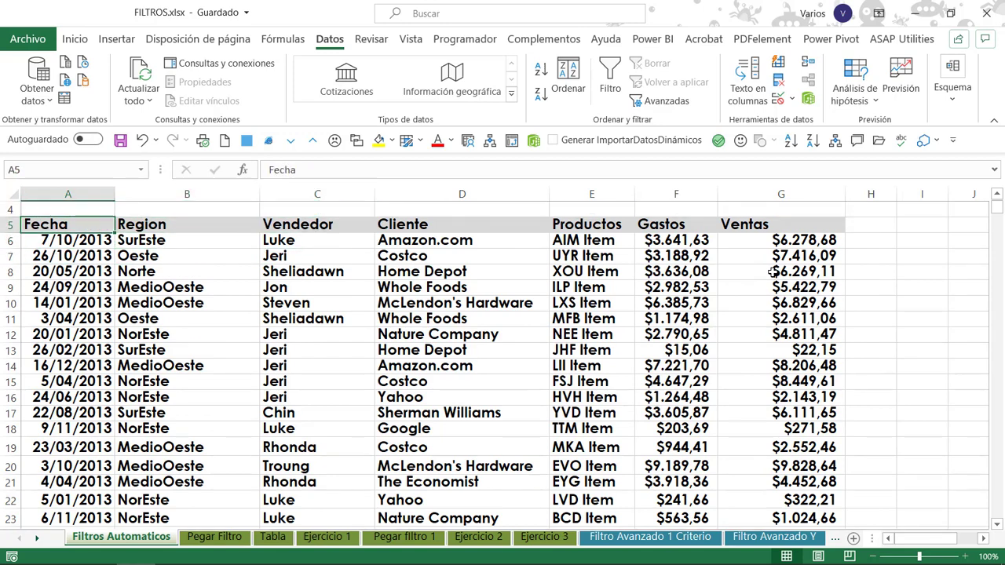
{"action": "key", "text": "Down"}
{"action": "key", "text": "Right"}
{"action": "key", "text": "Left"}
{"action": "key", "text": "Right"}
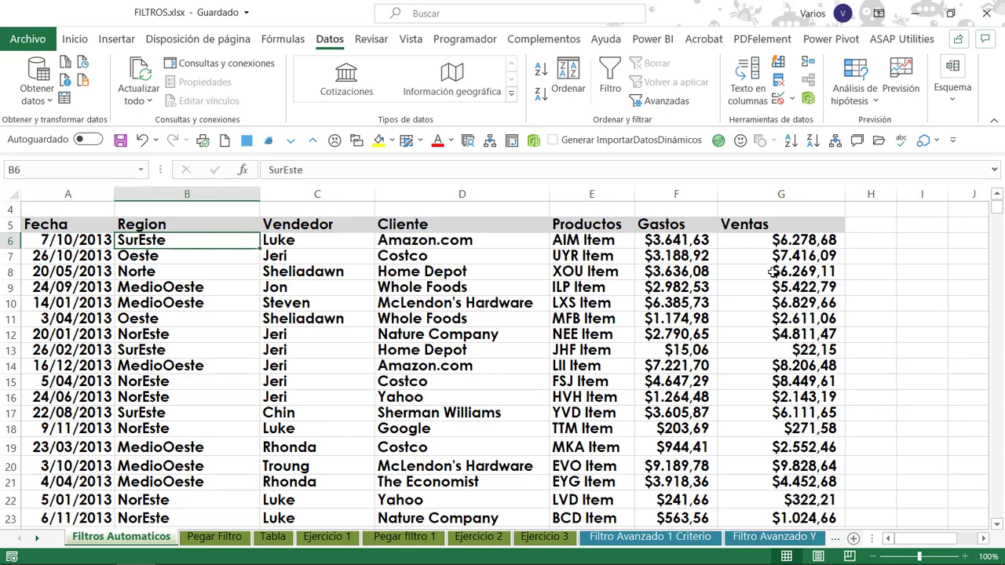
{"action": "key", "text": "Down"}
{"action": "key", "text": "Left"}
{"action": "key", "text": "Up"}
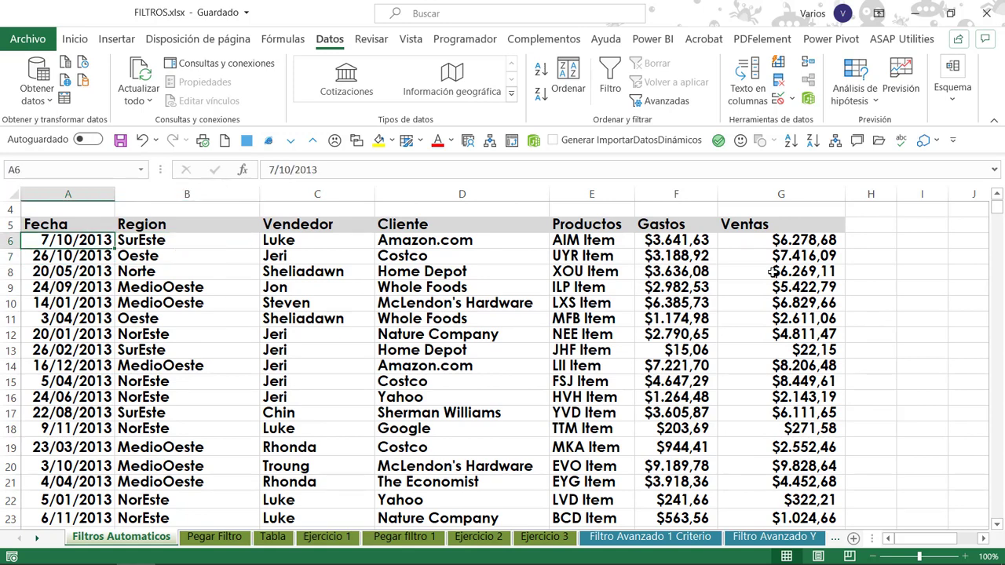
{"action": "key", "text": "Down"}
{"action": "key", "text": "Up"}
{"action": "key", "text": "Down"}
{"action": "key", "text": "Up"}
{"action": "key", "text": "Down"}
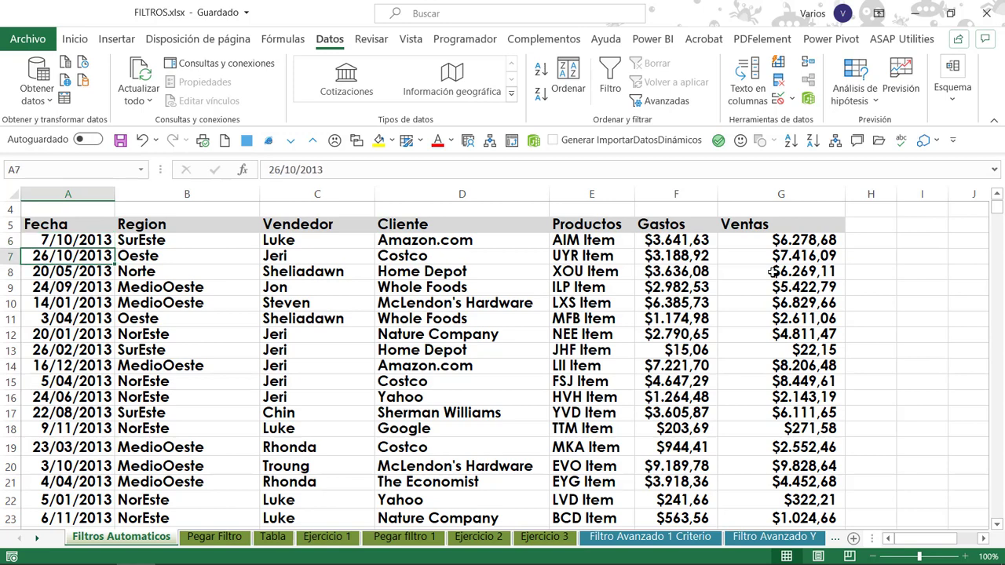
{"action": "key", "text": "Right"}
{"action": "key", "text": "Left"}
{"action": "key", "text": "Up"}
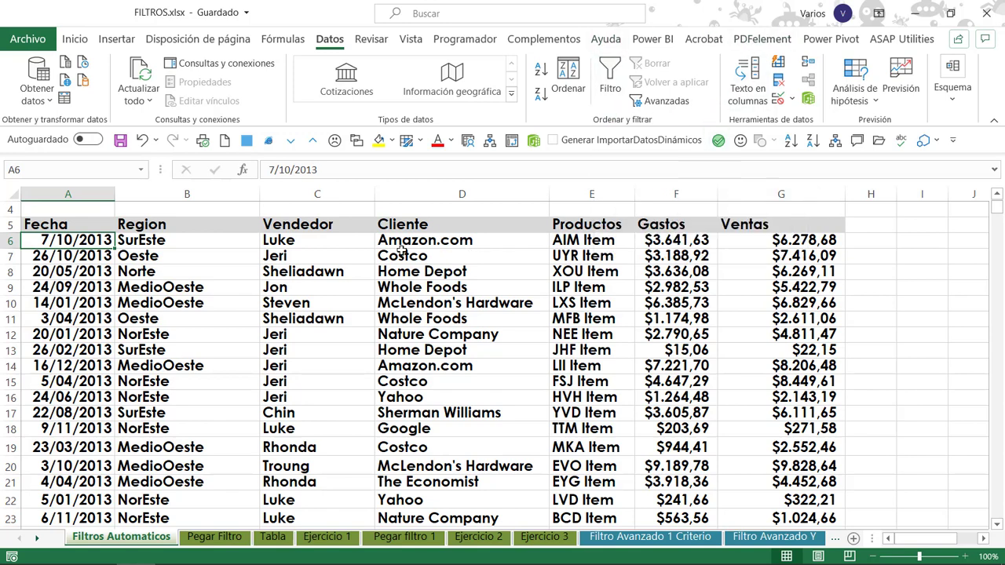
Turn on automatic filters for the sales table from a cell in its first record.
{"action": "left_click", "coordinate": [314, 240]}
{"action": "left_click", "coordinate": [459, 239]}
{"action": "left_click", "coordinate": [585, 240]}
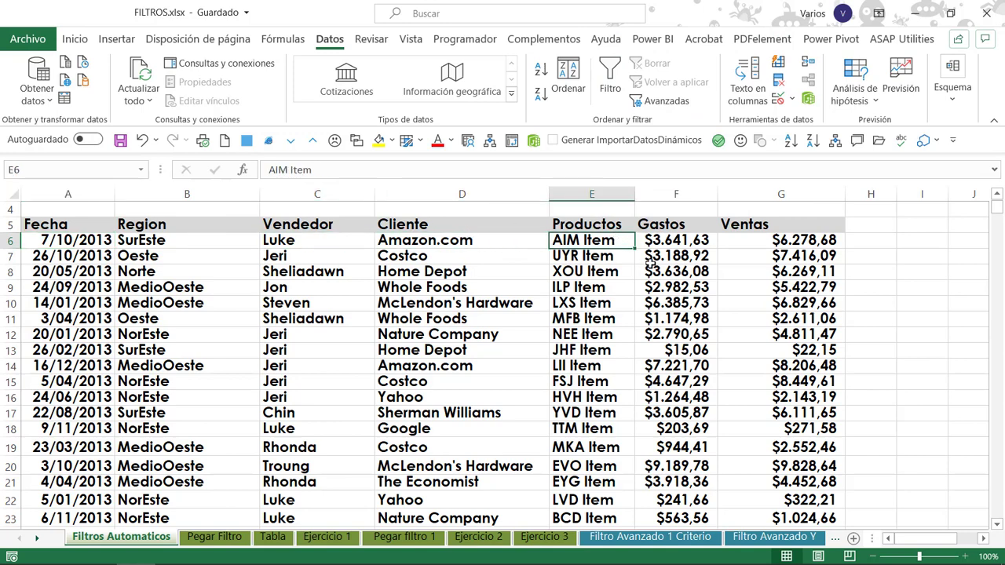
{"action": "left_click", "coordinate": [677, 240]}
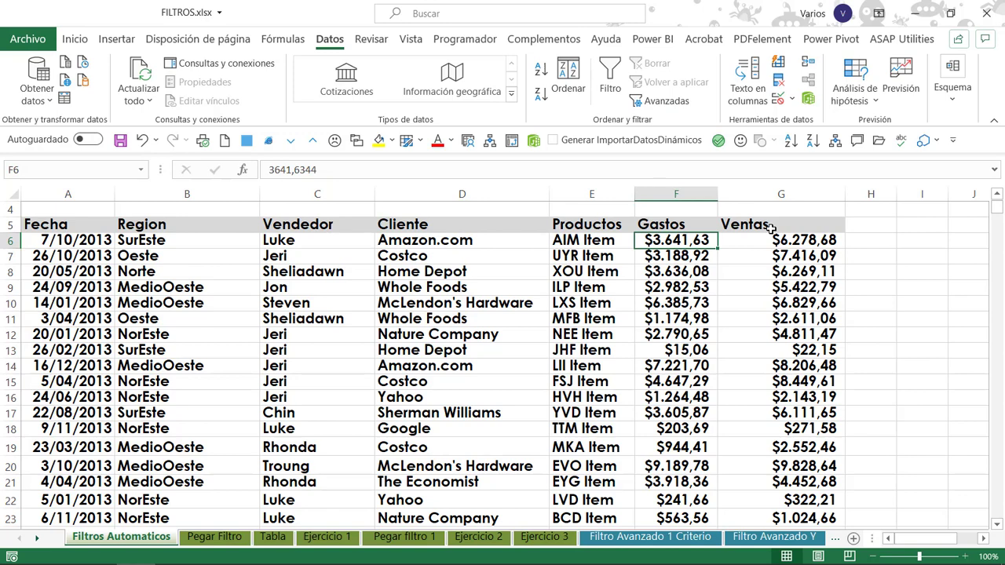
{"action": "key", "text": "ctrl+shift+l"}
{"action": "key", "text": "Left"}
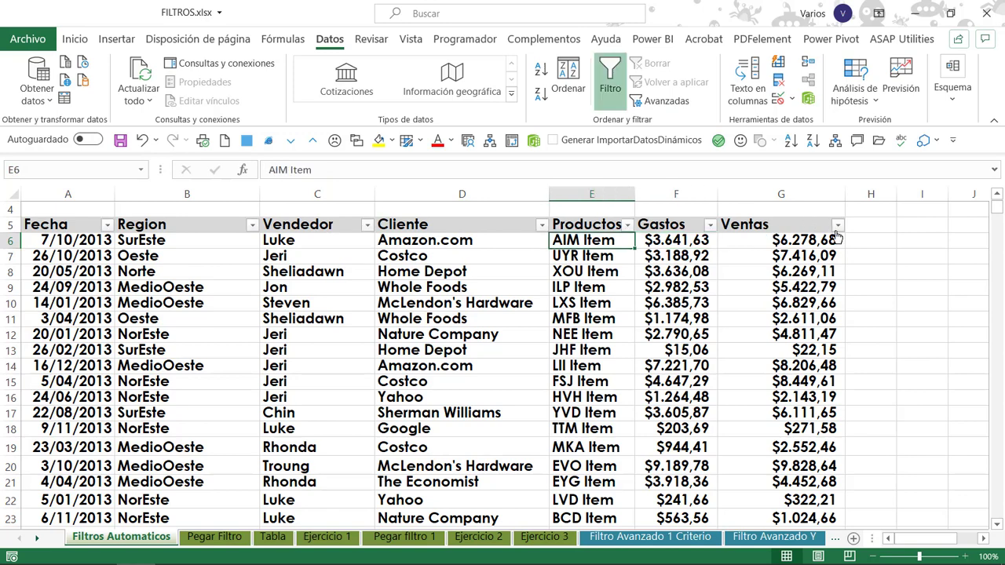
Look through the filter lists of the Cliente, Productos, Gastos and Ventas columns and return to the Fecha header.
{"action": "left_click", "coordinate": [541, 226]}
{"action": "left_click", "coordinate": [627, 227]}
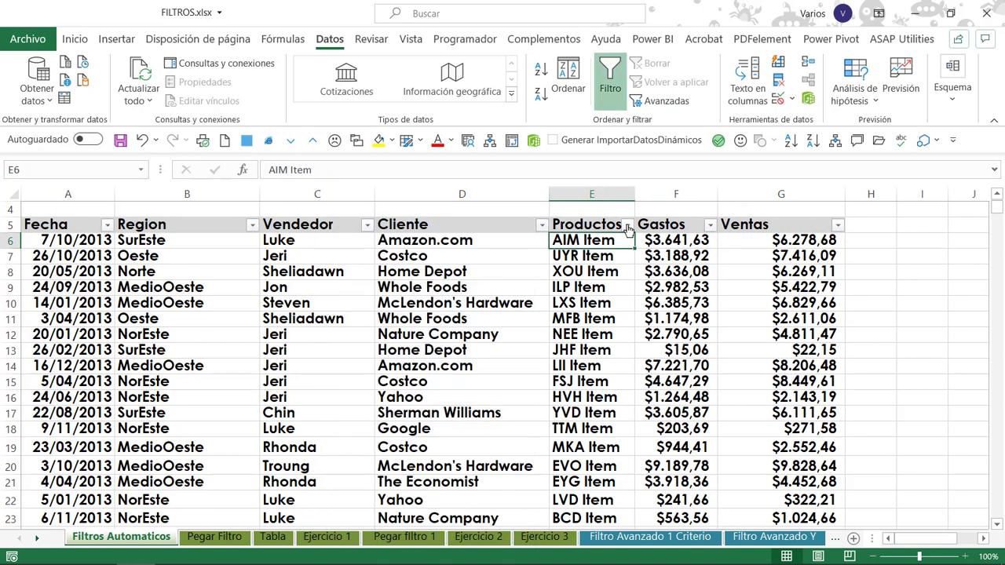
{"action": "left_click", "coordinate": [710, 226]}
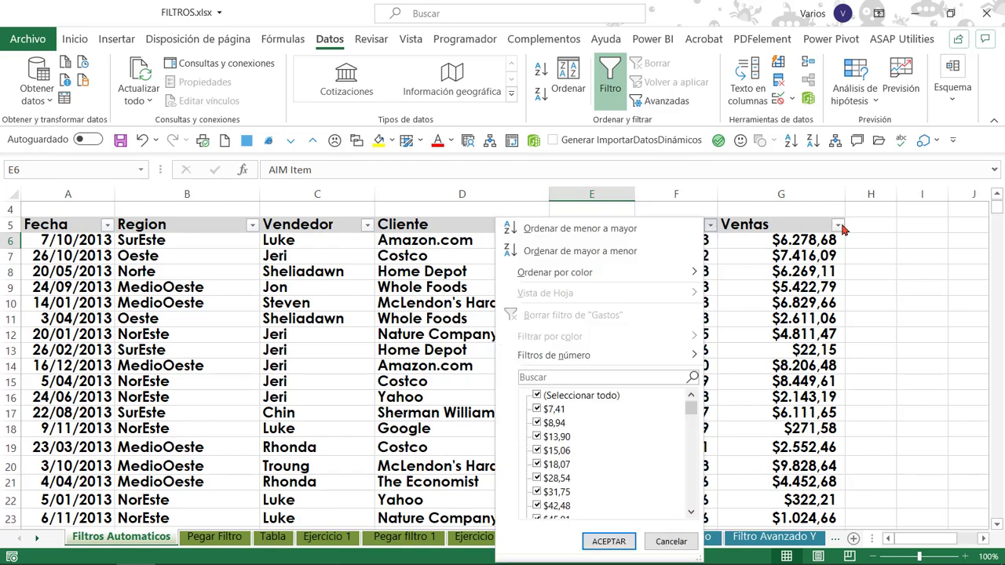
{"action": "left_click", "coordinate": [839, 227]}
{"action": "left_click", "coordinate": [838, 226]}
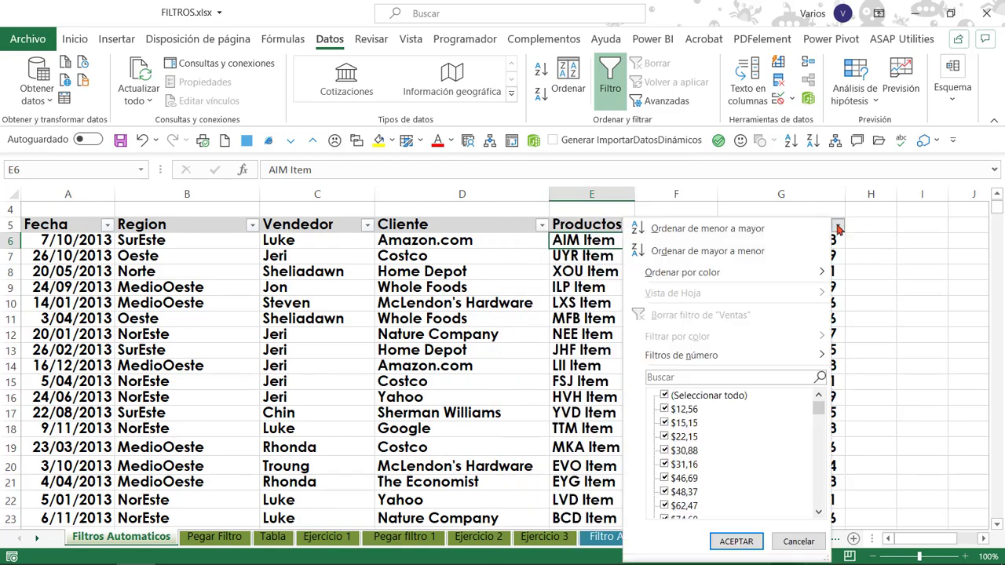
{"action": "left_click", "coordinate": [542, 227]}
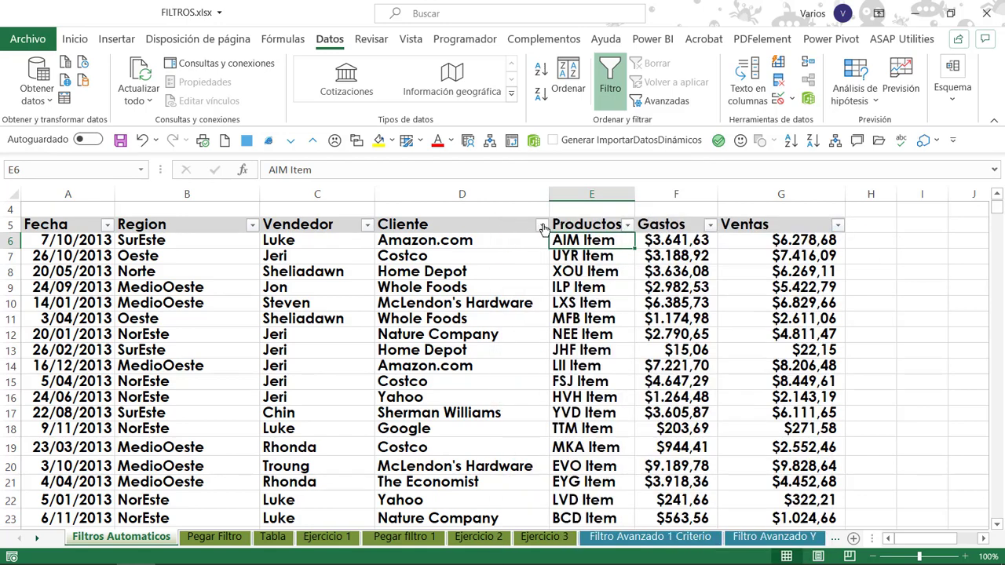
{"action": "key", "text": "ctrl+Left"}
{"action": "key", "text": "ctrl+Up"}
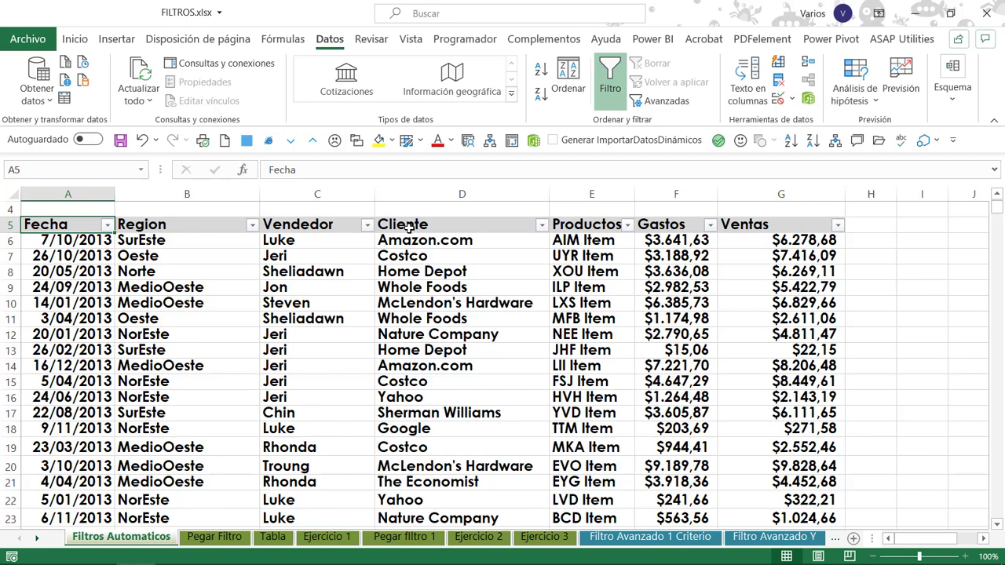
Examine the sorting and filtering options offered for the Ventas column, including sorting by colour.
{"action": "left_click", "coordinate": [828, 240]}
{"action": "left_click", "coordinate": [838, 225]}
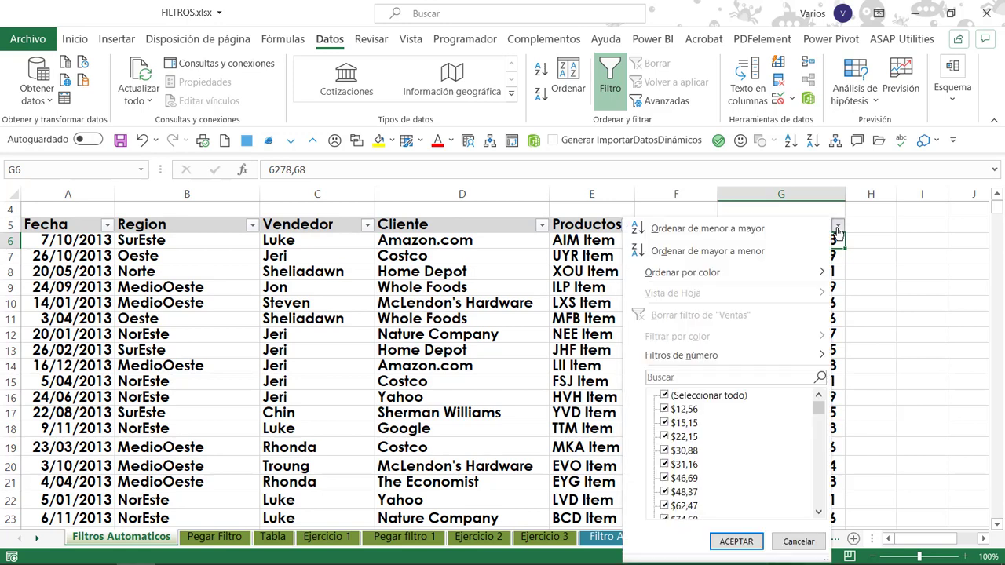
{"action": "left_click", "coordinate": [838, 227]}
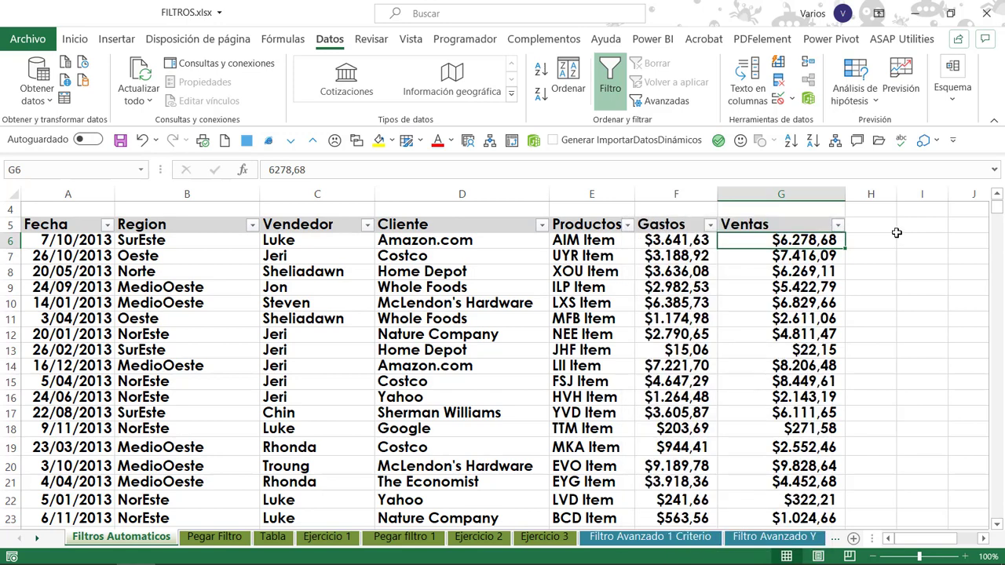
{"action": "left_click", "coordinate": [837, 226]}
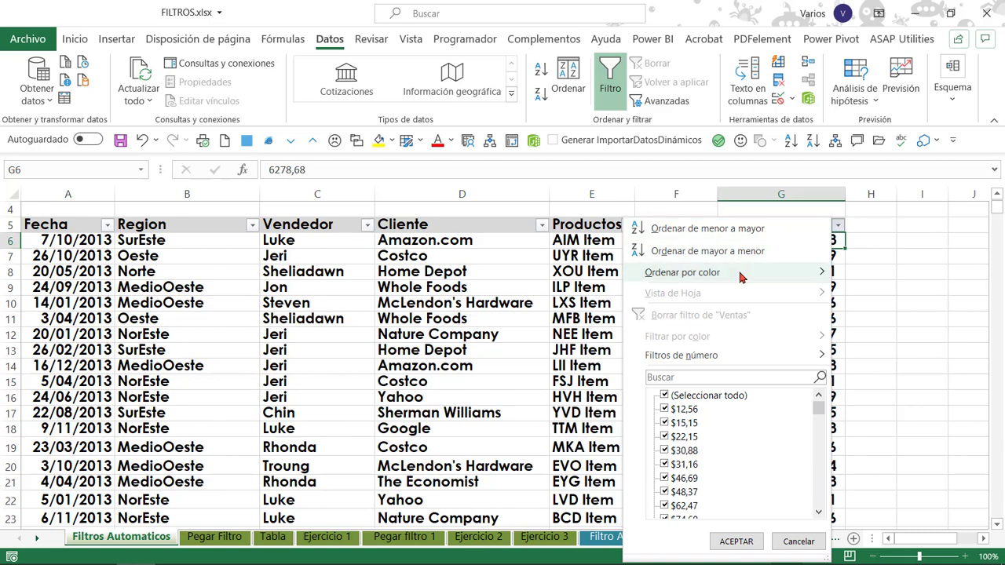
{"action": "mouse_move", "coordinate": [741, 274]}
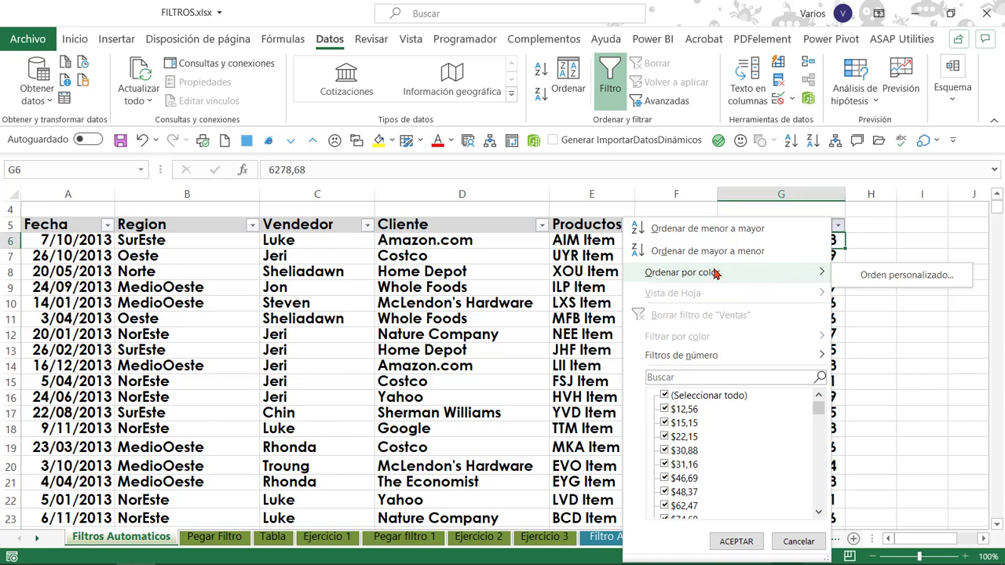
{"action": "left_click", "coordinate": [837, 225]}
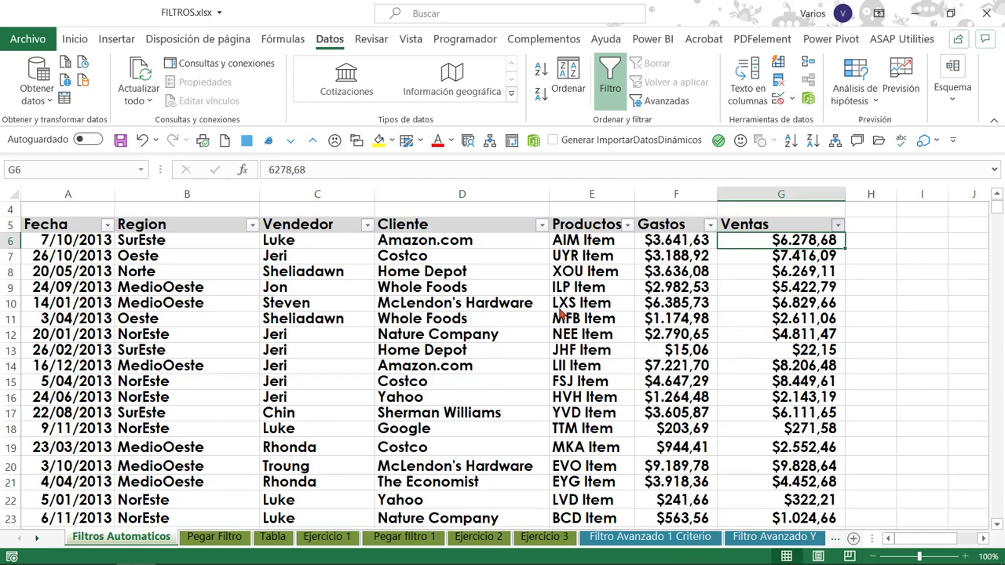
Filter the Ventas column to values greater than or equal to 5000 and less than or equal to 10000.
{"action": "left_click", "coordinate": [837, 224]}
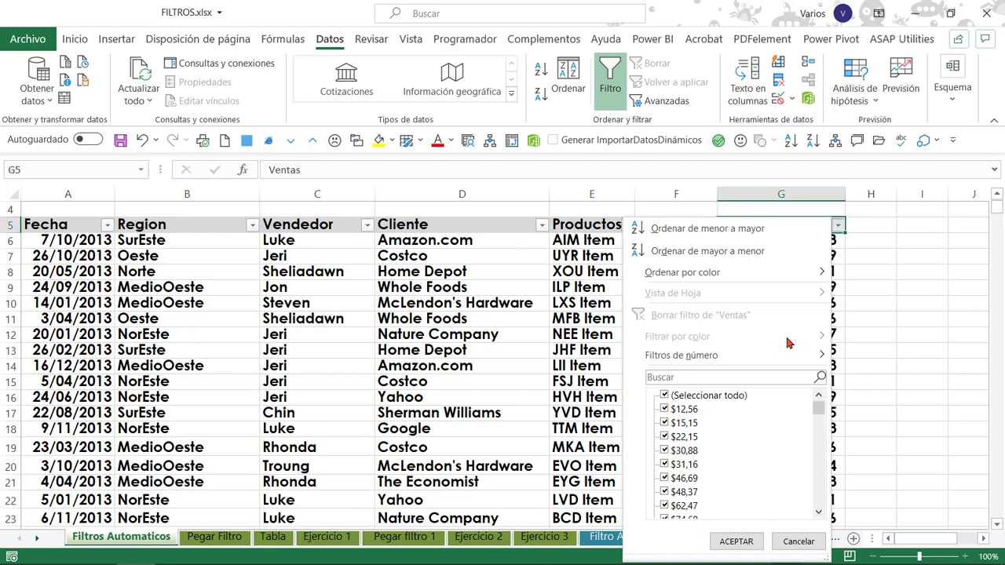
{"action": "mouse_move", "coordinate": [792, 353]}
{"action": "left_click", "coordinate": [698, 379]}
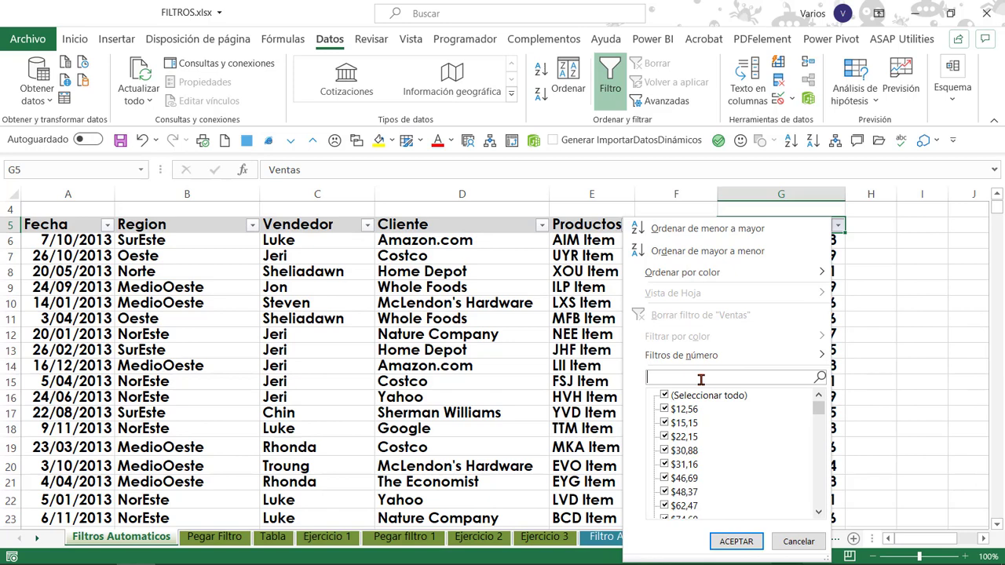
{"action": "mouse_move", "coordinate": [711, 358]}
{"action": "left_click", "coordinate": [900, 465]}
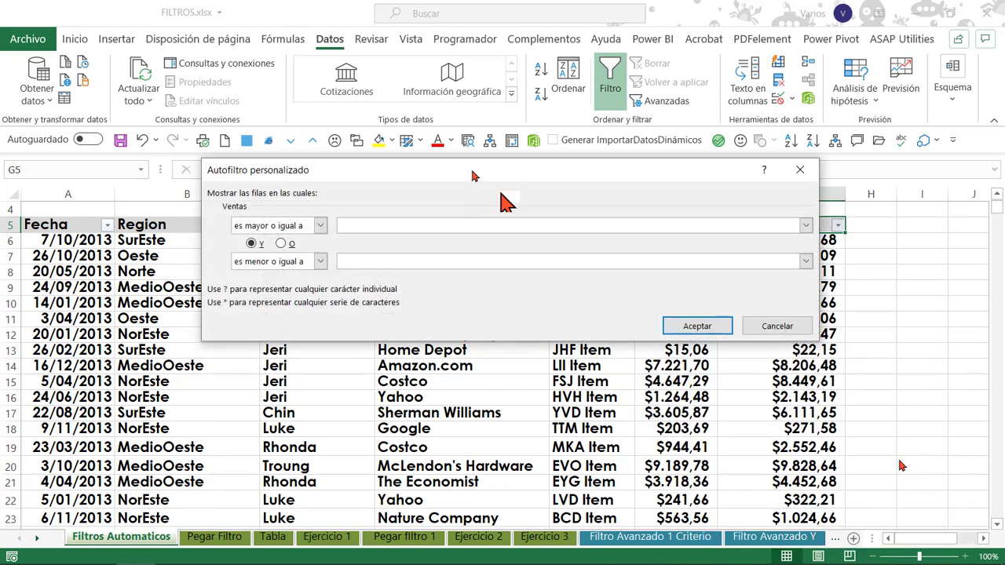
{"action": "left_click_drag", "start_coordinate": [472, 175], "coordinate": [501, 196]}
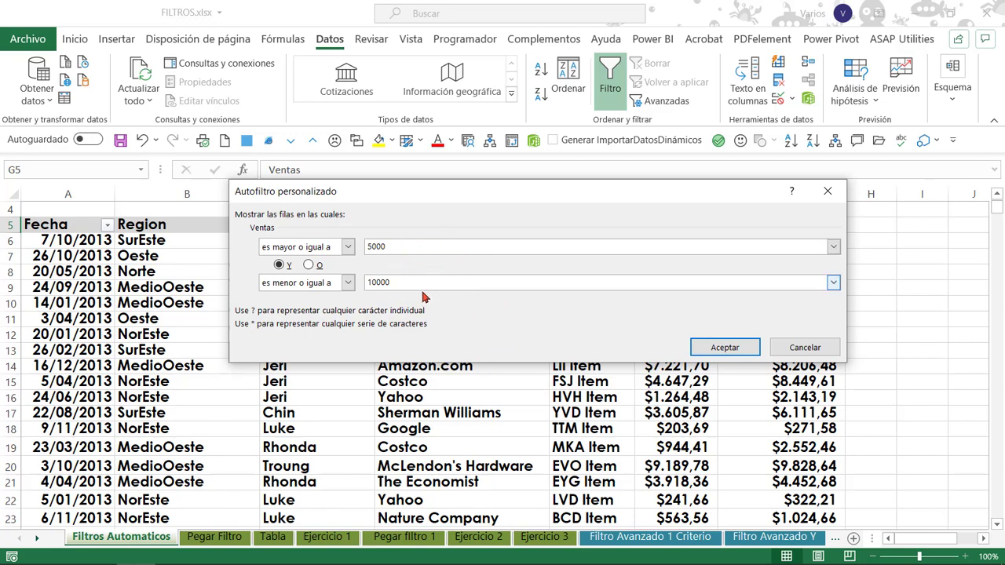
{"action": "left_click", "coordinate": [727, 347]}
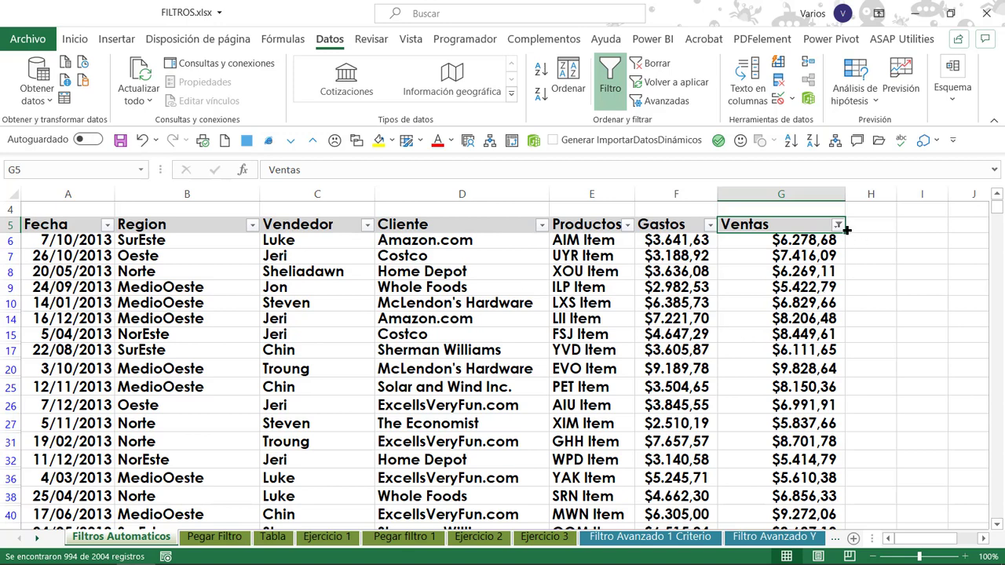
Remove the range filter from Ventas by turning automatic filtering off, and enable it again for the table.
{"action": "mouse_move", "coordinate": [839, 227]}
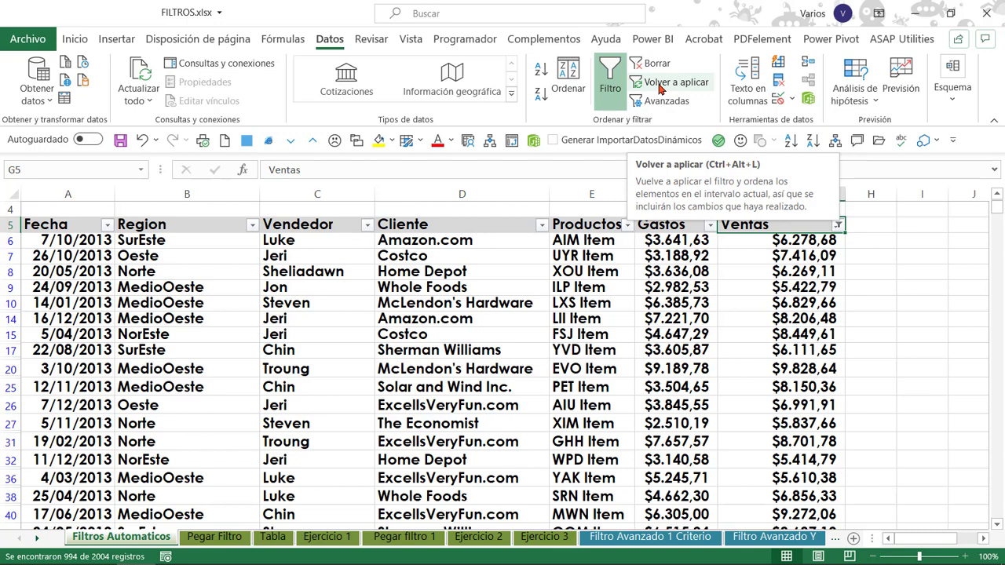
{"action": "left_click", "coordinate": [838, 226]}
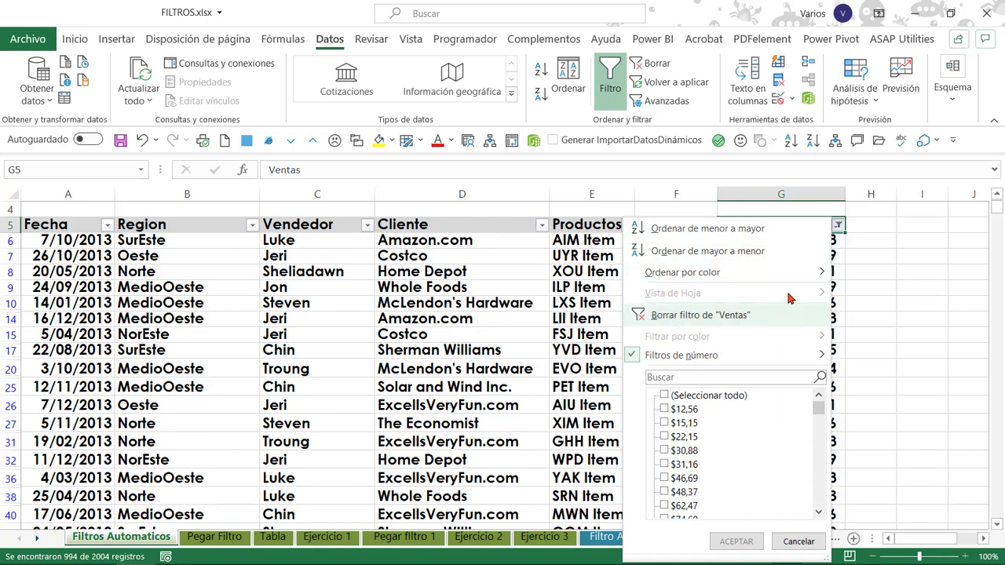
{"action": "left_click", "coordinate": [838, 227]}
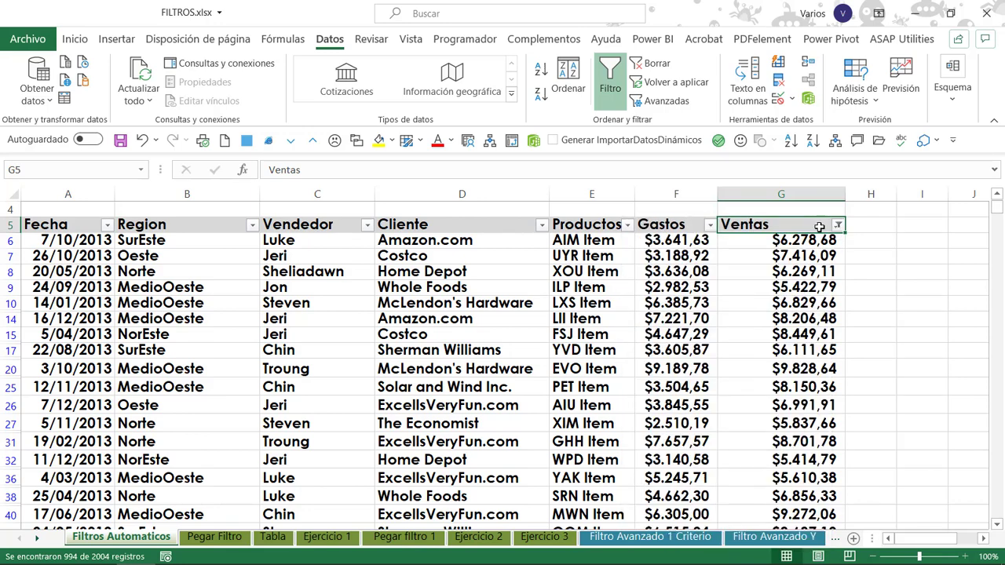
{"action": "key", "text": "ctrl+shift+l"}
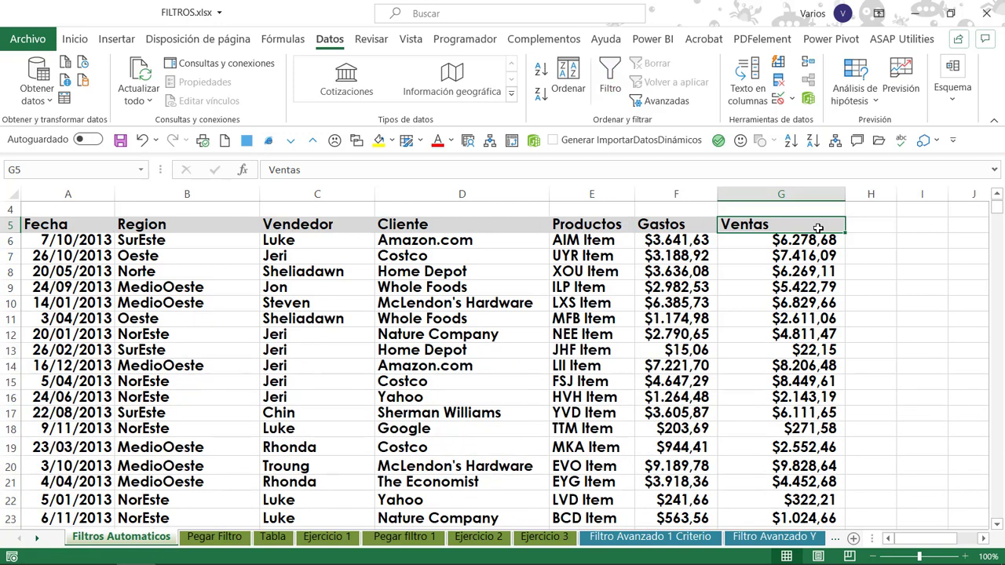
{"action": "key", "text": "ctrl+shift+l"}
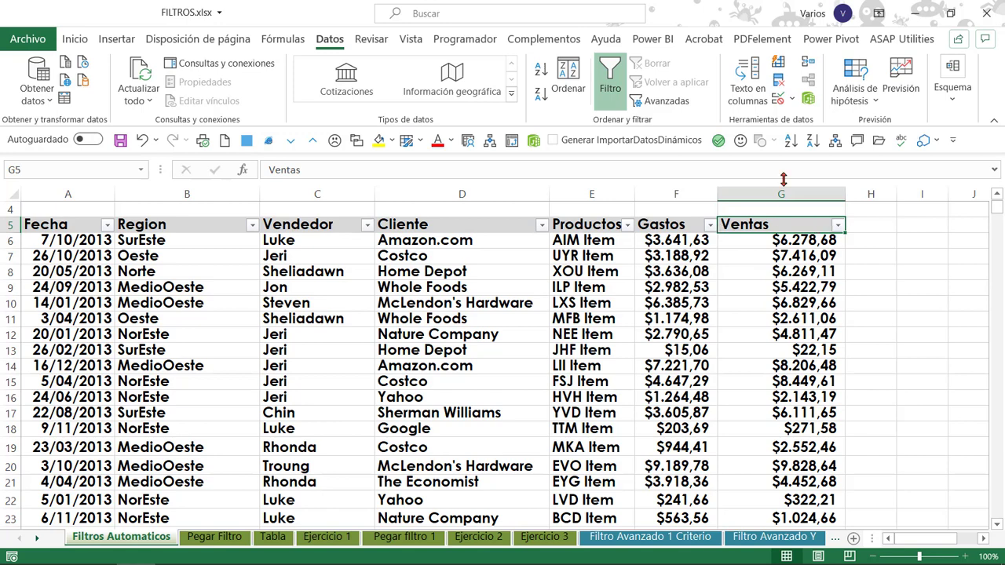
Filter the Ventas column to the top 5 items with the Diez mejores number filter and review the remaining records.
{"action": "key", "text": "alt+Down"}
{"action": "mouse_move", "coordinate": [780, 359]}
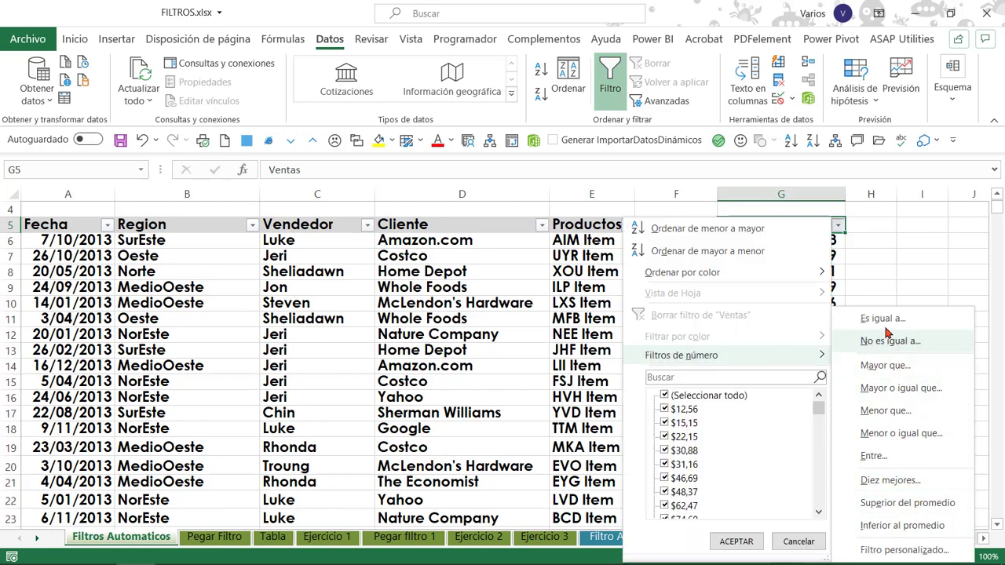
{"action": "left_click", "coordinate": [897, 484]}
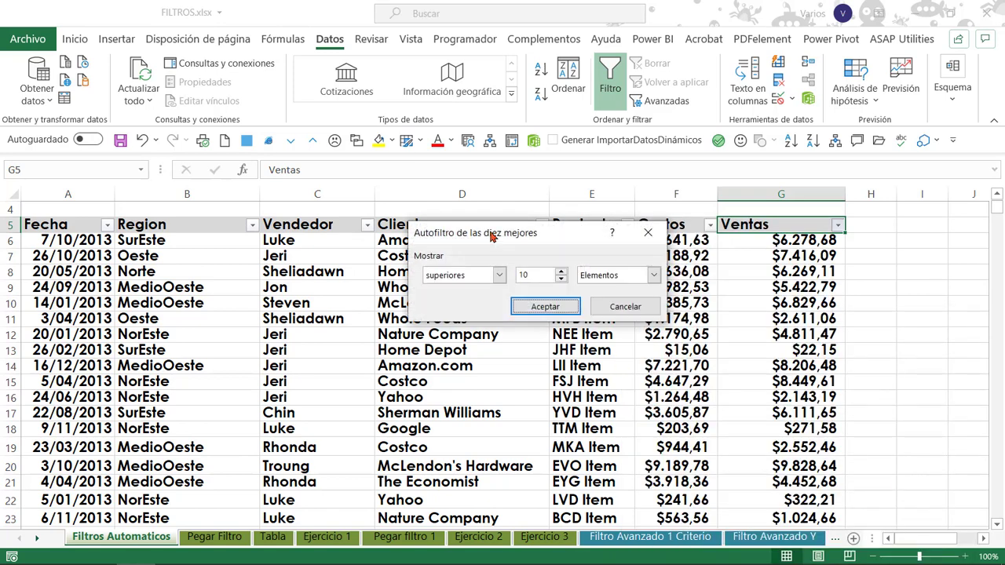
{"action": "left_click_drag", "start_coordinate": [493, 236], "coordinate": [479, 202]}
{"action": "left_click", "coordinate": [538, 239]}
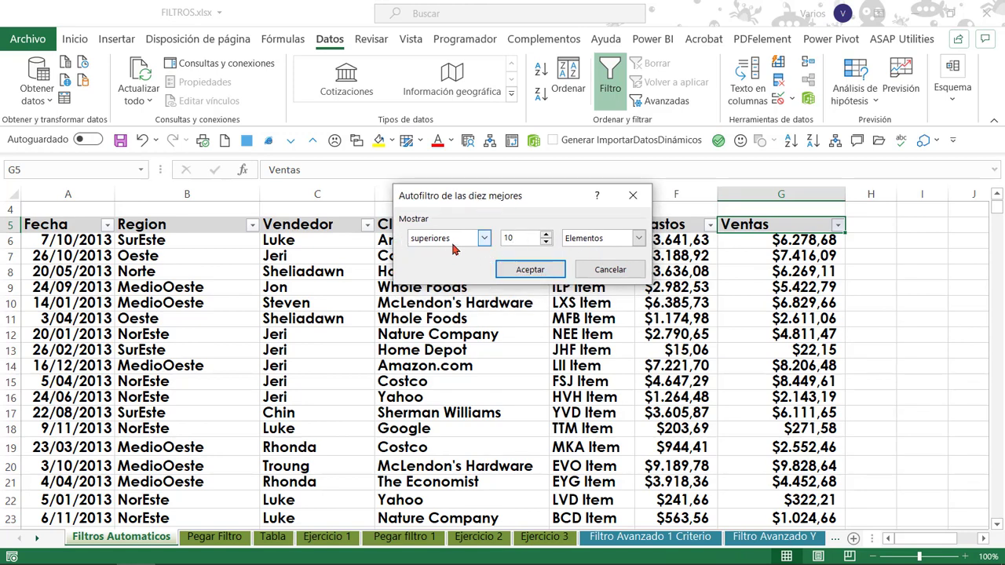
{"action": "left_click_drag", "start_coordinate": [519, 237], "coordinate": [485, 237]}
{"action": "left_click", "coordinate": [546, 243]}
{"action": "left_click", "coordinate": [551, 271]}
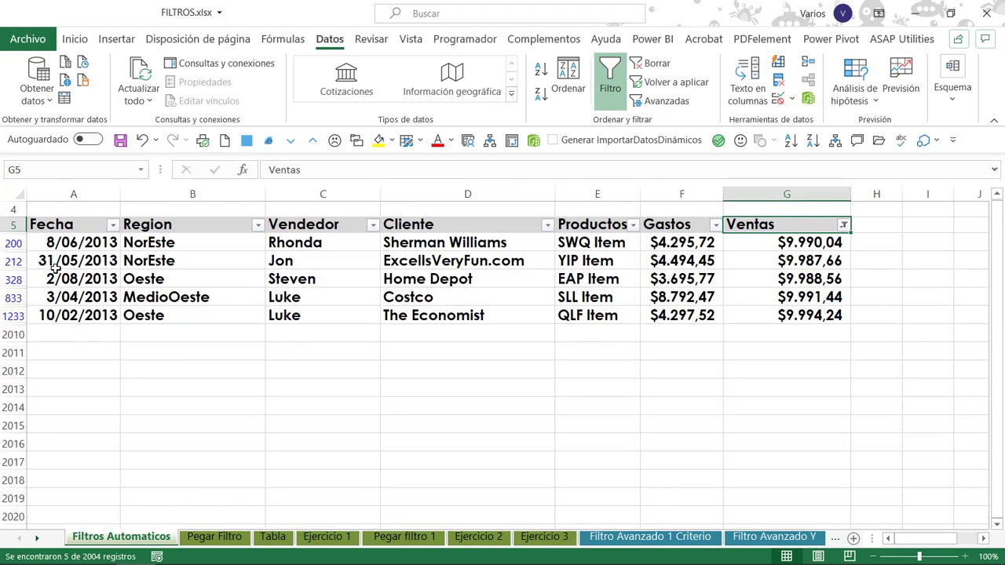
{"action": "left_click_drag", "start_coordinate": [61, 241], "coordinate": [868, 294]}
{"action": "left_click", "coordinate": [829, 279]}
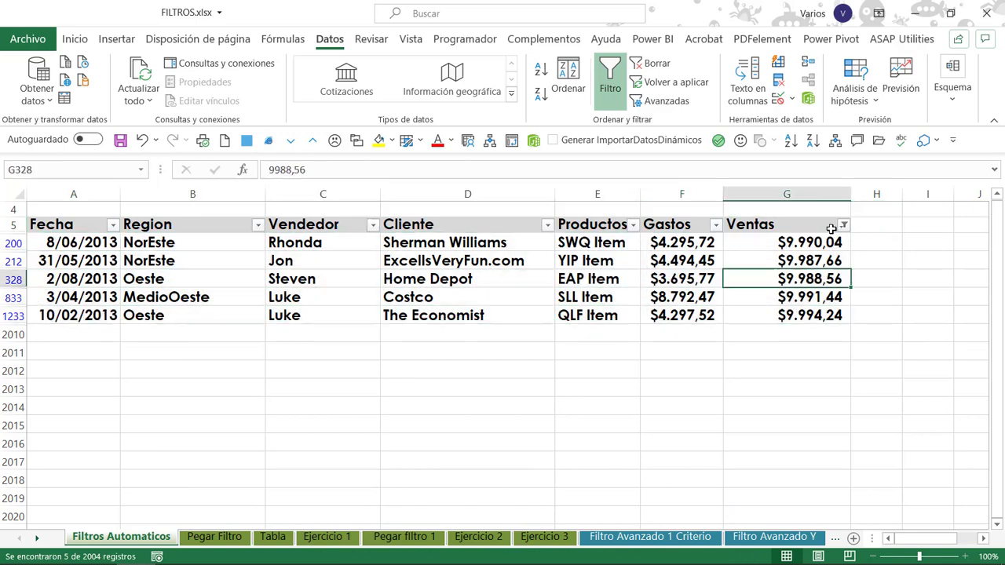
Change the Diez mejores filter on Ventas to the bottom (inferiores) 5 items and select the filtered Ventas values.
{"action": "left_click", "coordinate": [843, 225]}
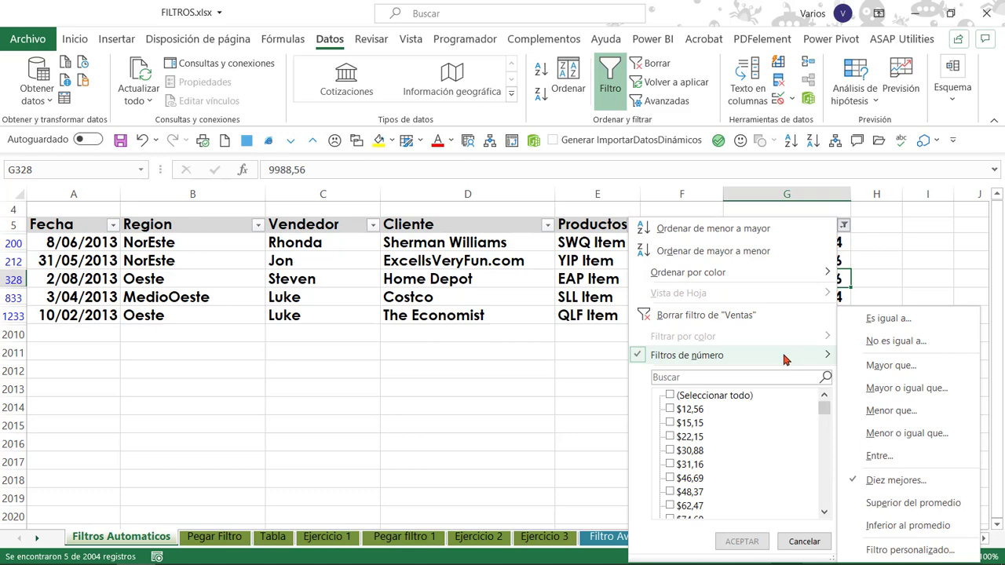
{"action": "left_click", "coordinate": [888, 479]}
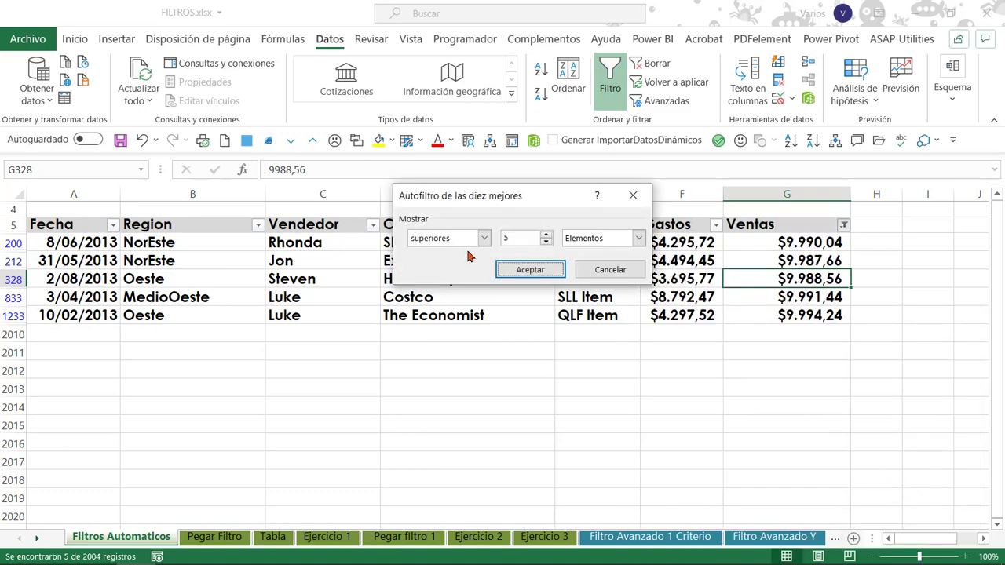
{"action": "left_click", "coordinate": [483, 242]}
{"action": "left_click", "coordinate": [467, 263]}
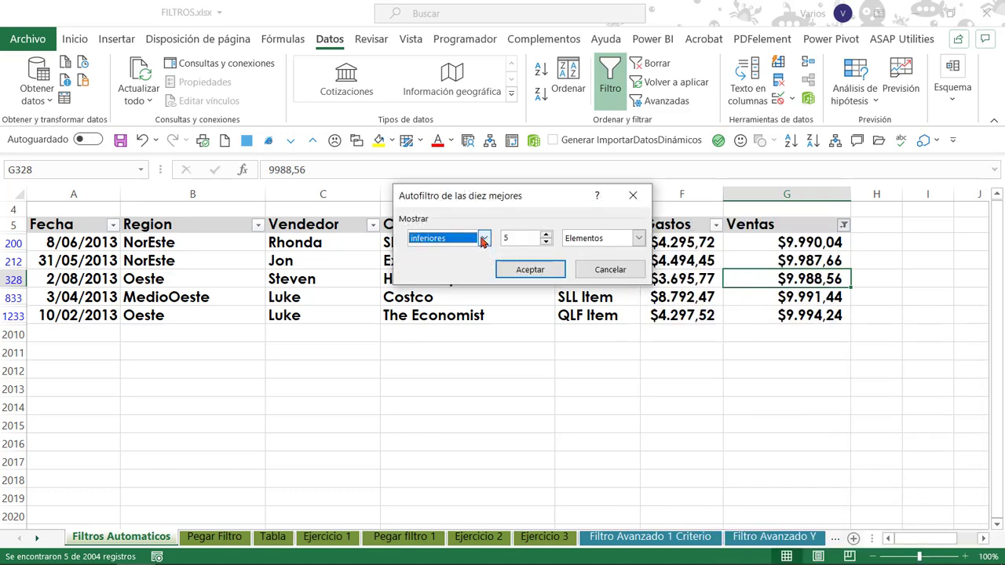
{"action": "left_click", "coordinate": [483, 242]}
{"action": "left_click", "coordinate": [457, 266]}
{"action": "left_click", "coordinate": [533, 271]}
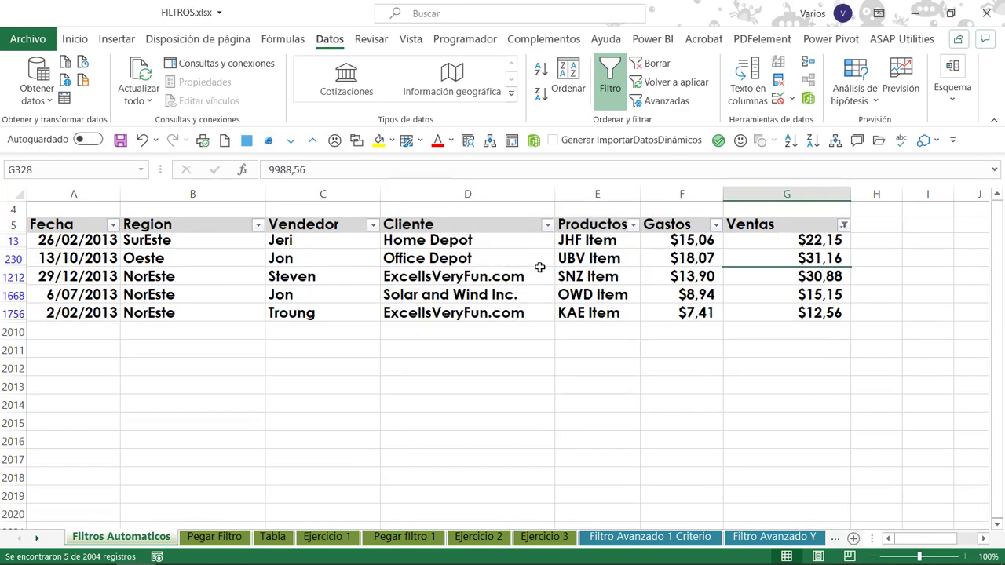
{"action": "left_click_drag", "start_coordinate": [794, 240], "coordinate": [802, 306]}
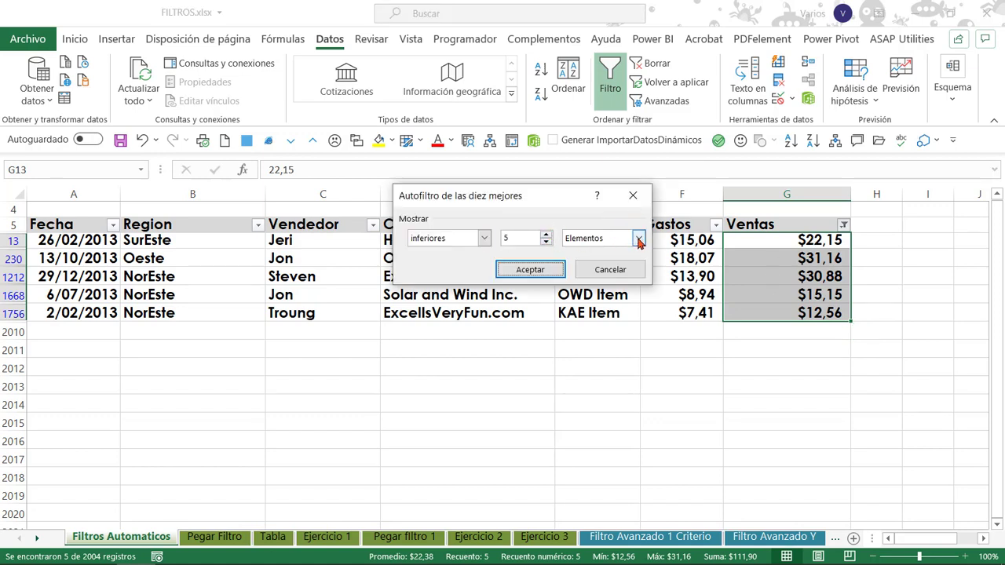
Change the Diez mejores filter on Ventas to show the bottom (inferiores) 5 por ciento.
{"action": "left_click", "coordinate": [638, 238]}
{"action": "left_click", "coordinate": [613, 260]}
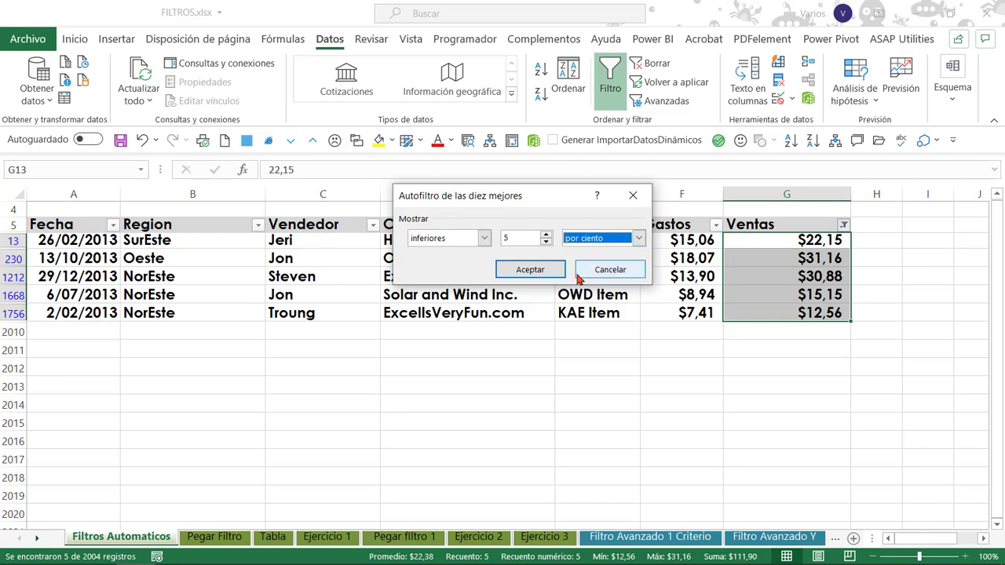
{"action": "left_click", "coordinate": [529, 271]}
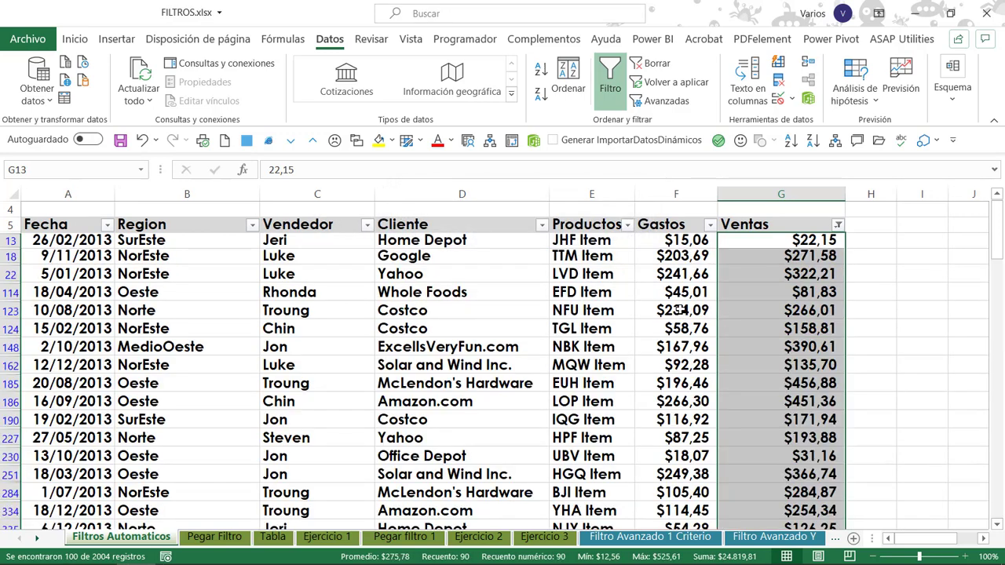
{"action": "left_click", "coordinate": [787, 240]}
Clear the Diez mejores filter from the Ventas column while keeping automatic filtering enabled.
{"action": "left_click", "coordinate": [838, 225]}
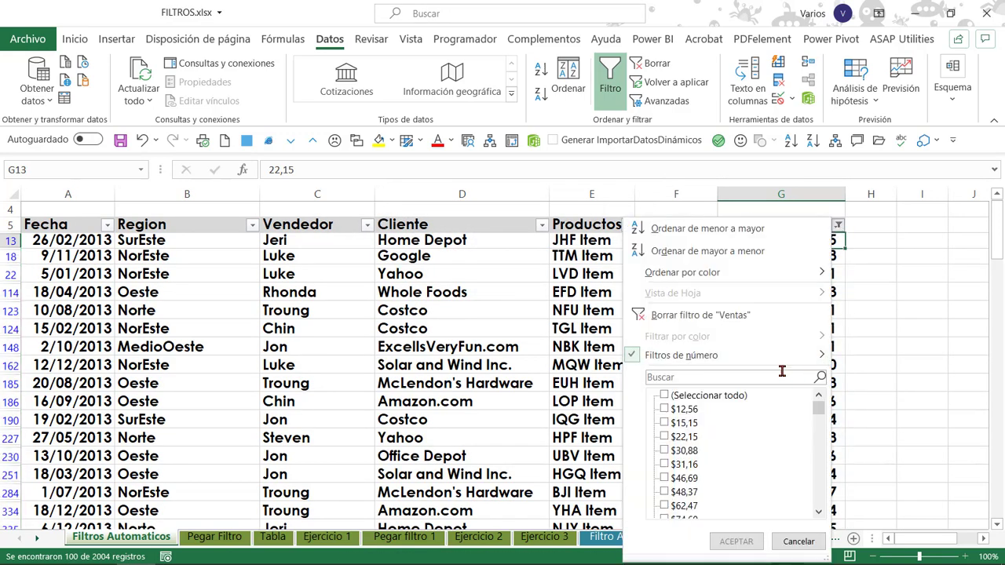
{"action": "left_click", "coordinate": [844, 290]}
{"action": "left_click", "coordinate": [824, 260]}
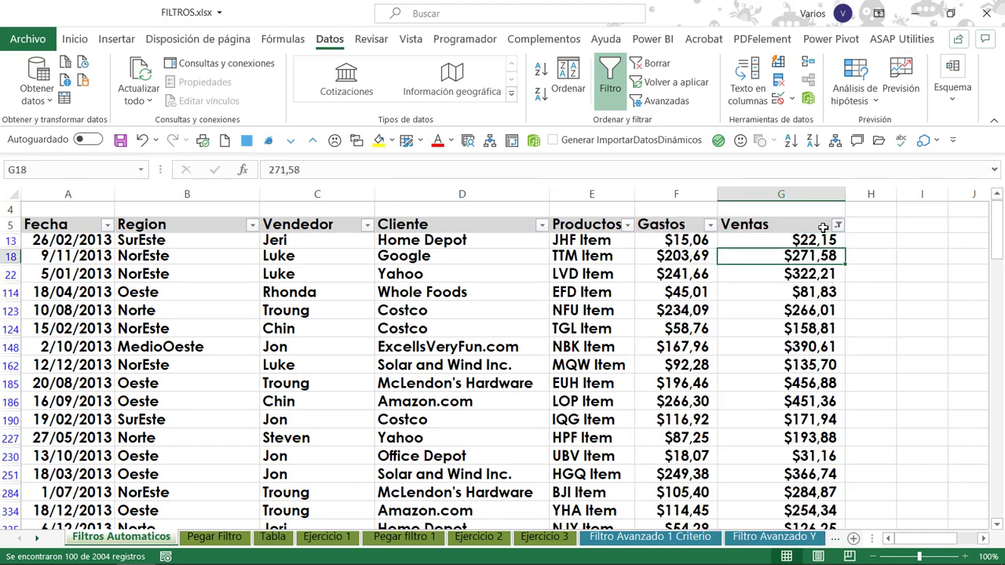
{"action": "left_click", "coordinate": [657, 66]}
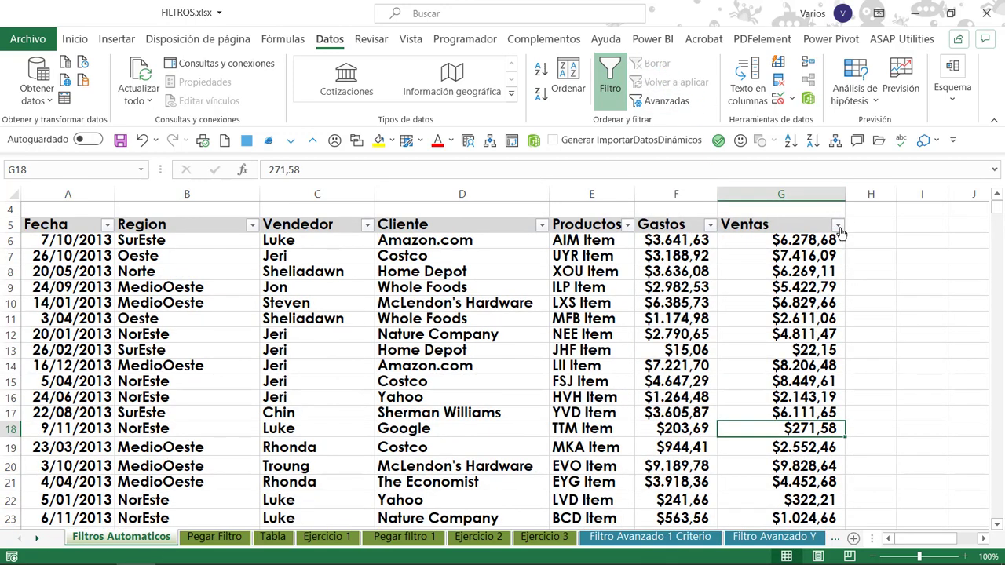
Filter the Ventas column with the Superior del promedio number filter and select its first remaining value.
{"action": "left_click", "coordinate": [837, 225]}
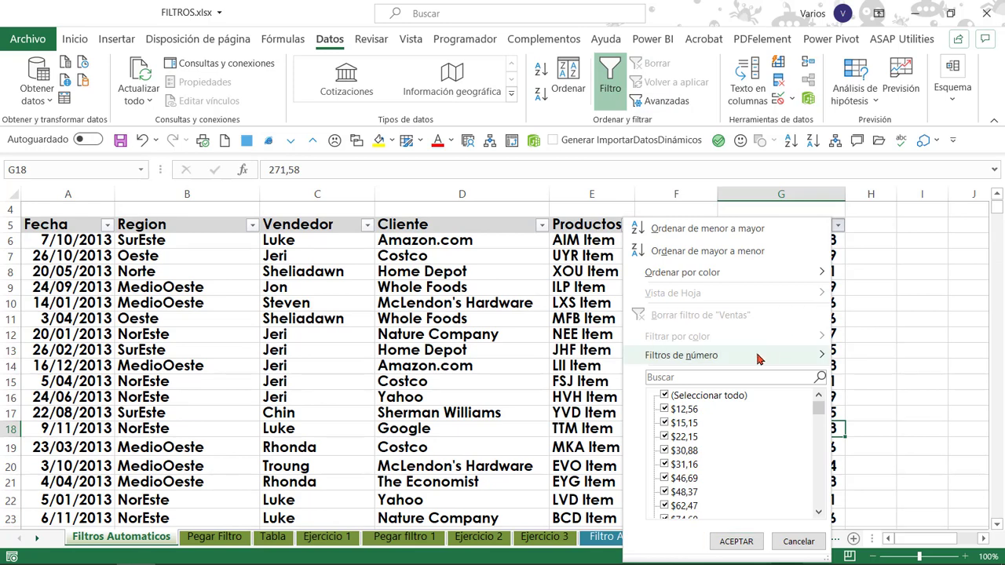
{"action": "mouse_move", "coordinate": [758, 355]}
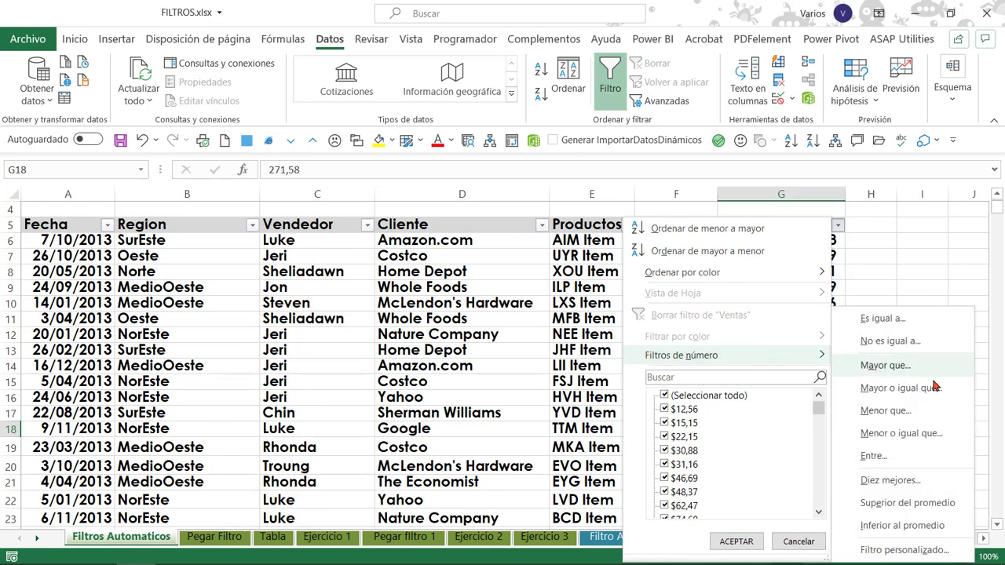
{"action": "left_click", "coordinate": [936, 503]}
{"action": "left_click", "coordinate": [528, 384]}
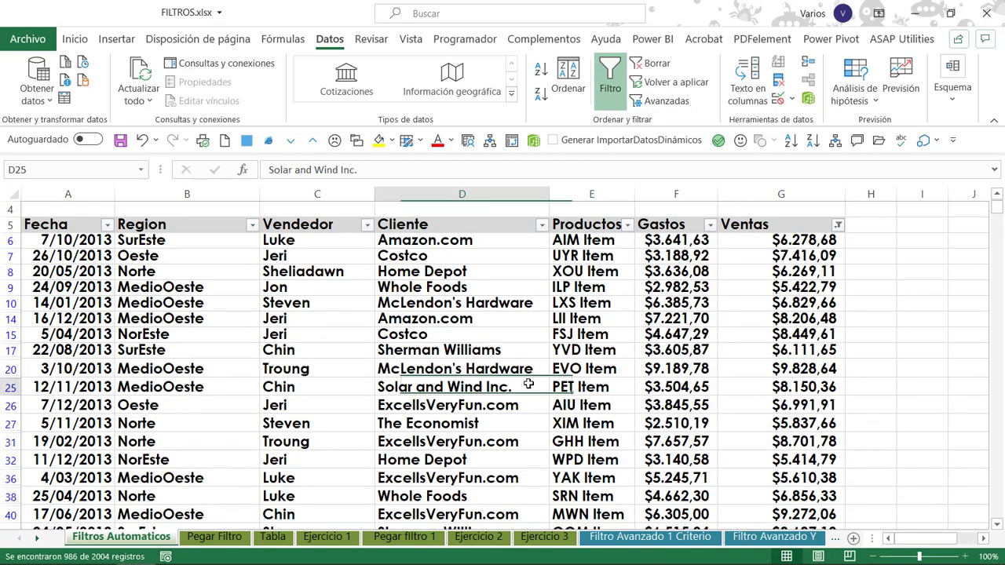
{"action": "left_click", "coordinate": [773, 244]}
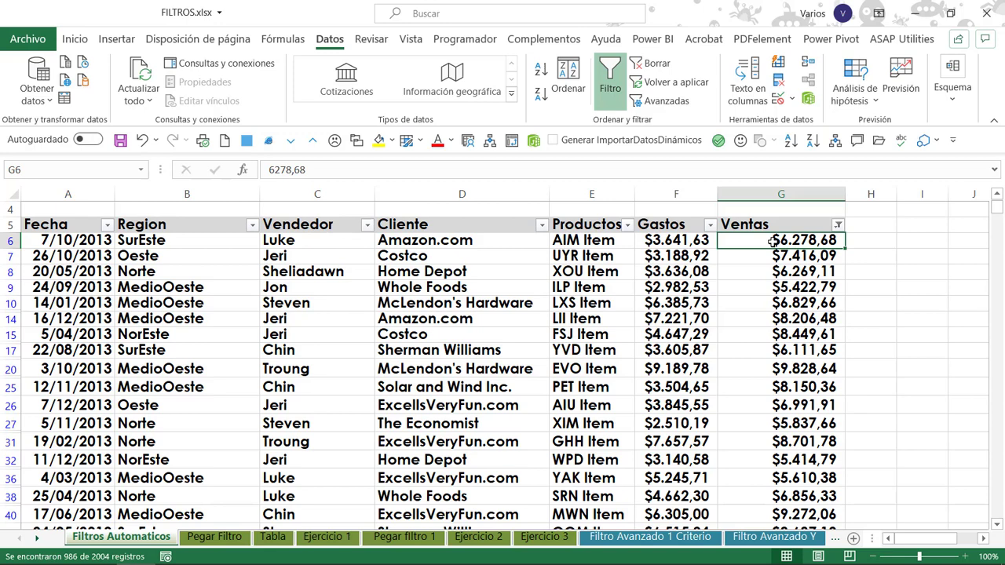
Remove the above-average filter and filter Ventas using the search pattern $1.???,*.
{"action": "key", "text": "ctrl+z"}
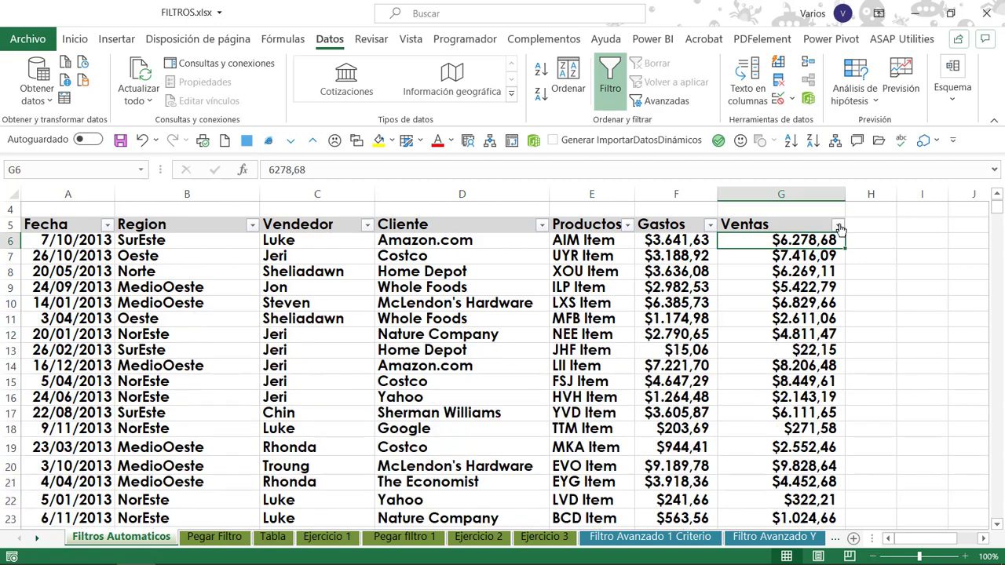
{"action": "left_click", "coordinate": [838, 226]}
{"action": "left_click", "coordinate": [751, 377]}
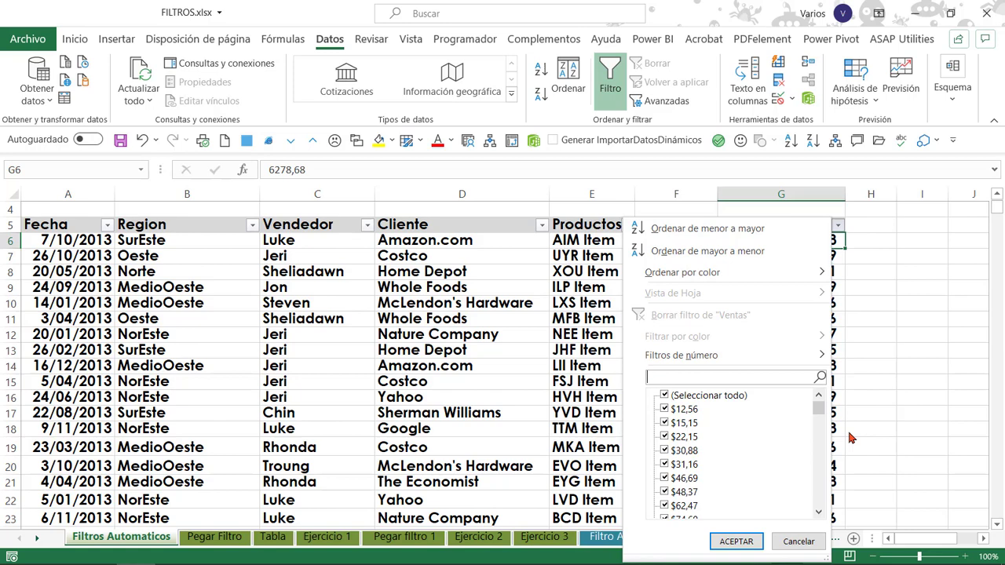
{"action": "type", "text": "$"}
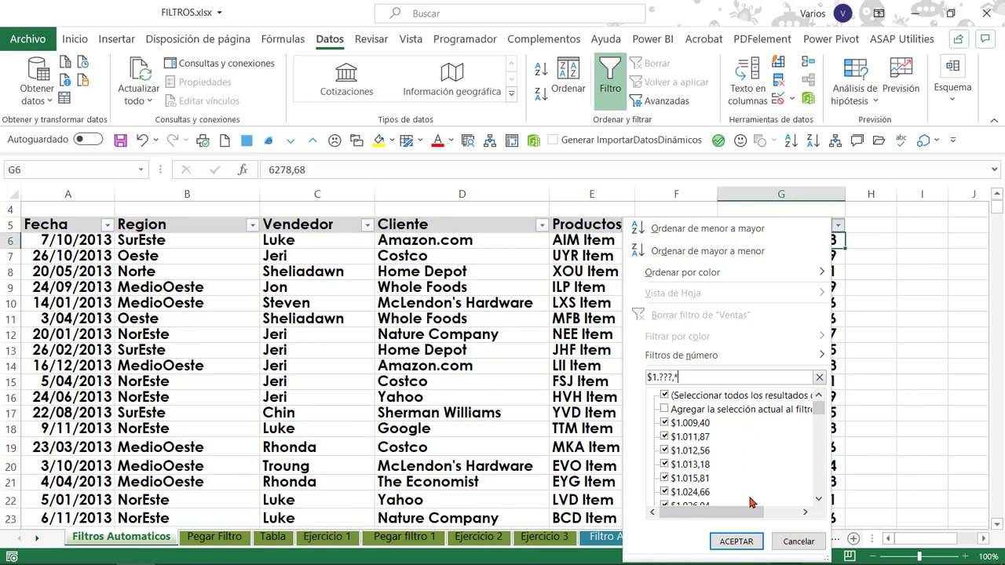
{"action": "left_click", "coordinate": [735, 541]}
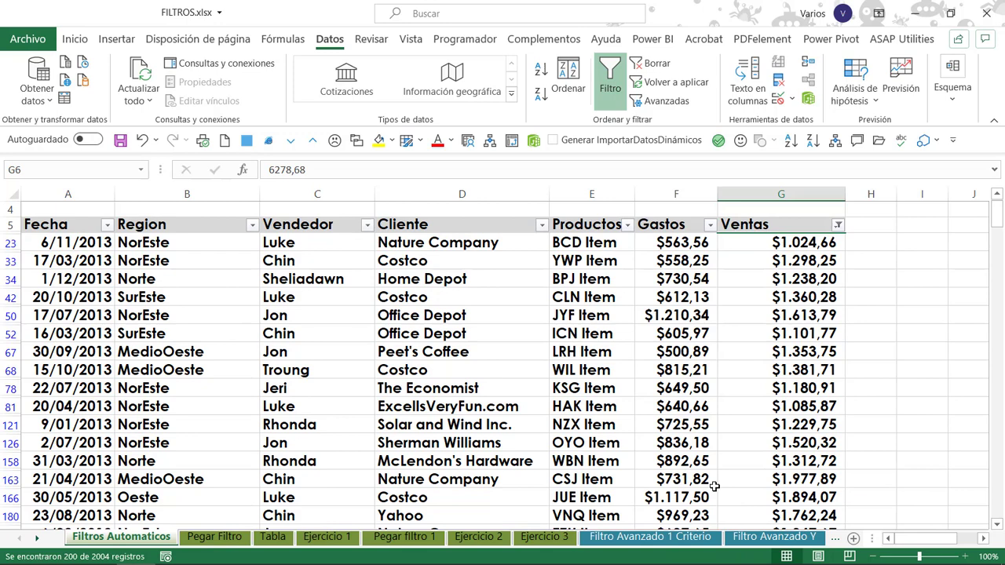
Examine which values are ticked in the Ventas filter list, leaving the filter as it is.
{"action": "left_click", "coordinate": [838, 226]}
{"action": "scroll", "coordinate": [769, 449], "scroll_direction": "down", "scroll_amount": 10}
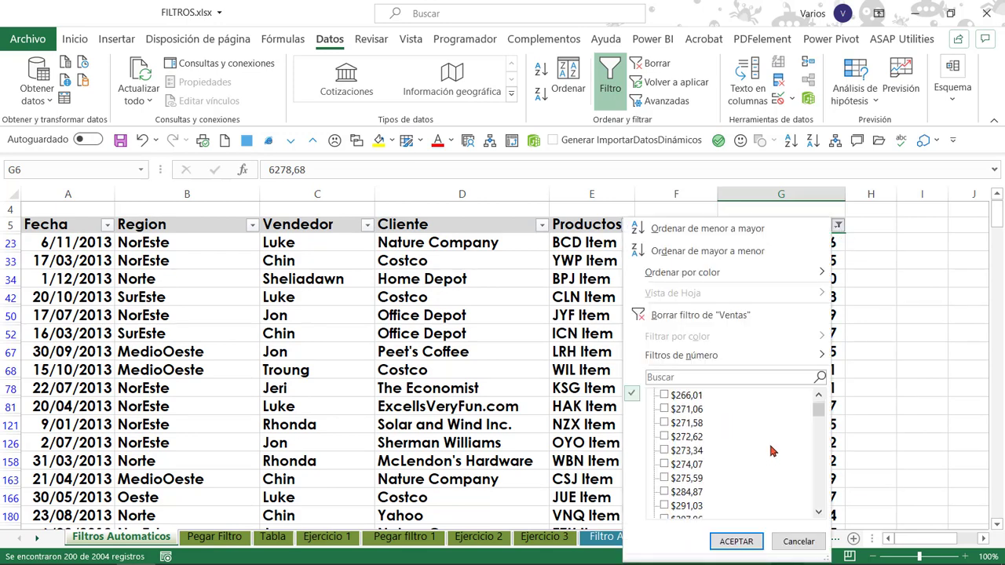
{"action": "left_click_drag", "start_coordinate": [819, 410], "coordinate": [837, 431]}
{"action": "left_click", "coordinate": [818, 512]}
{"action": "left_click", "coordinate": [817, 513]}
{"action": "left_click", "coordinate": [818, 512]}
{"action": "left_click", "coordinate": [817, 513]}
{"action": "left_click", "coordinate": [818, 512]}
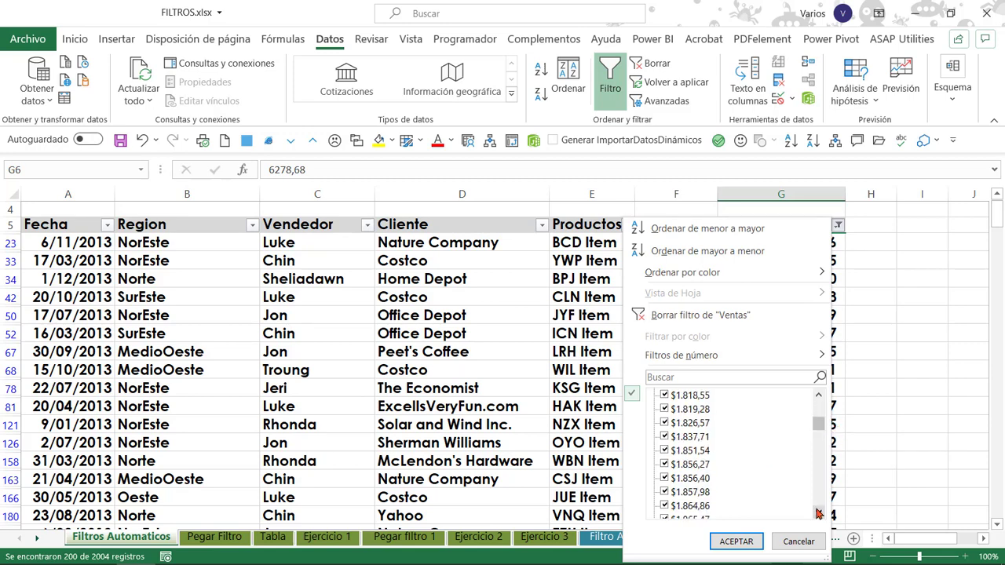
{"action": "left_click", "coordinate": [818, 512]}
{"action": "left_click", "coordinate": [818, 513]}
{"action": "left_click", "coordinate": [818, 512]}
{"action": "left_click", "coordinate": [818, 512]}
{"action": "left_click", "coordinate": [818, 512]}
{"action": "left_click", "coordinate": [818, 513]}
{"action": "left_click", "coordinate": [818, 513]}
{"action": "left_click", "coordinate": [817, 512]}
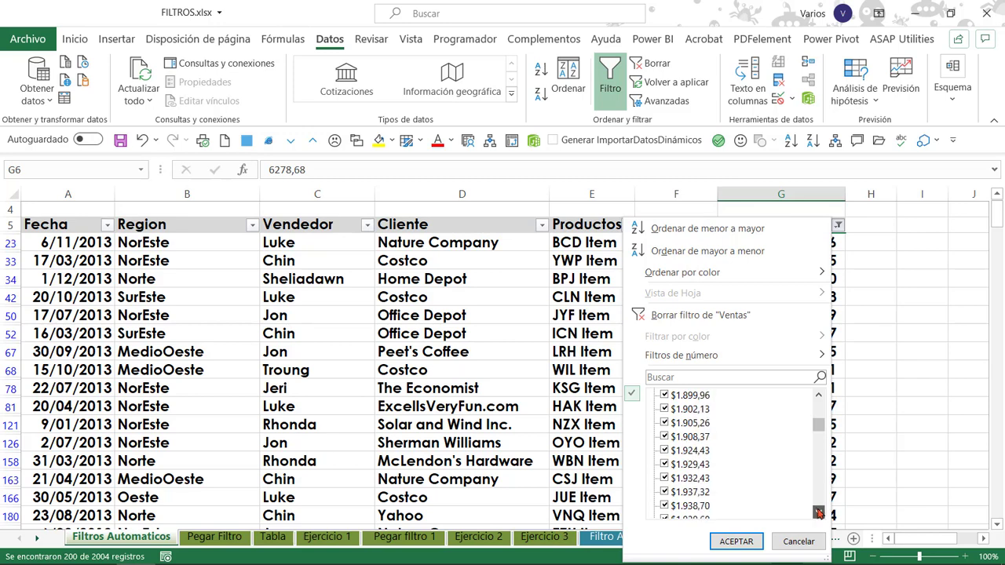
{"action": "left_click", "coordinate": [817, 513]}
{"action": "left_click", "coordinate": [817, 512]}
{"action": "left_click", "coordinate": [817, 513]}
{"action": "left_click", "coordinate": [818, 513]}
{"action": "left_click", "coordinate": [818, 513]}
{"action": "left_click", "coordinate": [798, 541]}
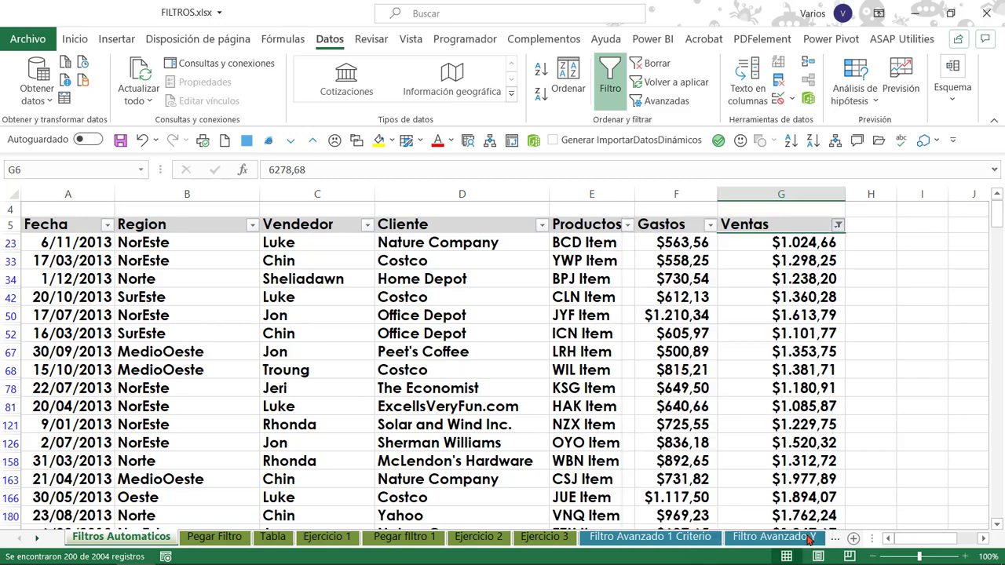
Clear the Ventas filter and move the selection to the Fecha header.
{"action": "left_click", "coordinate": [653, 64]}
{"action": "left_click", "coordinate": [423, 382]}
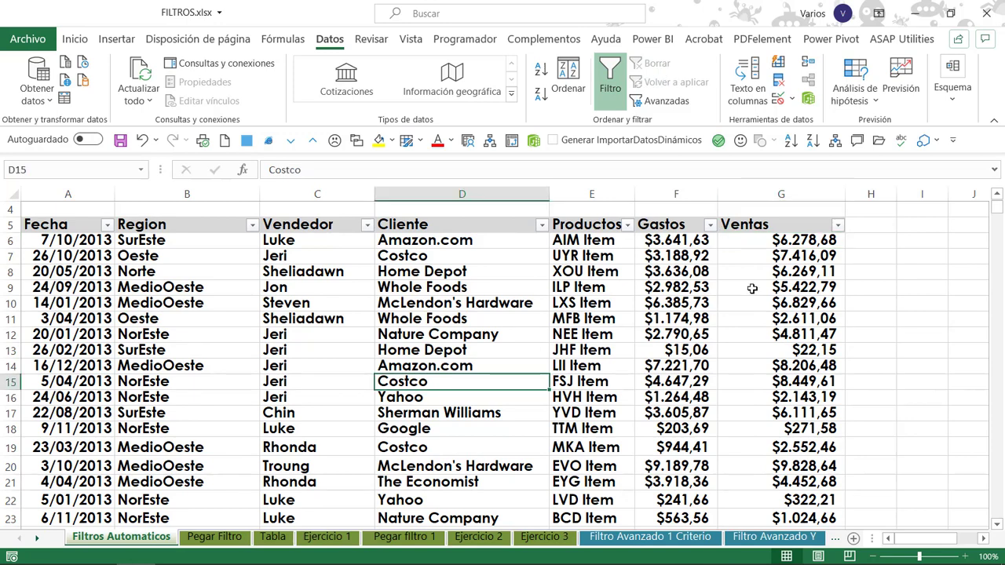
{"action": "left_click", "coordinate": [752, 288]}
{"action": "key", "text": "Left"}
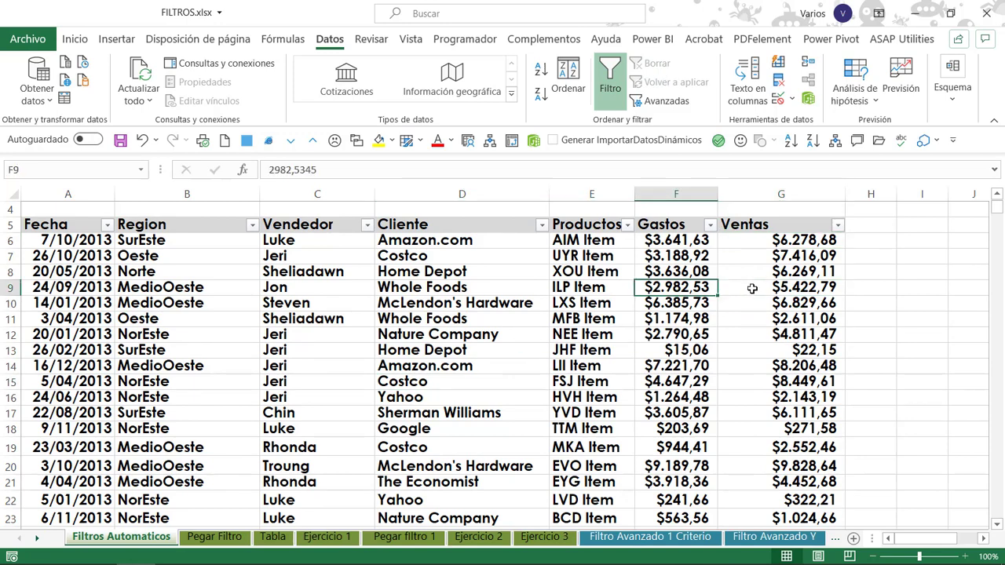
{"action": "key", "text": "Left"}
{"action": "key", "text": "Right"}
{"action": "key", "text": "Left"}
{"action": "key", "text": "Left"}
{"action": "key", "text": "Left"}
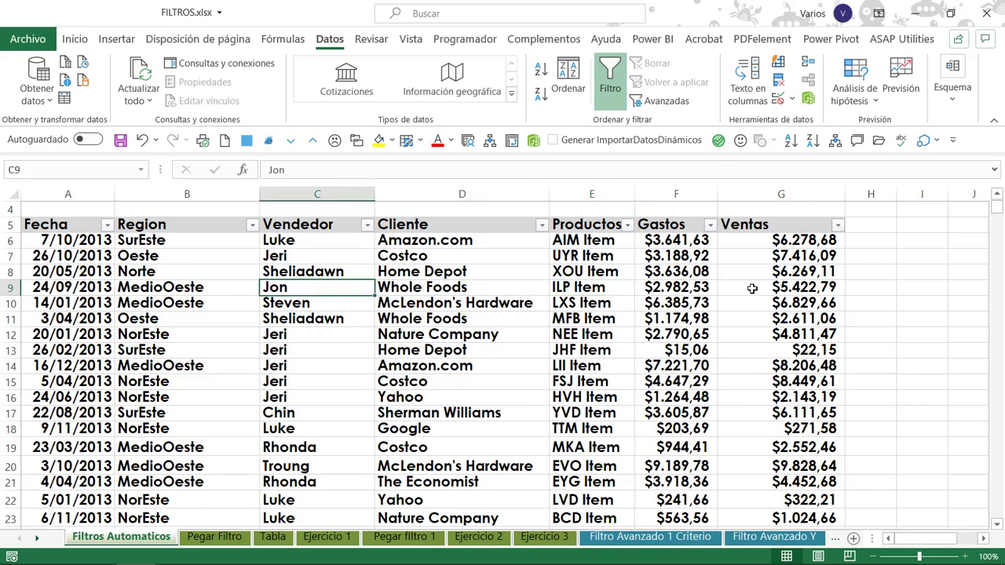
{"action": "key", "text": "Left"}
{"action": "key", "text": "Right"}
{"action": "key", "text": "Left"}
{"action": "key", "text": "Left"}
{"action": "key", "text": "Up"}
{"action": "key", "text": "Up"}
{"action": "key", "text": "Up"}
{"action": "key", "text": "Up"}
Filter the Fecha column to only enero, febrero and marzo of 2013.
{"action": "left_click", "coordinate": [106, 226]}
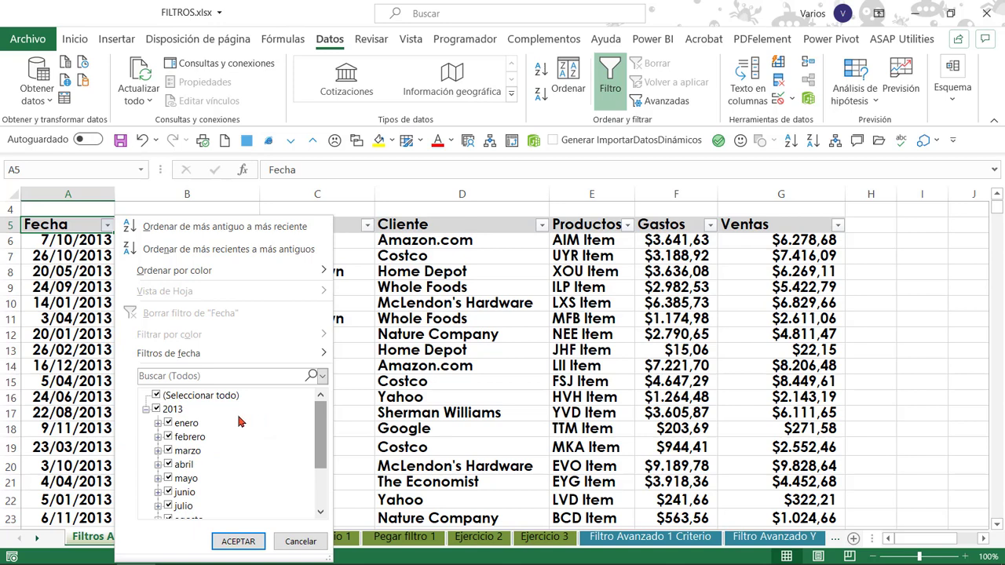
{"action": "left_click", "coordinate": [158, 396]}
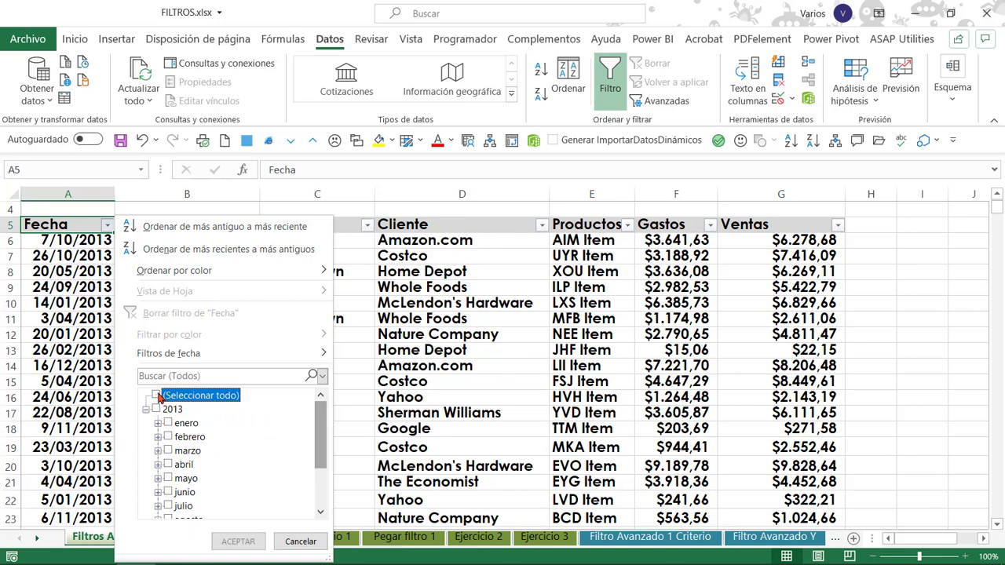
{"action": "left_click", "coordinate": [169, 423]}
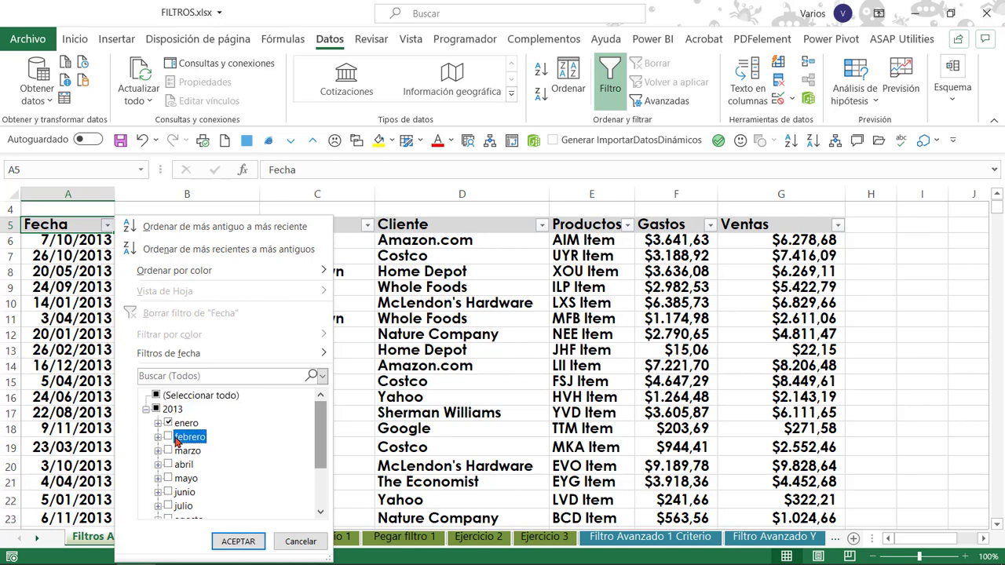
{"action": "left_click", "coordinate": [178, 452]}
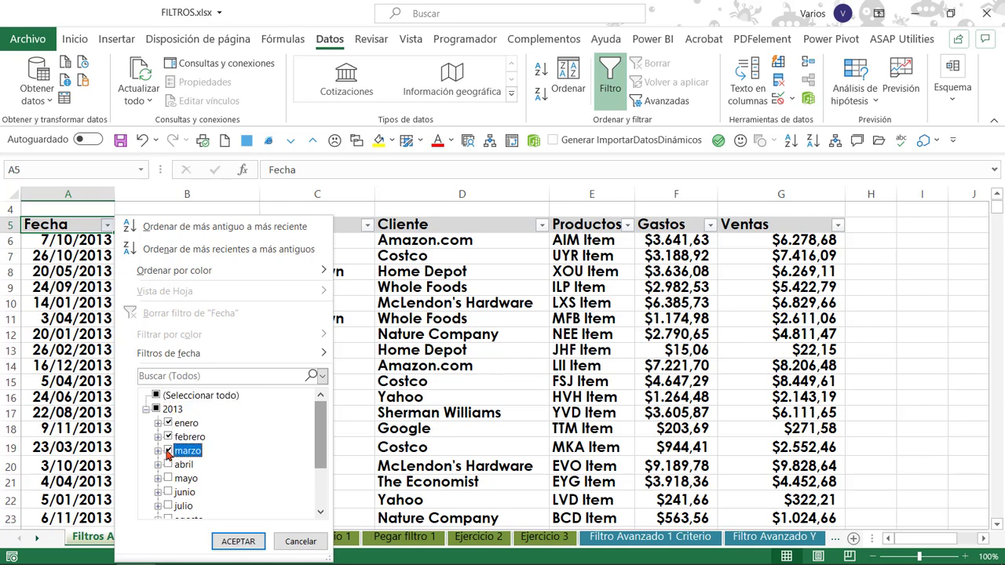
{"action": "left_click", "coordinate": [237, 542]}
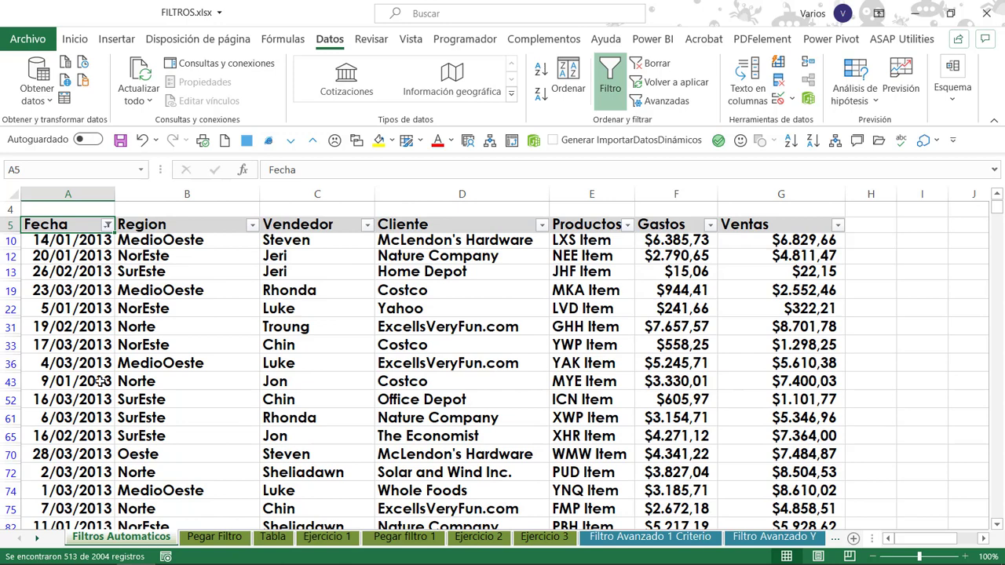
Replace the month selection on Fecha with an Entre date filter starting on or after 1/1/13 with an end date.
{"action": "left_click", "coordinate": [107, 225]}
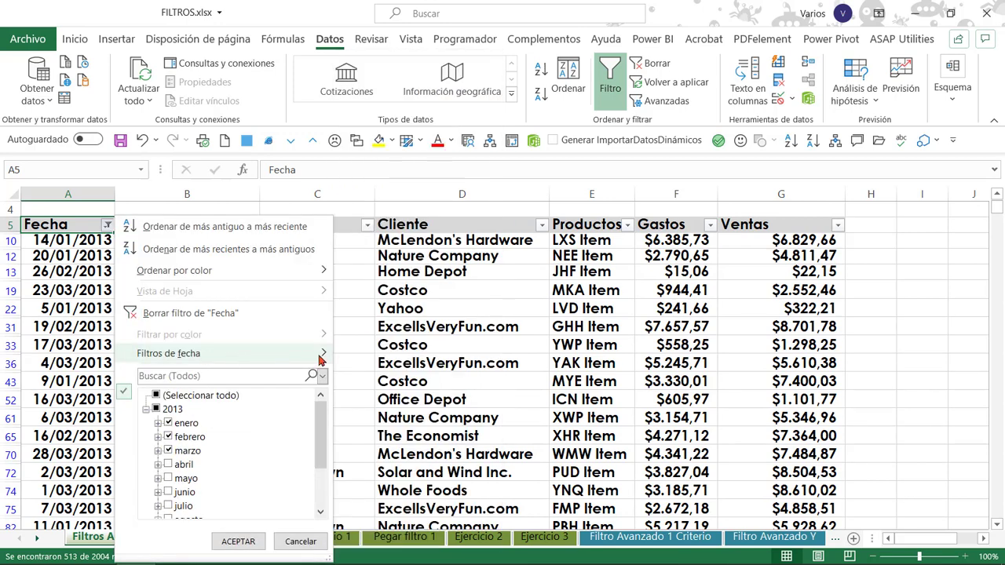
{"action": "mouse_move", "coordinate": [327, 357]}
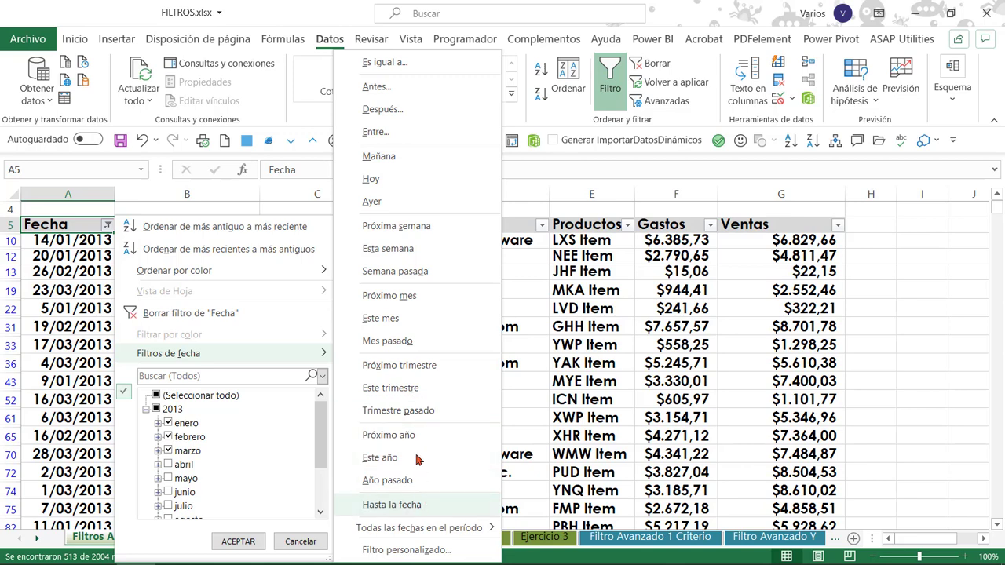
{"action": "left_click", "coordinate": [375, 132]}
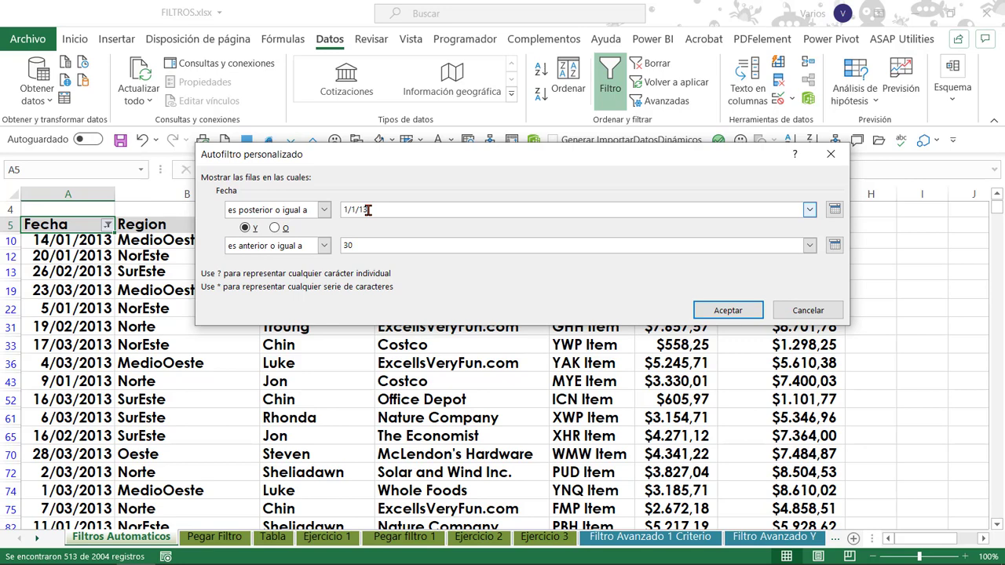
{"action": "key", "text": "Return"}
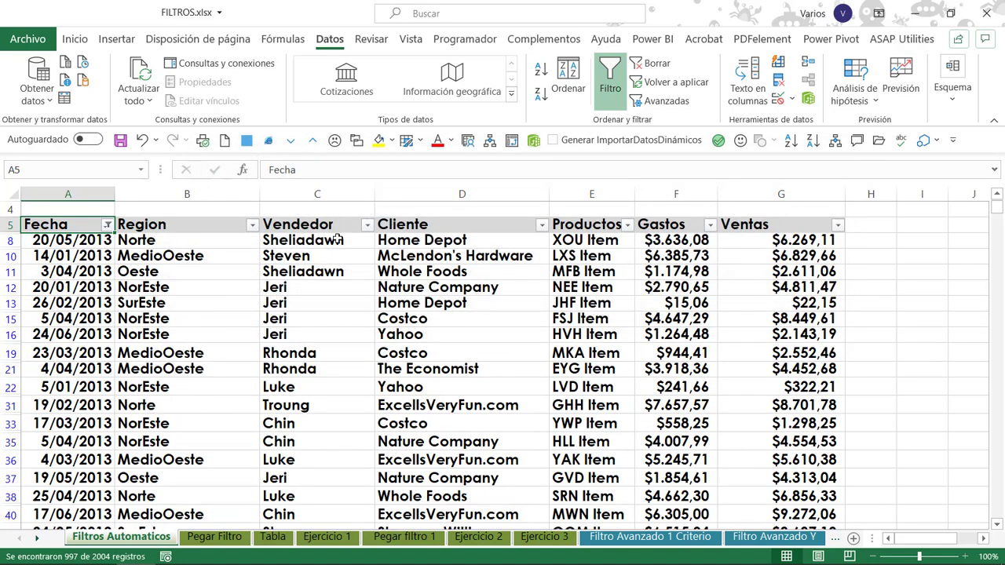
Filter the Fecha column to dates matching the search 15 and select the first remaining date.
{"action": "left_click", "coordinate": [107, 225]}
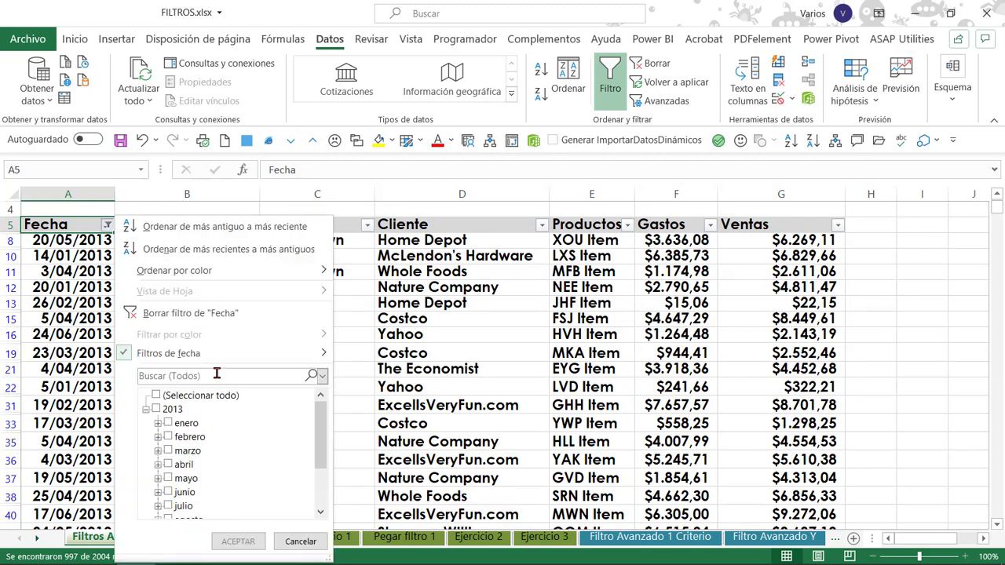
{"action": "mouse_move", "coordinate": [221, 359]}
{"action": "type", "text": "15"}
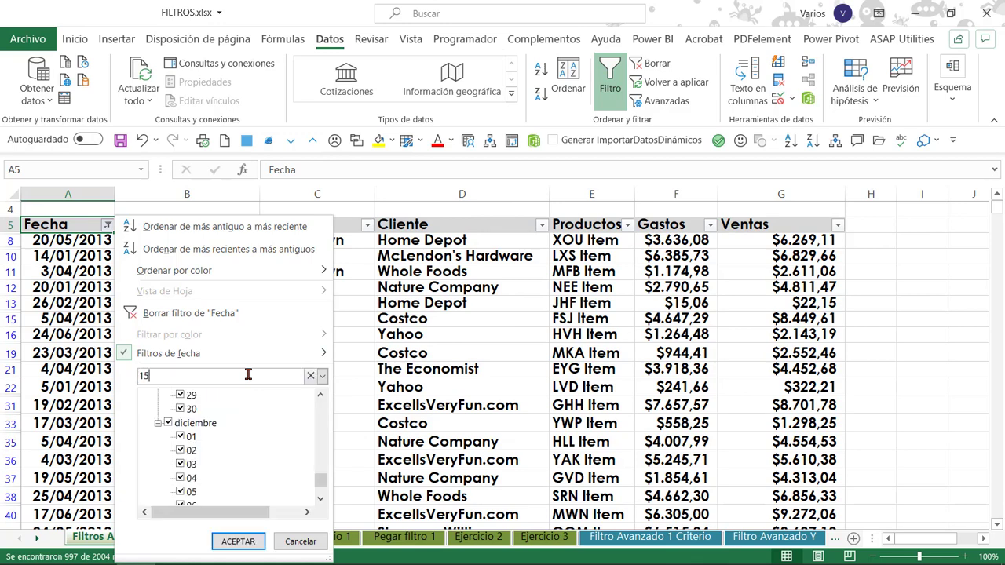
{"action": "left_click_drag", "start_coordinate": [321, 412], "coordinate": [287, 390]}
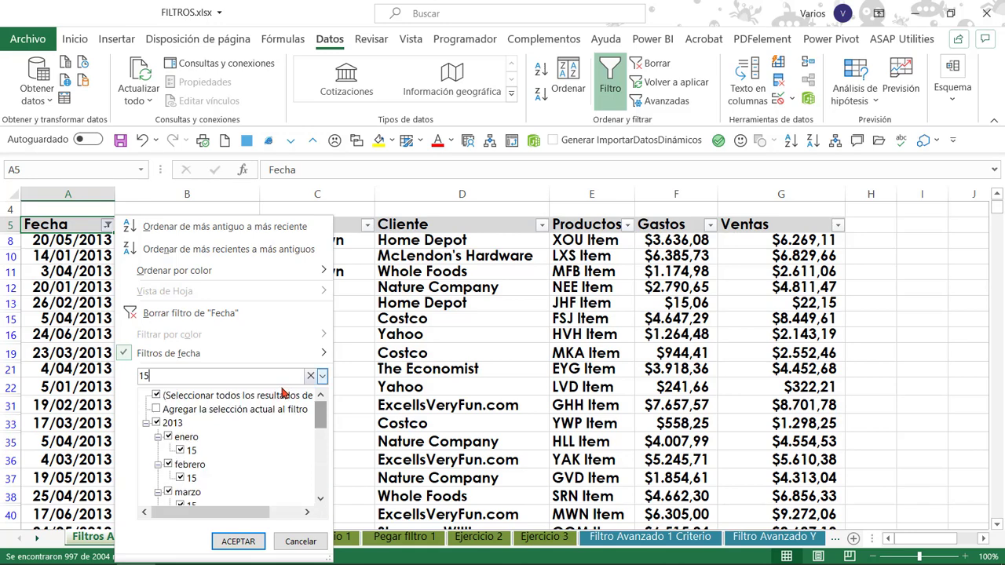
{"action": "left_click", "coordinate": [237, 541]}
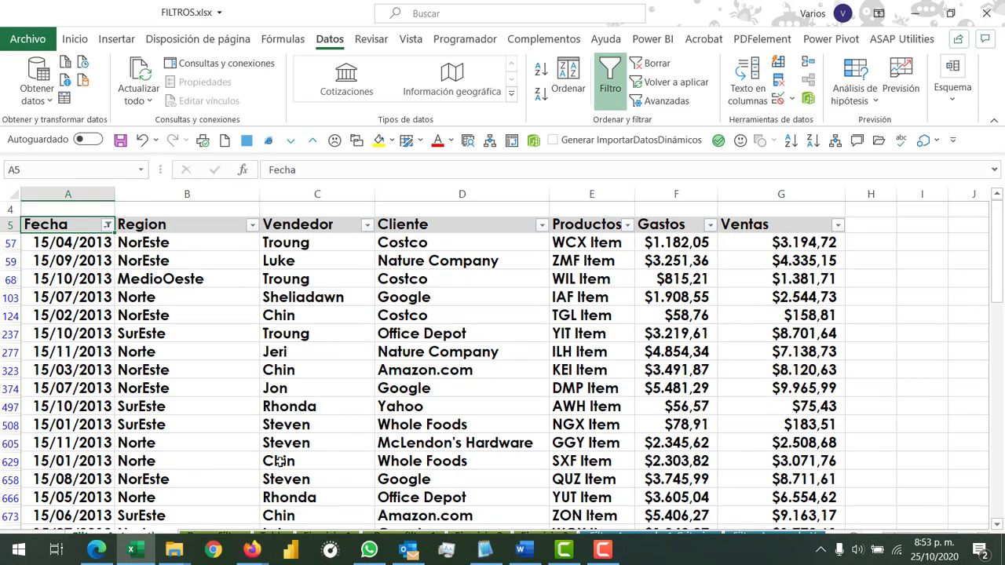
{"action": "left_click", "coordinate": [146, 439]}
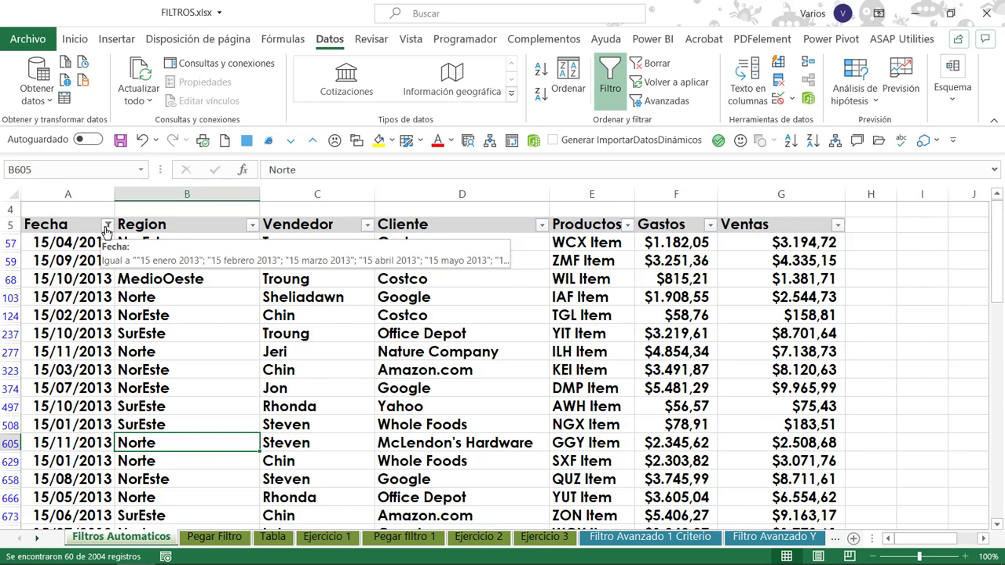
{"action": "left_click", "coordinate": [78, 248]}
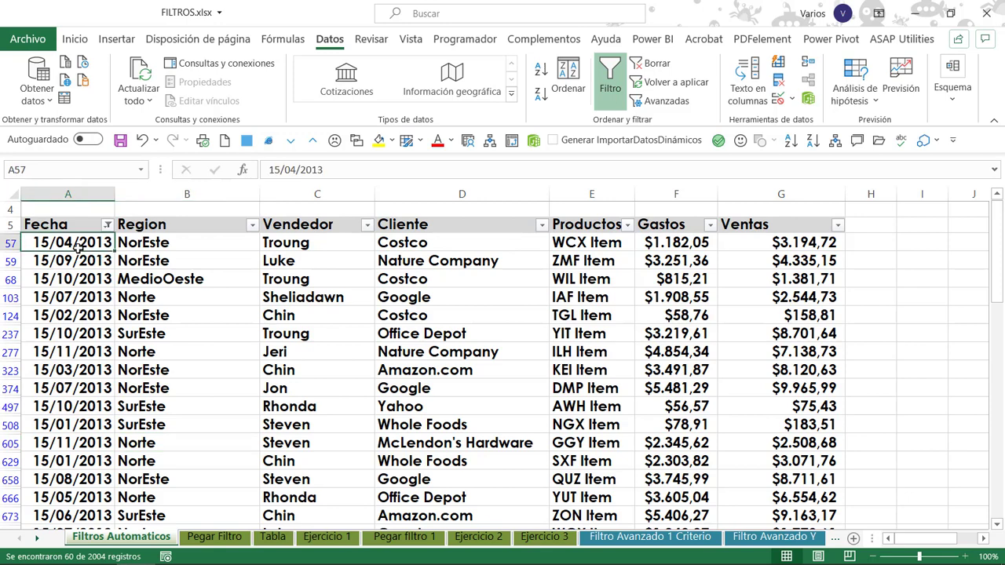
Clear the Fecha filter and select the first date in the column.
{"action": "left_click", "coordinate": [652, 63]}
{"action": "left_click", "coordinate": [53, 259]}
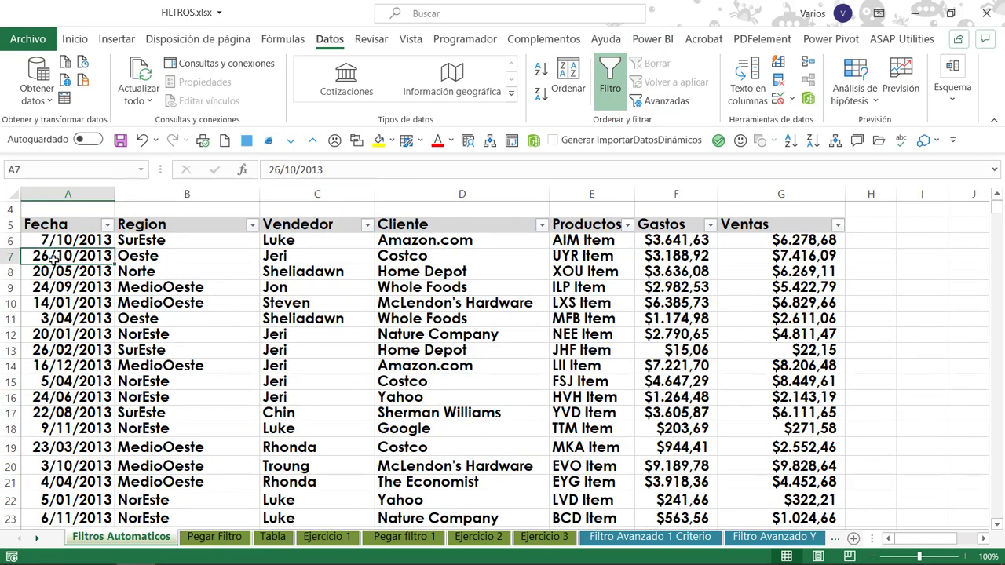
{"action": "left_click", "coordinate": [70, 242]}
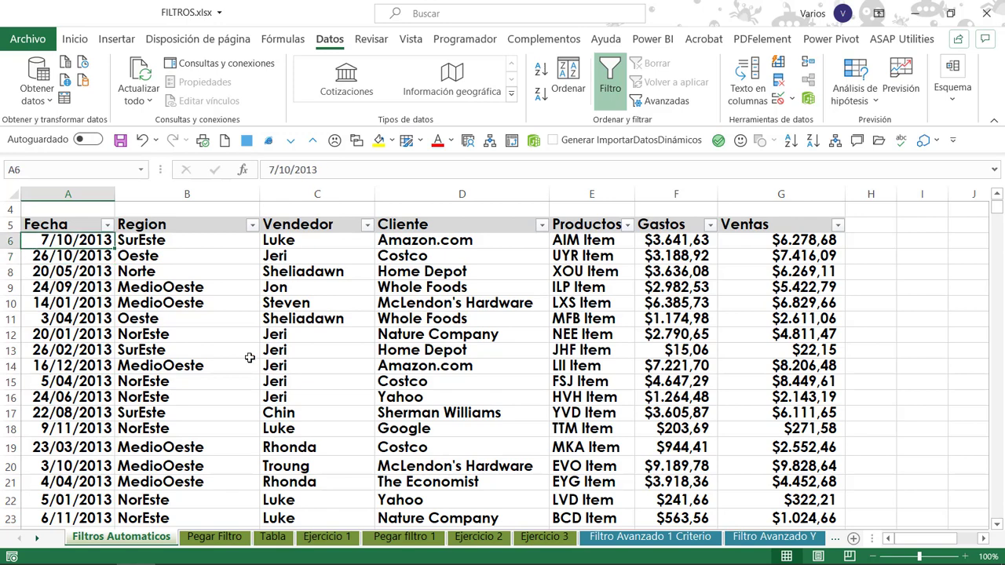
Filter the Region column to show only Norte and NorEste.
{"action": "left_click", "coordinate": [167, 239]}
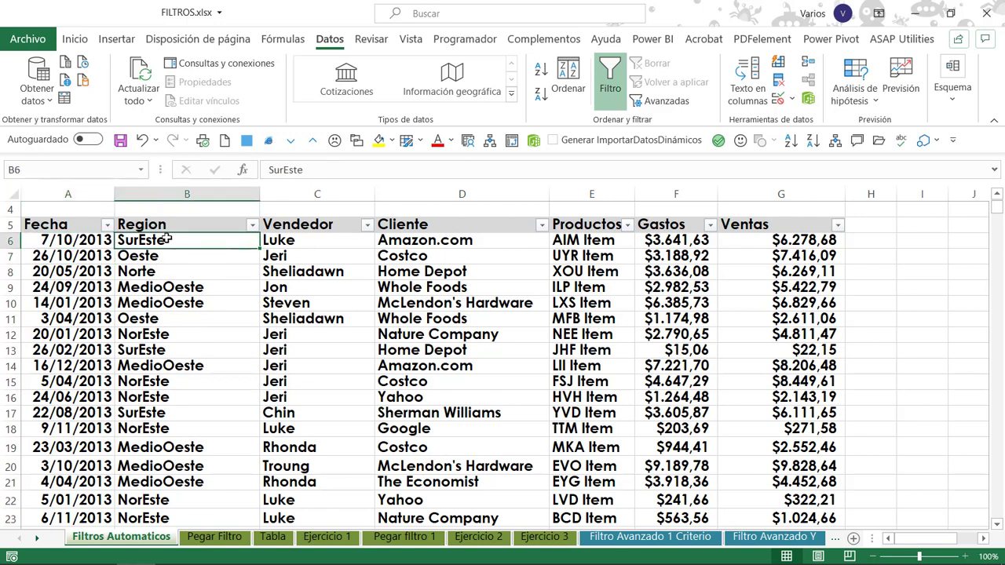
{"action": "left_click", "coordinate": [253, 225]}
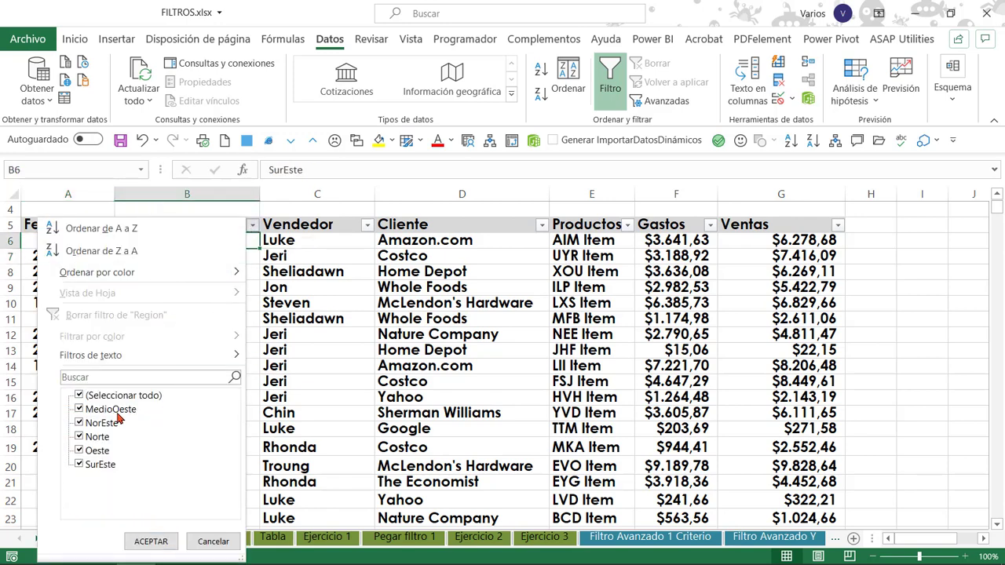
{"action": "left_click", "coordinate": [79, 396]}
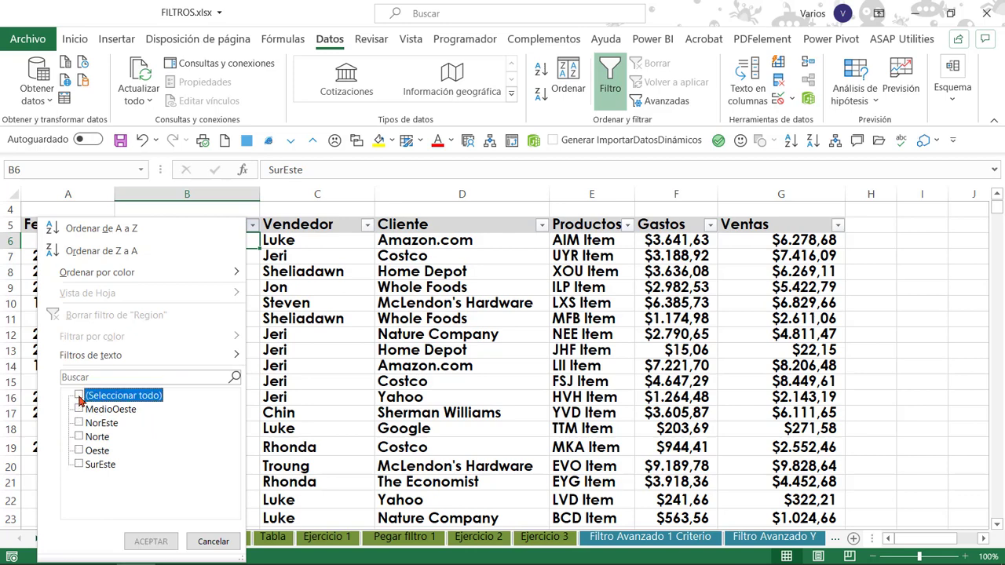
{"action": "left_click", "coordinate": [79, 437]}
{"action": "left_click", "coordinate": [80, 423]}
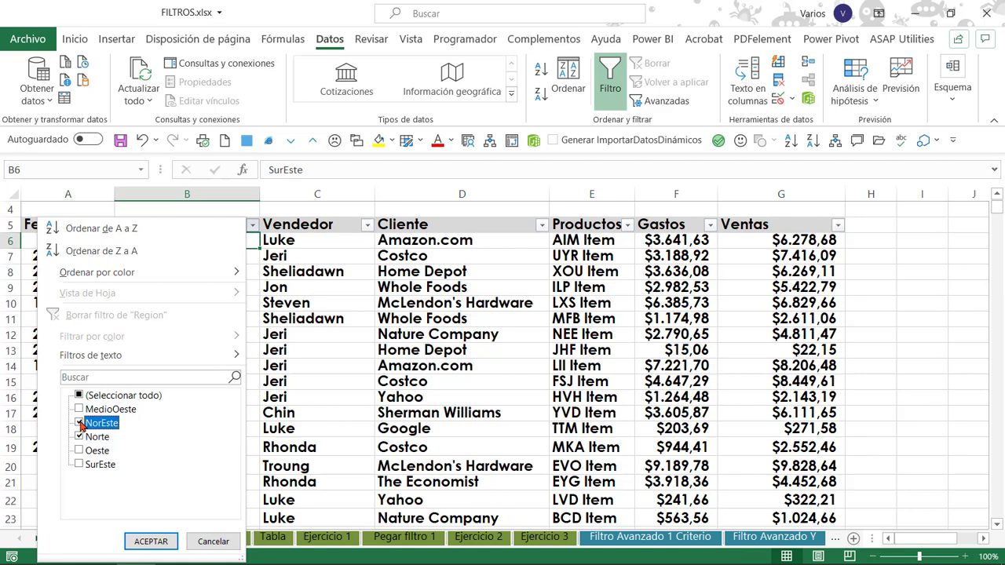
{"action": "left_click", "coordinate": [151, 541]}
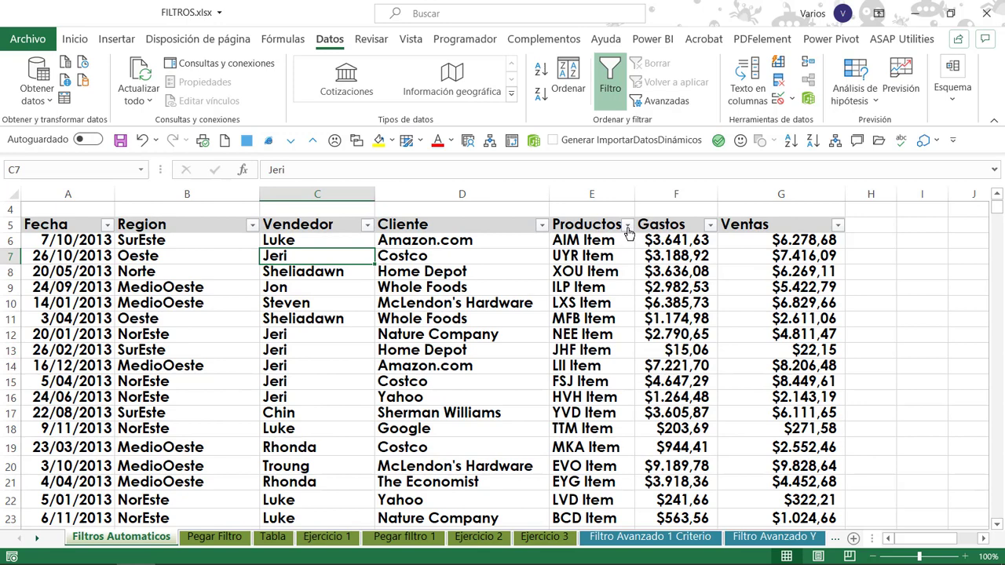
Start a custom text filter on Productos with the condition comienza por a, joined by O to a second condition.
{"action": "left_click", "coordinate": [627, 227]}
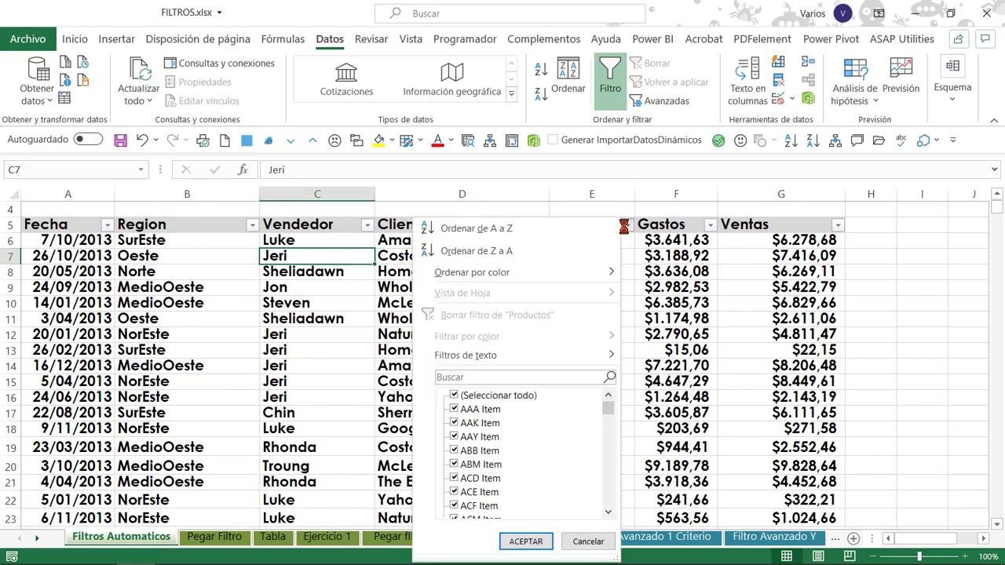
{"action": "mouse_move", "coordinate": [604, 400]}
{"action": "left_mouse_down"}
{"action": "mouse_move", "coordinate": [609, 481]}
{"action": "mouse_move", "coordinate": [605, 410]}
{"action": "mouse_move", "coordinate": [611, 447]}
{"action": "mouse_move", "coordinate": [614, 400]}
{"action": "mouse_move", "coordinate": [607, 498]}
{"action": "mouse_move", "coordinate": [609, 396]}
{"action": "left_mouse_up"}
{"action": "left_click", "coordinate": [628, 226]}
{"action": "left_click", "coordinate": [628, 225]}
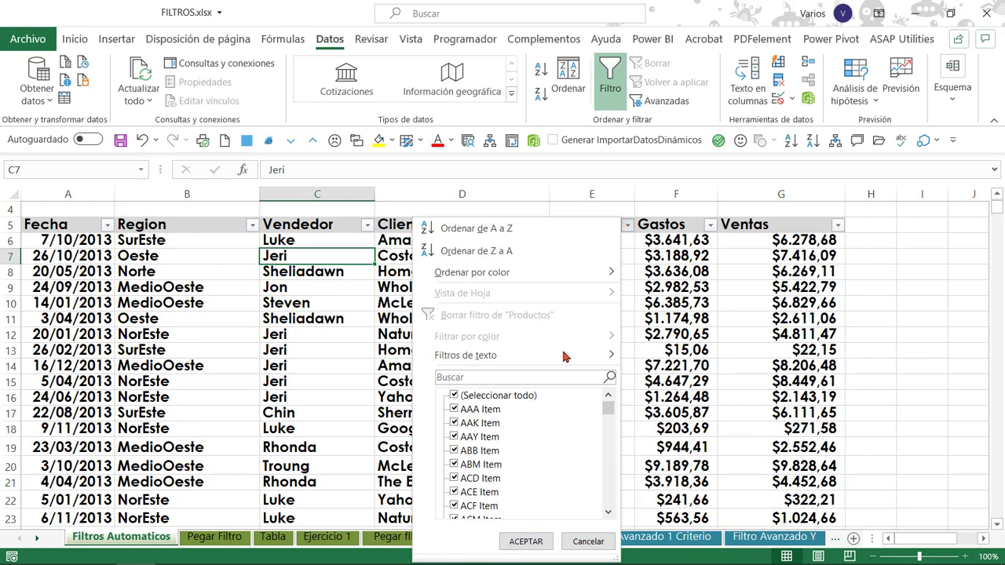
{"action": "mouse_move", "coordinate": [514, 357]}
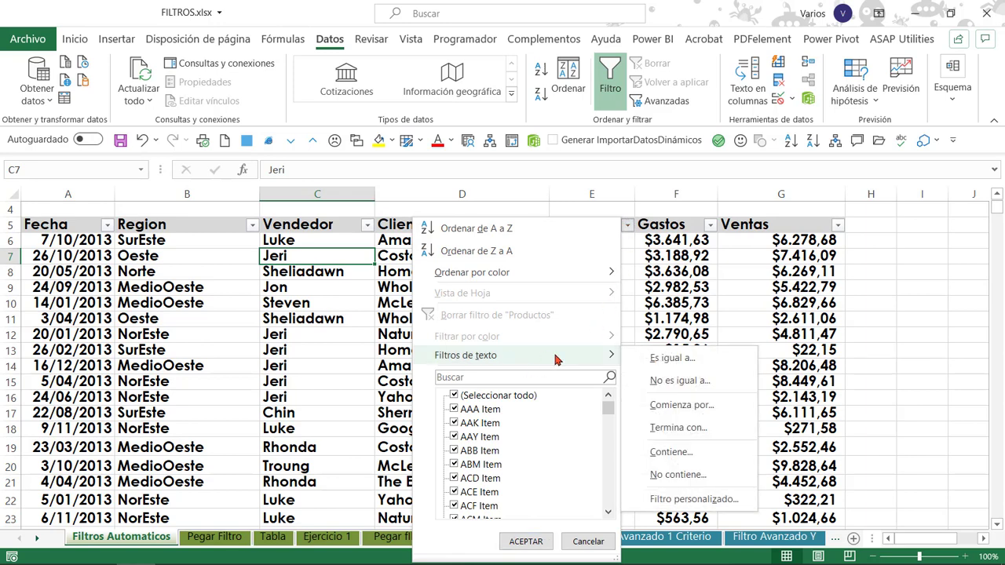
{"action": "left_click", "coordinate": [693, 499]}
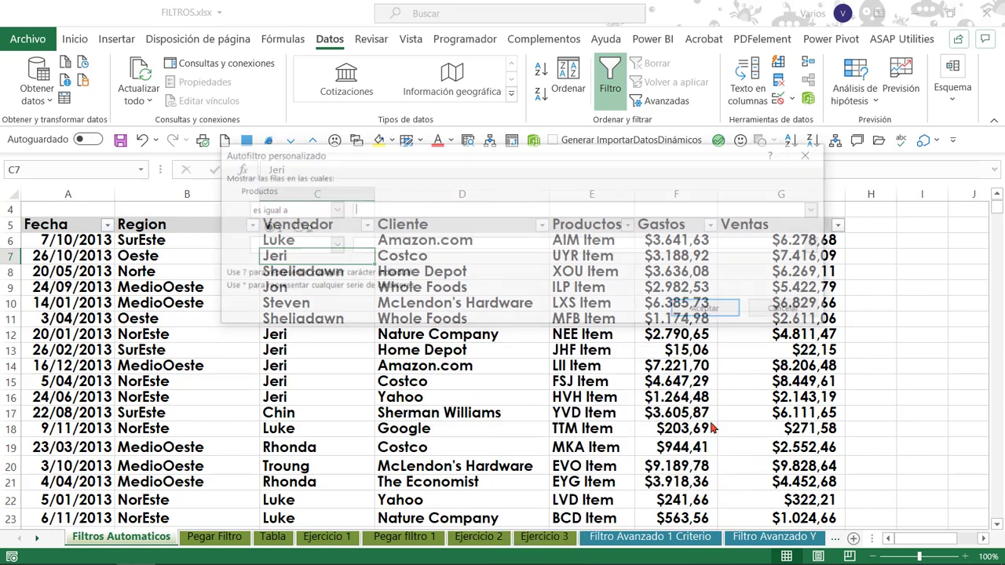
{"action": "left_click", "coordinate": [333, 212]}
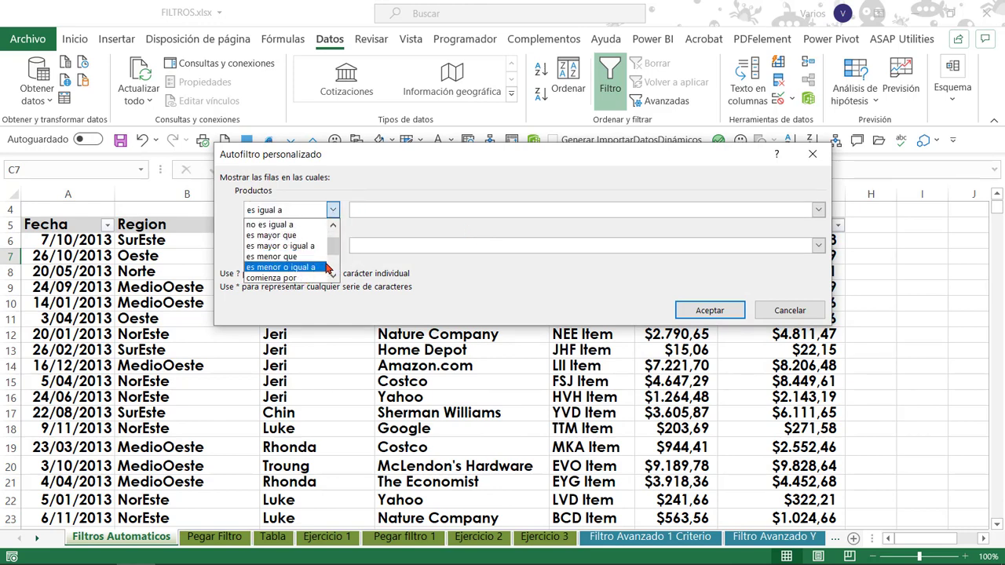
{"action": "left_click", "coordinate": [275, 278]}
{"action": "left_click", "coordinate": [409, 209]}
{"action": "left_click", "coordinate": [293, 227]}
Set the second Productos condition to comienza por b and apply the custom filter.
{"action": "left_click", "coordinate": [333, 245]}
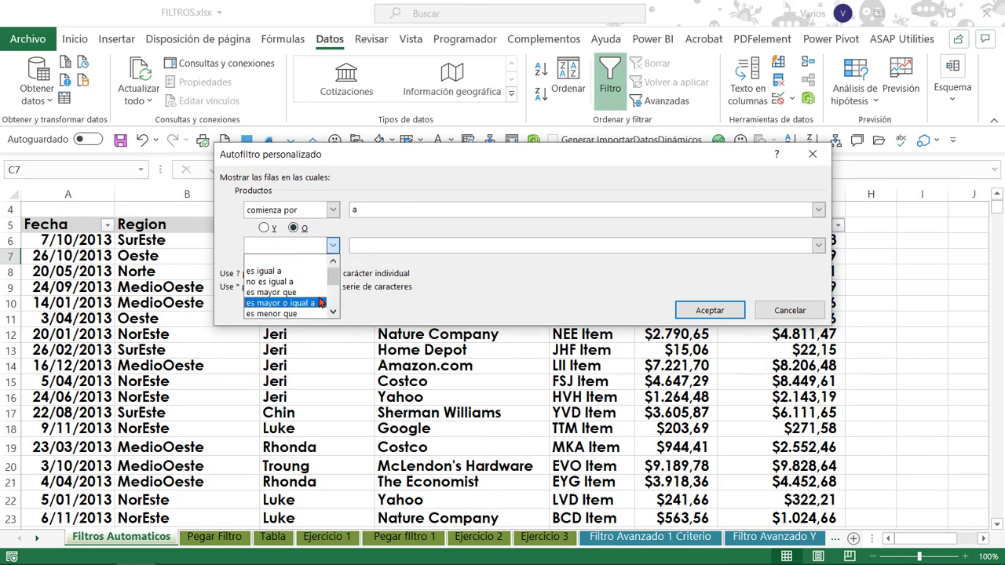
{"action": "scroll", "coordinate": [314, 303], "scroll_direction": "down", "scroll_amount": 1}
{"action": "left_click", "coordinate": [306, 310]}
{"action": "left_click", "coordinate": [403, 246]}
{"action": "type", "text": "b"}
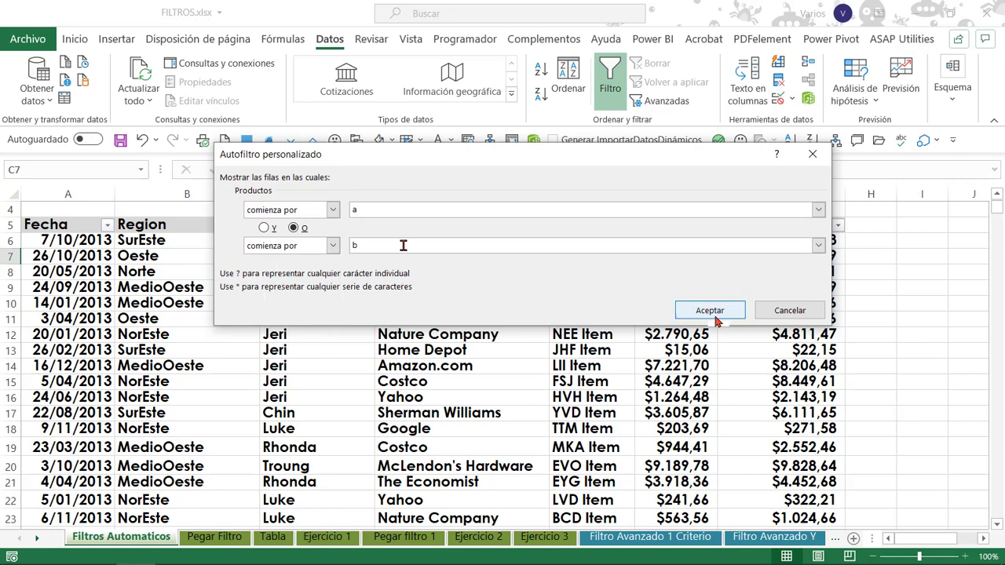
{"action": "left_click", "coordinate": [710, 310]}
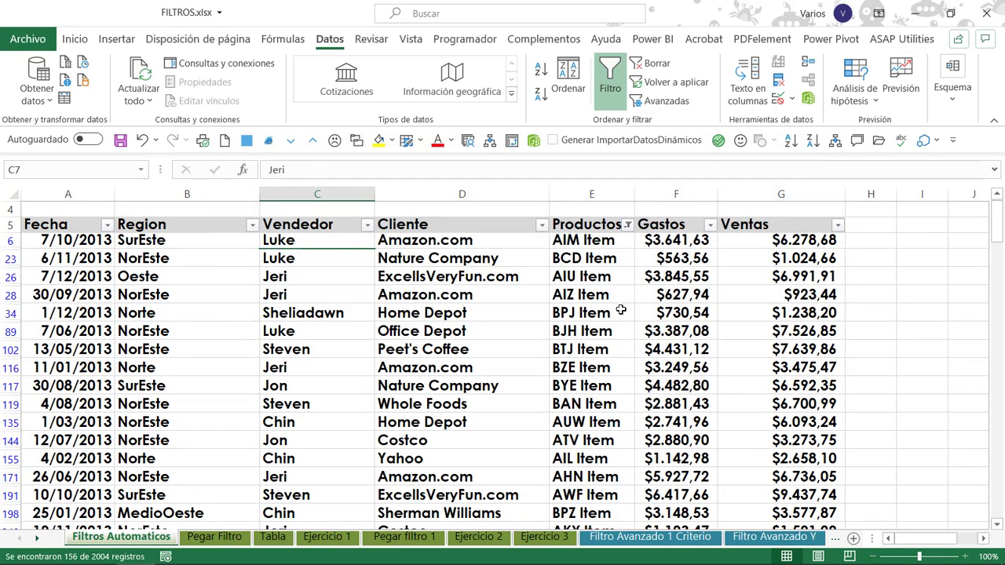
Review the text filter options for Productos and clear the custom filter from the table.
{"action": "left_click", "coordinate": [627, 224]}
{"action": "left_click", "coordinate": [650, 272]}
{"action": "left_click", "coordinate": [627, 224]}
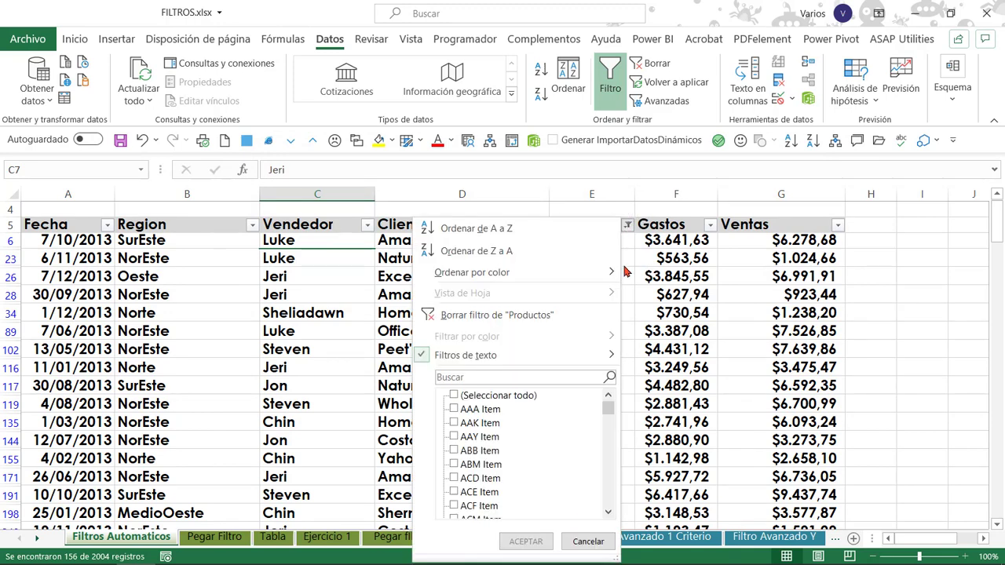
{"action": "left_click", "coordinate": [613, 356]}
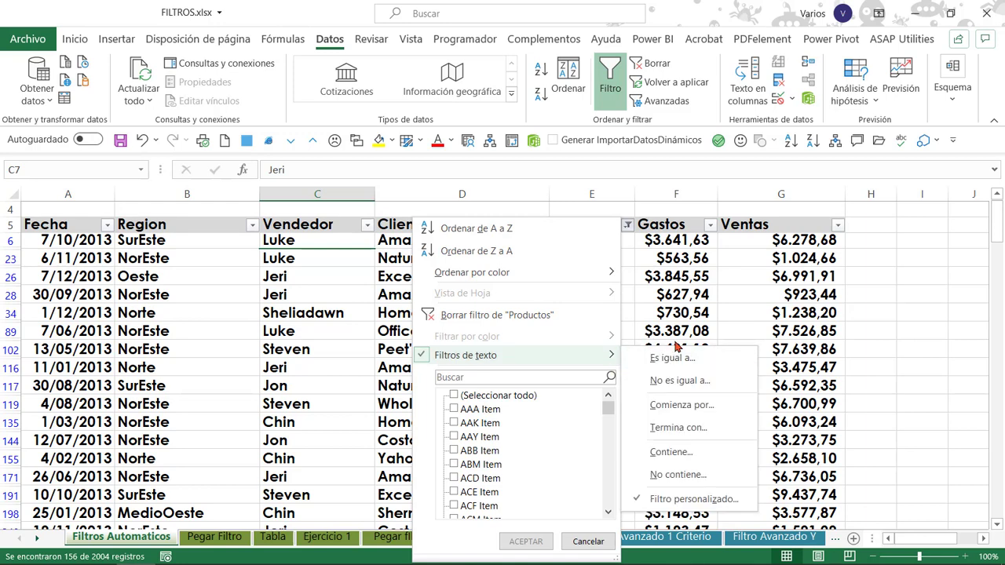
{"action": "left_click", "coordinate": [653, 69]}
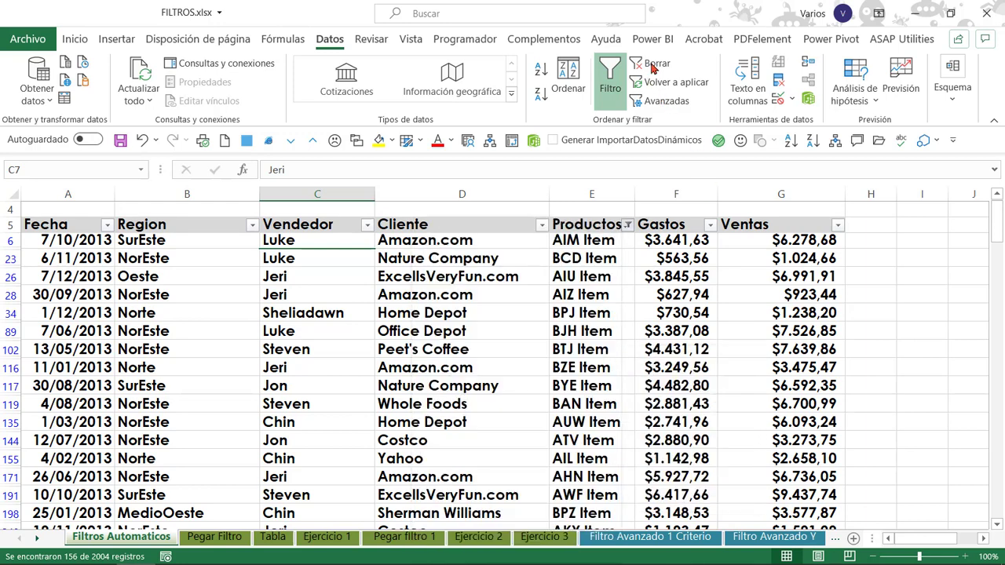
{"action": "left_click", "coordinate": [652, 69]}
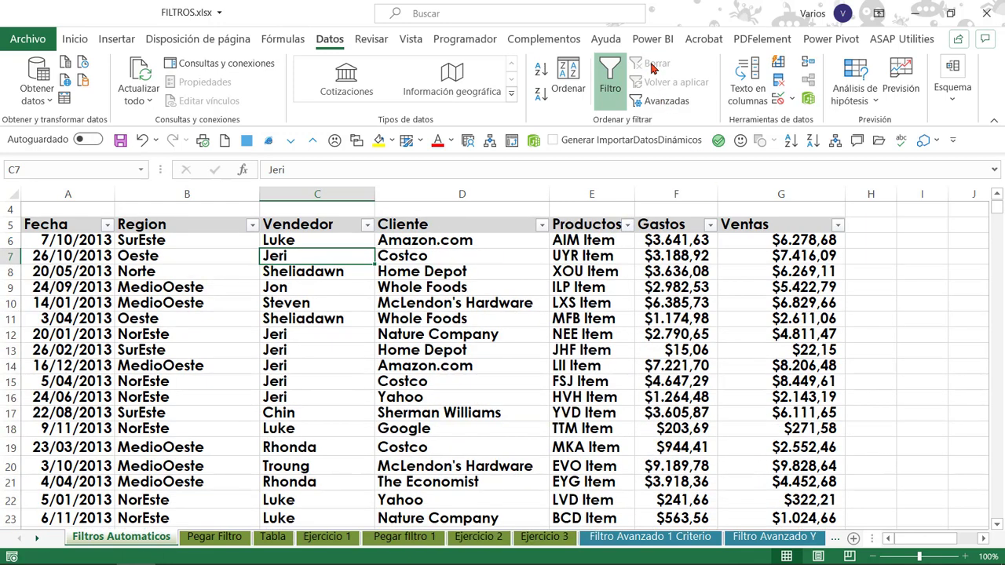
Filter the Productos column to items matching the search a*.
{"action": "left_click", "coordinate": [618, 274]}
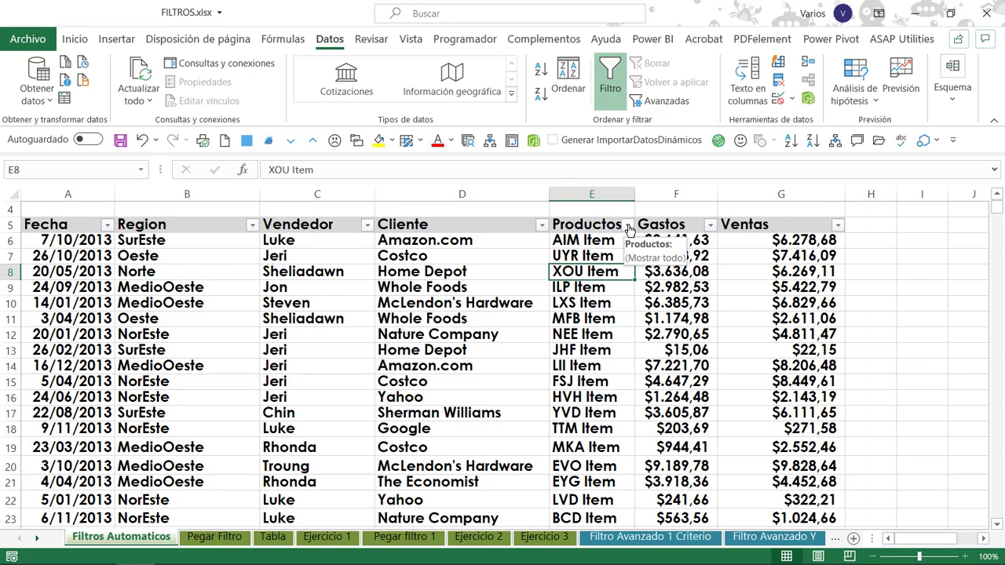
{"action": "left_click", "coordinate": [628, 226]}
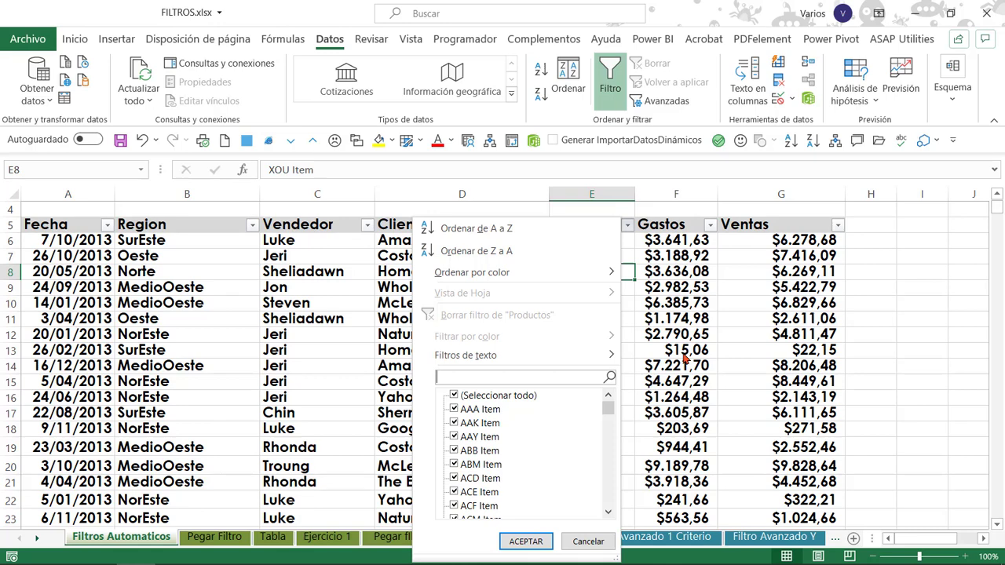
{"action": "type", "text": "a*"}
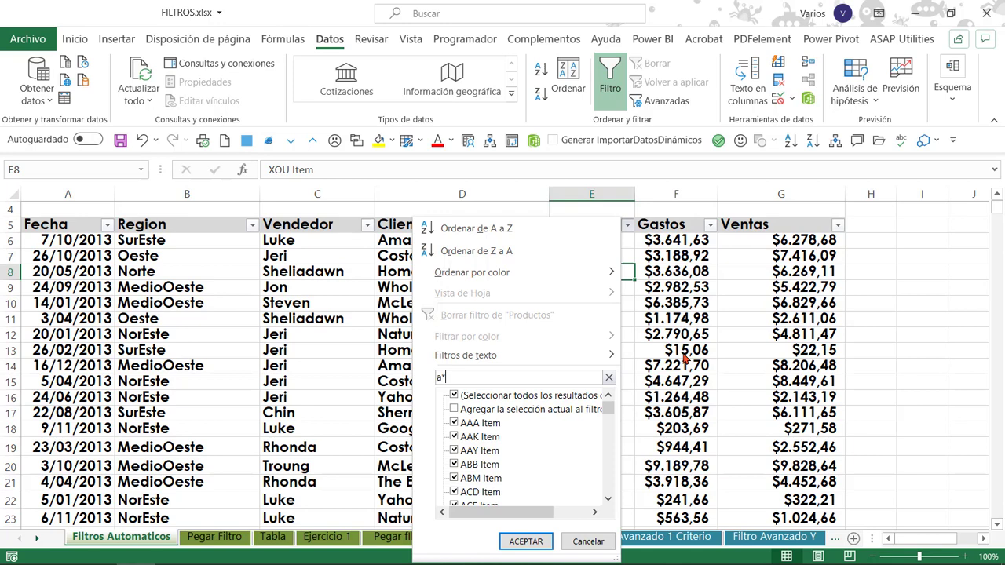
{"action": "key", "text": "Return"}
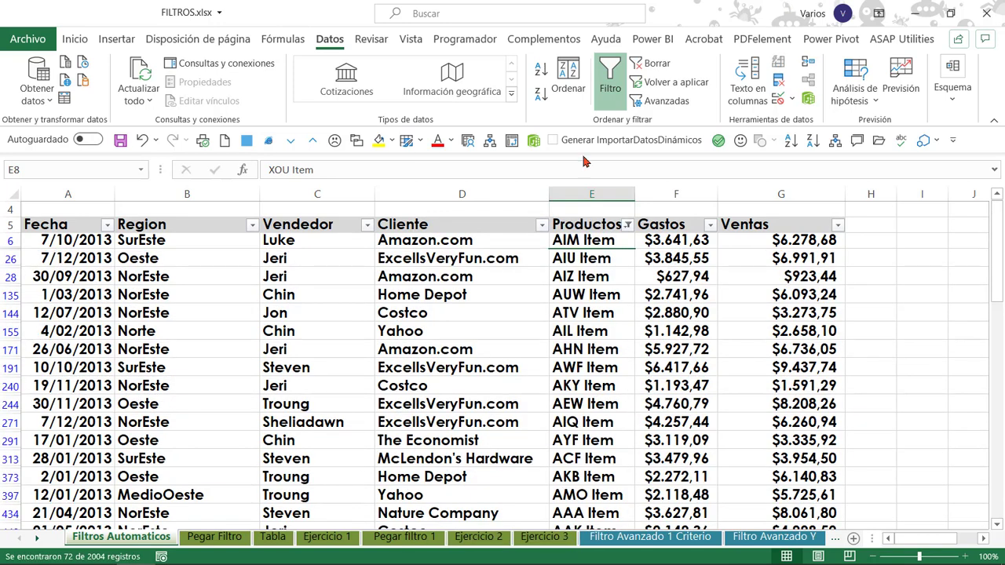
Search Productos for b* and add the matching items to the current filter selection.
{"action": "left_click", "coordinate": [601, 242]}
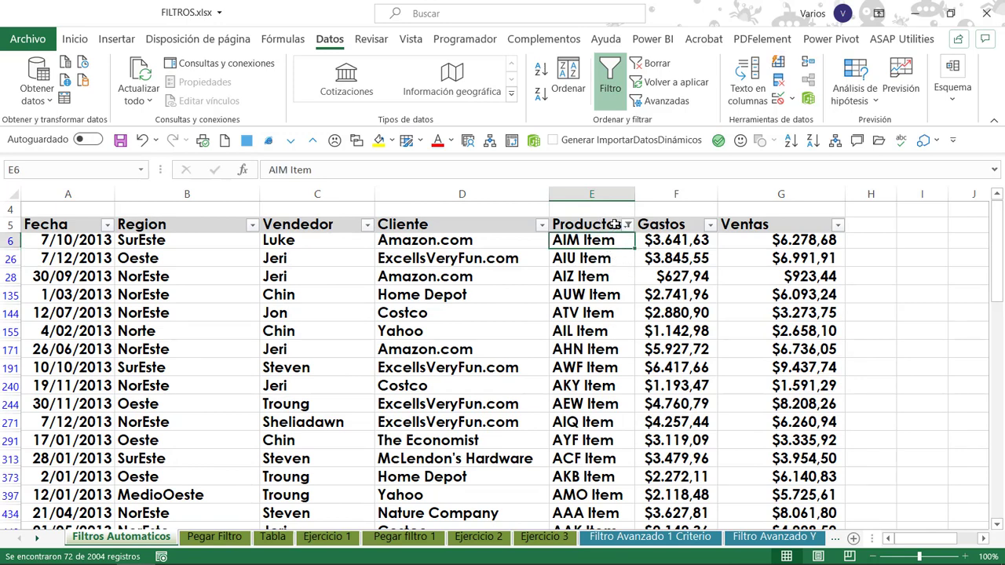
{"action": "mouse_move", "coordinate": [632, 228]}
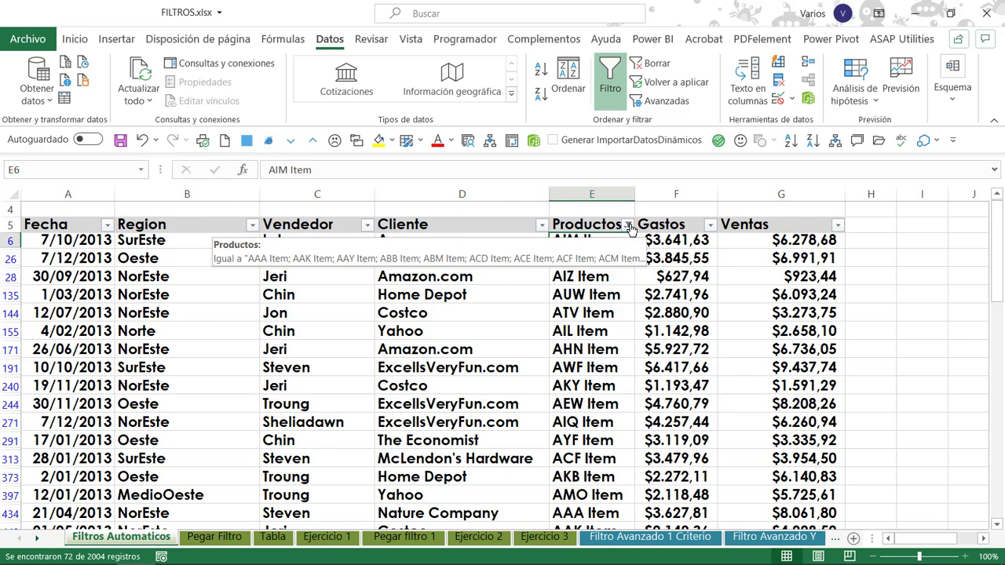
{"action": "left_click", "coordinate": [629, 225]}
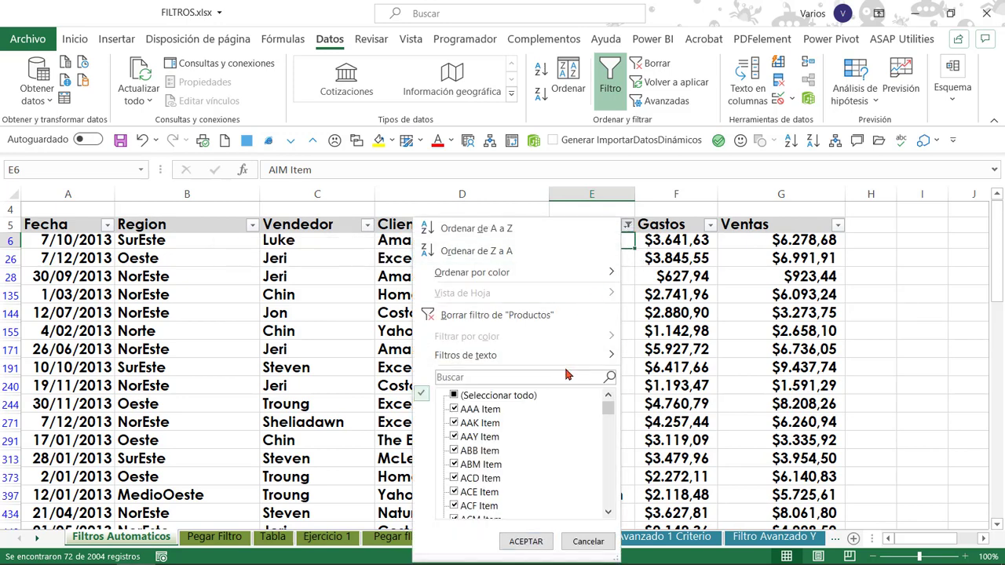
{"action": "left_click", "coordinate": [568, 374]}
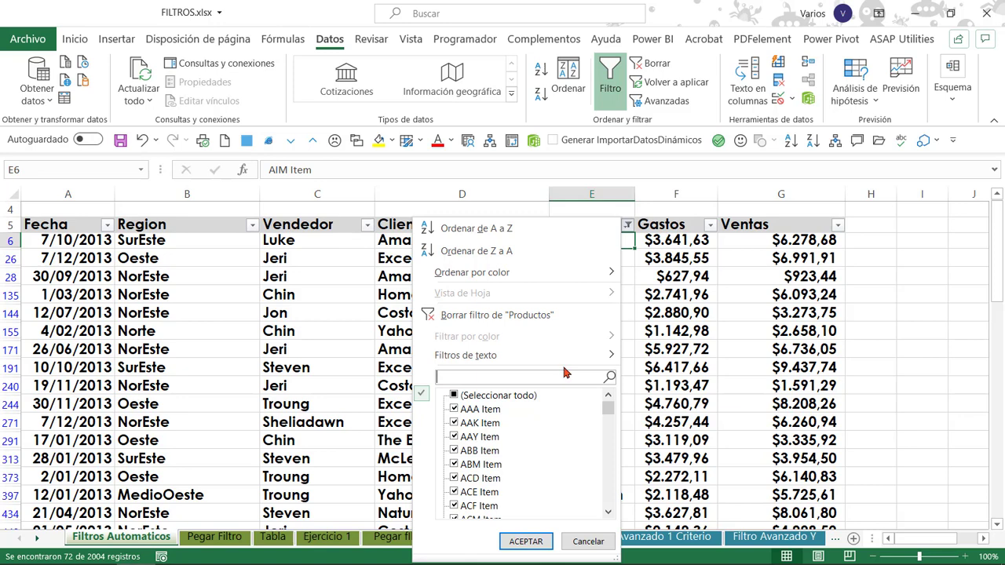
{"action": "type", "text": "b*"}
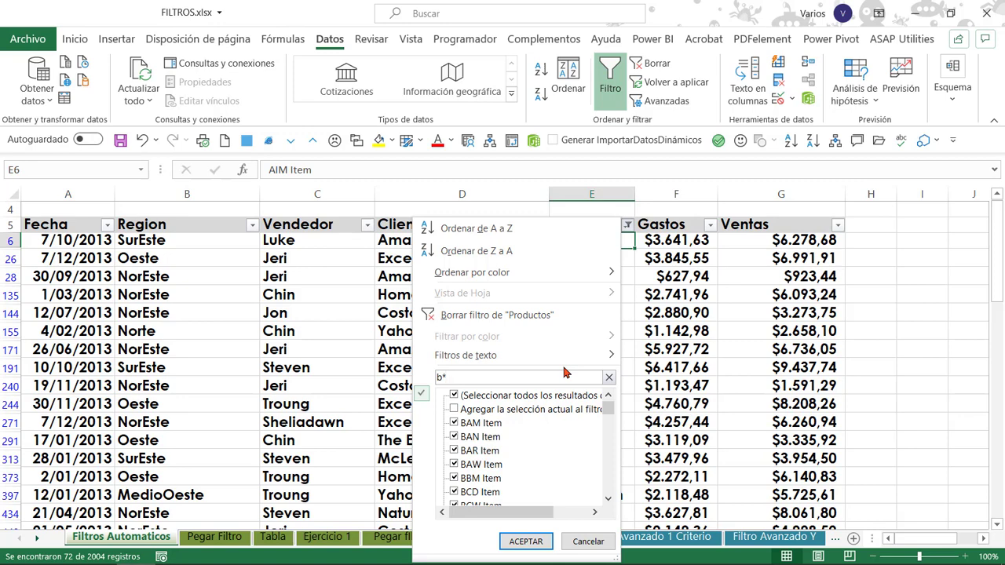
{"action": "left_click", "coordinate": [454, 409]}
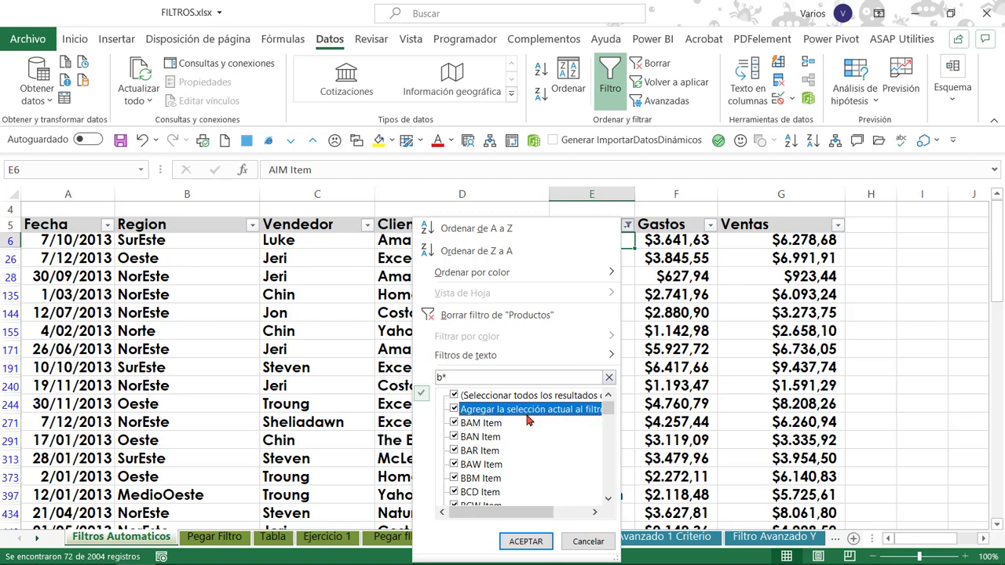
{"action": "left_click", "coordinate": [526, 542]}
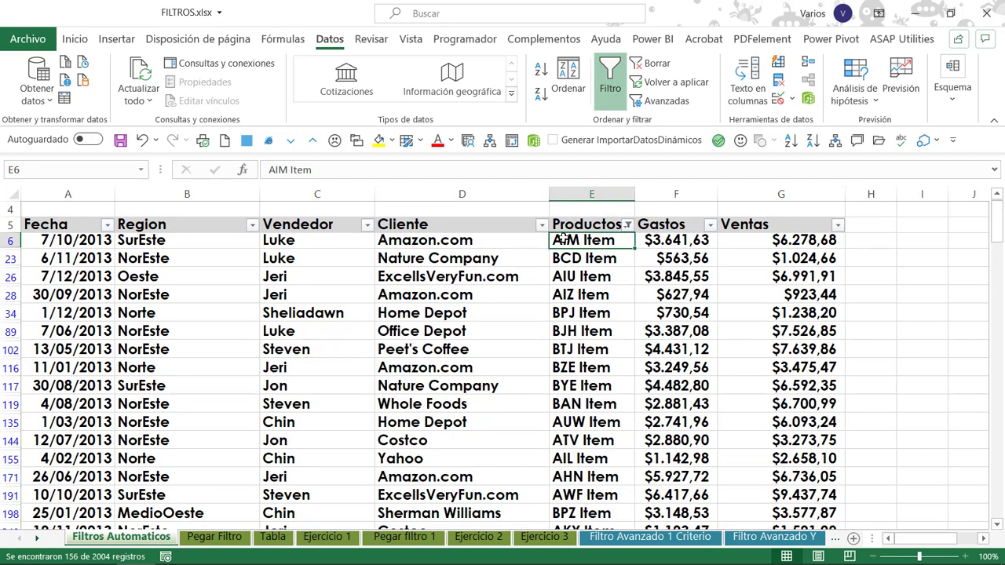
Search Productos for c* and add the matching items to the current filter selection.
{"action": "left_click", "coordinate": [629, 225]}
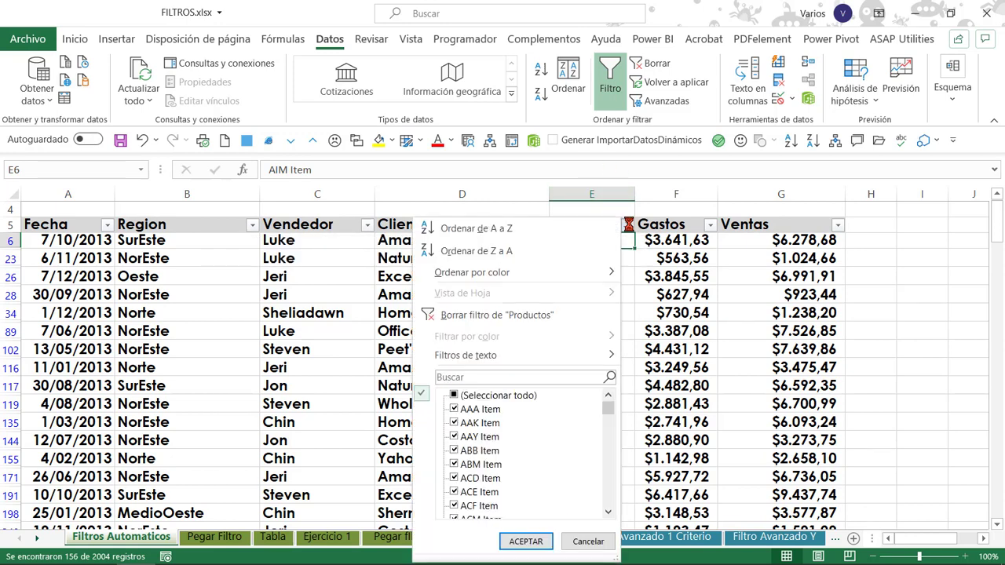
{"action": "left_click", "coordinate": [538, 378]}
{"action": "type", "text": "c*"}
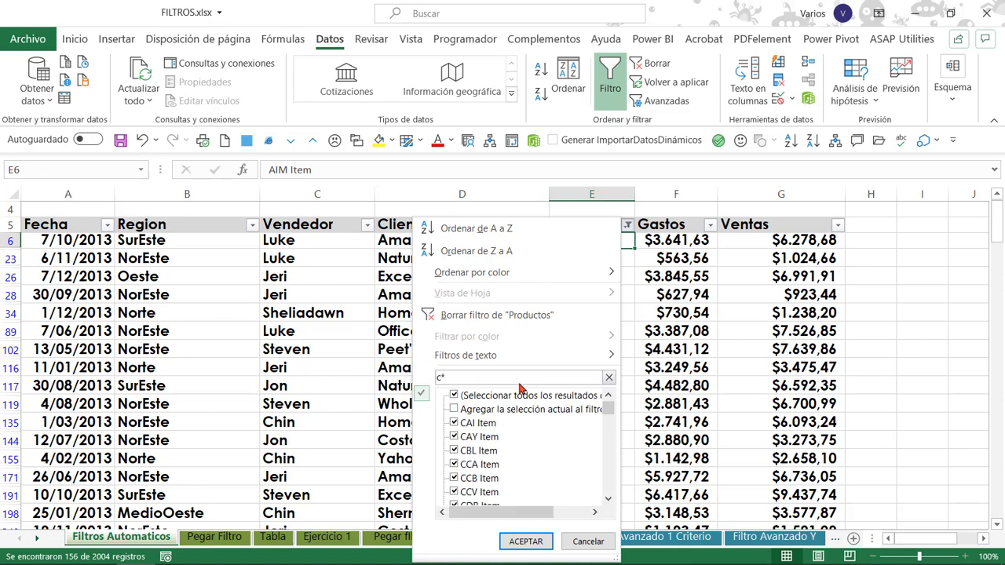
{"action": "key", "text": "BackSpace"}
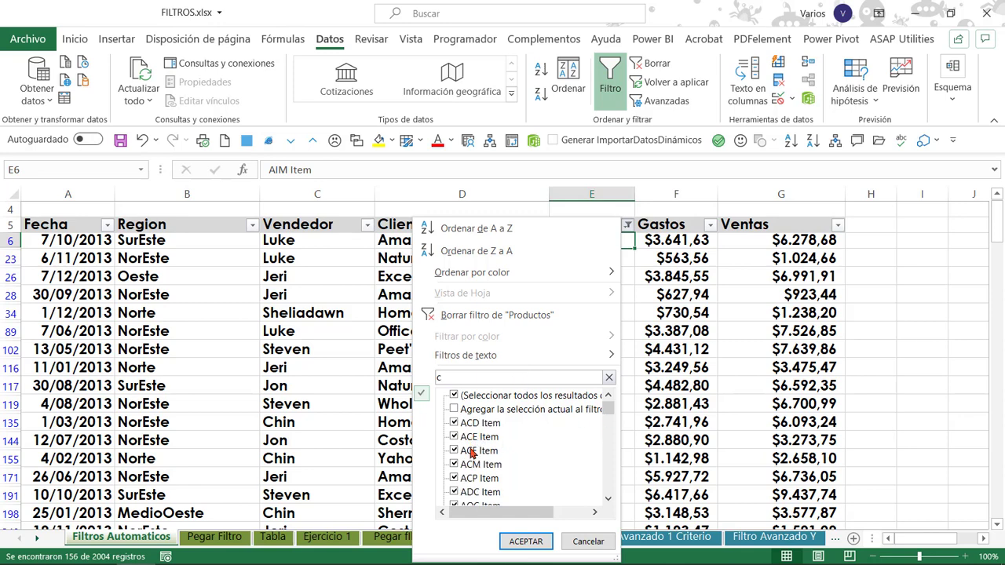
{"action": "scroll", "coordinate": [471, 447], "scroll_direction": "down", "scroll_amount": 3}
{"action": "scroll", "coordinate": [473, 456], "scroll_direction": "down", "scroll_amount": 5}
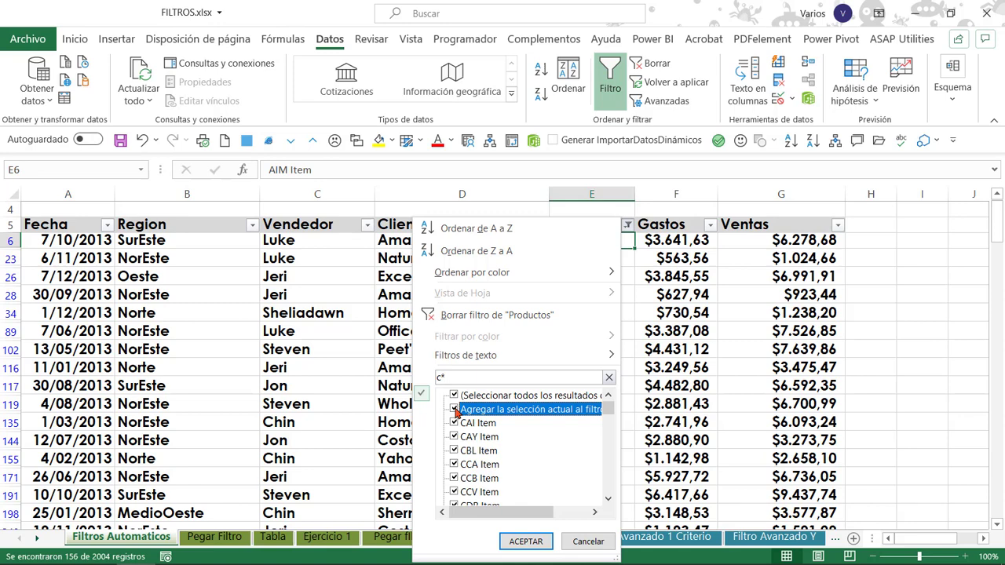
{"action": "left_click", "coordinate": [524, 541]}
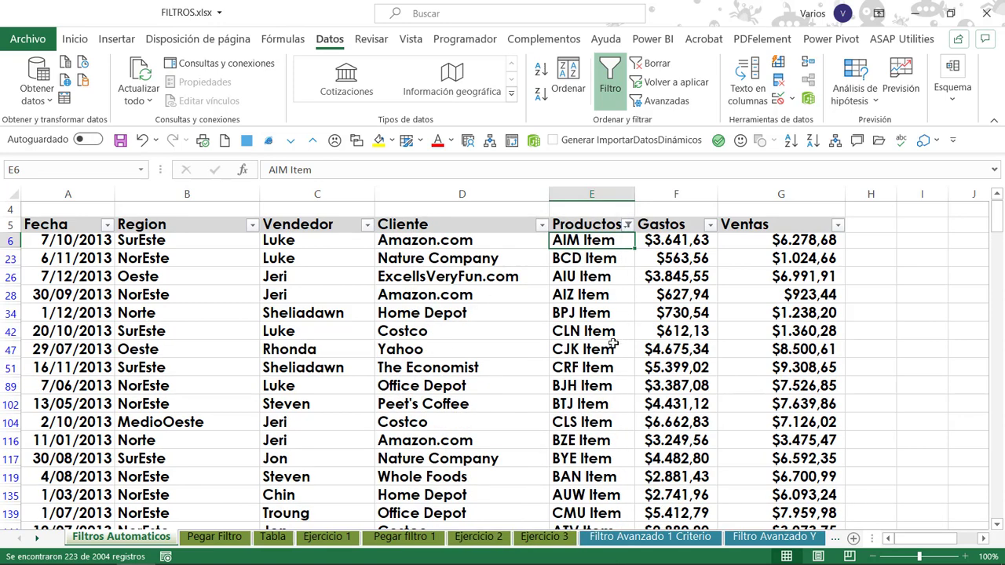
Add the Productos items matching d* to the current filter selection.
{"action": "left_click", "coordinate": [629, 226]}
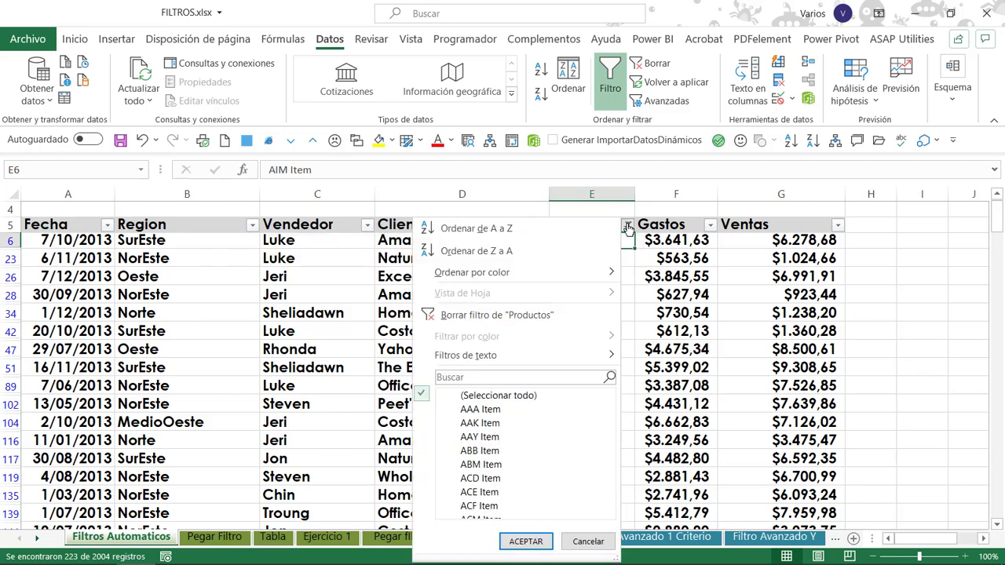
{"action": "left_click", "coordinate": [506, 377]}
{"action": "type", "text": "d*"}
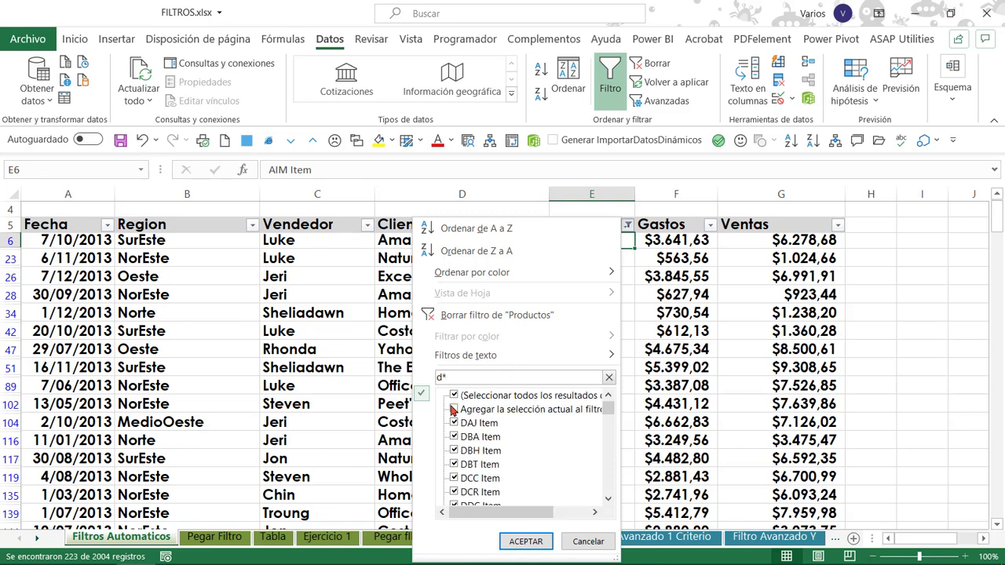
{"action": "left_click", "coordinate": [454, 409]}
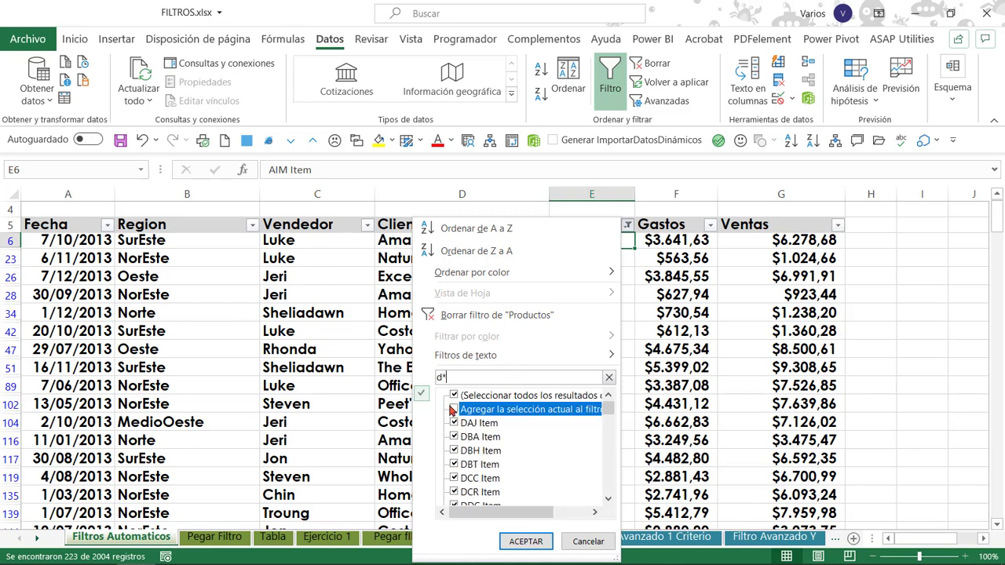
{"action": "left_click", "coordinate": [525, 541]}
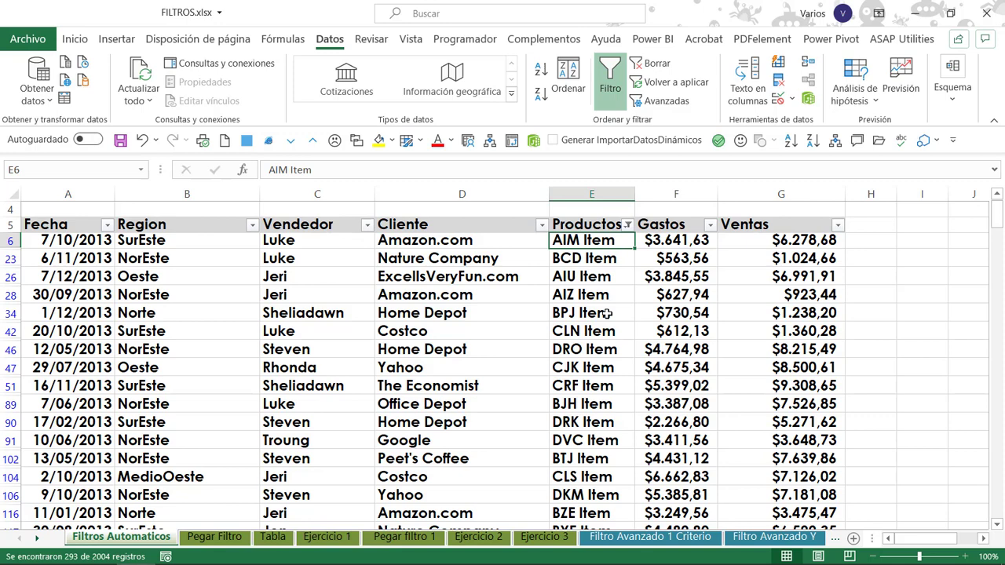
Clear the Productos filter and go to the question in G3 about products starting with a, b or c.
{"action": "left_click", "coordinate": [591, 269]}
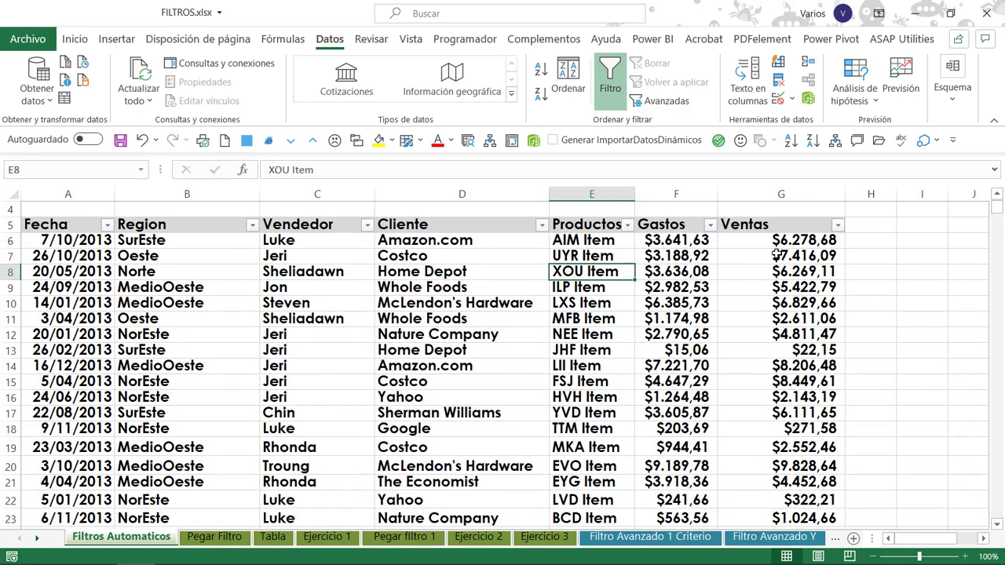
{"action": "left_click_drag", "start_coordinate": [777, 241], "coordinate": [78, 286]}
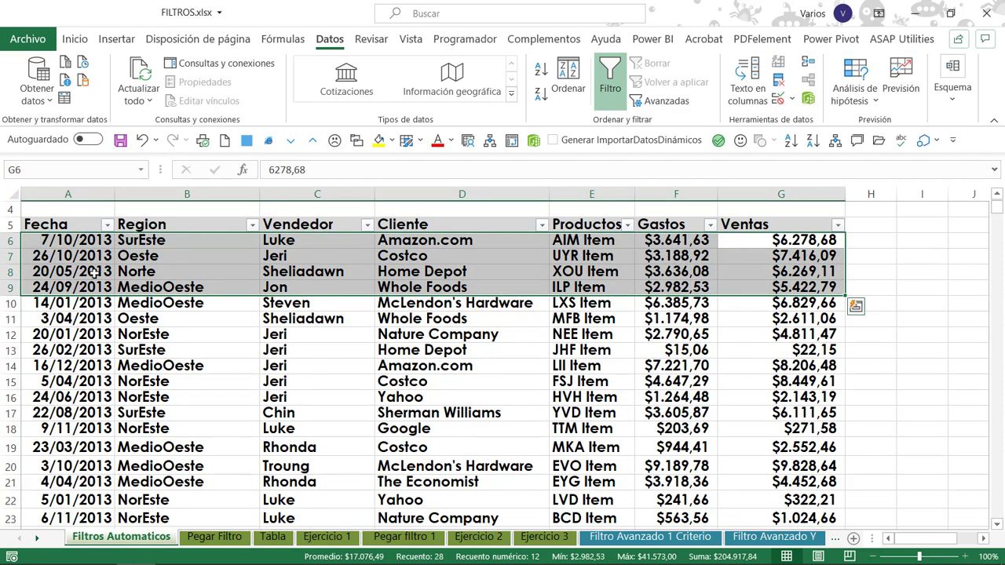
{"action": "left_click", "coordinate": [202, 267]}
{"action": "left_click", "coordinate": [746, 241]}
{"action": "left_click", "coordinate": [766, 261]}
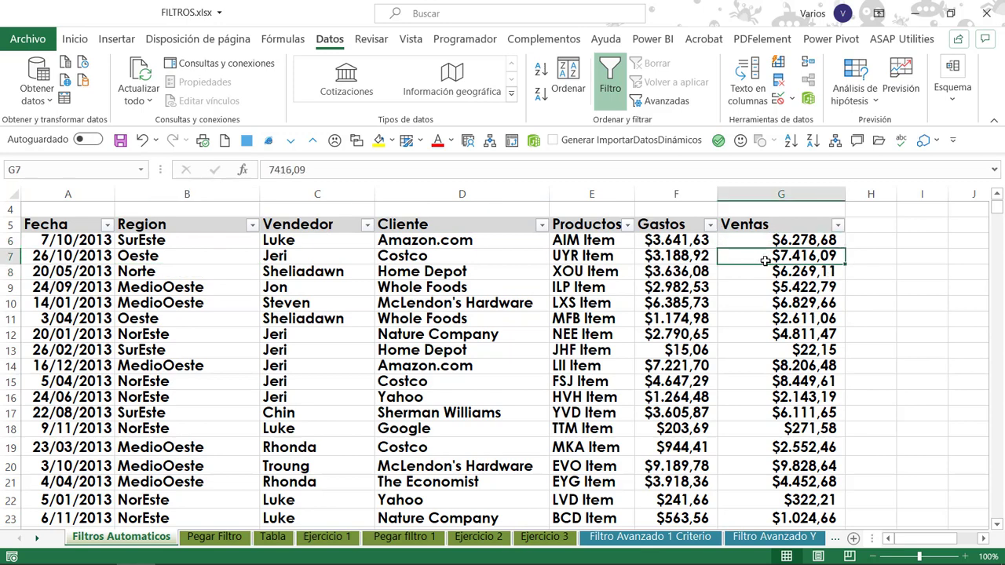
{"action": "left_click_drag", "start_coordinate": [757, 242], "coordinate": [32, 301]}
{"action": "left_click_drag", "start_coordinate": [32, 300], "coordinate": [32, 301]}
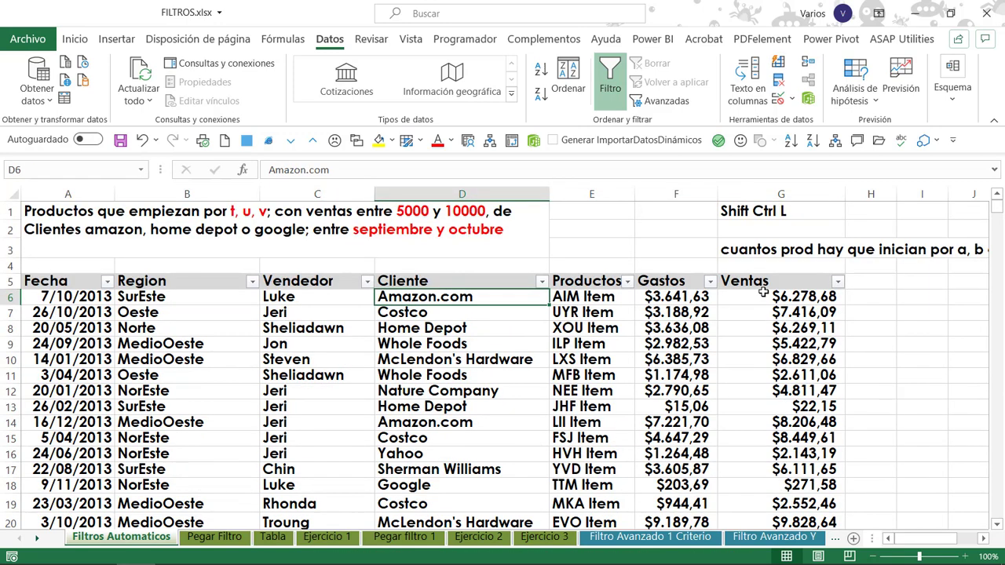
{"action": "left_click", "coordinate": [734, 293]}
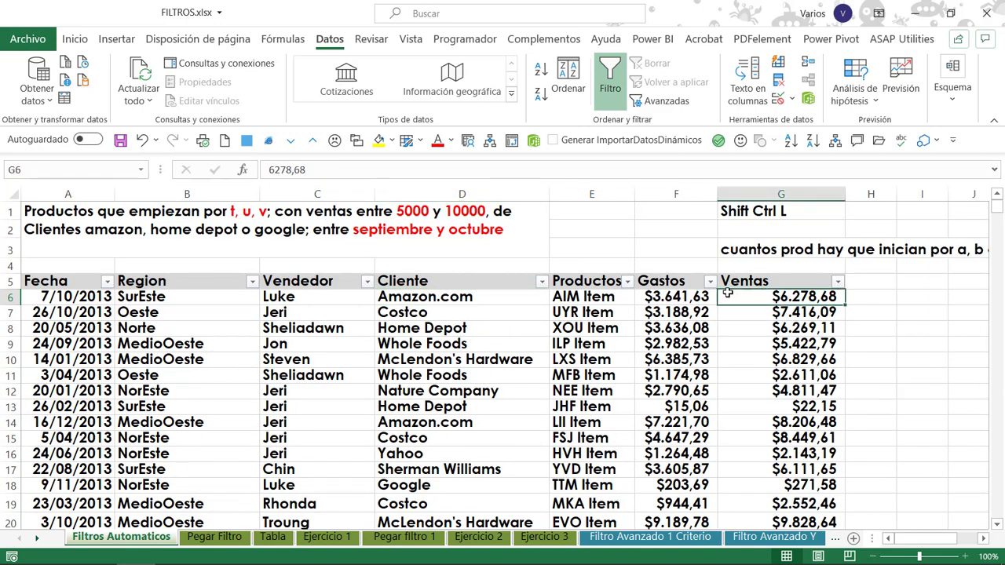
{"action": "left_click", "coordinate": [75, 297]}
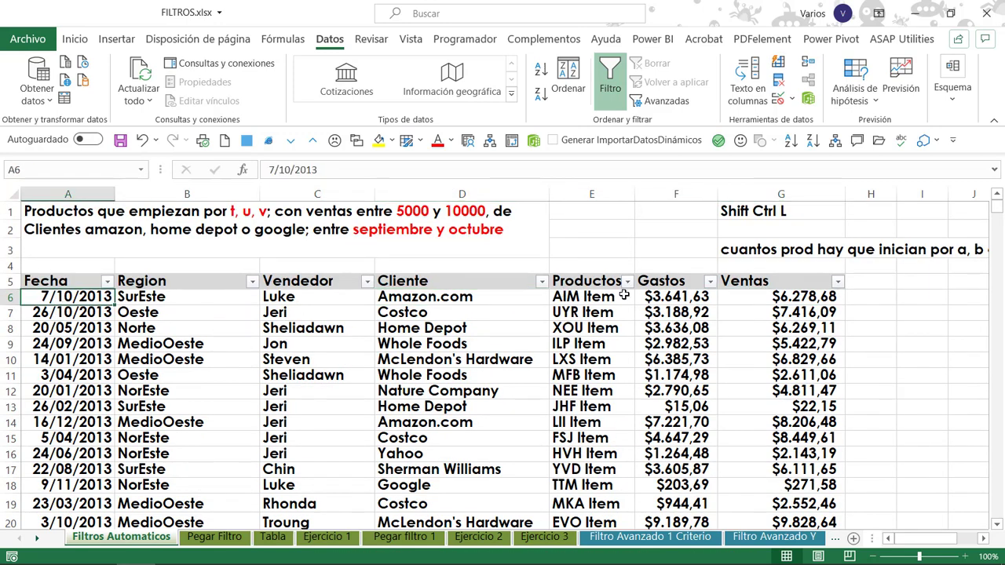
{"action": "left_click", "coordinate": [782, 253]}
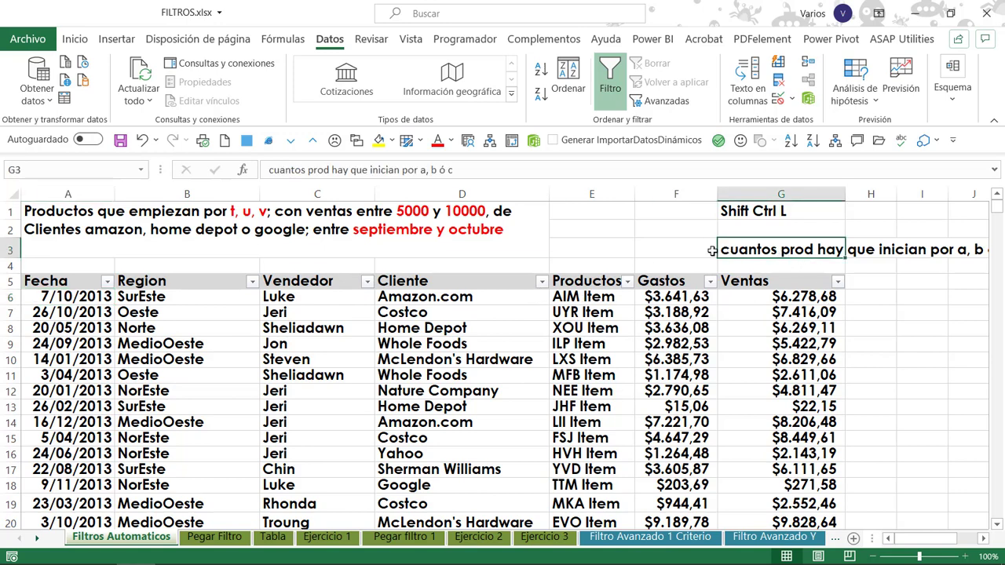
{"action": "left_click", "coordinate": [984, 539]}
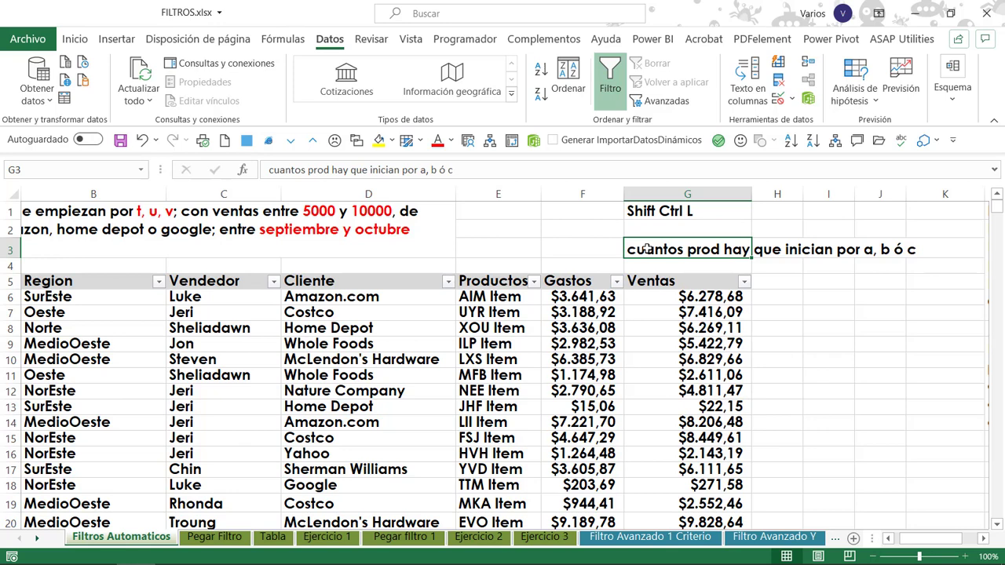
Filter the Productos column to the items matching the search a*.
{"action": "left_click", "coordinate": [533, 281]}
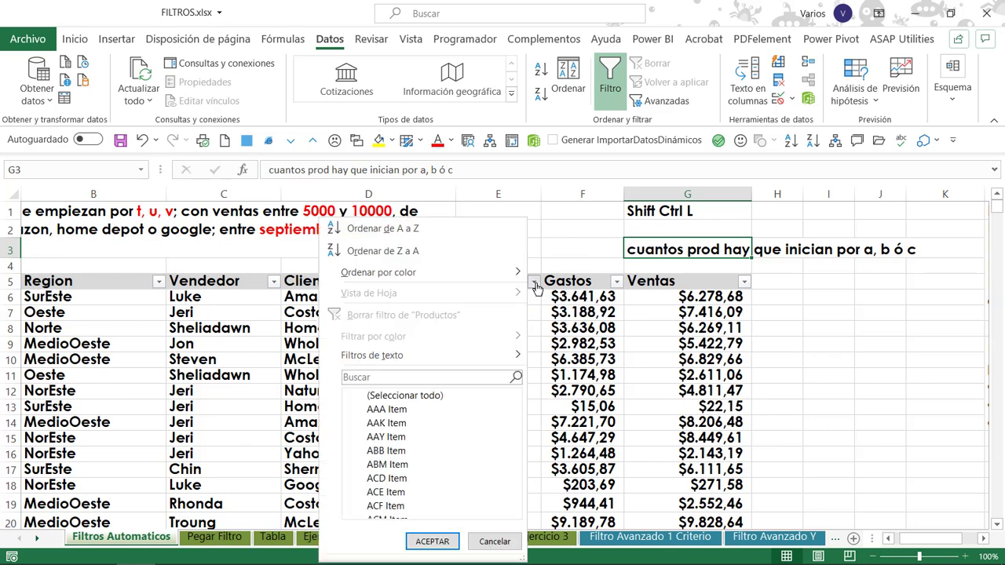
{"action": "left_click", "coordinate": [478, 376]}
{"action": "type", "text": "a*"}
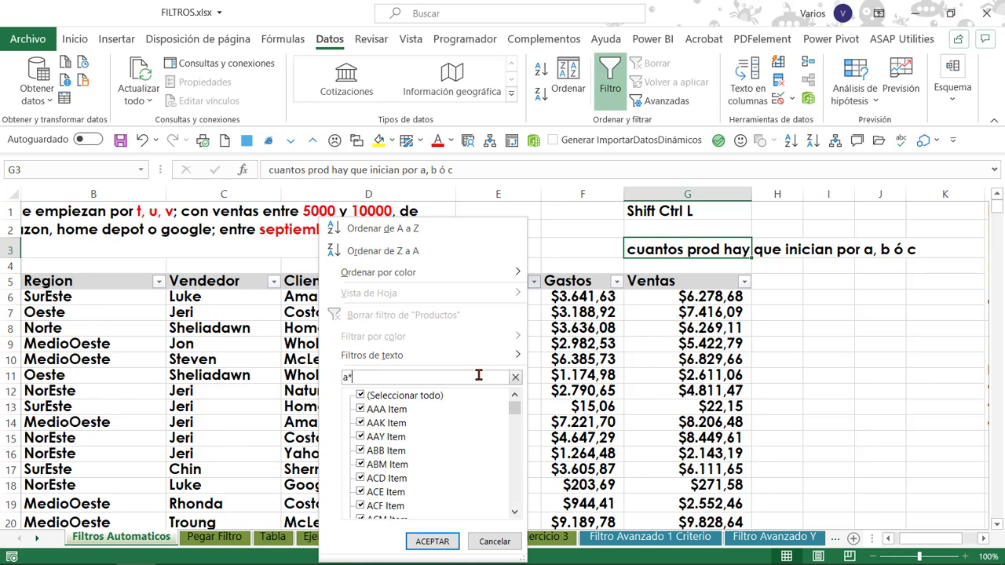
{"action": "key", "text": "Return"}
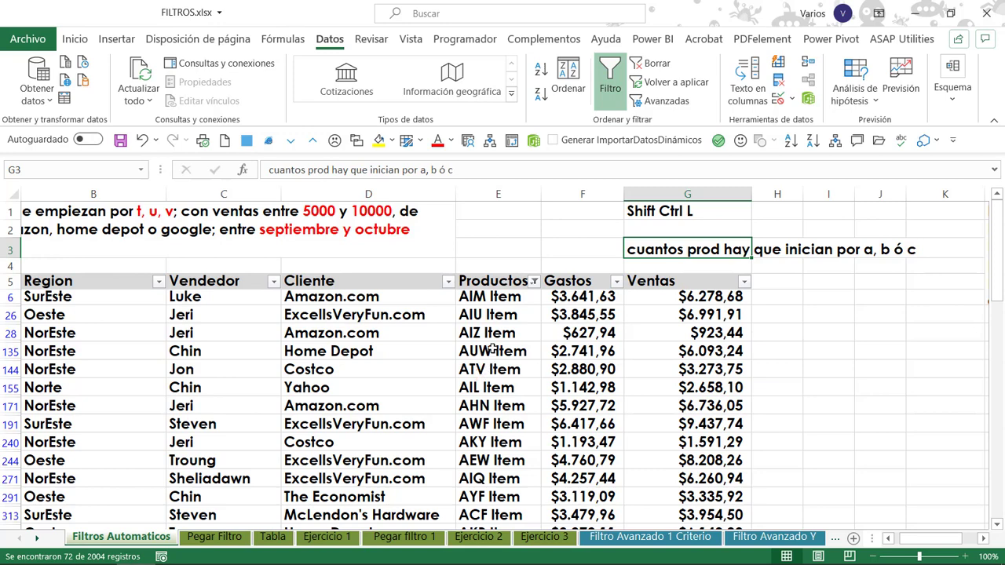
Search Productos for b* and add the matching items to the current filter selection.
{"action": "left_click", "coordinate": [533, 282]}
{"action": "type", "text": "a"}
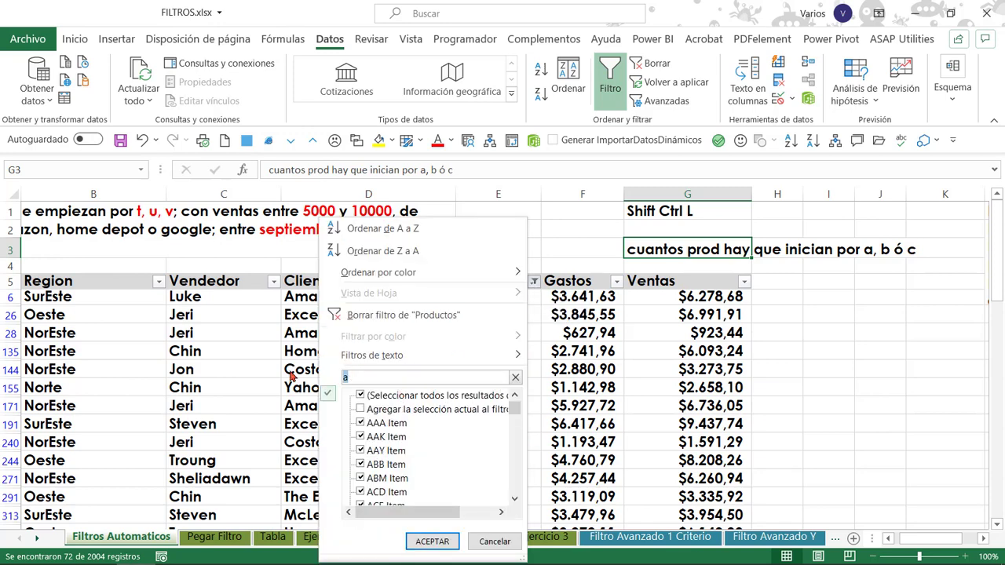
{"action": "type", "text": "b*"}
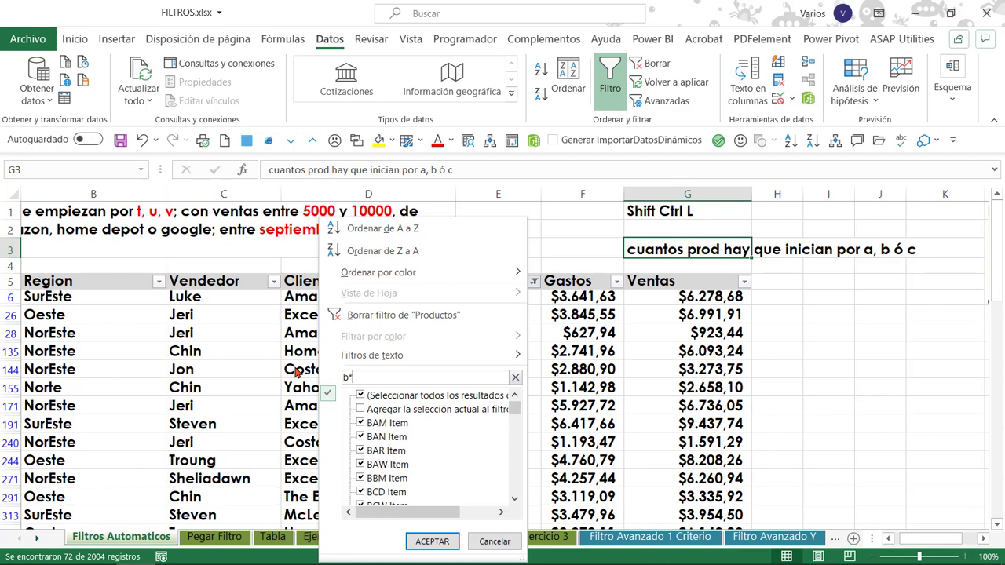
{"action": "left_click", "coordinate": [361, 409]}
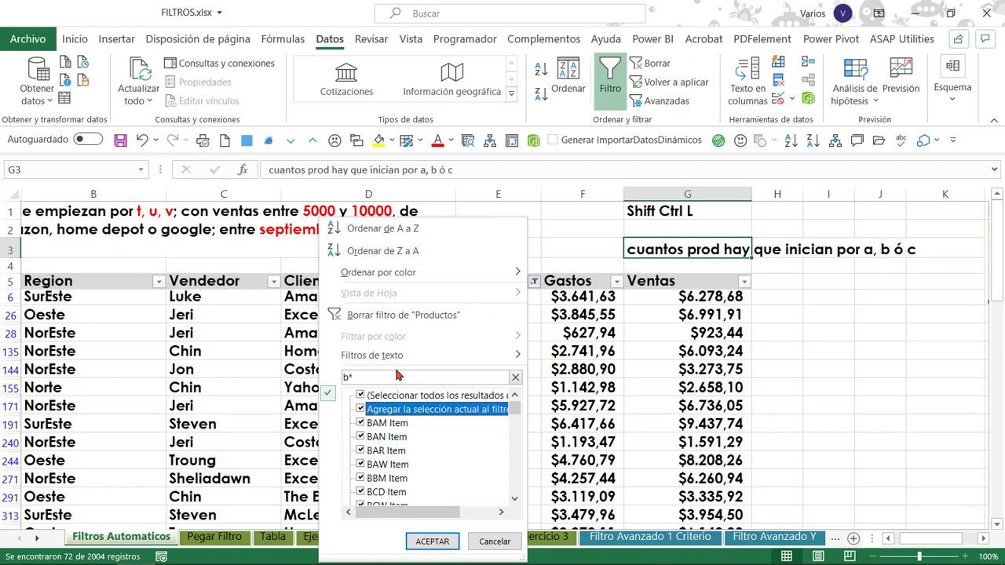
{"action": "left_click", "coordinate": [431, 540]}
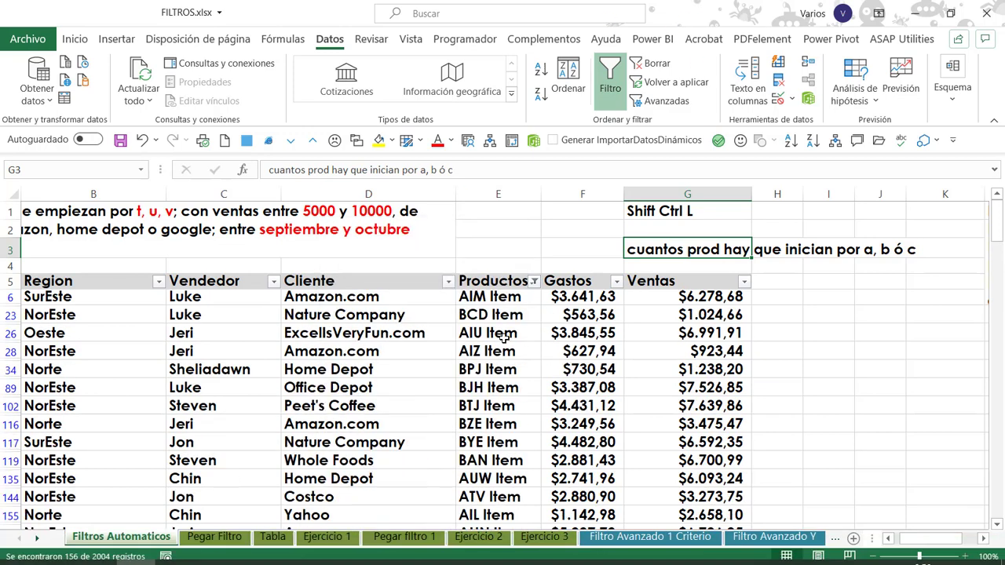
Extend the Productos filter by adding the items matching c* to the current selection.
{"action": "left_click", "coordinate": [503, 336]}
{"action": "key", "text": "alt+Down"}
{"action": "left_click", "coordinate": [444, 378]}
{"action": "type", "text": "c"}
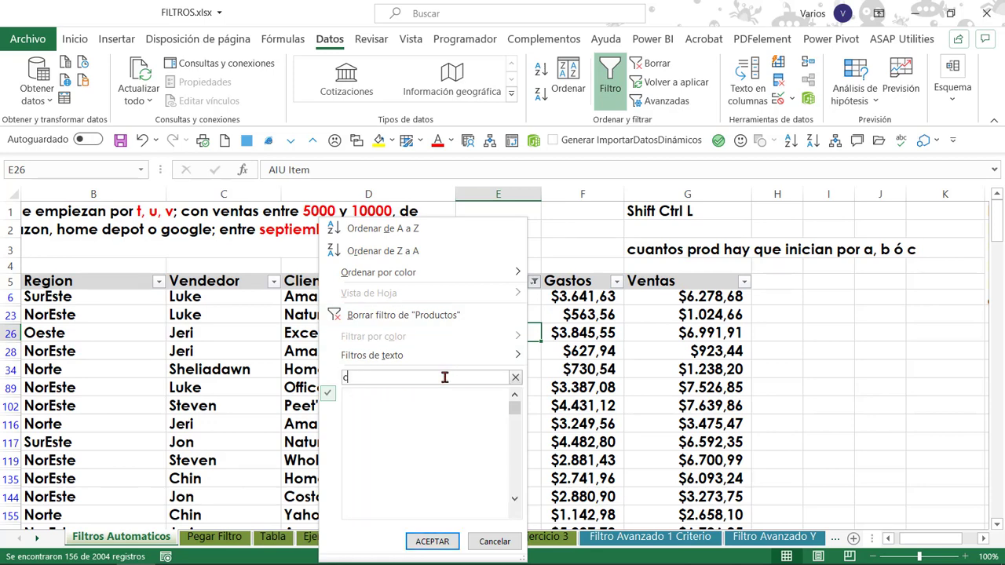
{"action": "type", "text": "*"}
{"action": "left_click", "coordinate": [399, 414]}
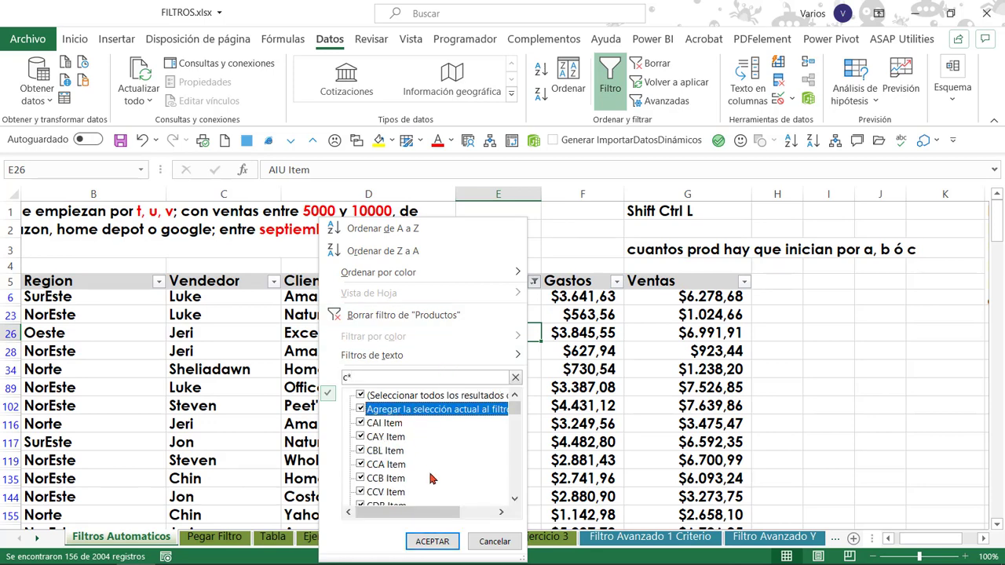
{"action": "left_click", "coordinate": [440, 541]}
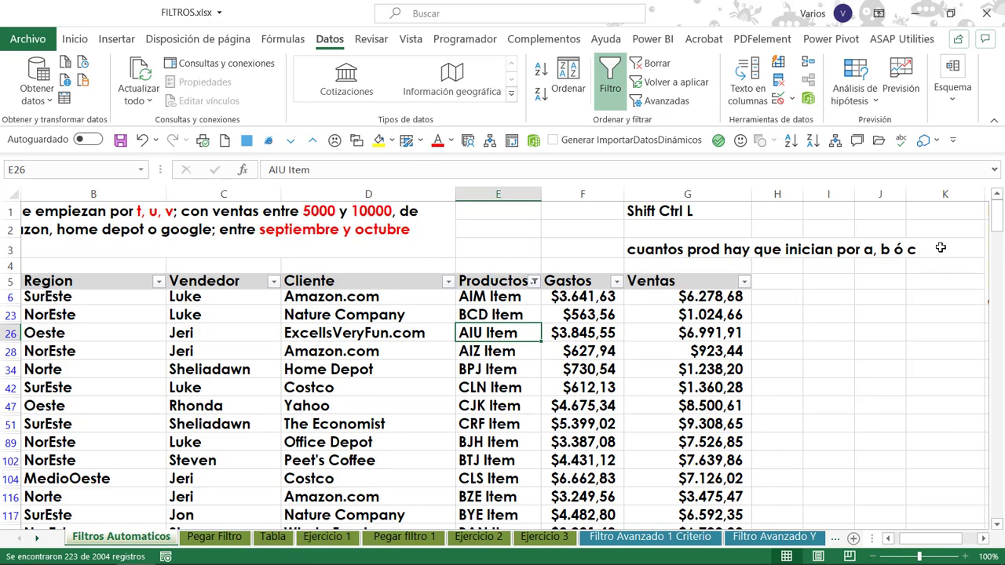
Enter 223 in cell H2 as the answer to the question about products starting with a, b or c.
{"action": "left_click", "coordinate": [582, 248]}
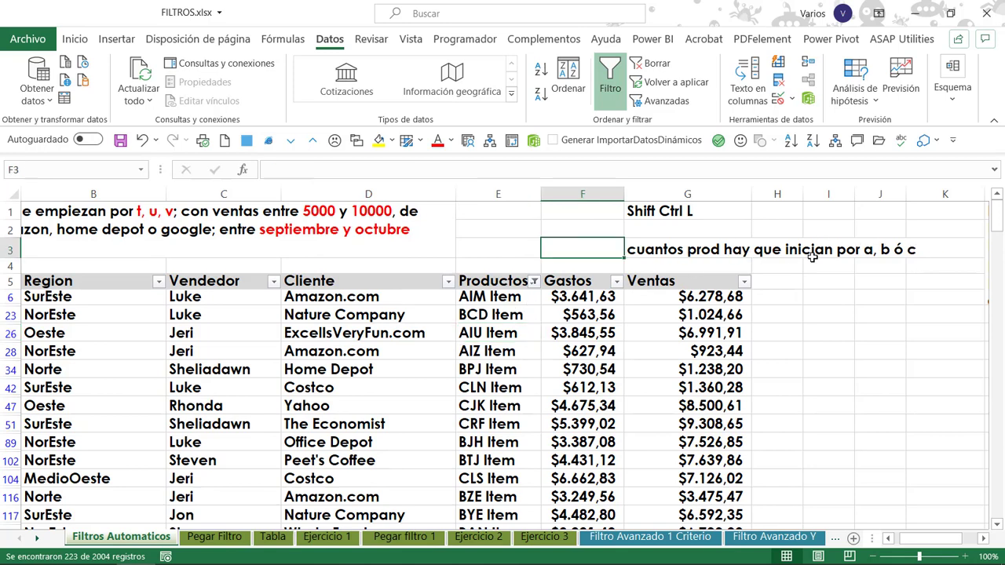
{"action": "key", "text": "Right"}
{"action": "key", "text": "Right"}
{"action": "key", "text": "Right"}
{"action": "key", "text": "Right"}
{"action": "key", "text": "Right"}
{"action": "key", "text": "Right"}
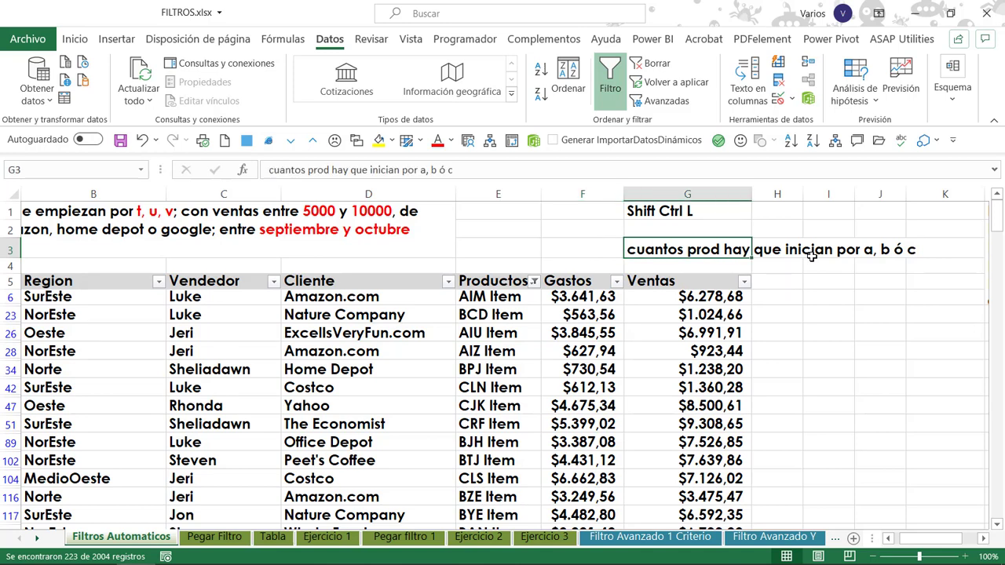
{"action": "key", "text": "Up"}
{"action": "key", "text": "Left"}
{"action": "key", "text": "Left"}
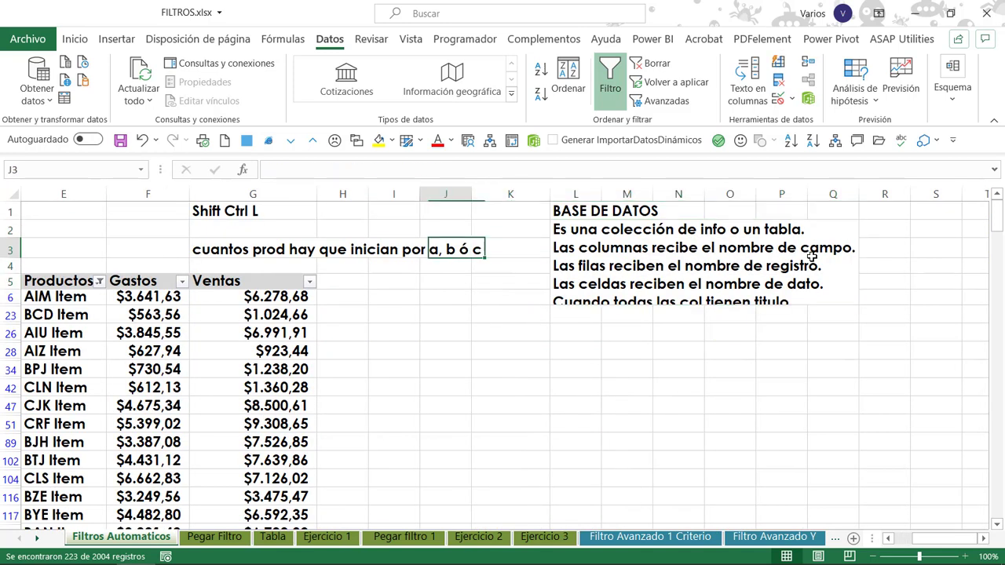
{"action": "key", "text": "Down"}
{"action": "key", "text": "Up"}
{"action": "key", "text": "Up"}
{"action": "key", "text": "Left"}
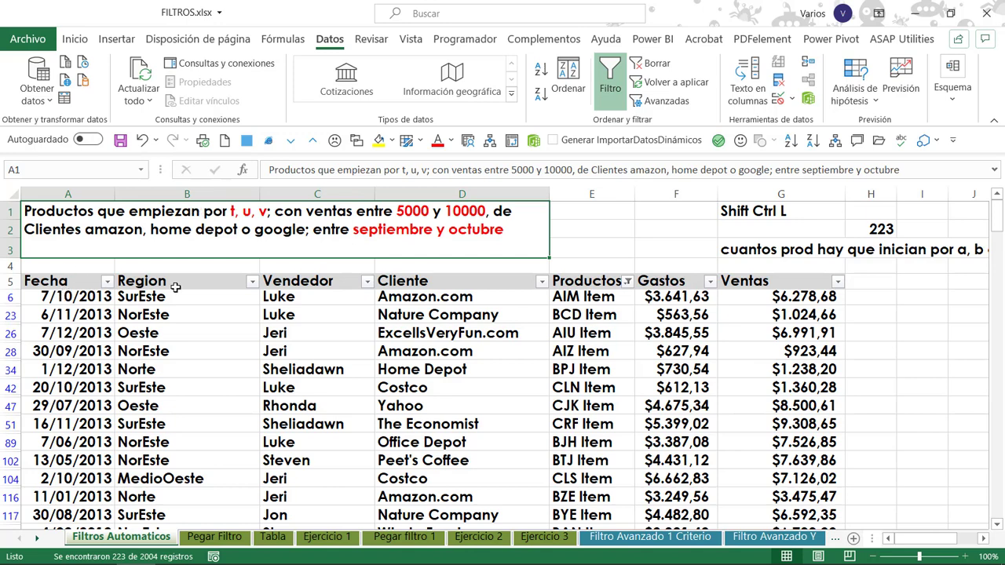
Clear the Productos filter so the table shows every record.
{"action": "left_click", "coordinate": [321, 296]}
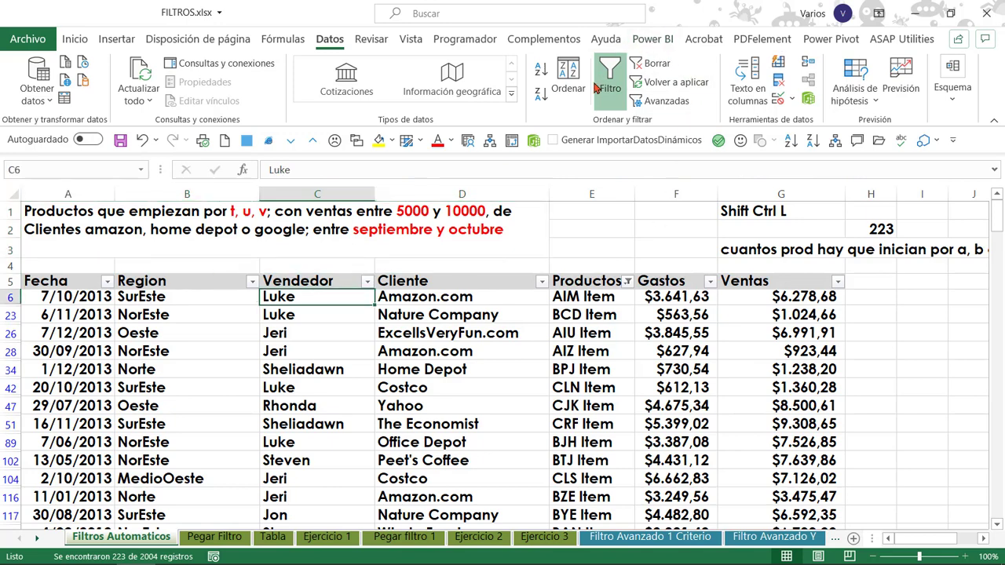
{"action": "left_click", "coordinate": [653, 67]}
{"action": "left_click", "coordinate": [187, 343]}
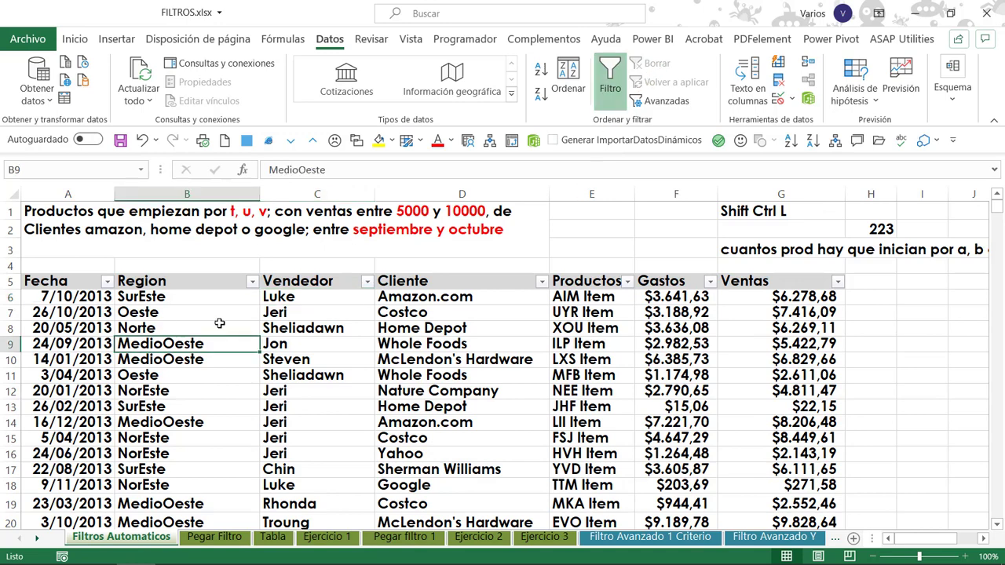
Filter the Fecha column to show only septiembre and octubre of 2013.
{"action": "left_click", "coordinate": [352, 314]}
{"action": "left_click", "coordinate": [186, 310]}
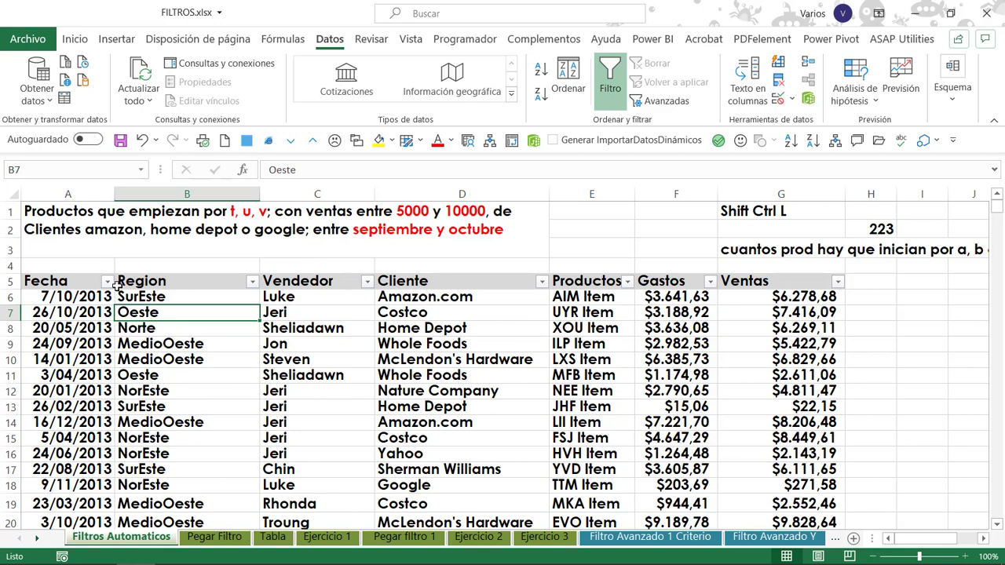
{"action": "left_click", "coordinate": [109, 282]}
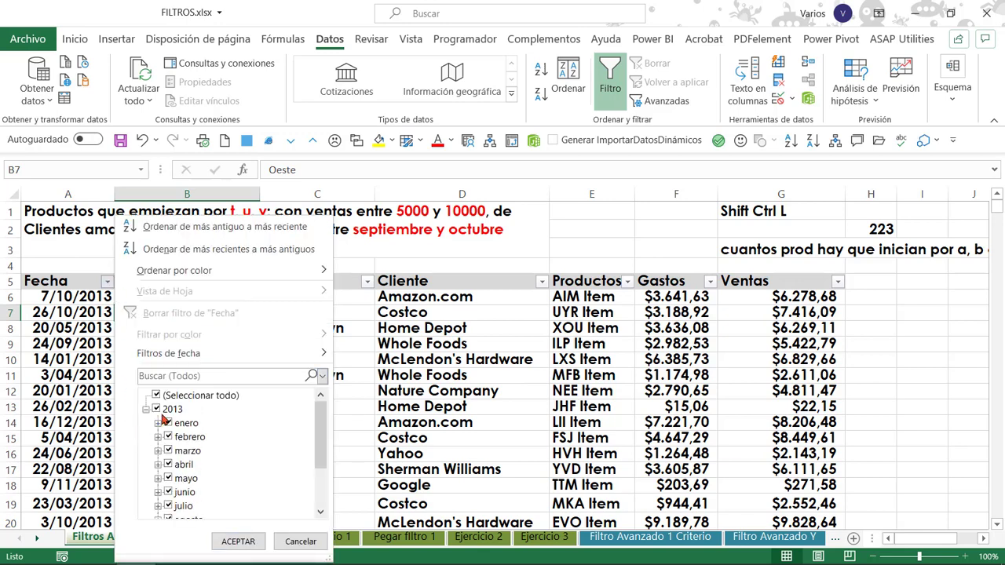
{"action": "left_click", "coordinate": [156, 396]}
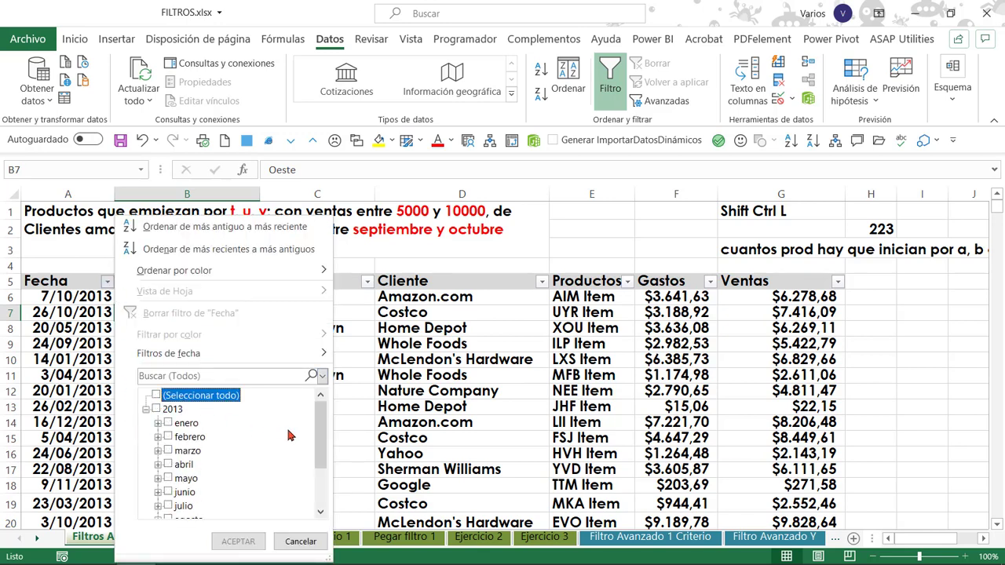
{"action": "scroll", "coordinate": [278, 436], "scroll_direction": "down", "scroll_amount": 2}
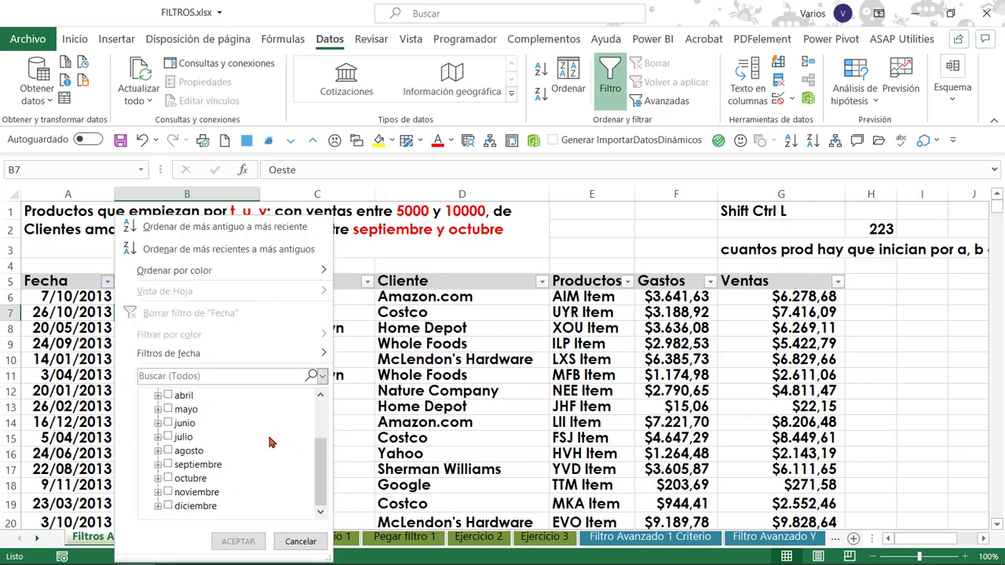
{"action": "left_click", "coordinate": [168, 478]}
{"action": "left_click", "coordinate": [168, 465]}
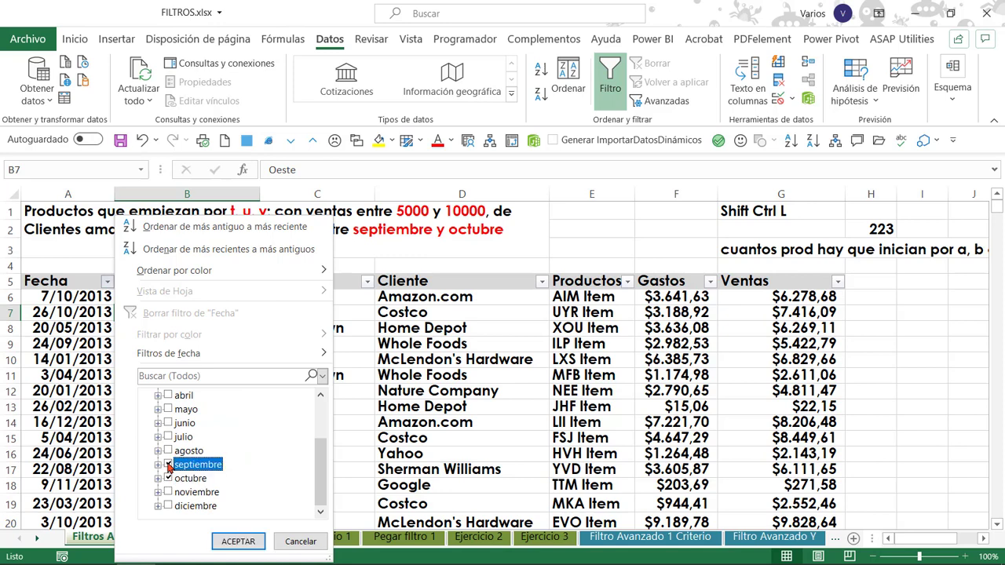
{"action": "left_click", "coordinate": [236, 542]}
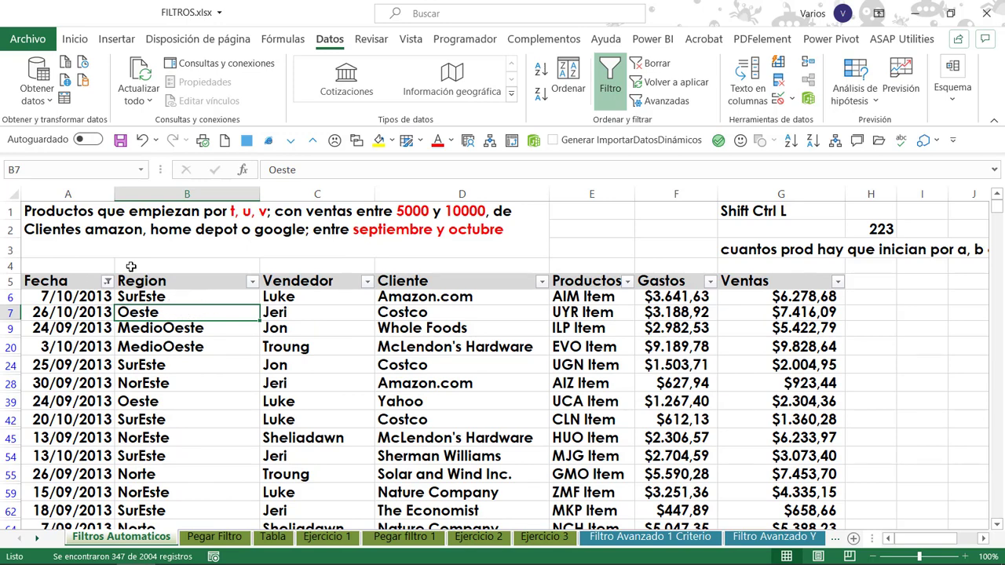
Filter the Cliente column to show only Amazon.com, Google and Home Depot.
{"action": "left_click", "coordinate": [542, 281]}
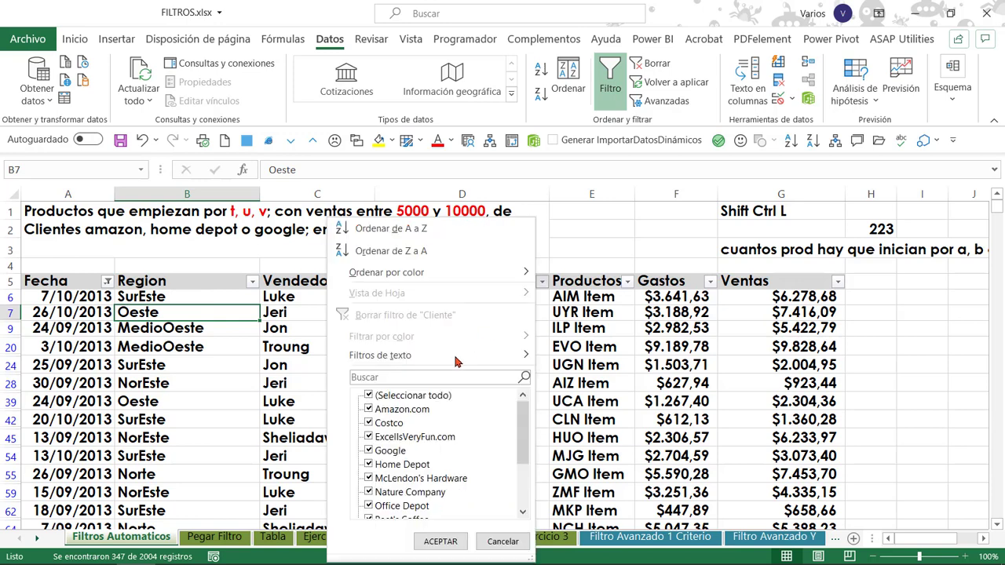
{"action": "left_click", "coordinate": [368, 396]}
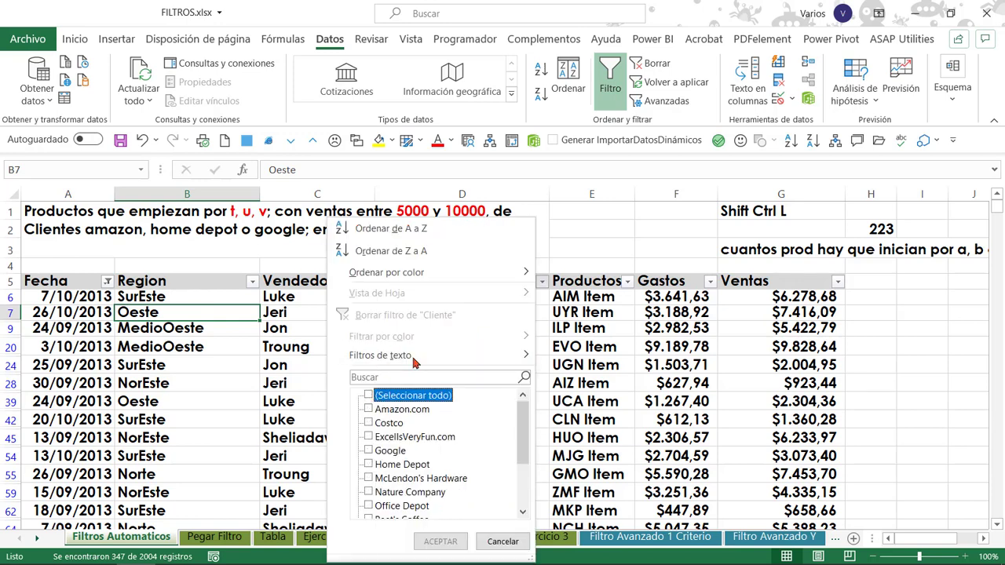
{"action": "left_click", "coordinate": [369, 411]}
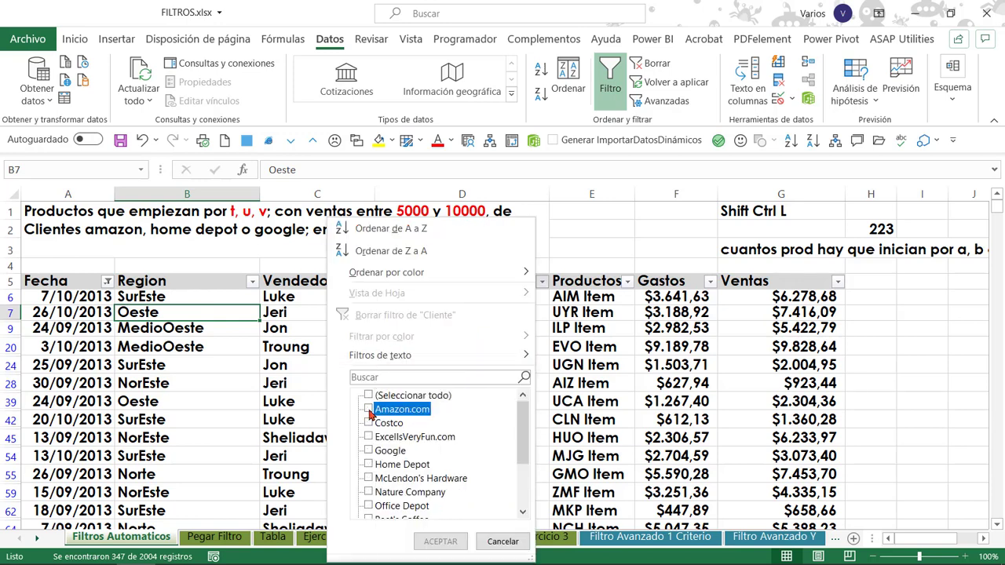
{"action": "left_click", "coordinate": [369, 452]}
{"action": "left_click", "coordinate": [369, 465]}
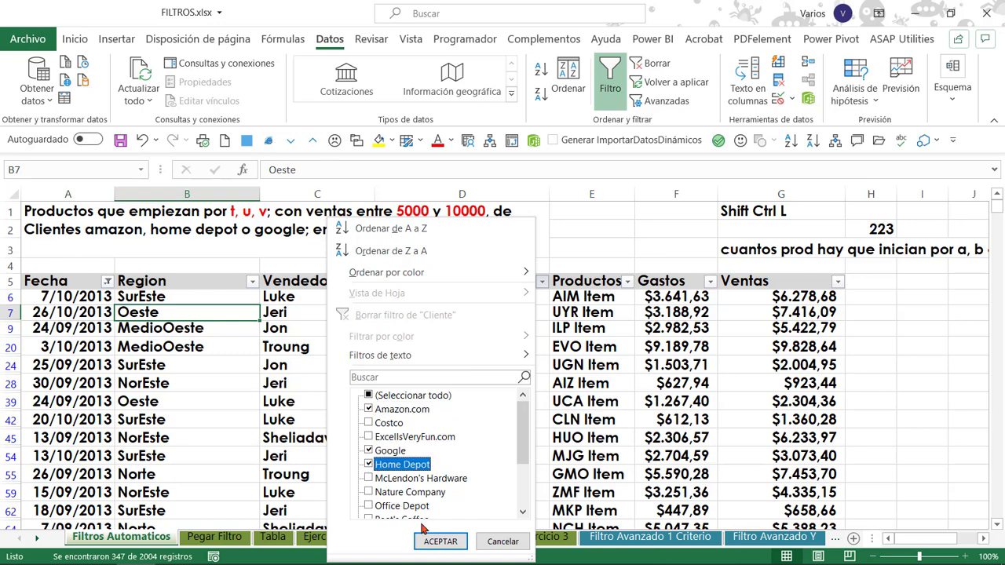
{"action": "left_click", "coordinate": [439, 541]}
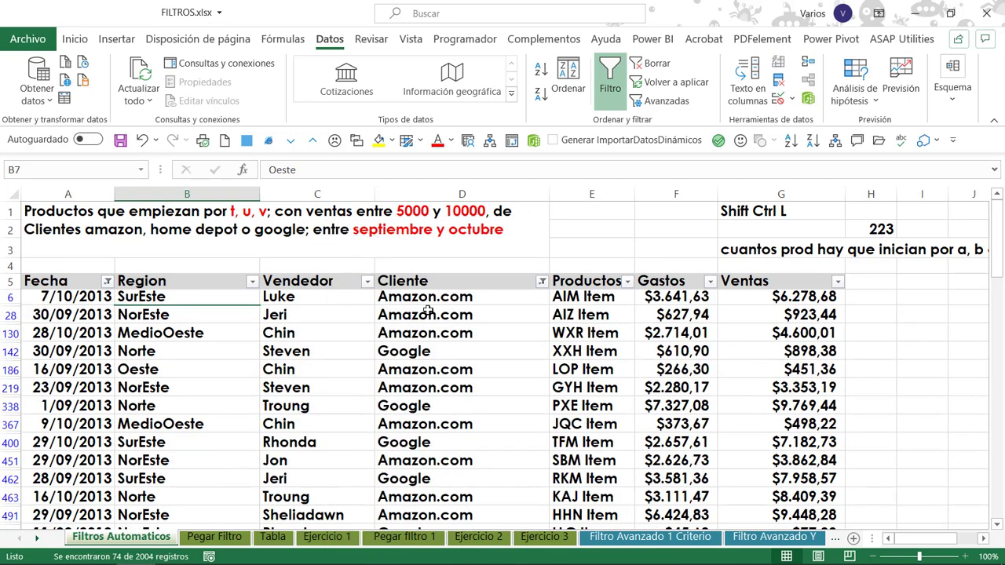
Apply a between number filter to Ventas, from 5000 to 10000.
{"action": "left_click", "coordinate": [622, 293]}
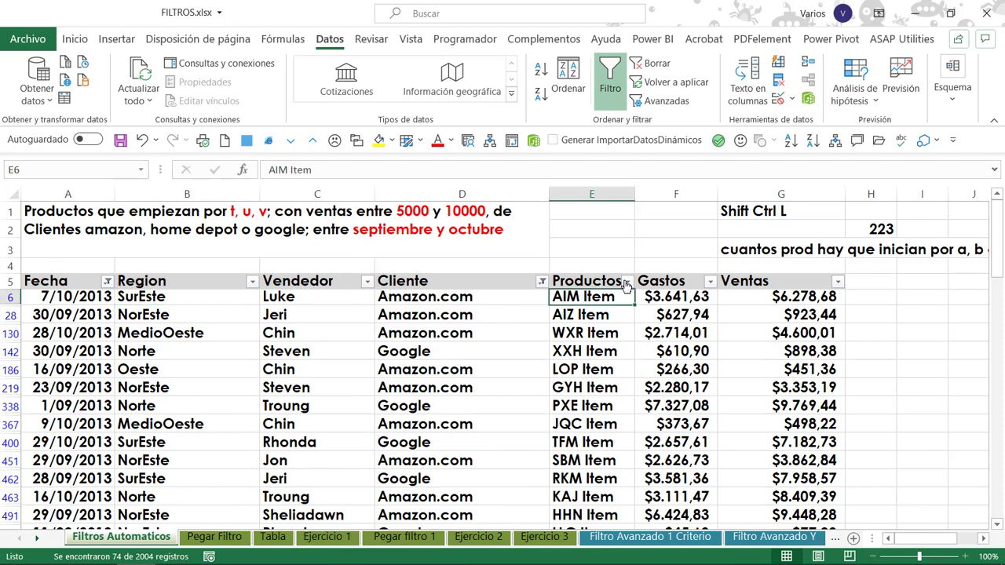
{"action": "left_click", "coordinate": [838, 281]}
{"action": "mouse_move", "coordinate": [706, 357]}
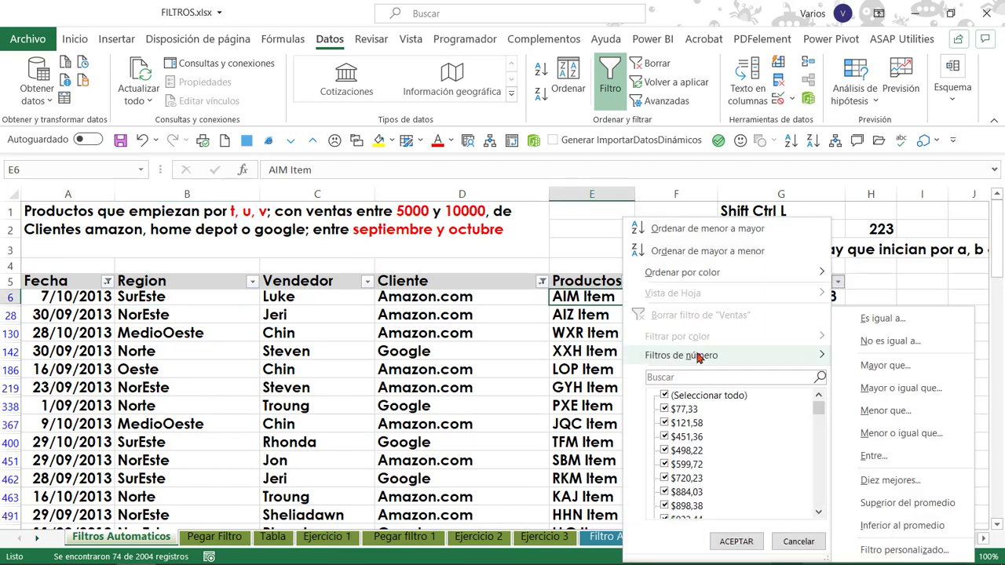
{"action": "left_click", "coordinate": [882, 454]}
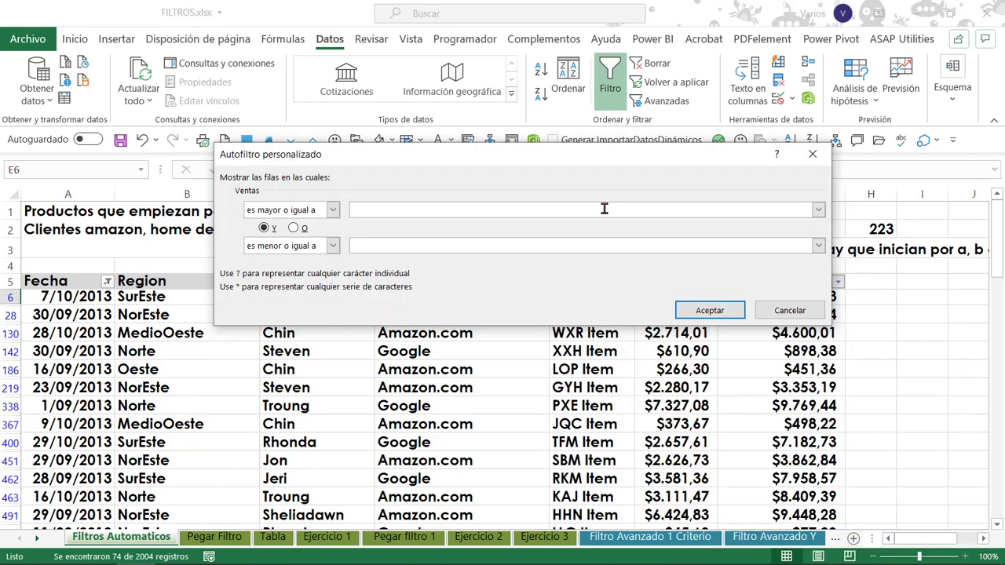
{"action": "type", "text": "5000"}
{"action": "left_click", "coordinate": [575, 248]}
{"action": "type", "text": "1"}
{"action": "type", "text": "0000"}
{"action": "left_click", "coordinate": [707, 310]}
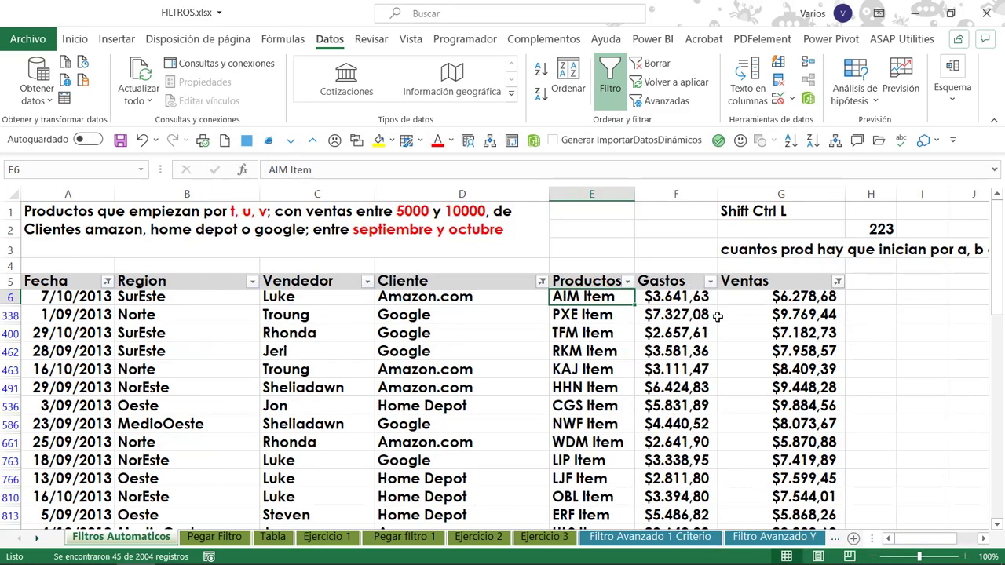
Filter the Productos column to the items matching t*.
{"action": "left_click", "coordinate": [627, 283]}
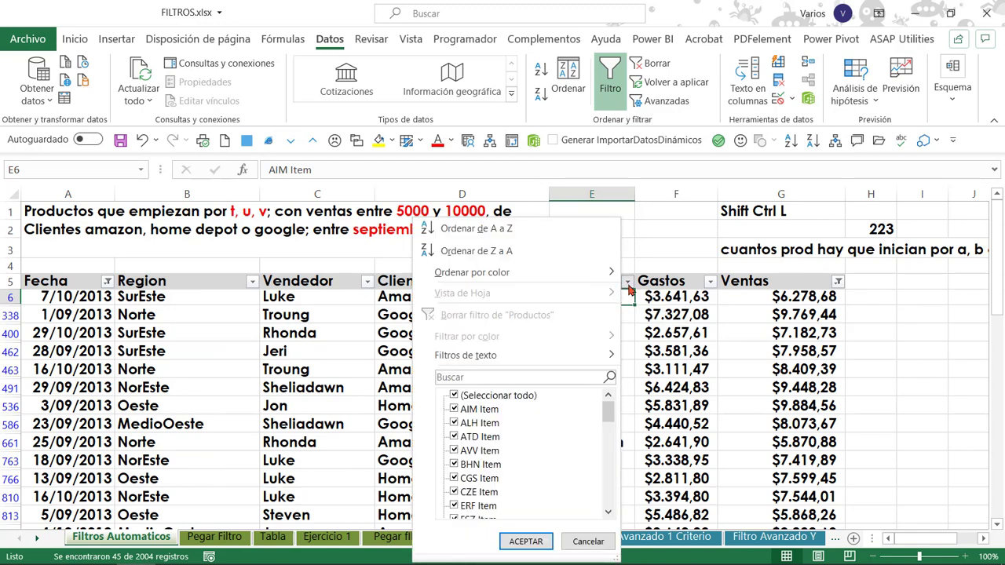
{"action": "left_click", "coordinate": [570, 376]}
{"action": "type", "text": "t*"}
{"action": "left_click", "coordinate": [525, 541]}
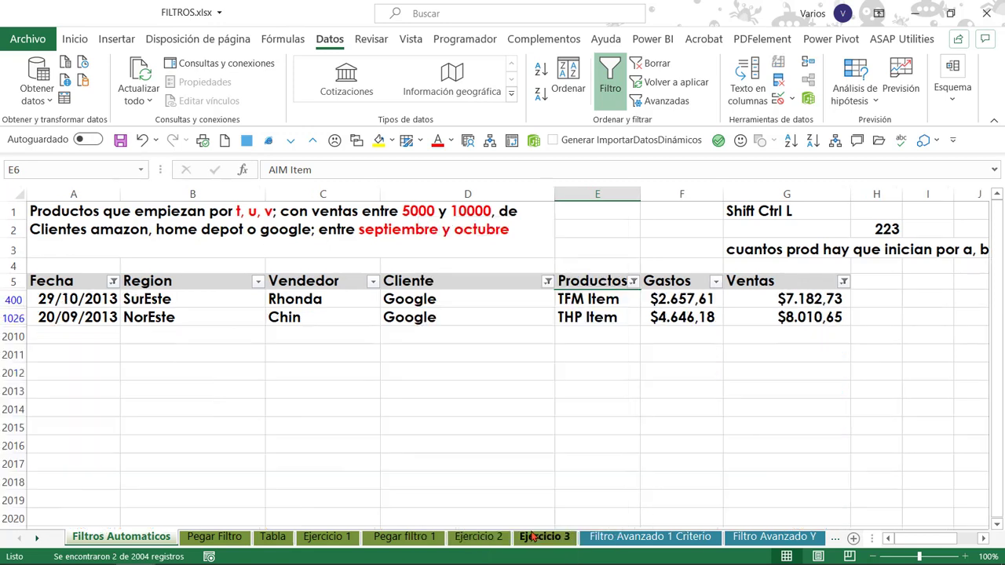
Search Productos for u* and add the matching items to the current filter selection.
{"action": "left_click", "coordinate": [632, 281]}
{"action": "left_click", "coordinate": [540, 377]}
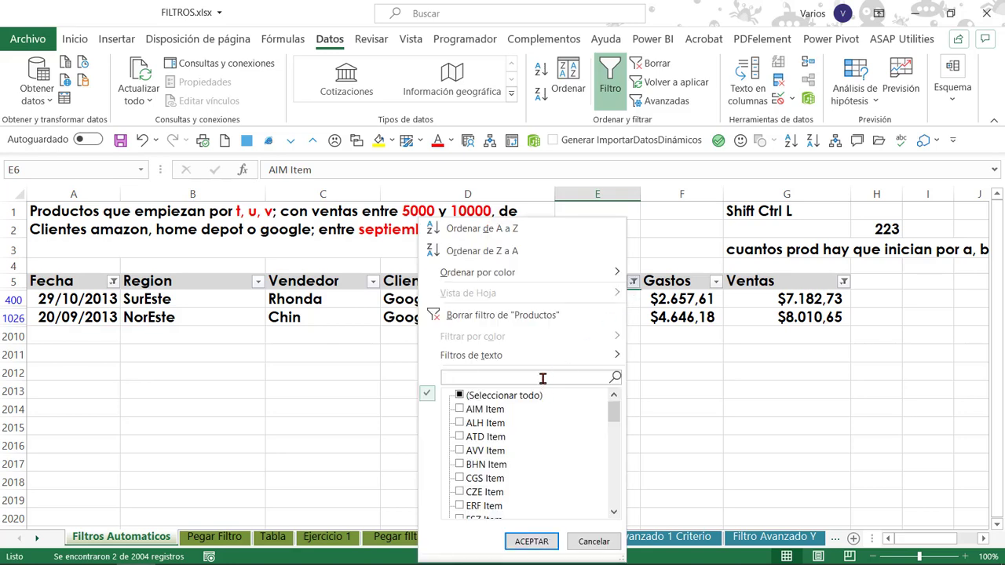
{"action": "type", "text": "u*"}
{"action": "left_click", "coordinate": [503, 409]}
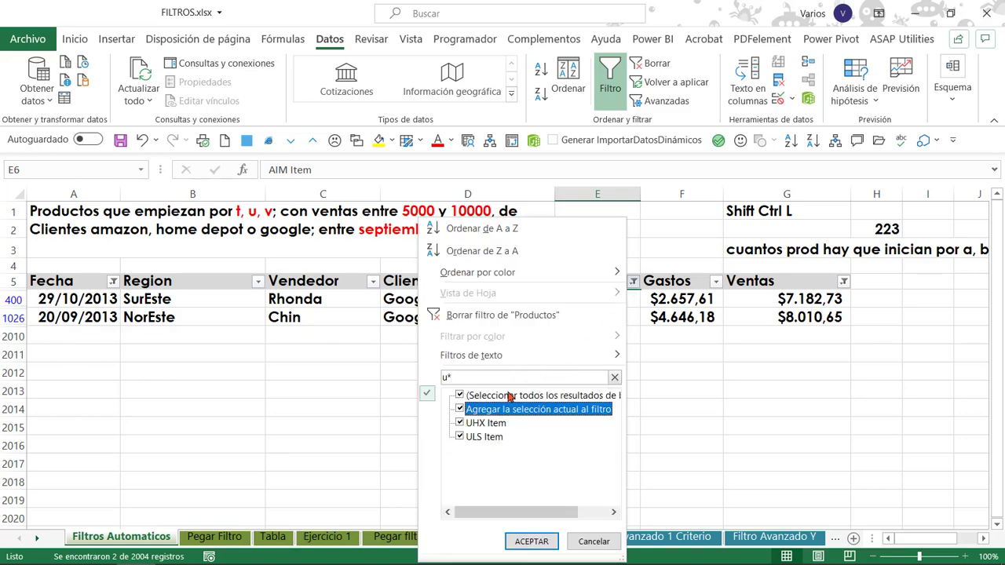
{"action": "left_click", "coordinate": [531, 541]}
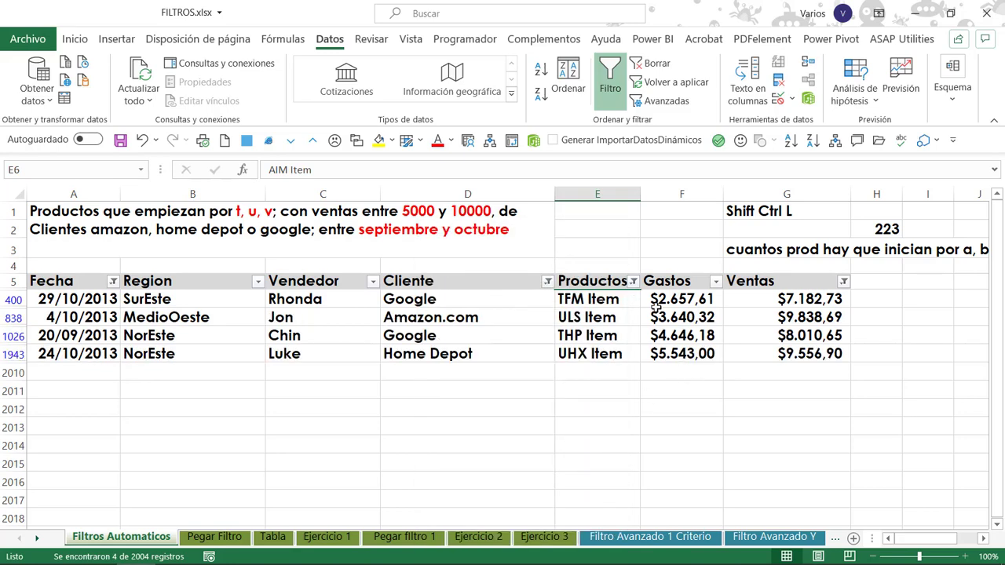
Search Productos for v and add the matching items to the current filter selection.
{"action": "left_click", "coordinate": [632, 281]}
{"action": "type", "text": "v"}
{"action": "left_click", "coordinate": [490, 410]}
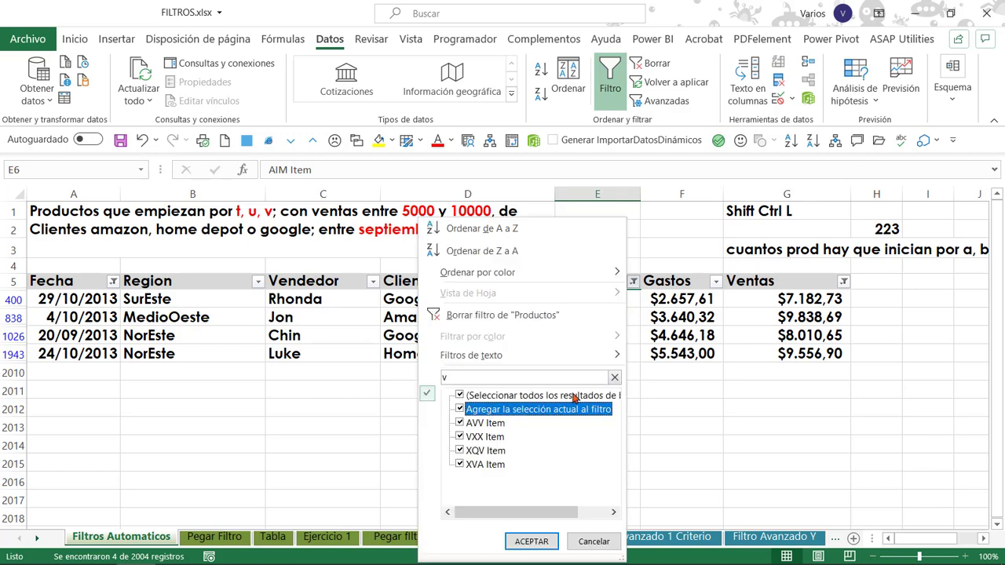
{"action": "left_click", "coordinate": [531, 542]}
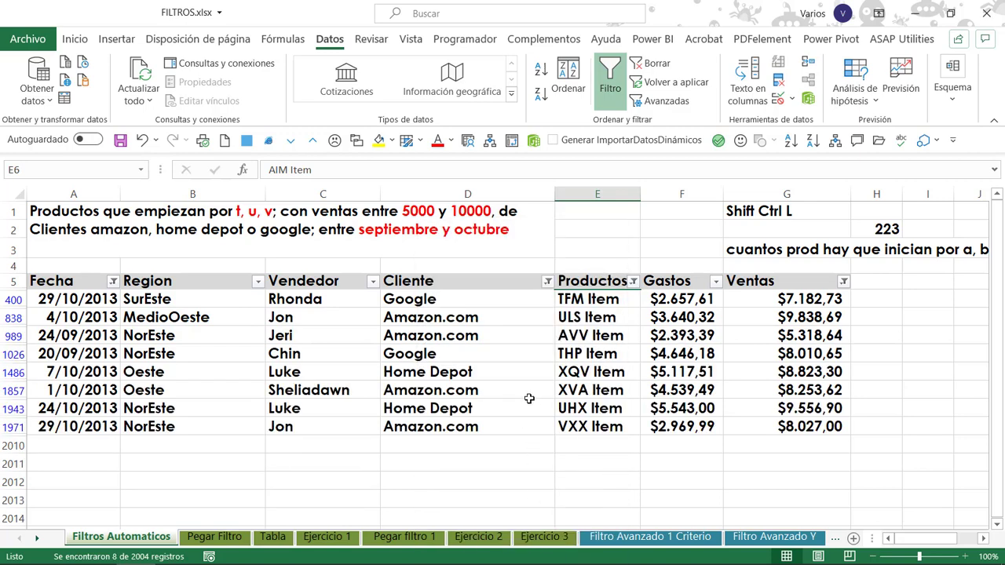
{"action": "left_click", "coordinate": [580, 374]}
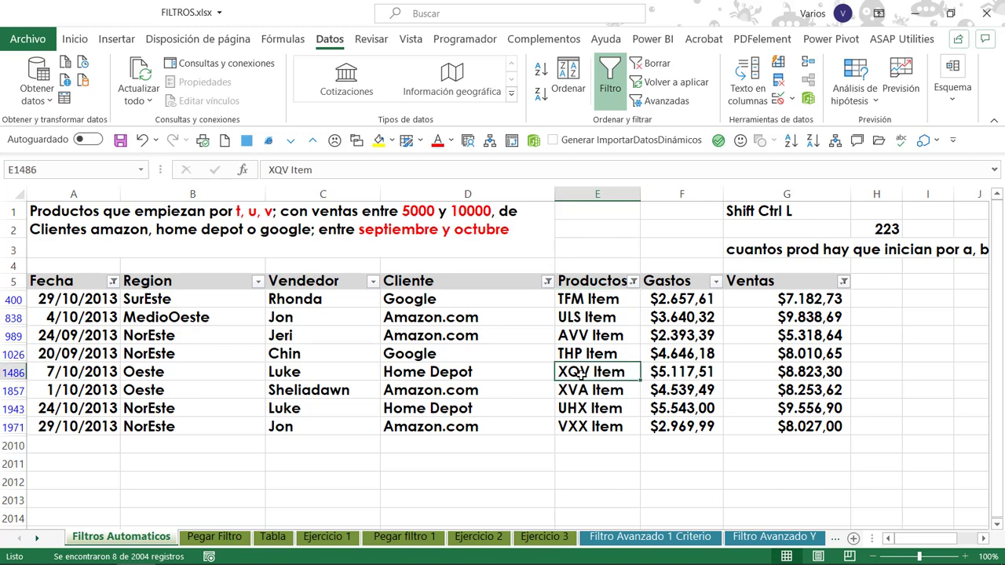
{"action": "left_click_drag", "start_coordinate": [47, 280], "coordinate": [803, 427]}
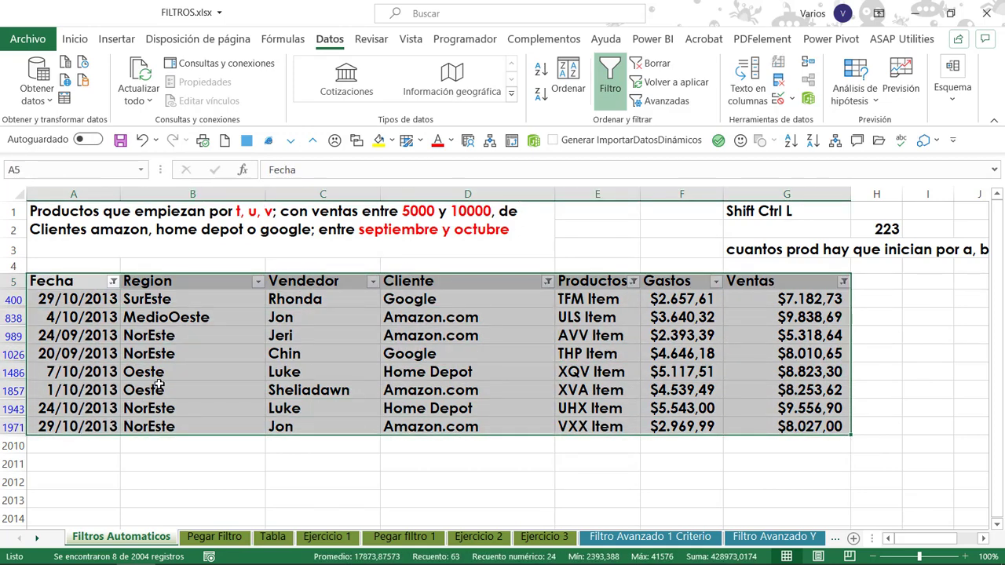
{"action": "left_click", "coordinate": [307, 341]}
{"action": "left_click", "coordinate": [414, 314]}
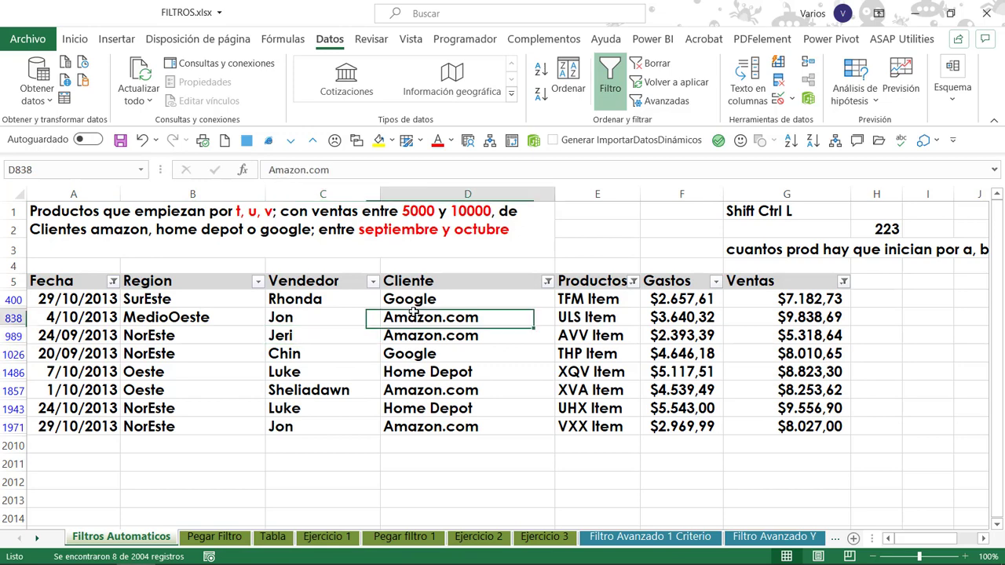
{"action": "left_click", "coordinate": [167, 318]}
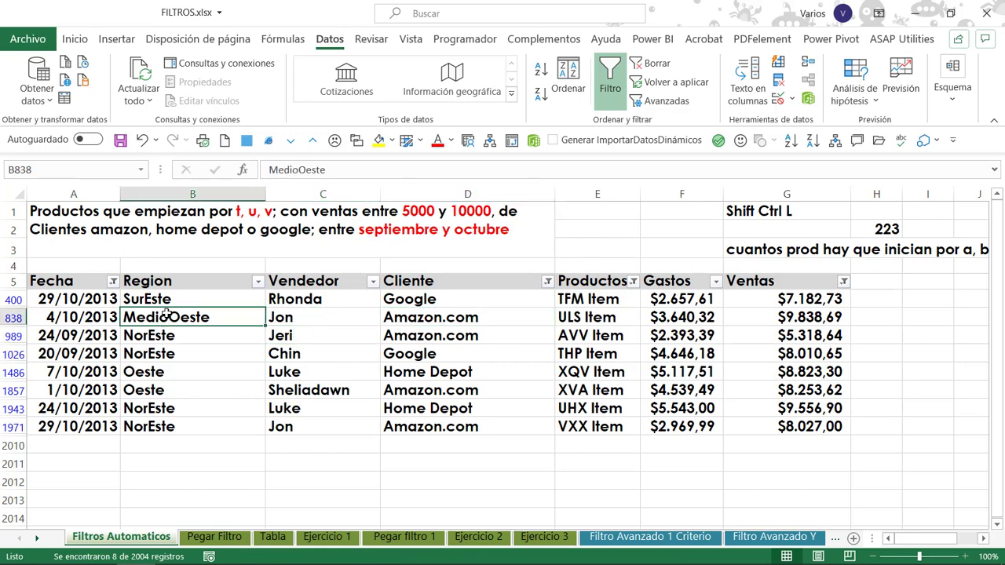
Copy the whole filtered table with its headers and paste it at cell A1 of the Pegar Filtro sheet.
{"action": "left_click", "coordinate": [59, 305]}
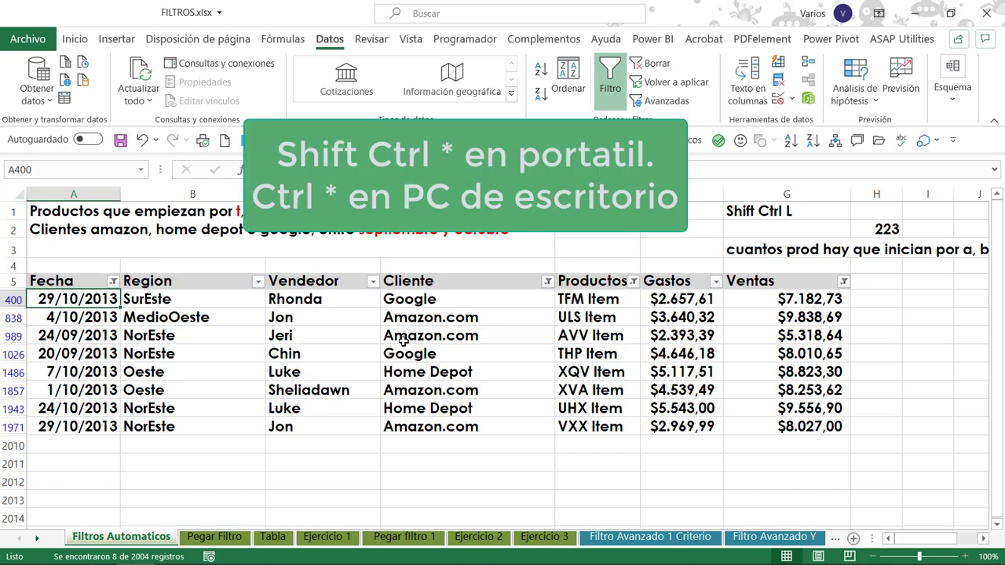
{"action": "key", "text": "ctrl+shift+asterisk"}
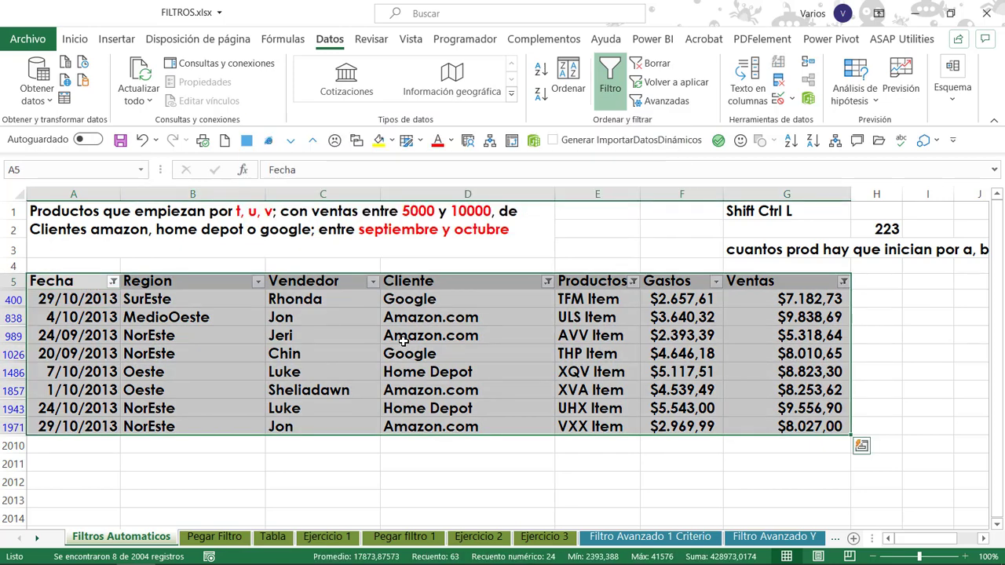
{"action": "key", "text": "ctrl+c"}
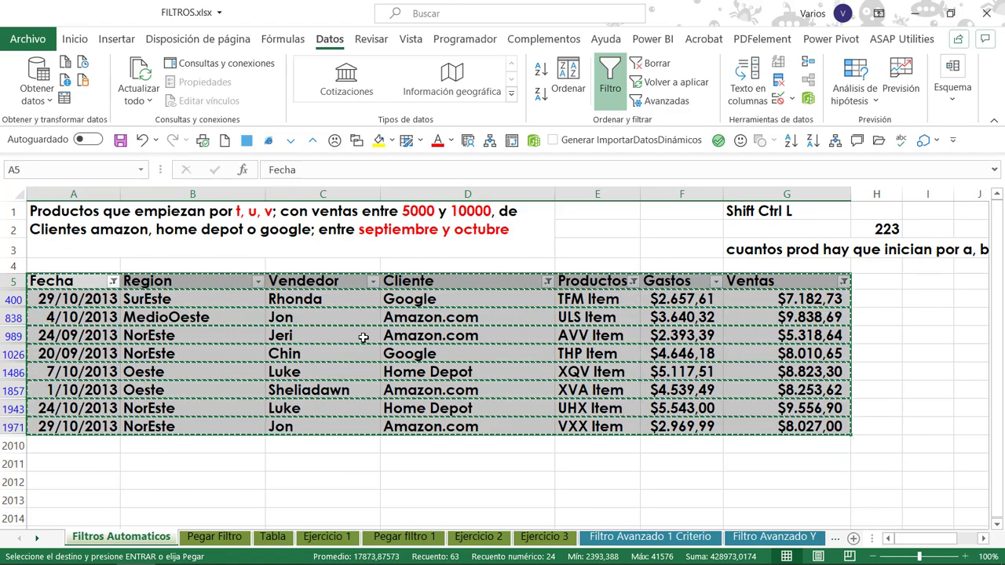
{"action": "left_click", "coordinate": [208, 537]}
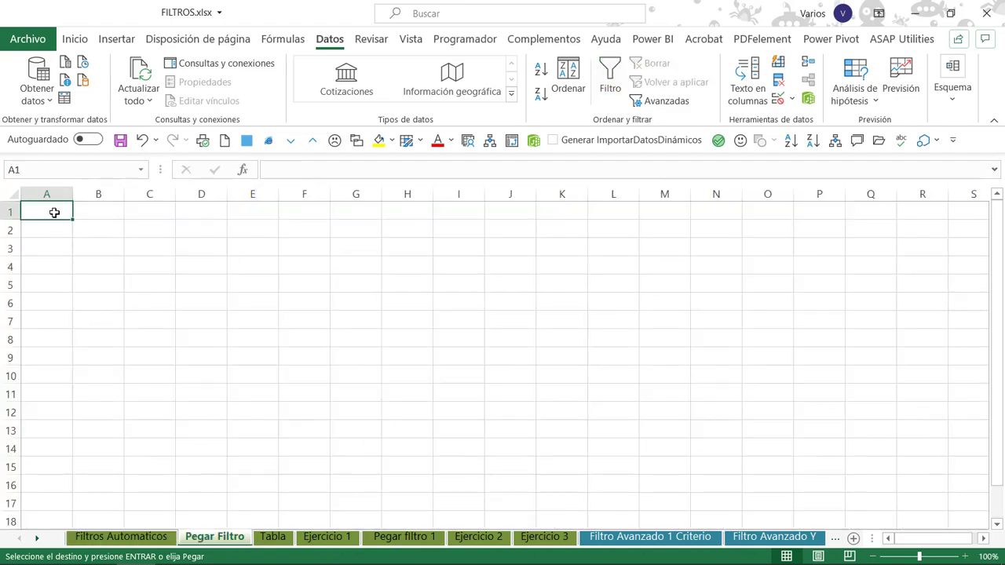
{"action": "key", "text": "ctrl+v"}
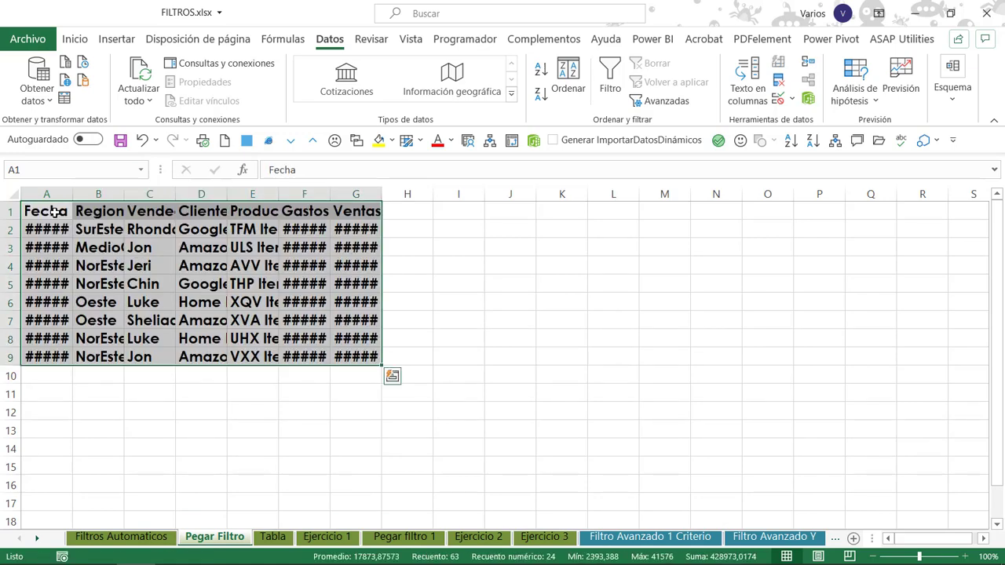
Fit the column widths of the pasted table on Pegar Filtro to their contents.
{"action": "key", "text": "ctrl+space"}
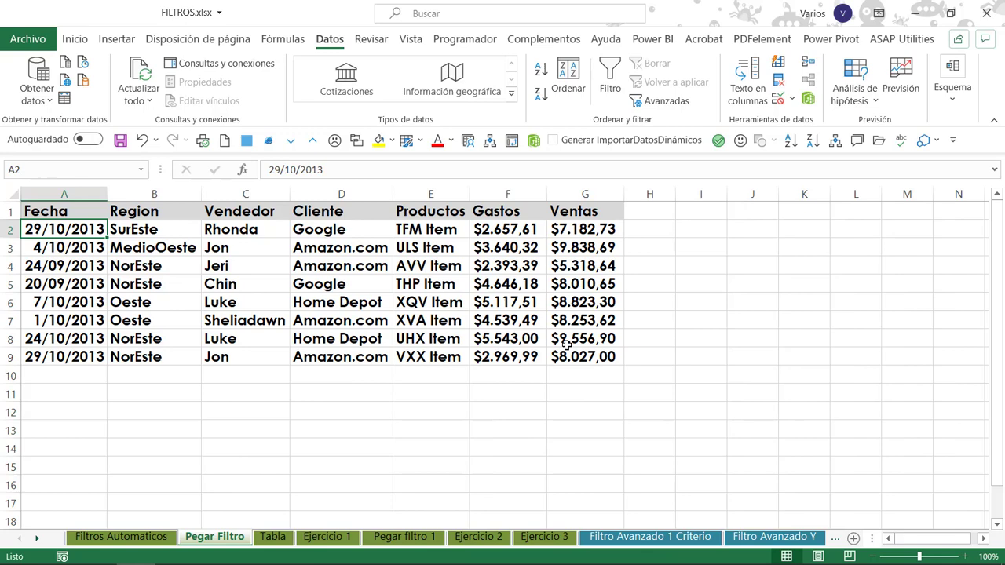
{"action": "left_click_drag", "start_coordinate": [575, 353], "coordinate": [2, 180]}
{"action": "left_click", "coordinate": [149, 265]}
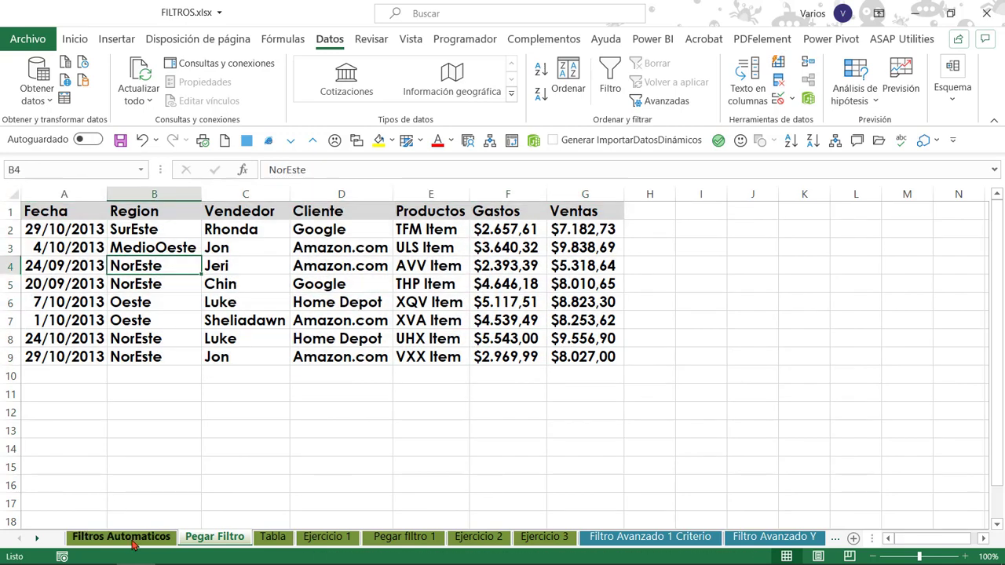
Return to the Filtros Automaticos sheet and select the first date cell of the filtered table.
{"action": "left_click", "coordinate": [125, 538]}
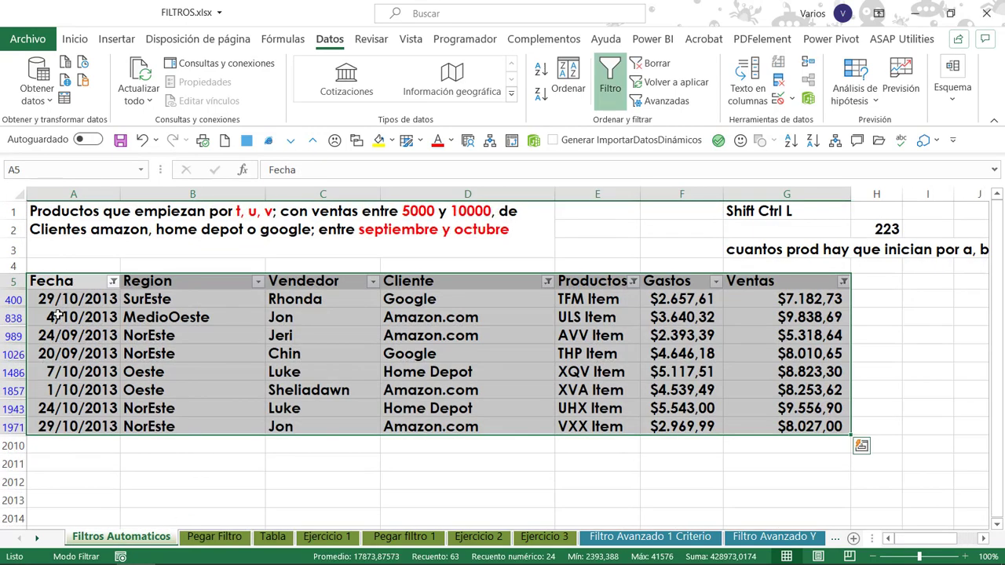
{"action": "left_click", "coordinate": [112, 299]}
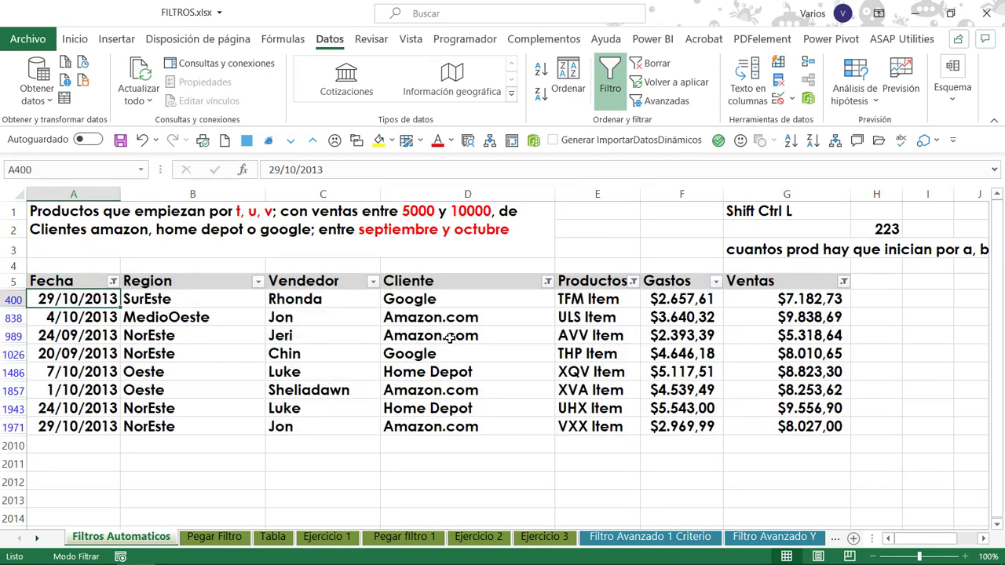
{"action": "left_click", "coordinate": [91, 285]}
{"action": "left_click_drag", "start_coordinate": [145, 309], "coordinate": [738, 412]}
{"action": "left_click", "coordinate": [194, 364]}
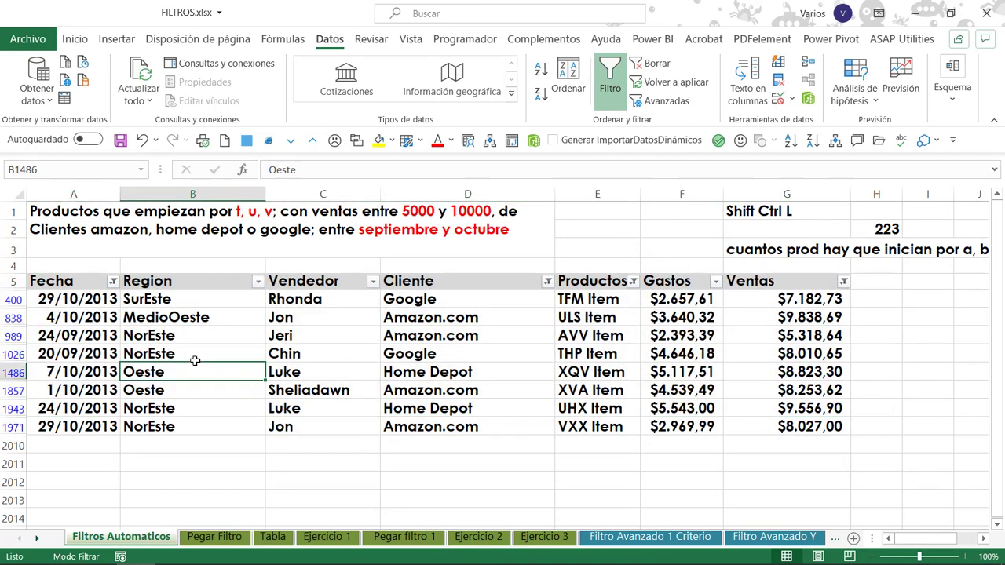
{"action": "left_click", "coordinate": [263, 360]}
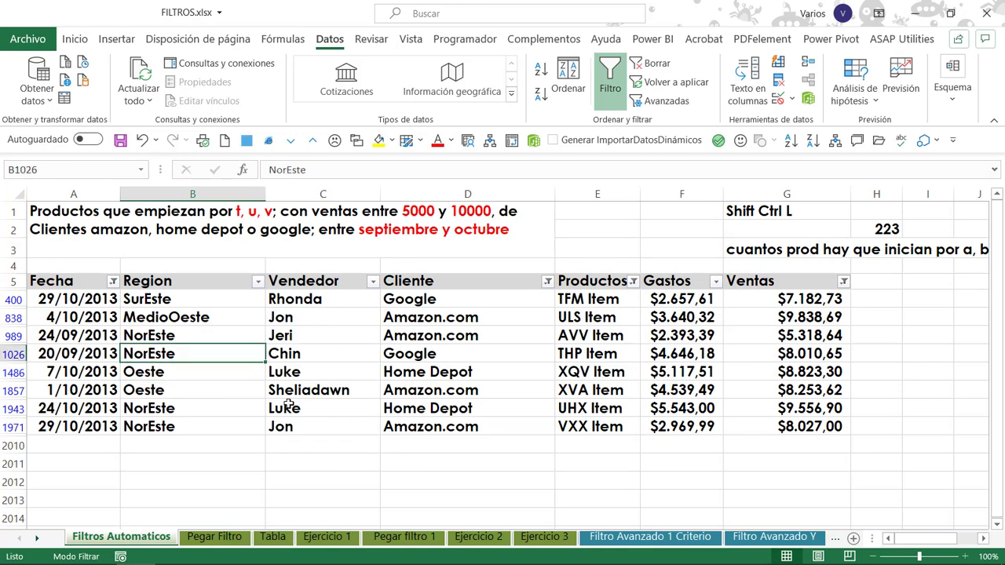
Go to the Tabla sheet and select the first Cliente data cell, D11, of the unformatted sales list.
{"action": "left_click", "coordinate": [271, 541]}
{"action": "left_click", "coordinate": [150, 423]}
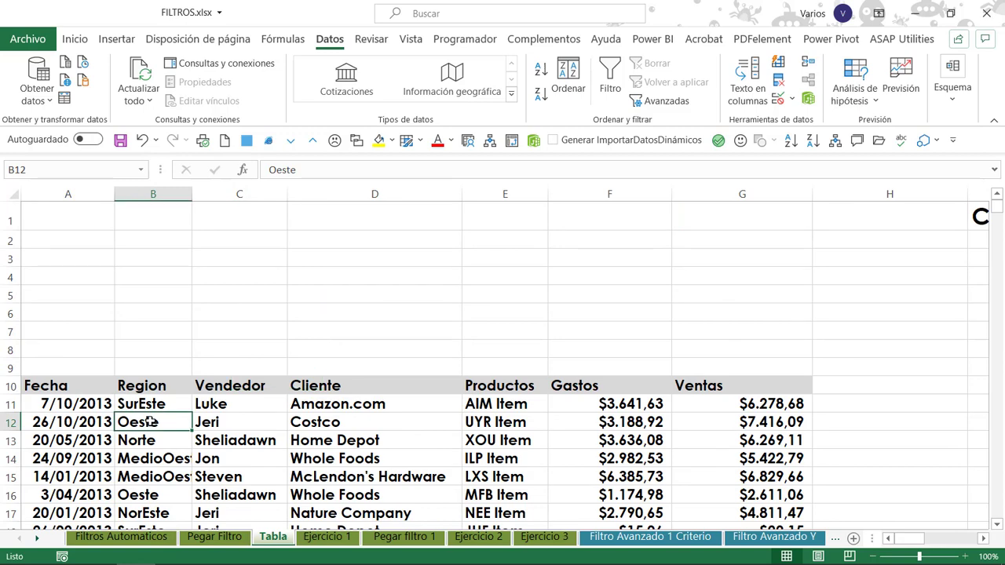
{"action": "left_click", "coordinate": [74, 39]}
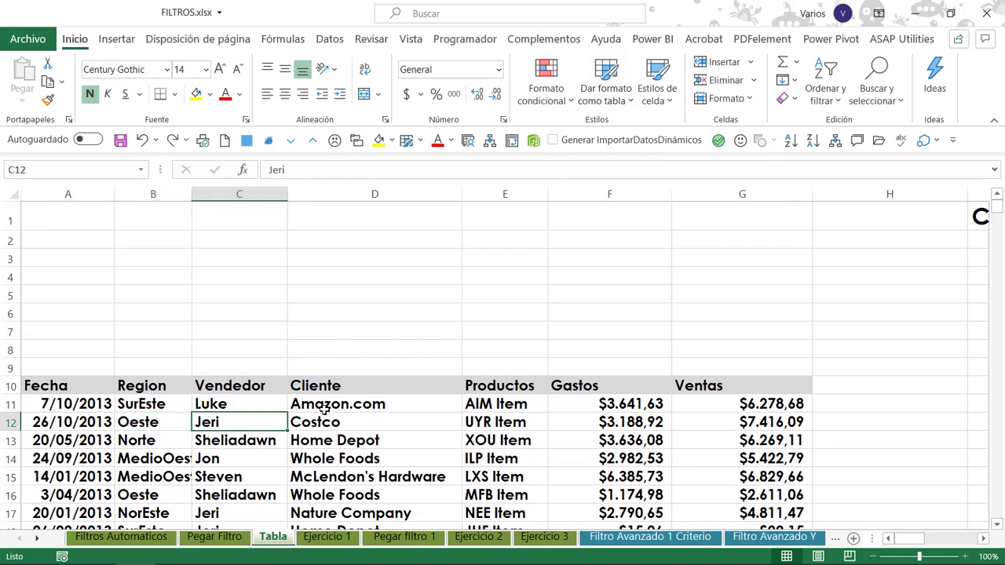
{"action": "left_click", "coordinate": [358, 405]}
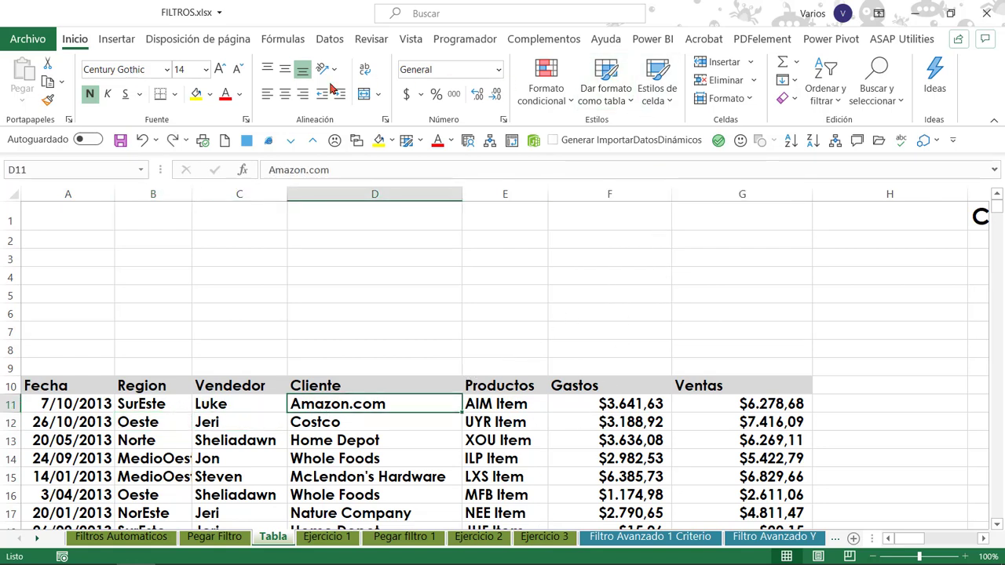
Format the sales list in A10:G2014 as a table with headers, using a red style from the Medio group.
{"action": "left_click", "coordinate": [613, 104]}
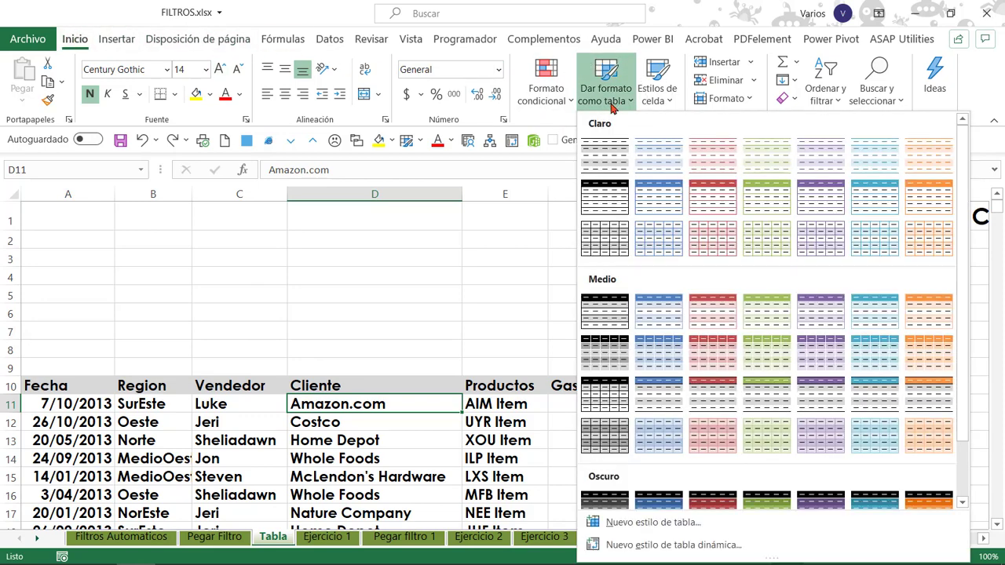
{"action": "scroll", "coordinate": [872, 266], "scroll_direction": "down", "scroll_amount": 2}
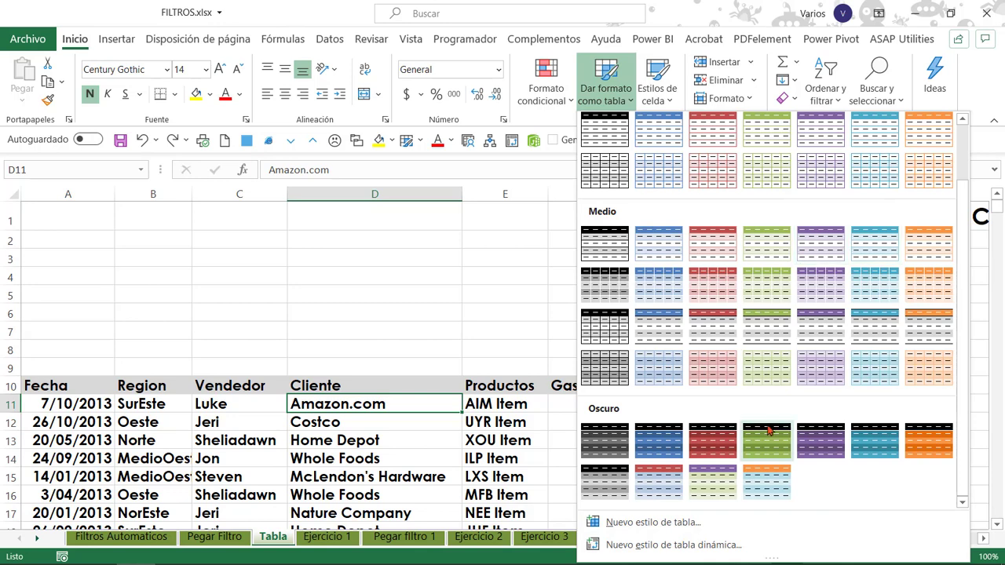
{"action": "scroll", "coordinate": [769, 419], "scroll_direction": "up", "scroll_amount": 2}
{"action": "scroll", "coordinate": [773, 330], "scroll_direction": "down", "scroll_amount": 2}
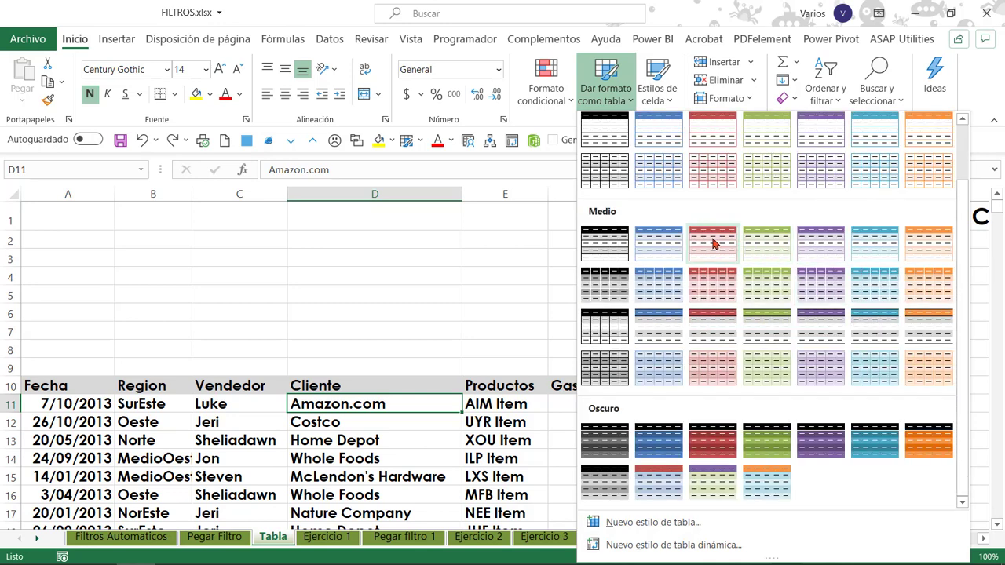
{"action": "scroll", "coordinate": [715, 251], "scroll_direction": "up", "scroll_amount": 2}
{"action": "left_click", "coordinate": [719, 292]}
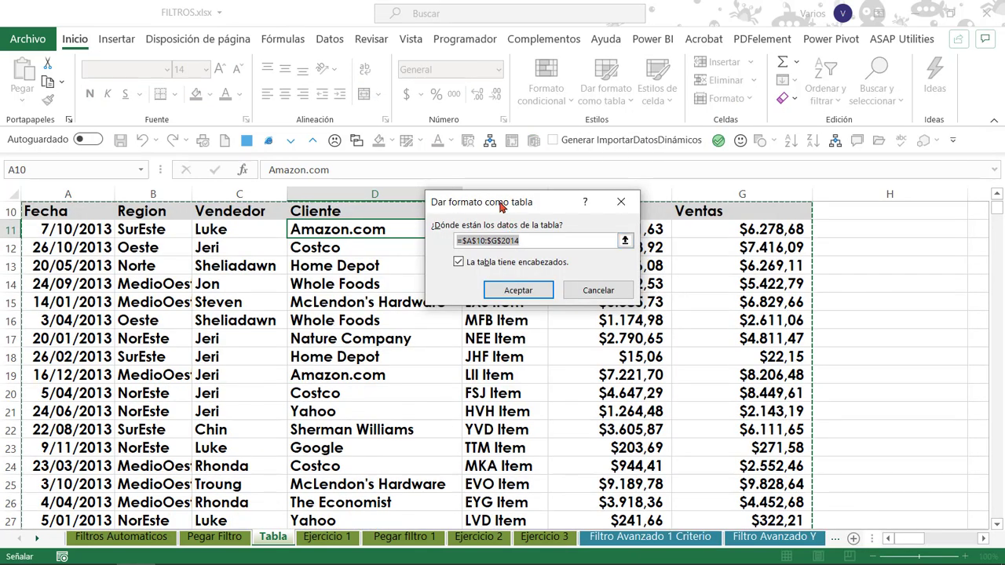
{"action": "left_click_drag", "start_coordinate": [498, 202], "coordinate": [612, 168]}
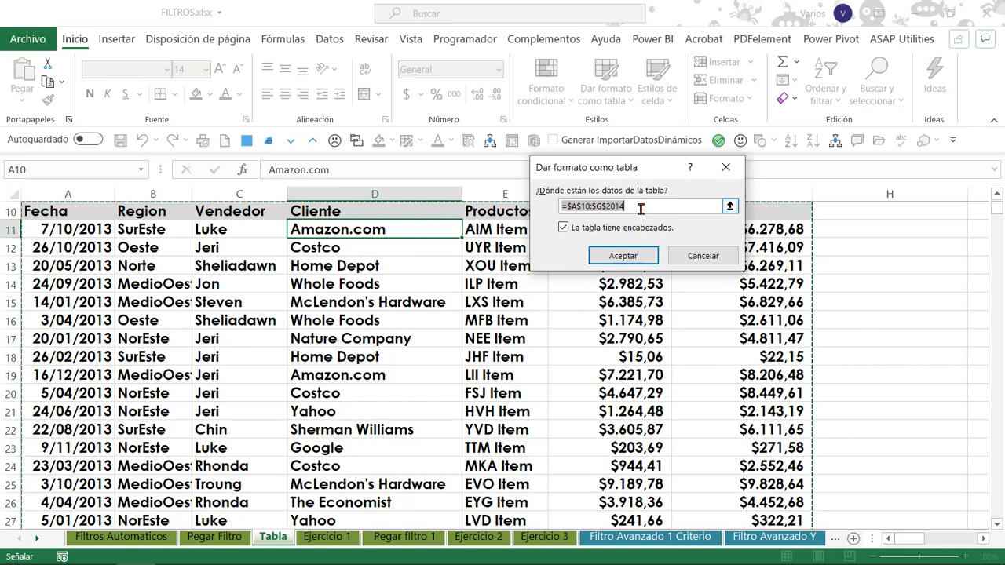
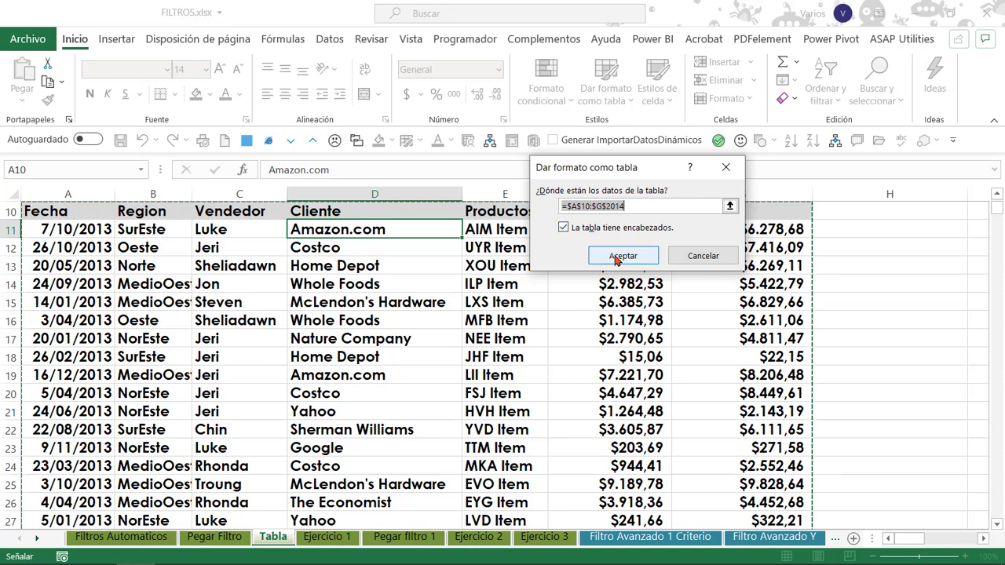
Accept A10:G2014 with headers as the data range of the formatted table.
{"action": "left_click", "coordinate": [619, 257]}
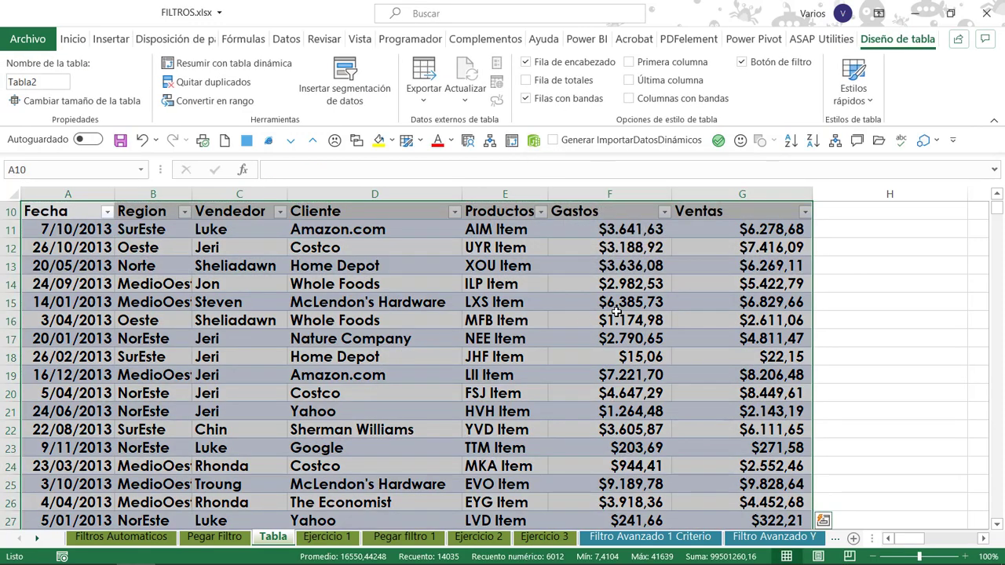
{"action": "left_click", "coordinate": [604, 321]}
{"action": "left_click", "coordinate": [159, 263]}
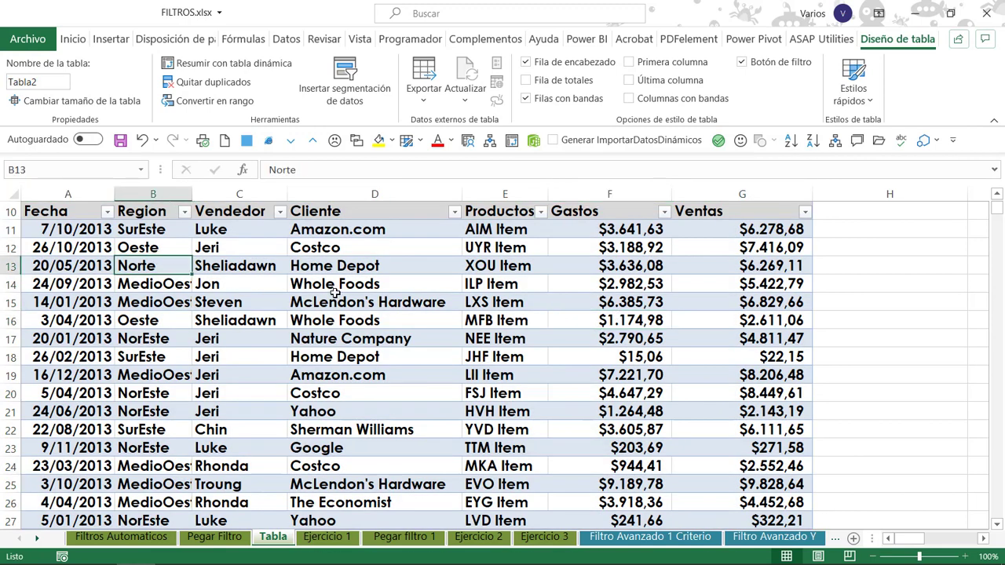
Undo the table conversion and select the first Cliente data cell, D11.
{"action": "key", "text": "ctrl+z"}
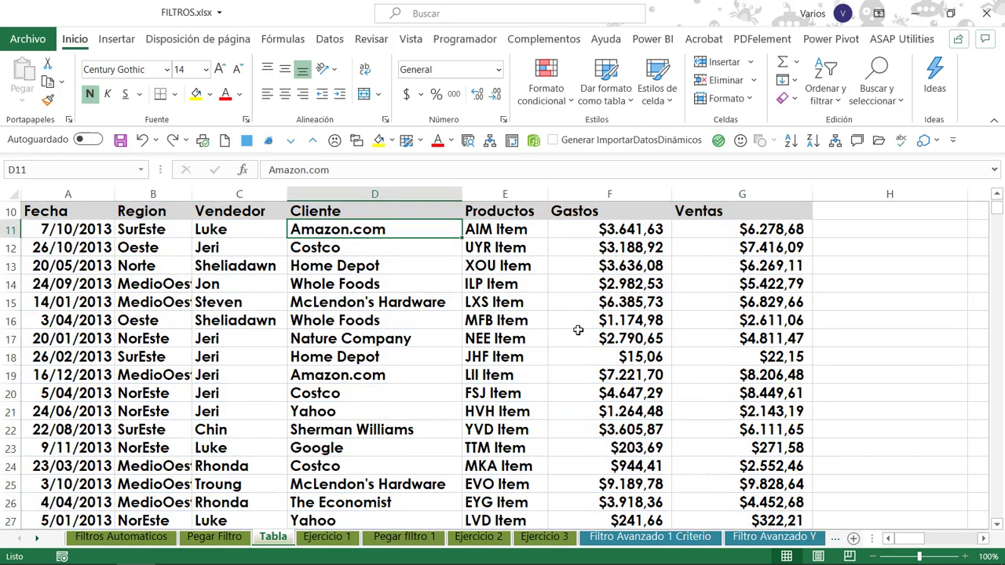
{"action": "left_click", "coordinate": [449, 285]}
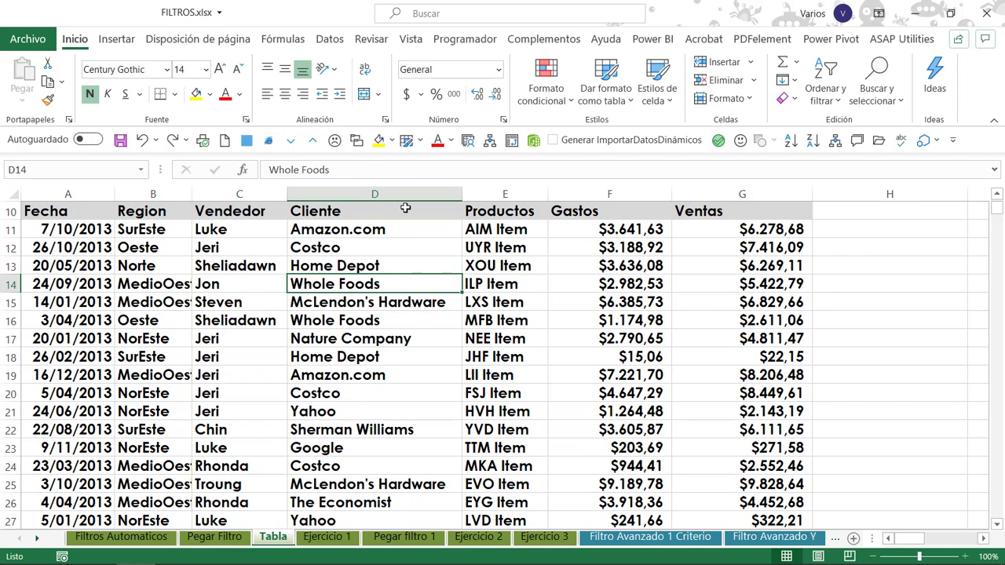
{"action": "left_click", "coordinate": [437, 240]}
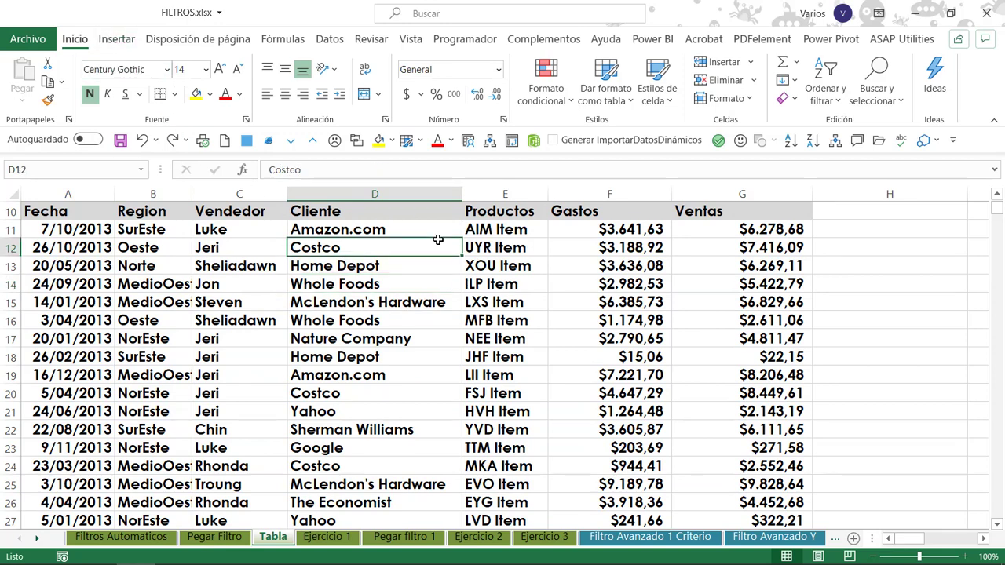
{"action": "left_click", "coordinate": [430, 227]}
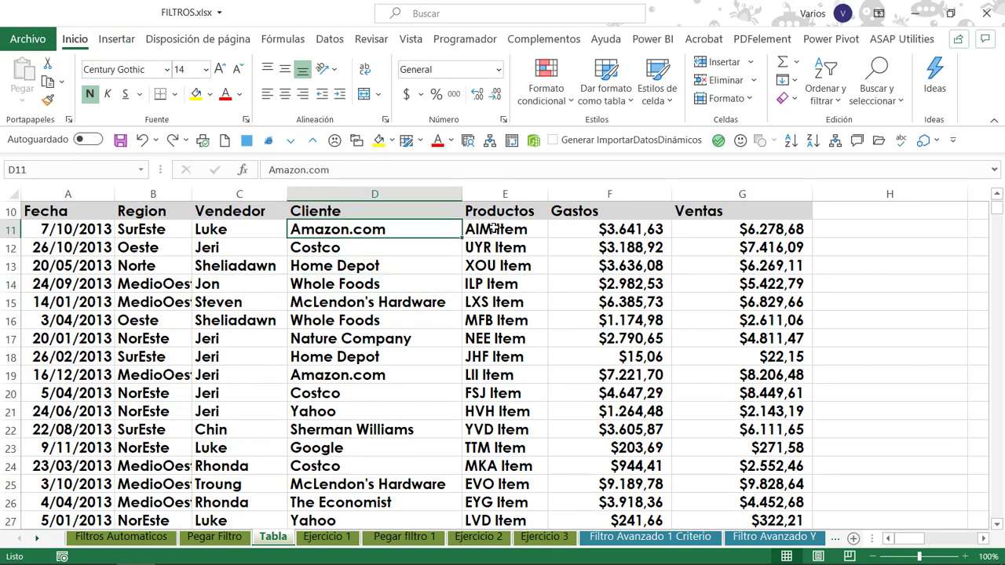
Insert a table with headers over the range A10:G2014.
{"action": "left_click", "coordinate": [107, 41]}
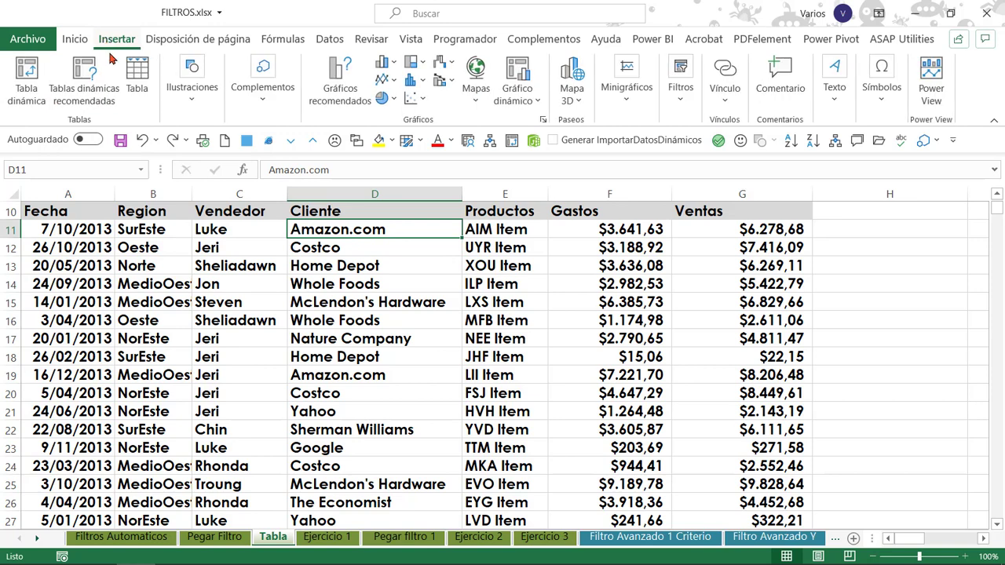
{"action": "left_click", "coordinate": [142, 74]}
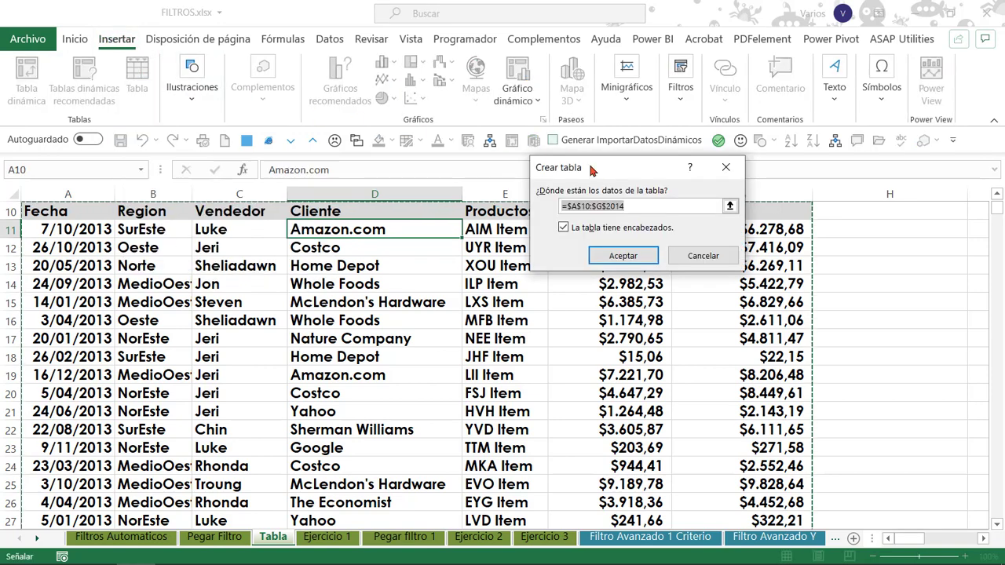
{"action": "left_click_drag", "start_coordinate": [601, 168], "coordinate": [518, 98]}
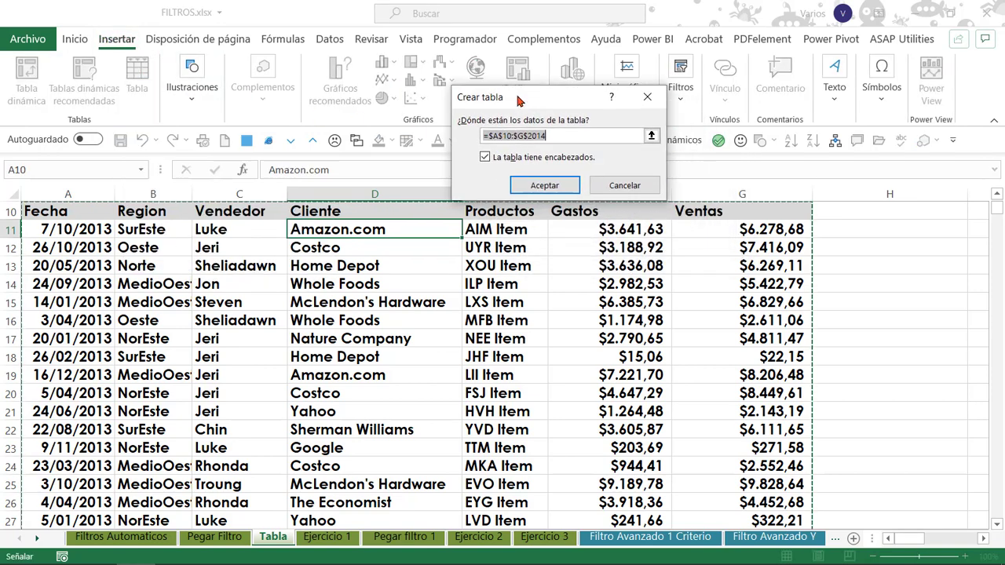
{"action": "left_click", "coordinate": [547, 186]}
{"action": "left_click", "coordinate": [201, 232]}
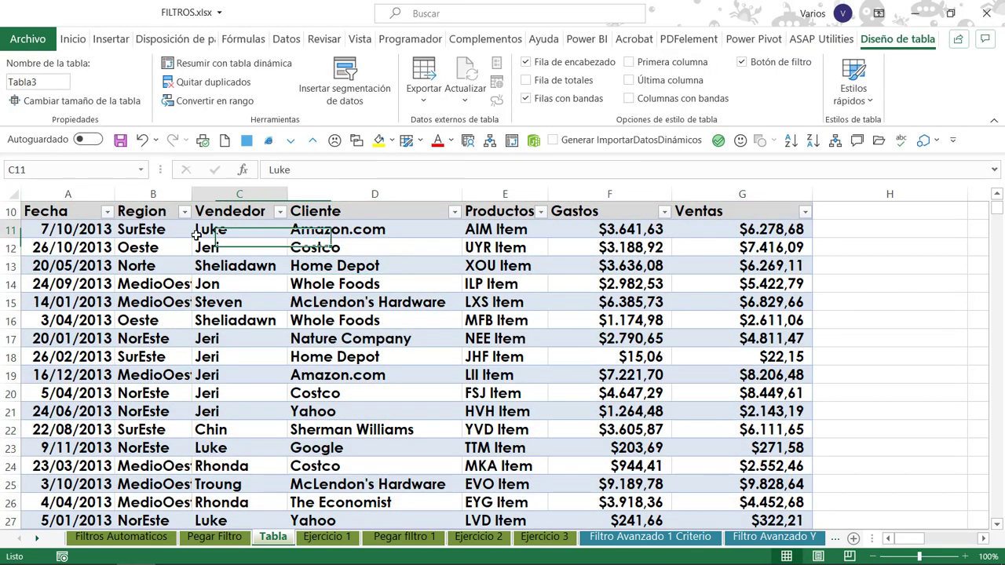
{"action": "left_click", "coordinate": [534, 232]}
{"action": "left_click", "coordinate": [751, 227]}
{"action": "left_click", "coordinate": [236, 265]}
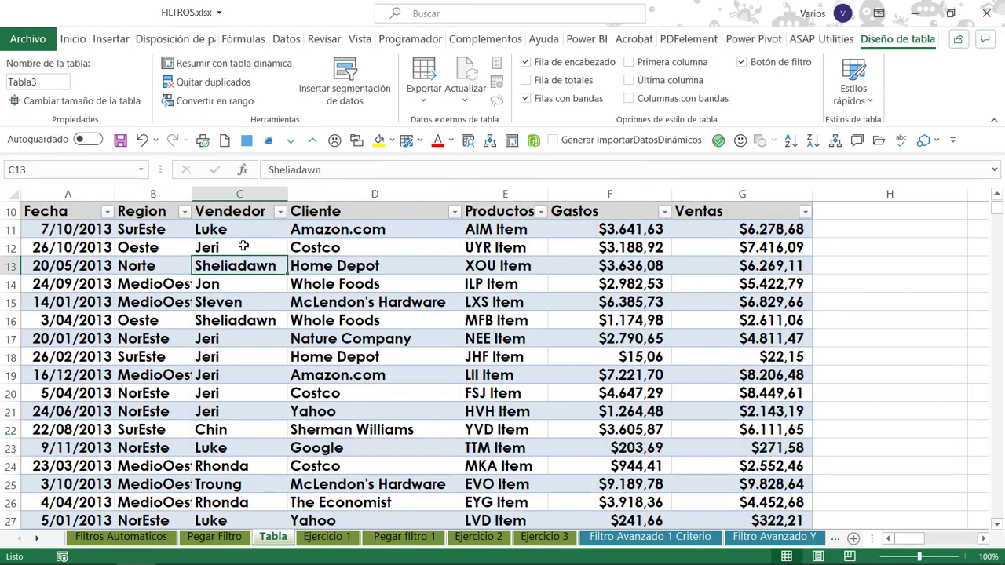
Undo the inserted table and create a new one with headers over A10:G2014, starting from the Productos cell E11.
{"action": "key", "text": "ctrl+z"}
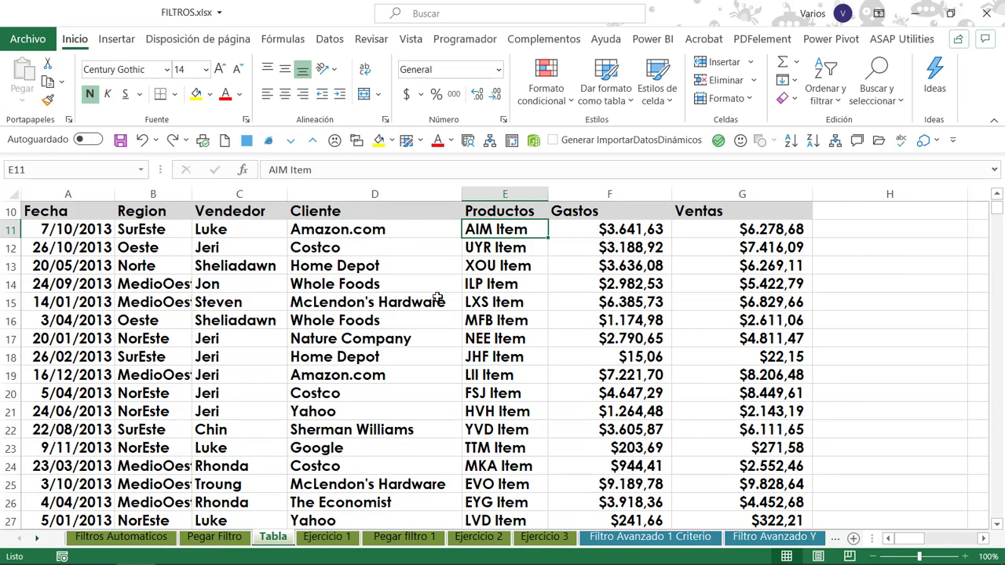
{"action": "key", "text": "ctrl+t"}
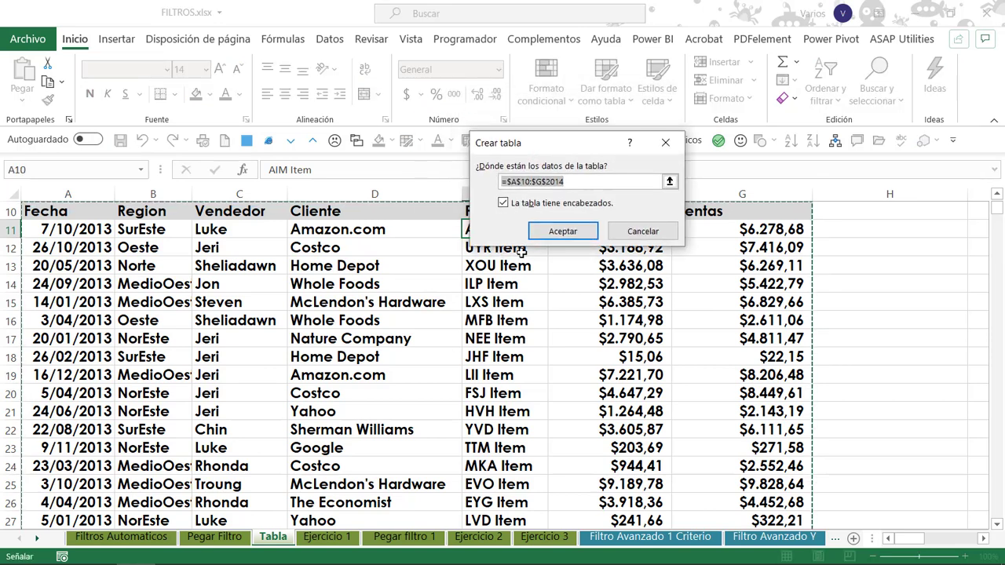
{"action": "left_click", "coordinate": [561, 235]}
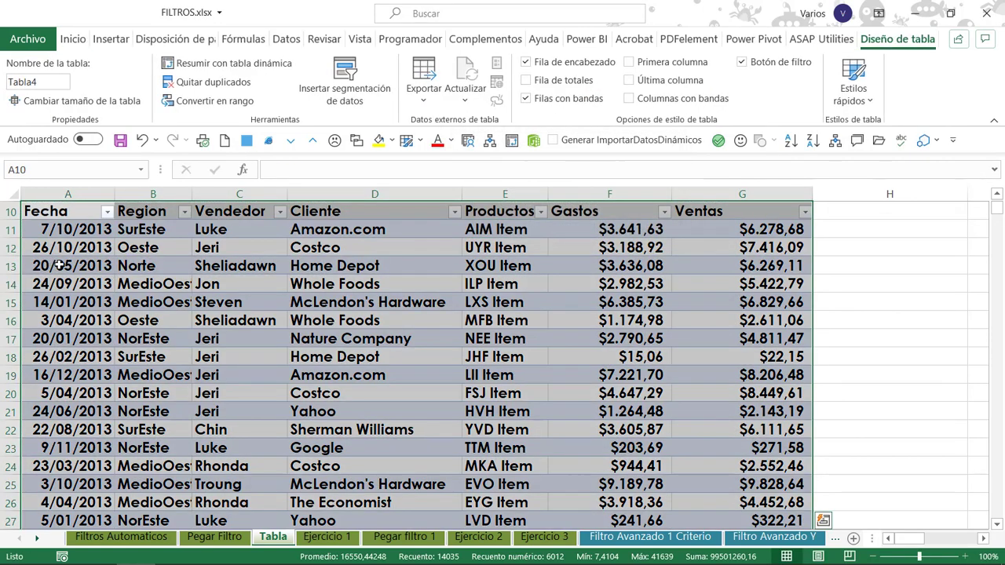
{"action": "left_click", "coordinate": [117, 251]}
{"action": "left_click", "coordinate": [482, 250]}
Undo the last table conversion, select Vendedor cell C13, and convert the sales list into a table again.
{"action": "scroll", "coordinate": [667, 243], "scroll_direction": "up", "scroll_amount": 3}
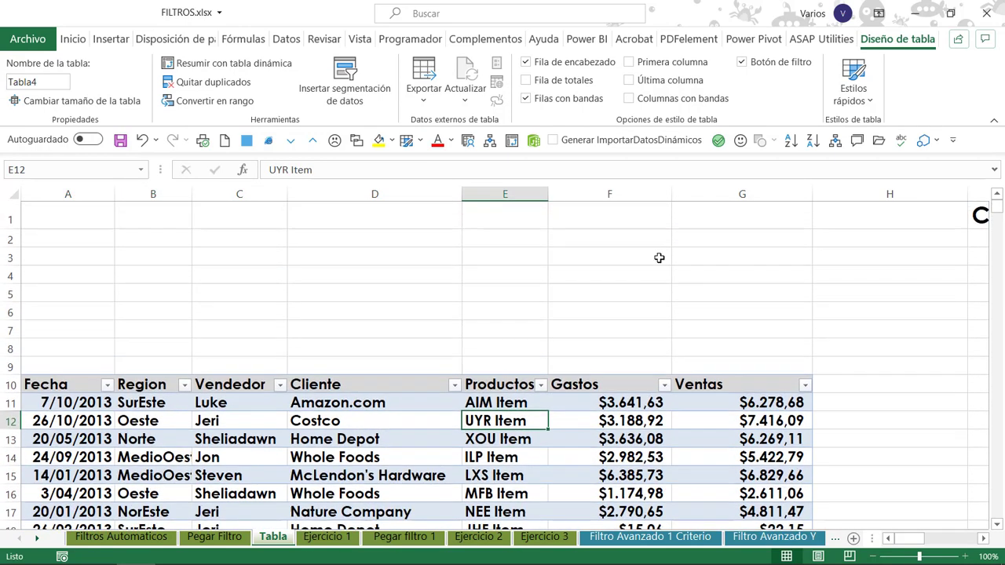
{"action": "scroll", "coordinate": [292, 343], "scroll_direction": "down", "scroll_amount": 2}
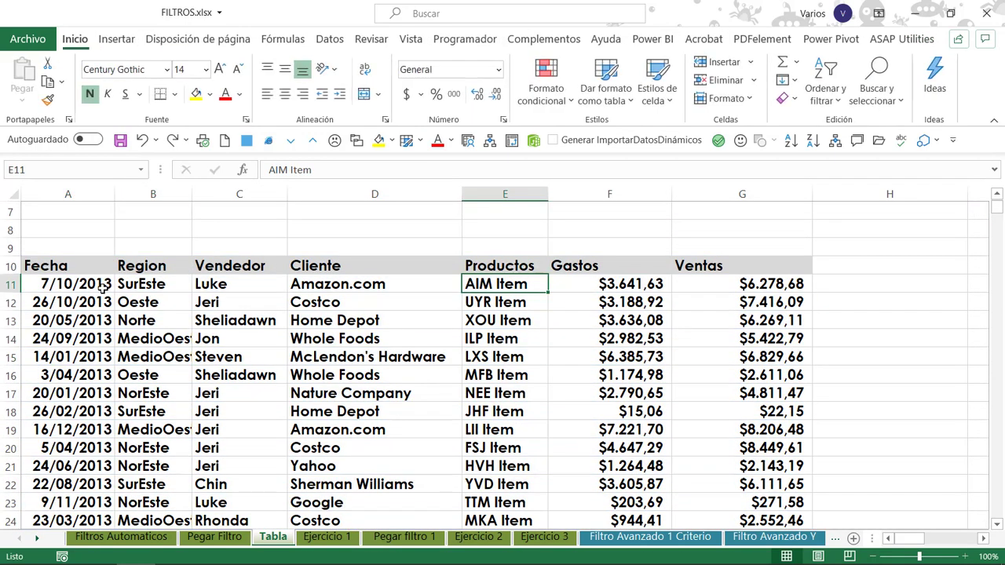
{"action": "left_click", "coordinate": [227, 319]}
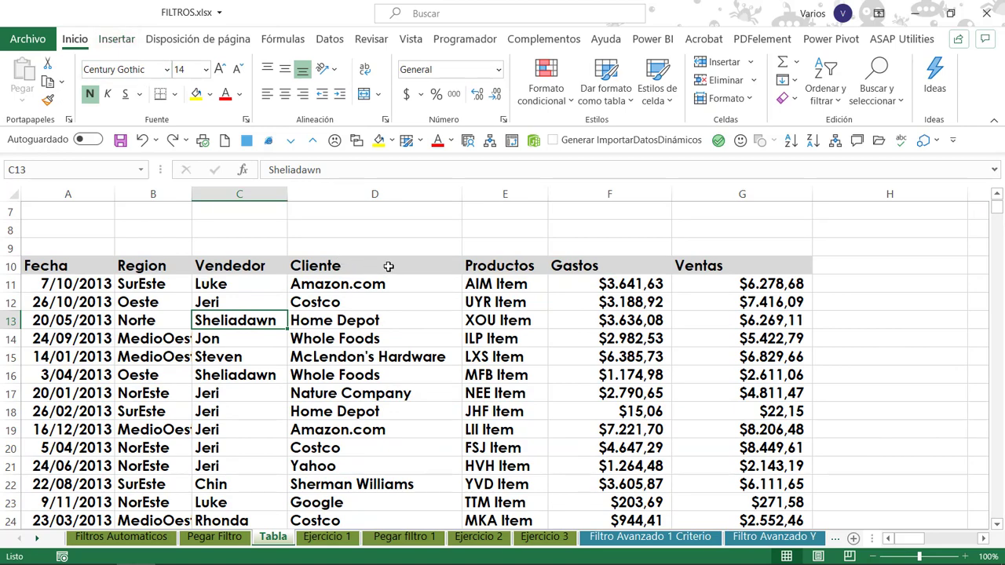
{"action": "key", "text": "ctrl+t"}
{"action": "scroll", "coordinate": [471, 247], "scroll_direction": "down", "scroll_amount": 1}
{"action": "left_click", "coordinate": [559, 228]}
{"action": "left_click", "coordinate": [433, 252]}
Examine the new table and read the notes on Excel table features in columns I to K.
{"action": "scroll", "coordinate": [573, 264], "scroll_direction": "up", "scroll_amount": 2}
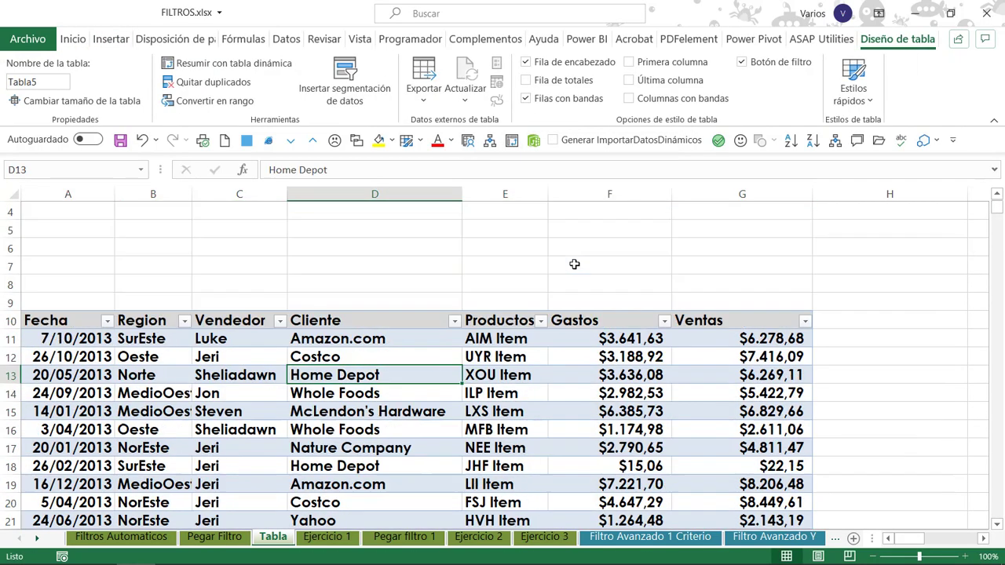
{"action": "scroll", "coordinate": [574, 263], "scroll_direction": "up", "scroll_amount": 1}
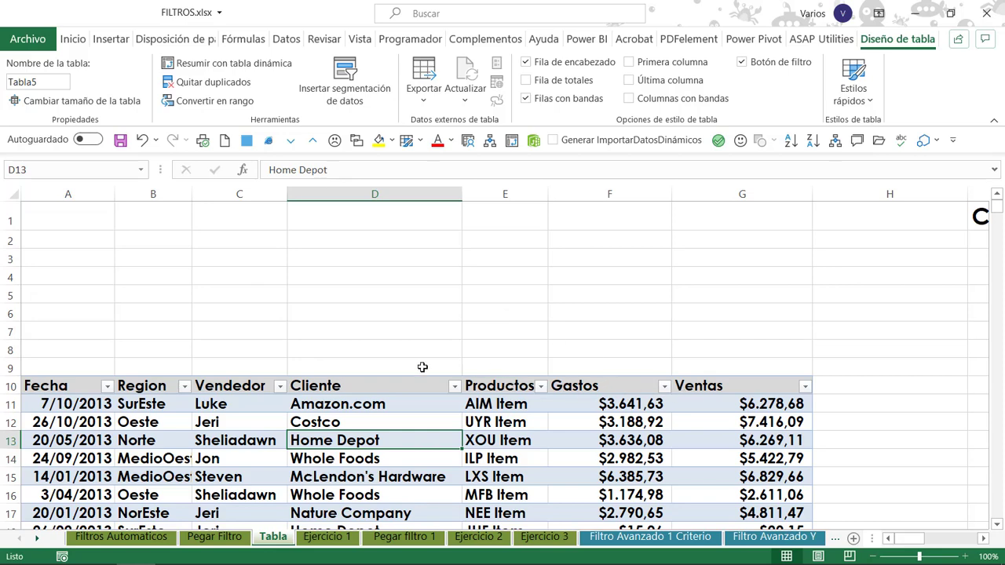
{"action": "left_click", "coordinate": [92, 390]}
{"action": "left_click", "coordinate": [620, 459]}
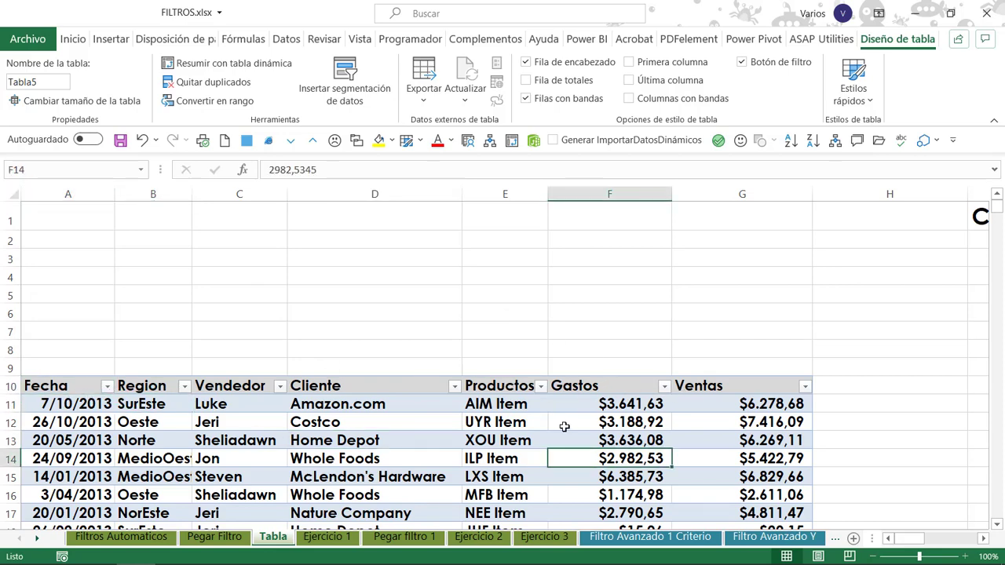
{"action": "left_click", "coordinate": [713, 428]}
{"action": "left_click", "coordinate": [263, 402]}
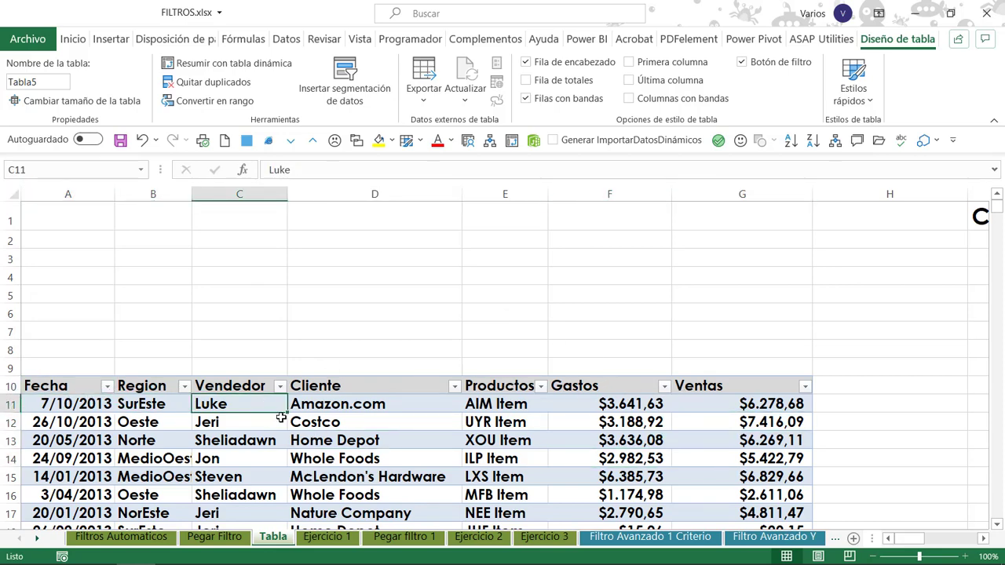
{"action": "scroll", "coordinate": [685, 250], "scroll_direction": "right", "scroll_amount": 3}
{"action": "left_click_drag", "start_coordinate": [661, 193], "coordinate": [477, 204]}
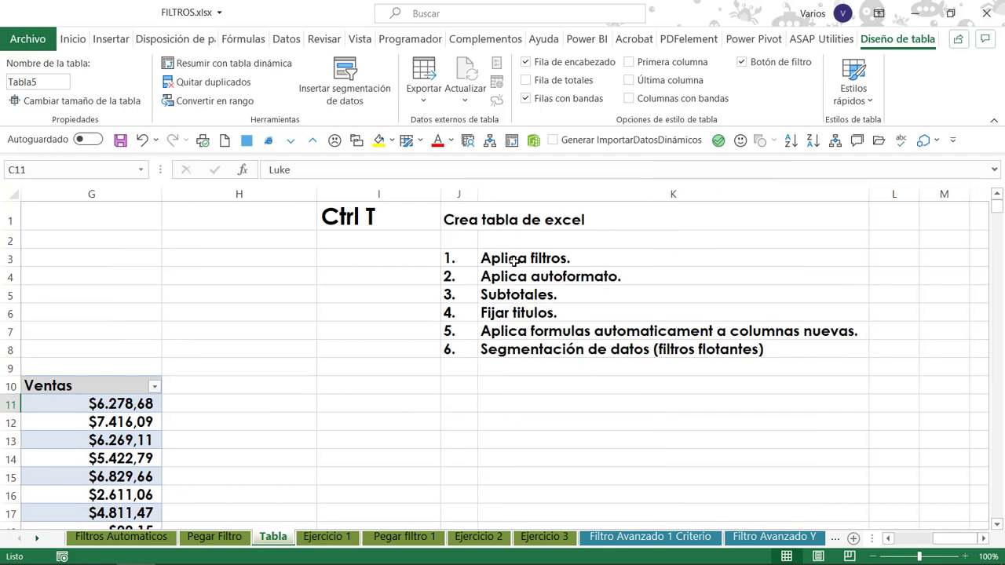
{"action": "left_click", "coordinate": [514, 261]}
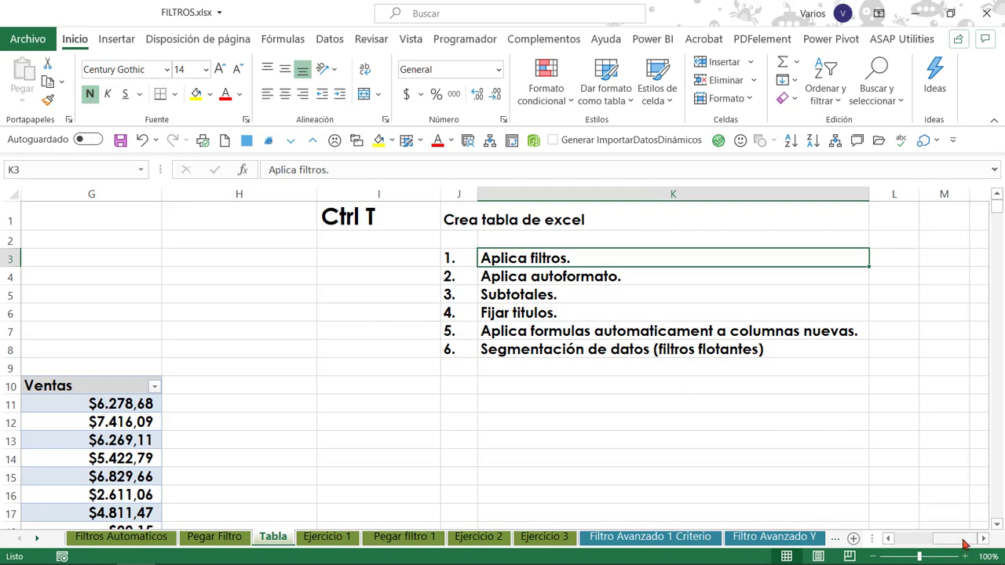
Examine the table's formatting and header filters, viewing the filter options of the Ventas column.
{"action": "left_click_drag", "start_coordinate": [964, 543], "coordinate": [897, 553]}
{"action": "left_click", "coordinate": [323, 426]}
{"action": "left_click", "coordinate": [146, 402]}
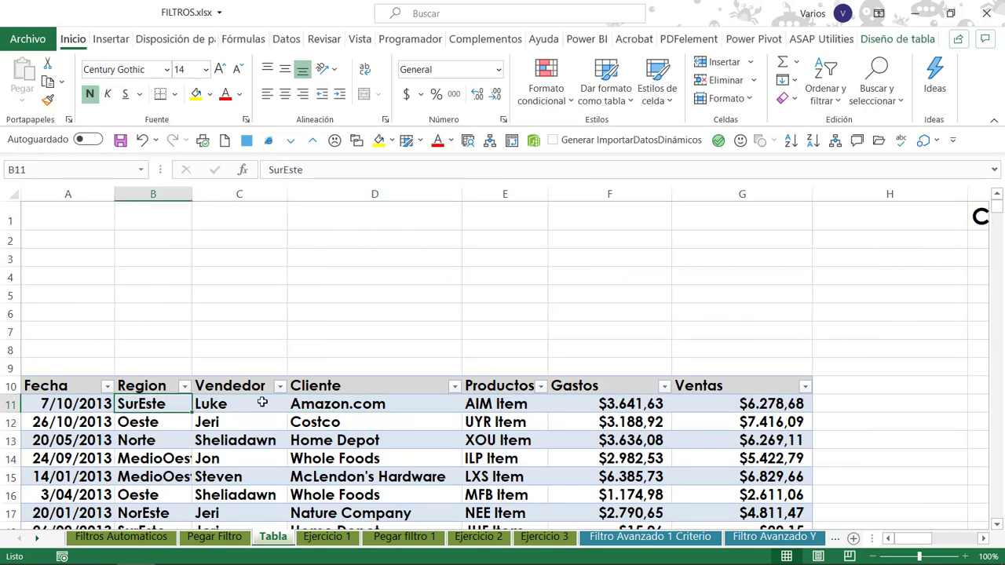
{"action": "left_click", "coordinate": [440, 416]}
{"action": "left_click", "coordinate": [561, 407]}
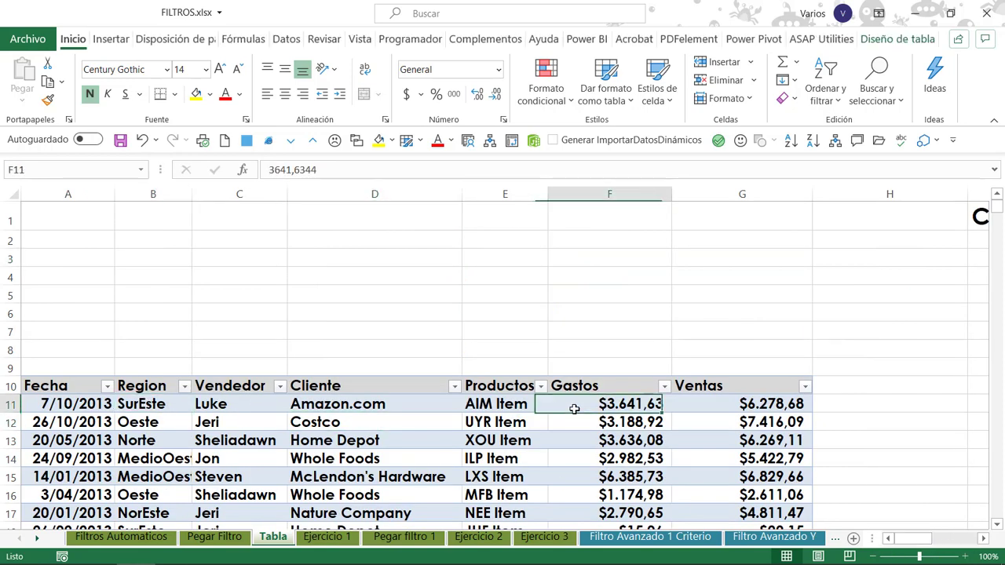
{"action": "left_click", "coordinate": [727, 405]}
{"action": "left_click", "coordinate": [589, 420]}
{"action": "left_click", "coordinate": [397, 409]}
{"action": "left_click", "coordinate": [245, 406]}
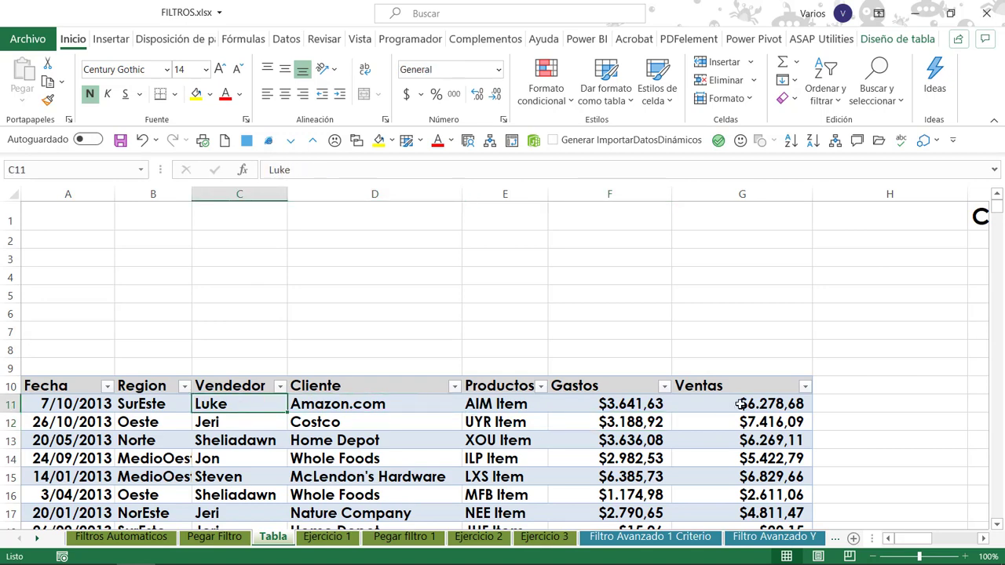
{"action": "left_click", "coordinate": [805, 387]}
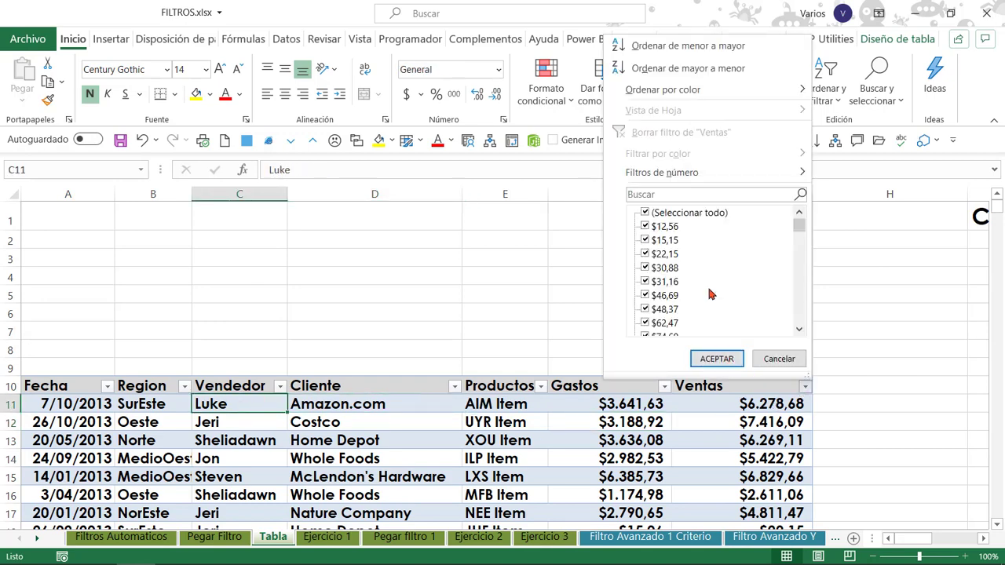
{"action": "left_click", "coordinate": [664, 386]}
{"action": "left_click", "coordinate": [478, 453]}
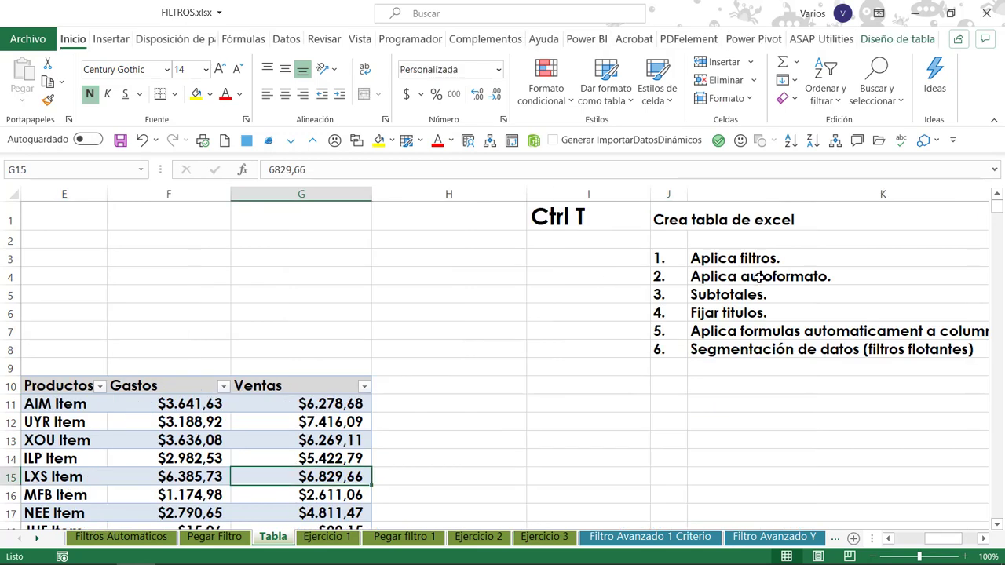
Examine how the column titles behave while browsing the table down past row 142 and back up to row 113.
{"action": "left_click", "coordinate": [335, 425]}
{"action": "left_click", "coordinate": [890, 538]}
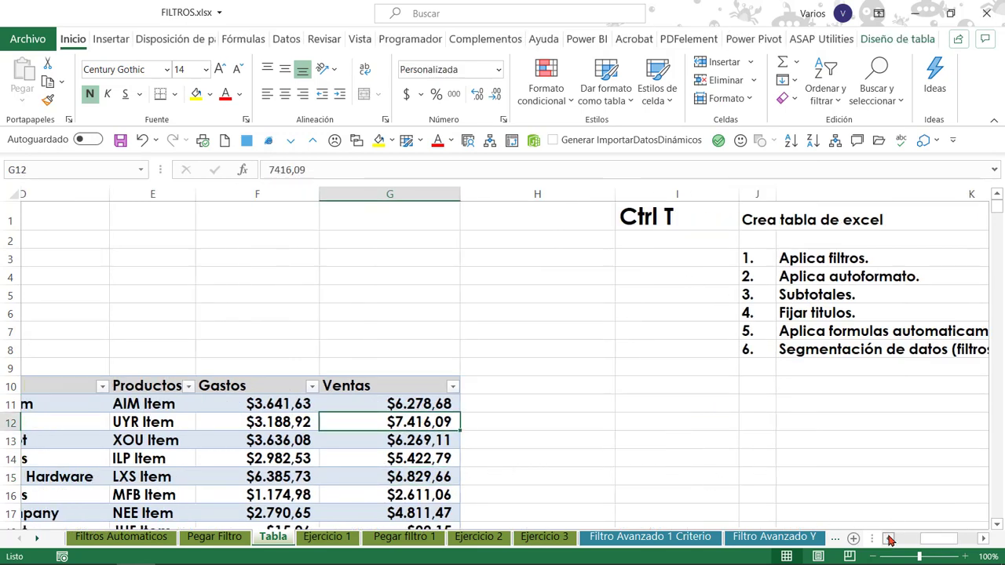
{"action": "left_click", "coordinate": [185, 402]}
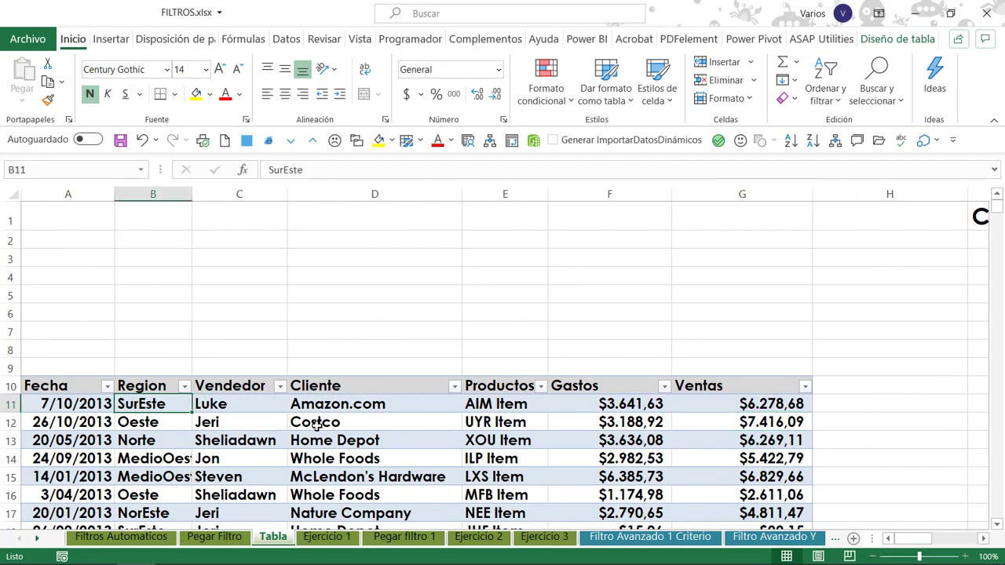
{"action": "scroll", "coordinate": [473, 420], "scroll_direction": "down", "scroll_amount": 4}
{"action": "scroll", "coordinate": [628, 423], "scroll_direction": "down", "scroll_amount": 20}
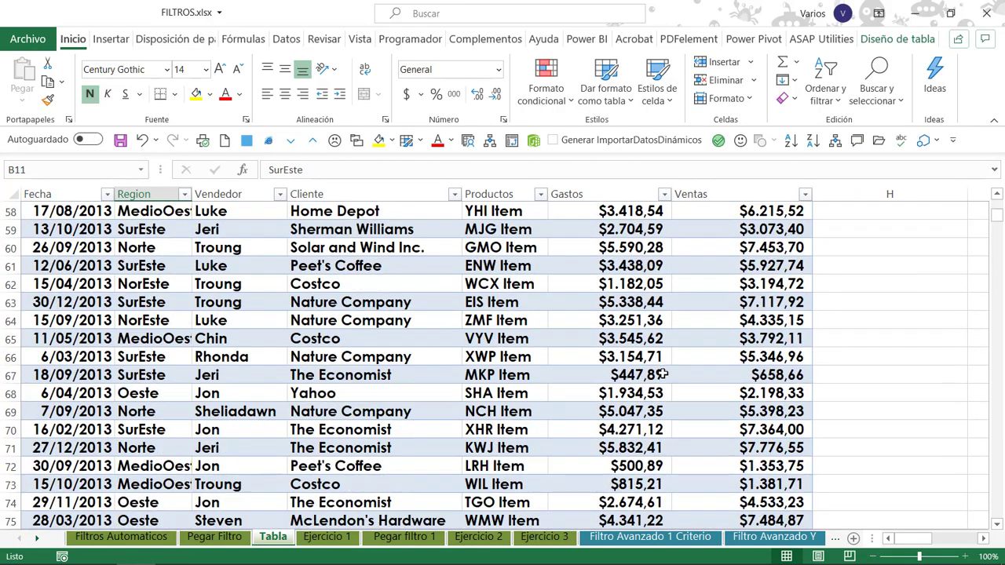
{"action": "left_click", "coordinate": [729, 377]}
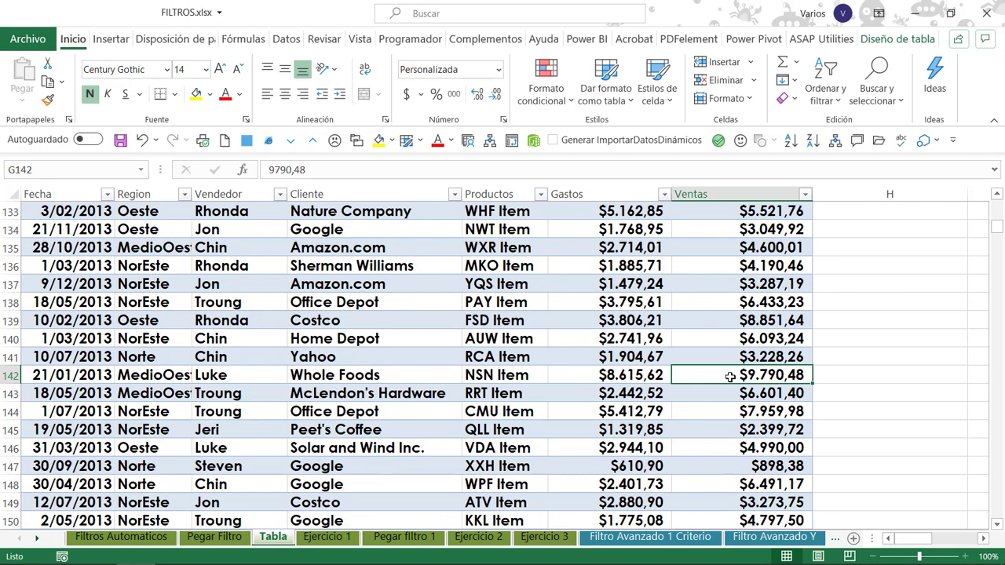
{"action": "left_click", "coordinate": [216, 284]}
{"action": "left_click", "coordinate": [74, 250]}
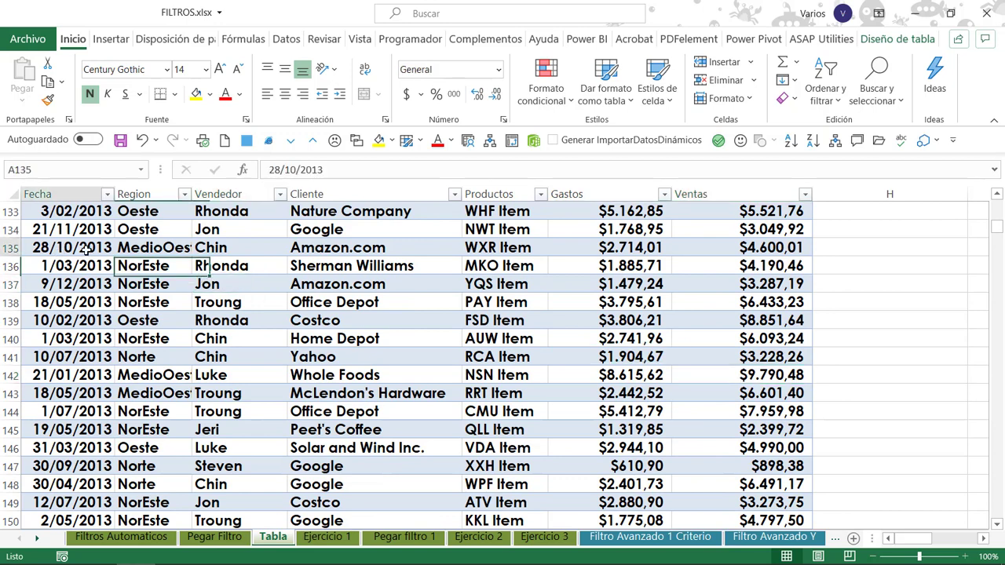
{"action": "left_click", "coordinate": [291, 267]}
{"action": "scroll", "coordinate": [581, 287], "scroll_direction": "up", "scroll_amount": 5}
{"action": "left_click", "coordinate": [589, 285]}
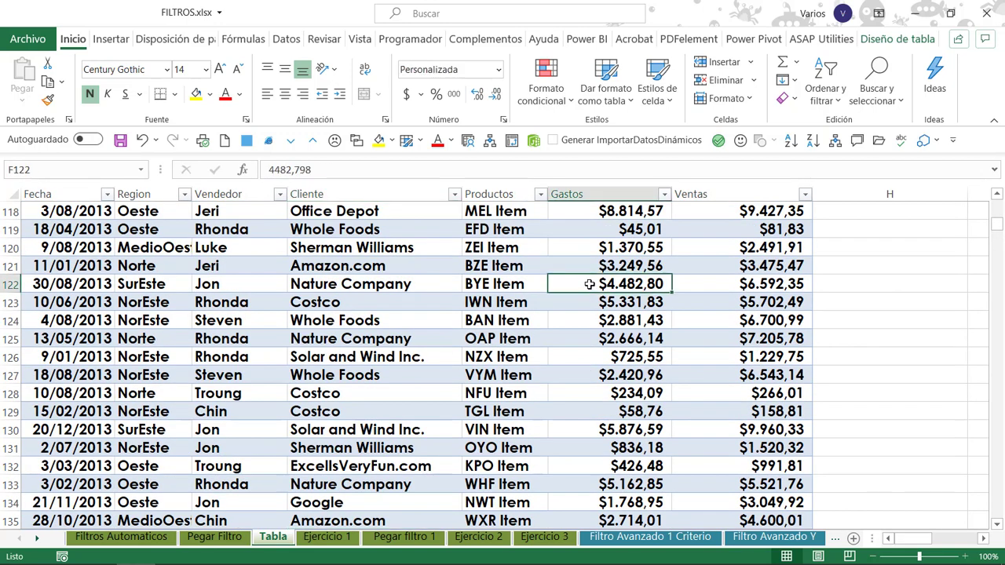
{"action": "scroll", "coordinate": [579, 275], "scroll_direction": "up", "scroll_amount": 3}
{"action": "left_click", "coordinate": [483, 281]}
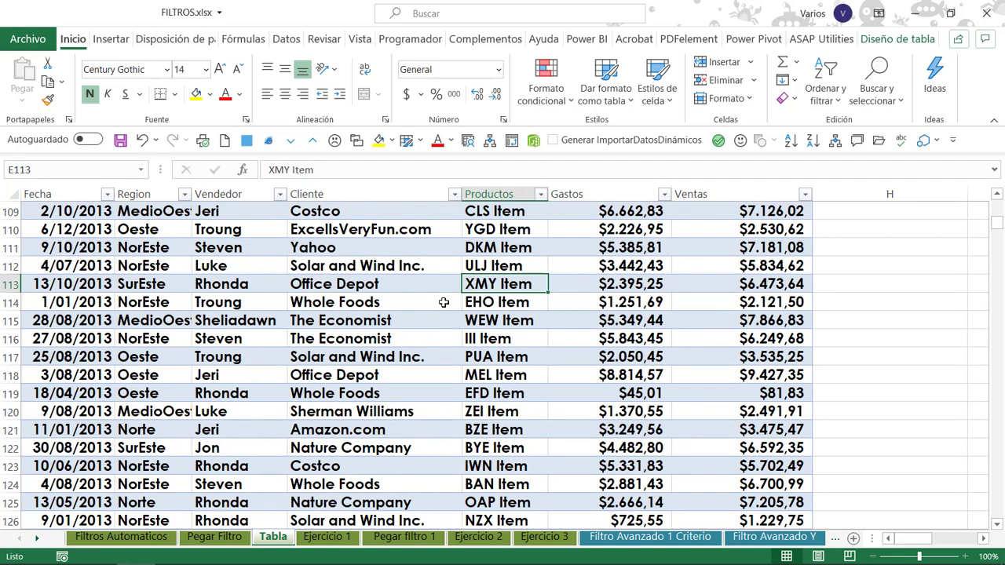
Return to the start of the sales table and examine its header row and first records.
{"action": "scroll", "coordinate": [340, 314], "scroll_direction": "up", "scroll_amount": 20}
{"action": "left_click", "coordinate": [338, 338]}
{"action": "left_click", "coordinate": [250, 374]}
{"action": "left_click", "coordinate": [200, 284]}
{"action": "left_click", "coordinate": [414, 306]}
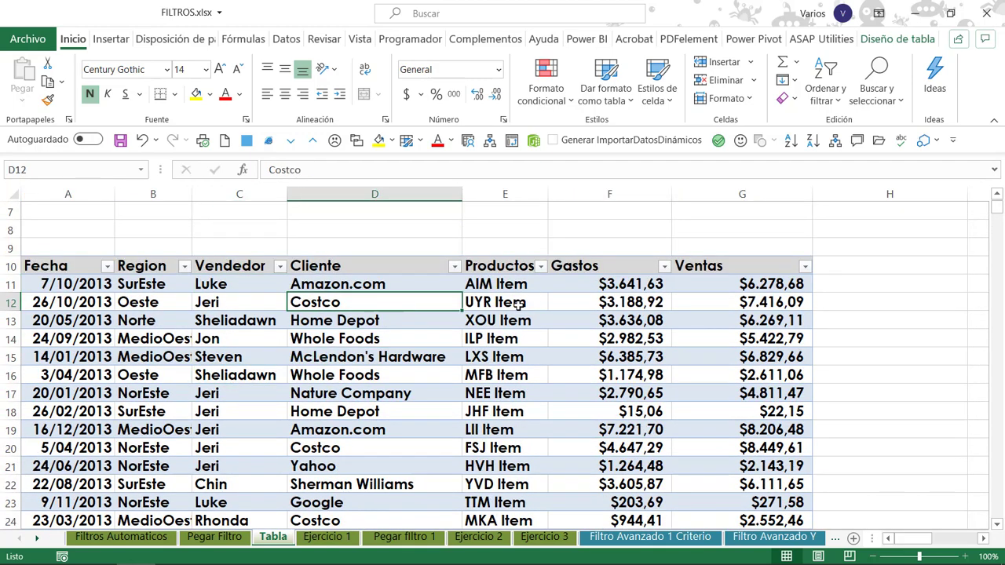
{"action": "left_click", "coordinate": [558, 307]}
{"action": "left_click", "coordinate": [522, 357]}
Apply the dark red table style from the Oscuro group to the sales table.
{"action": "left_click", "coordinate": [627, 338]}
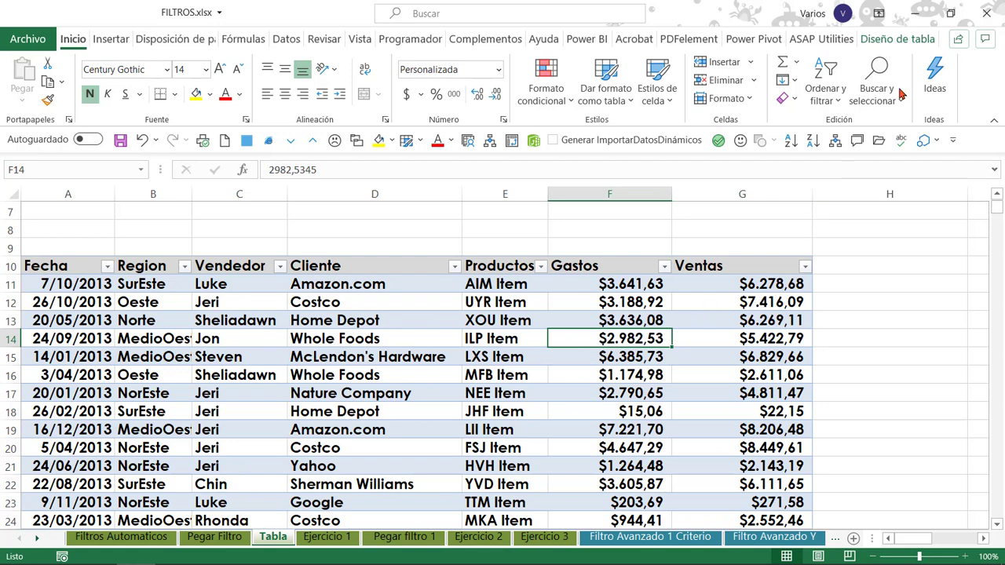
{"action": "left_click", "coordinate": [897, 41]}
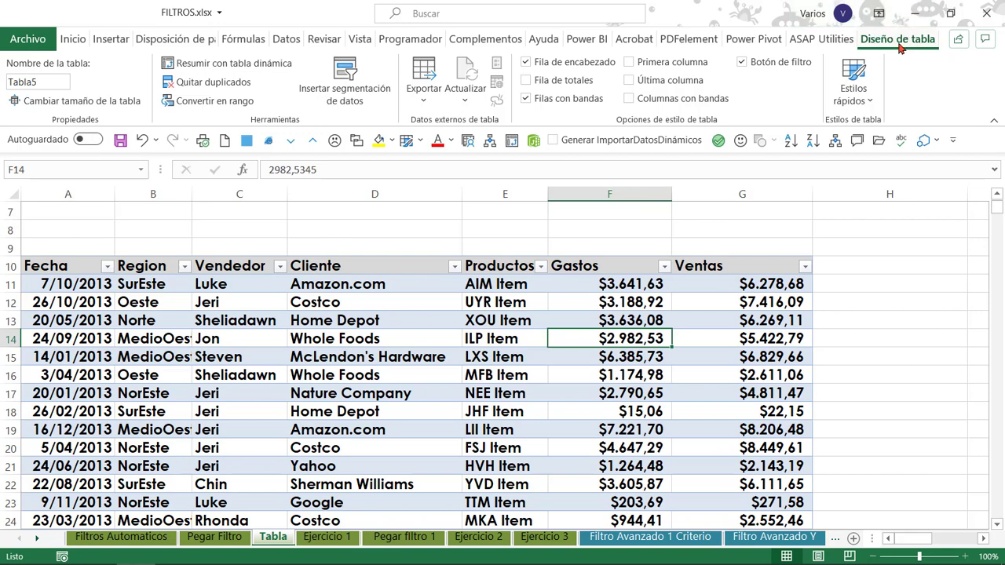
{"action": "left_click", "coordinate": [869, 103]}
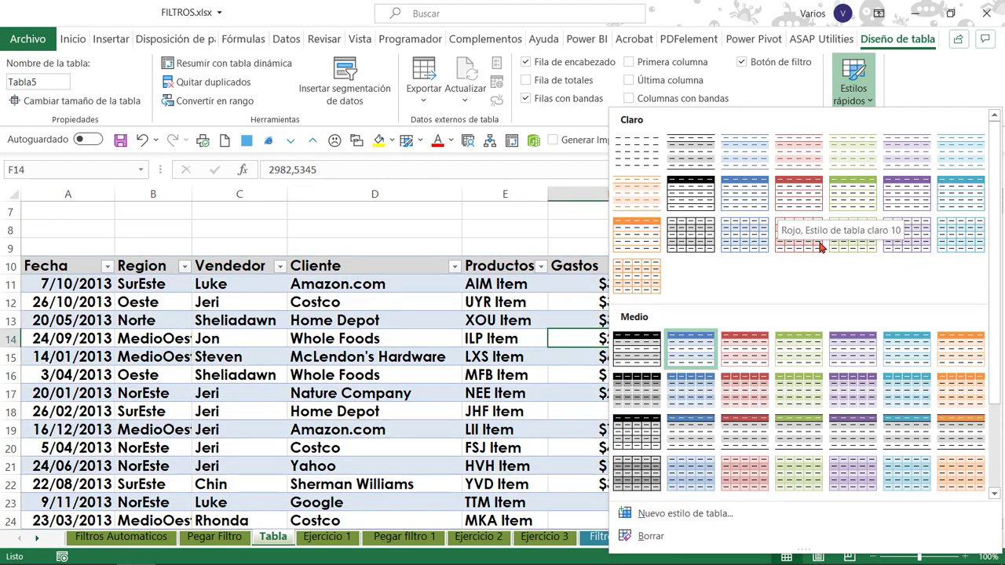
{"action": "scroll", "coordinate": [789, 353], "scroll_direction": "down", "scroll_amount": 3}
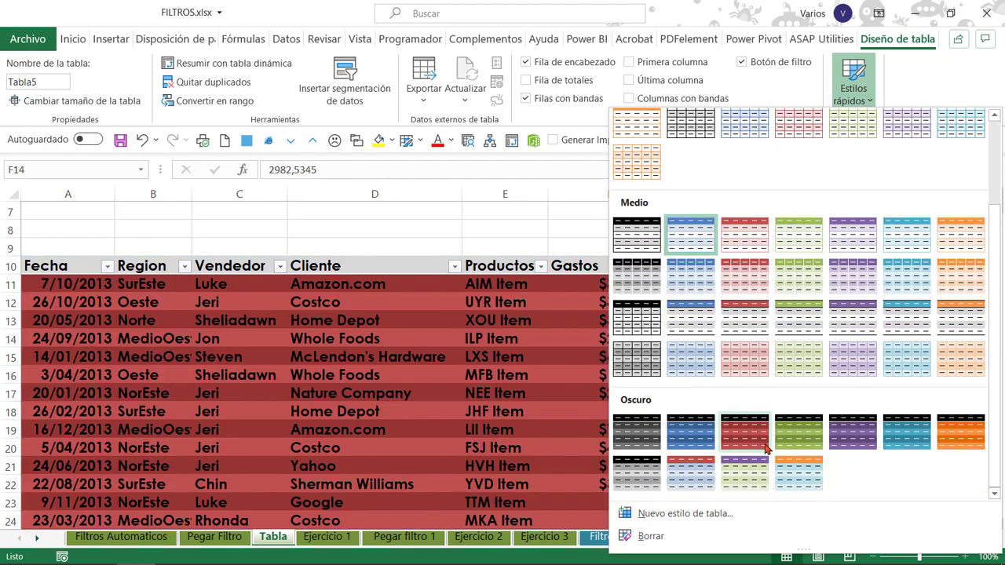
{"action": "left_click", "coordinate": [756, 437]}
{"action": "left_click", "coordinate": [439, 322]}
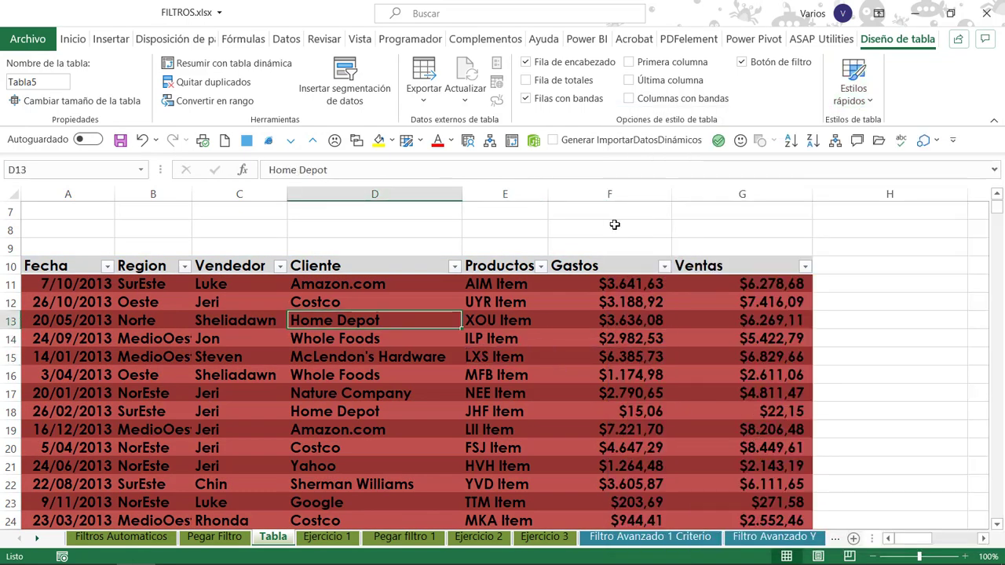
Change the sales table to the teal banded style in the first row of the Medio group.
{"action": "left_click", "coordinate": [853, 82]}
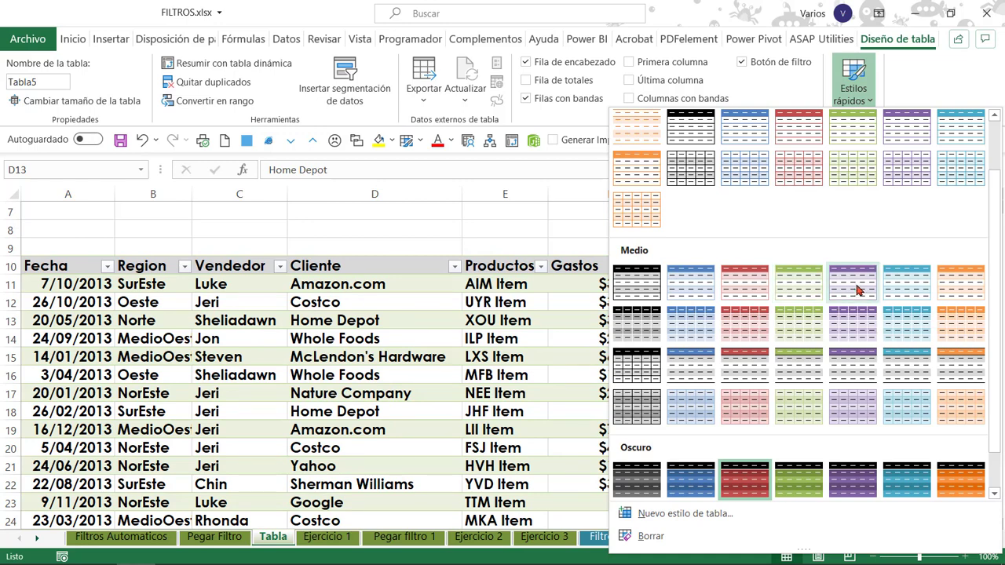
{"action": "left_click", "coordinate": [906, 284]}
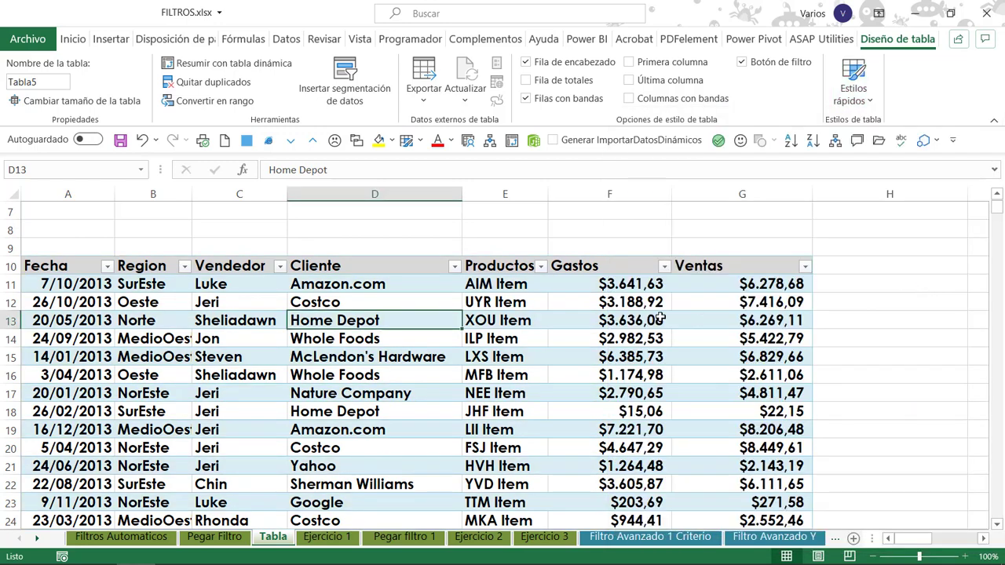
{"action": "key", "text": "Right"}
{"action": "key", "text": "Right"}
Apply the red table style in the second row of the Medio group to the sales table.
{"action": "left_click", "coordinate": [854, 90]}
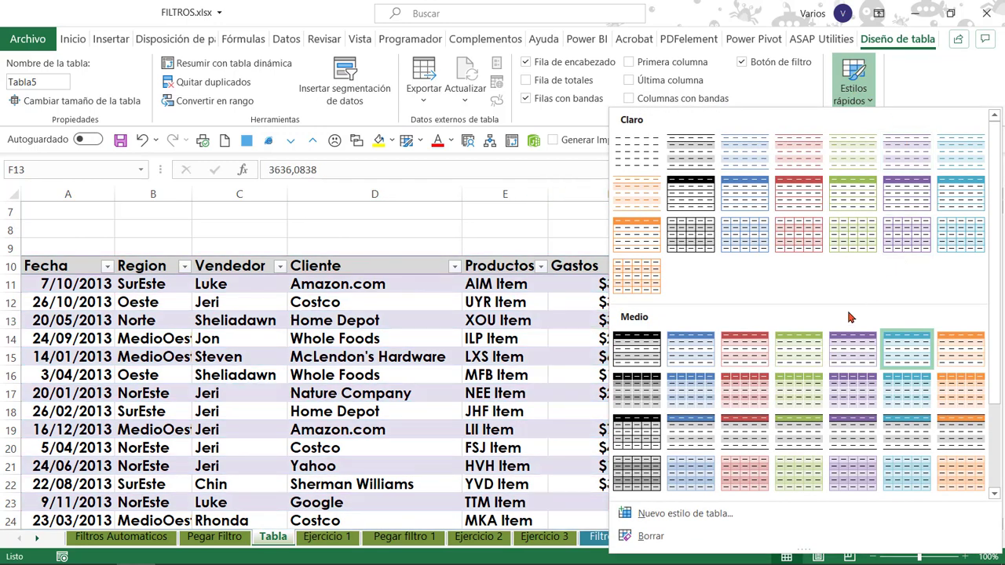
{"action": "left_click", "coordinate": [746, 386]}
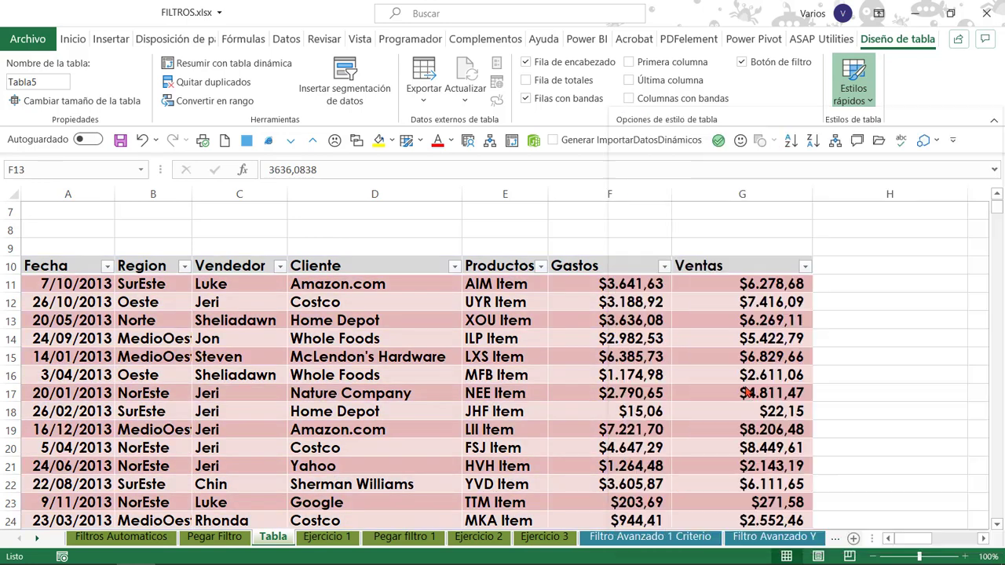
{"action": "left_click", "coordinate": [370, 300]}
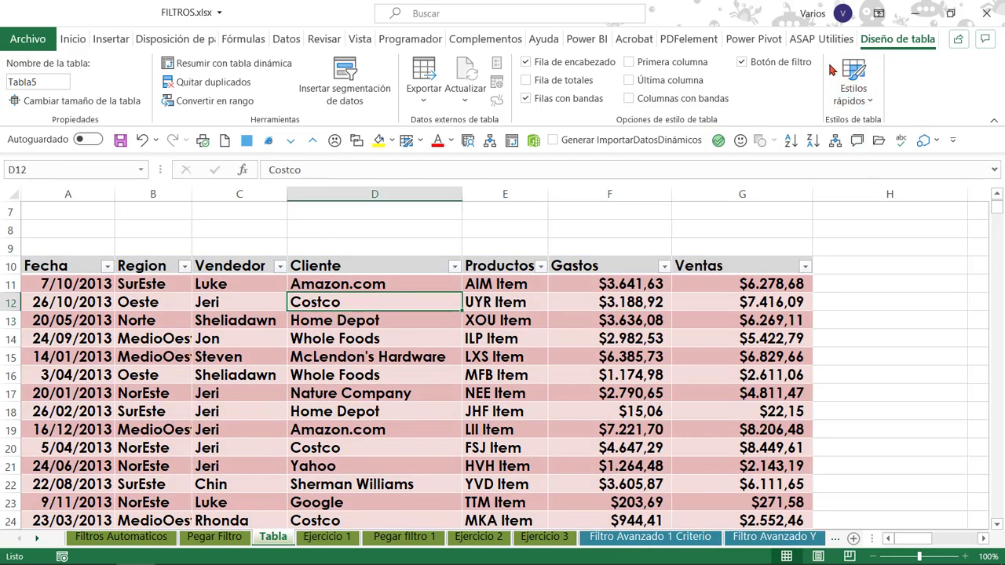
{"action": "left_click", "coordinate": [397, 343]}
{"action": "left_click", "coordinate": [571, 335]}
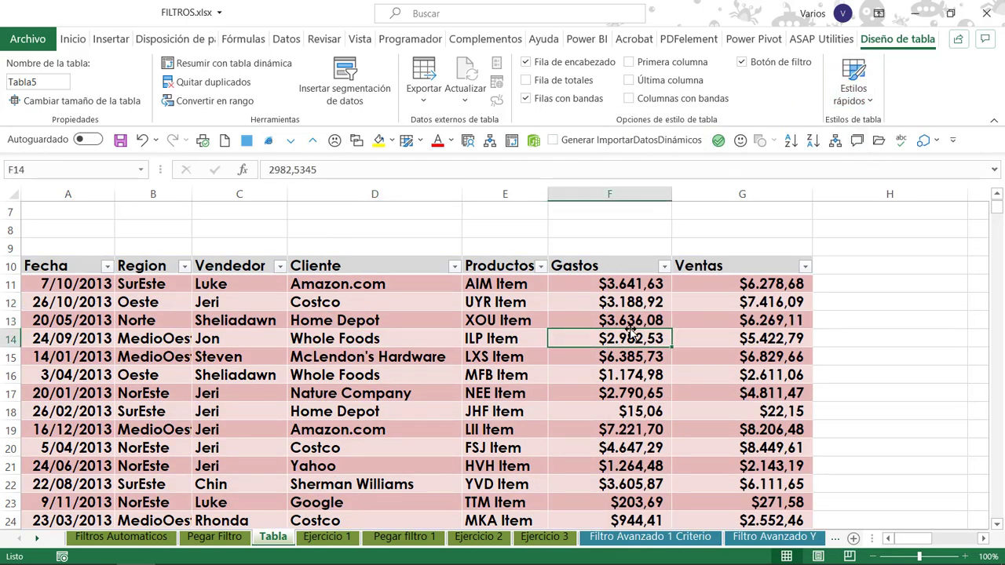
Examine the restyled table and view the filter options of the Ventas column without applying a filter.
{"action": "left_click", "coordinate": [345, 283]}
{"action": "left_click", "coordinate": [777, 270]}
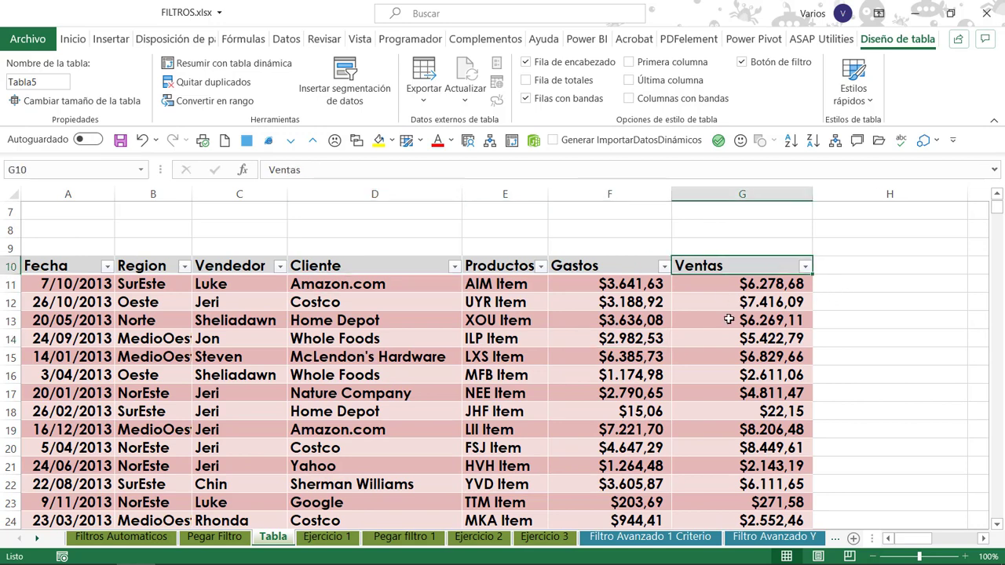
{"action": "left_click", "coordinate": [805, 266]}
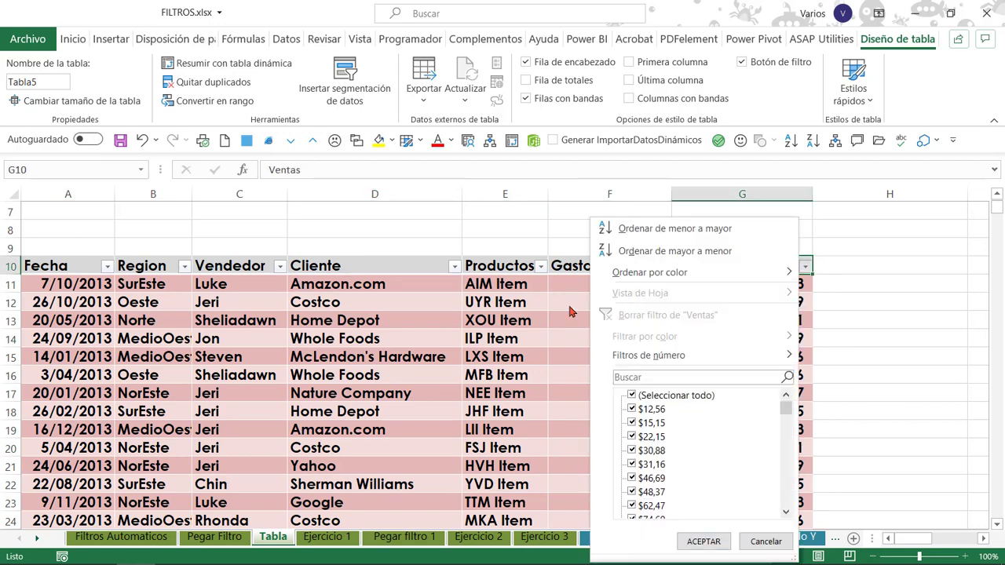
{"action": "left_click", "coordinate": [804, 266]}
{"action": "left_click_drag", "start_coordinate": [439, 291], "coordinate": [666, 320]}
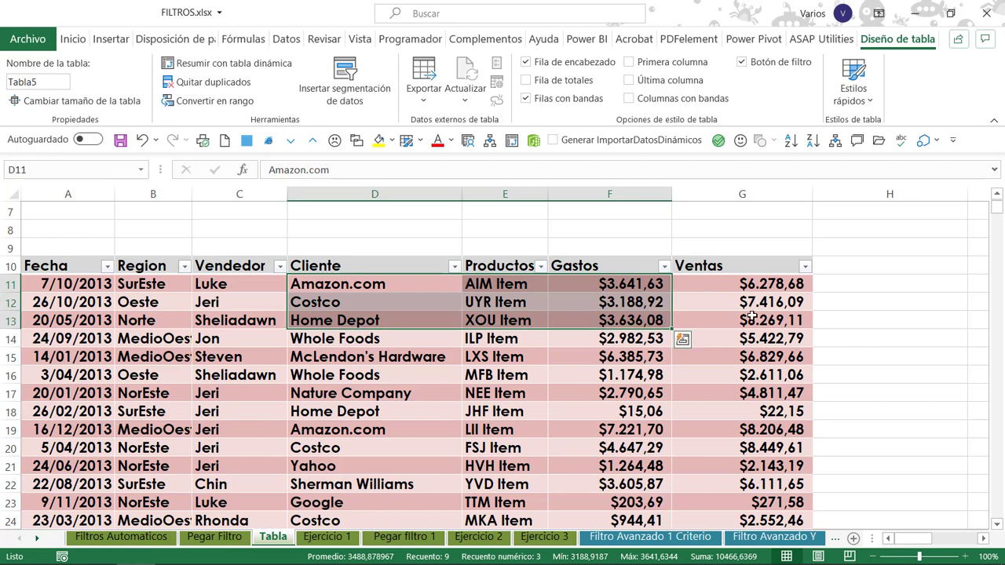
Read the table feature notes in columns J and K, highlighting item 3, Subtotales.
{"action": "scroll", "coordinate": [986, 542], "scroll_direction": "right", "scroll_amount": 4}
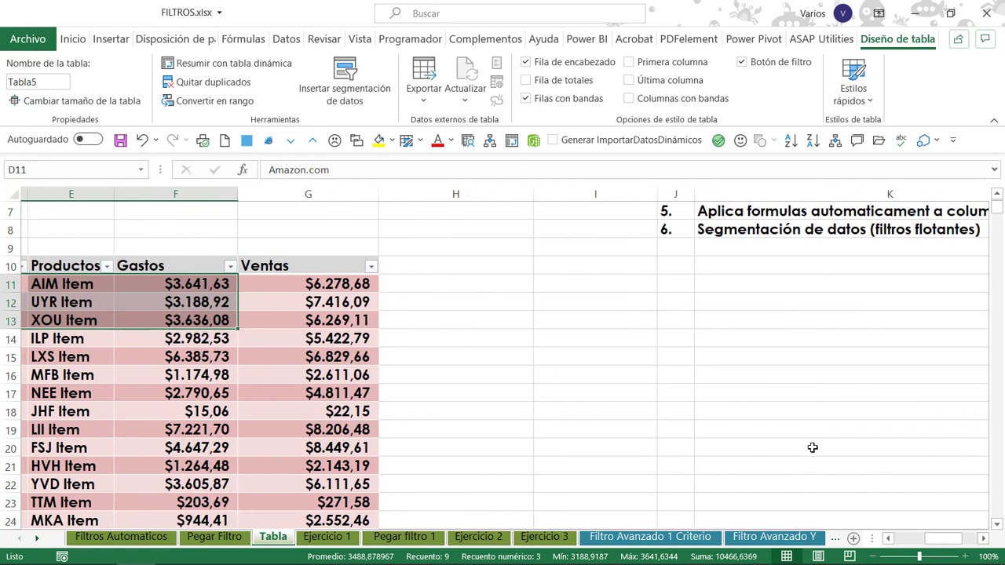
{"action": "scroll", "coordinate": [752, 372], "scroll_direction": "up", "scroll_amount": 2}
{"action": "left_click", "coordinate": [698, 296]}
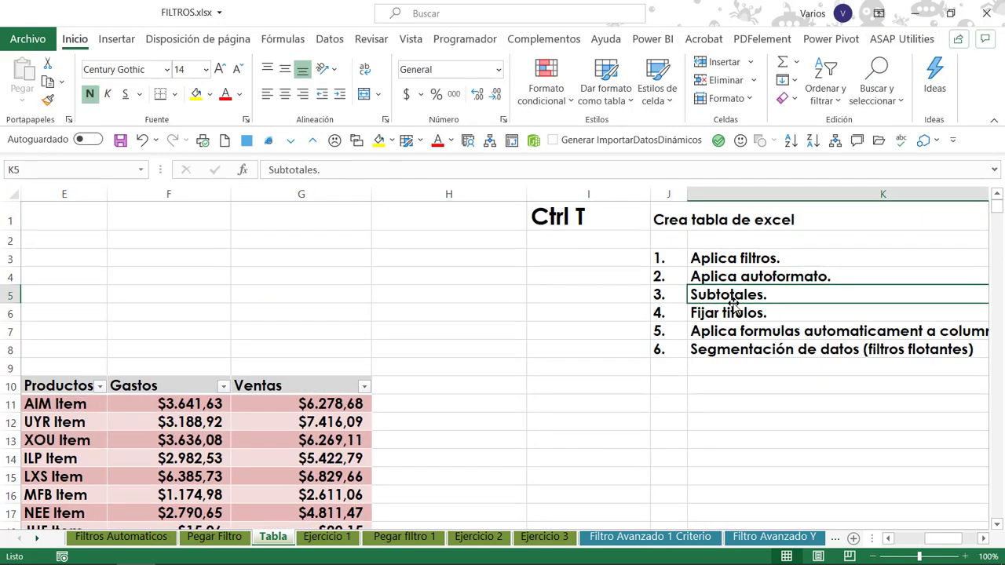
{"action": "left_click_drag", "start_coordinate": [661, 294], "coordinate": [821, 292]}
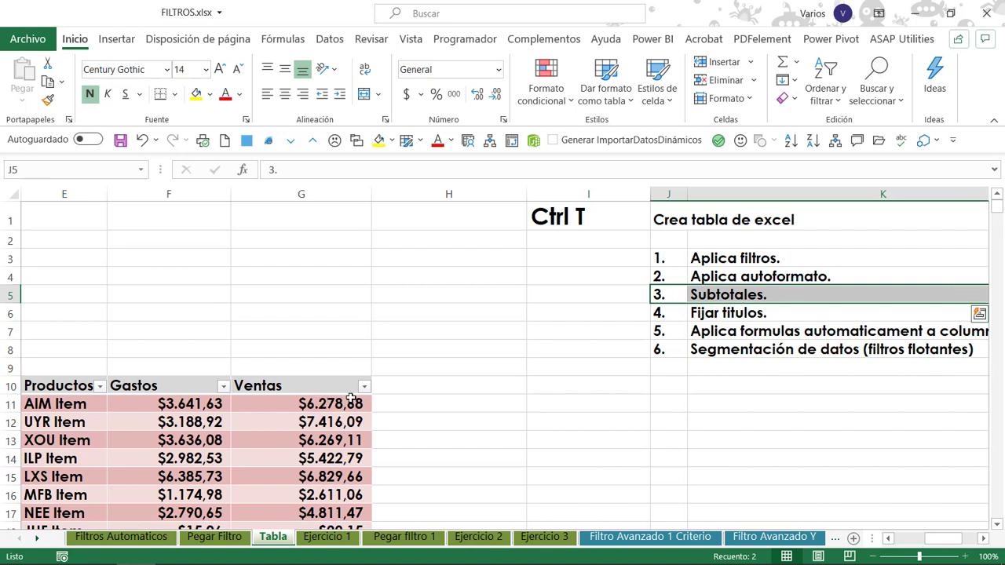
Add a totals row (Fila de totales) to the sales table.
{"action": "left_click", "coordinate": [259, 418]}
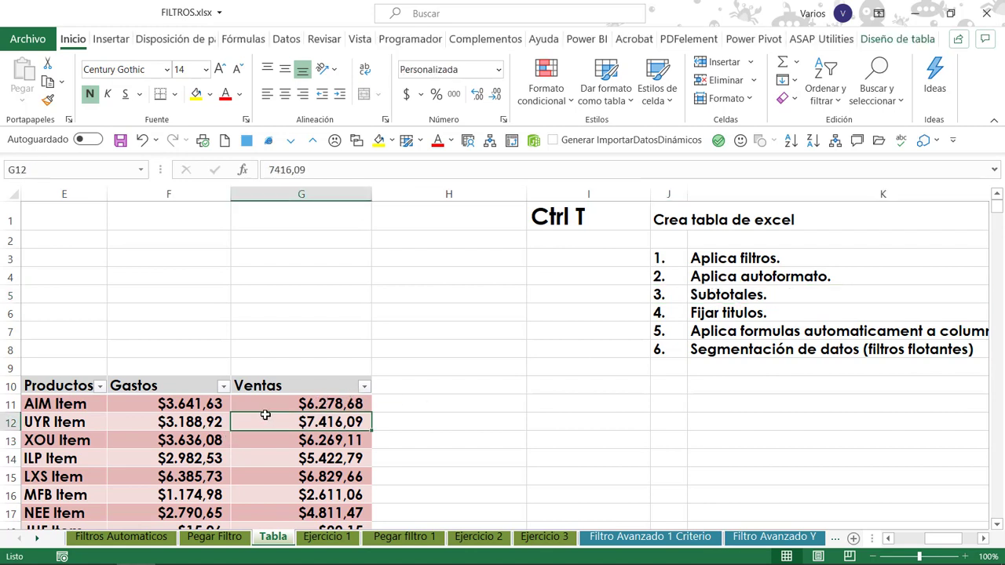
{"action": "left_click", "coordinate": [891, 38]}
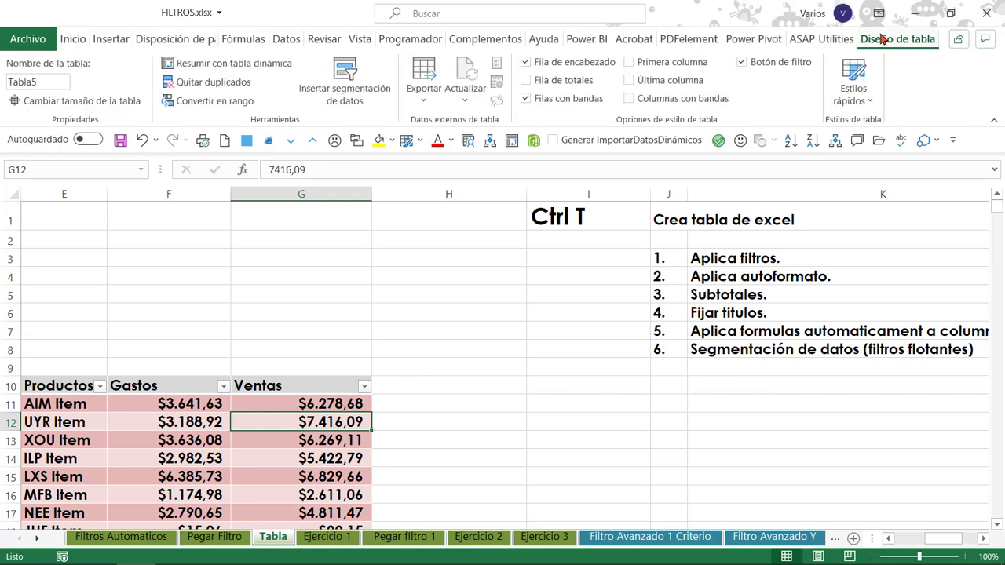
{"action": "left_click", "coordinate": [526, 82]}
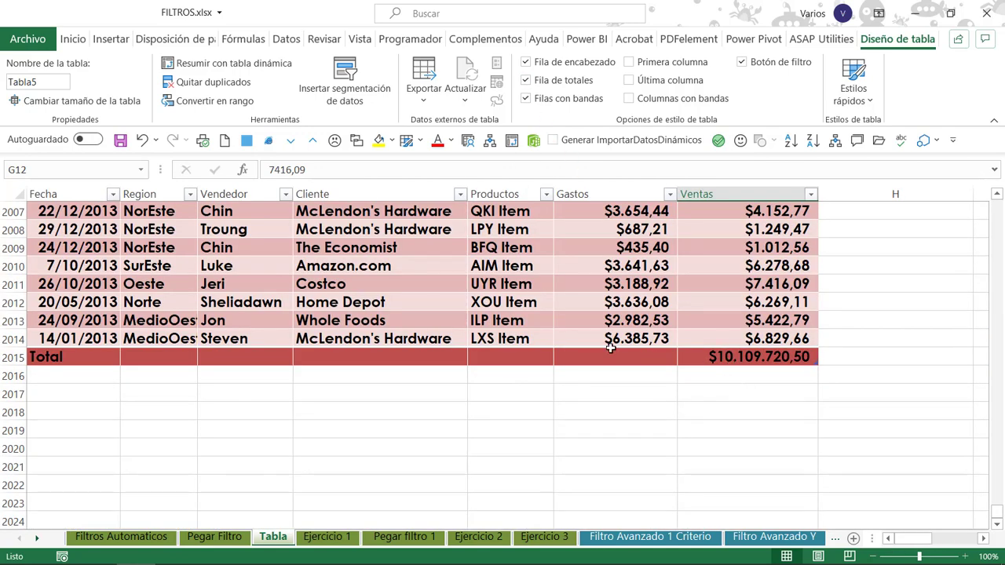
Examine the totals row in row 2015, from the Total label in Fecha to the Ventas total.
{"action": "left_click", "coordinate": [175, 325]}
{"action": "left_click", "coordinate": [739, 338]}
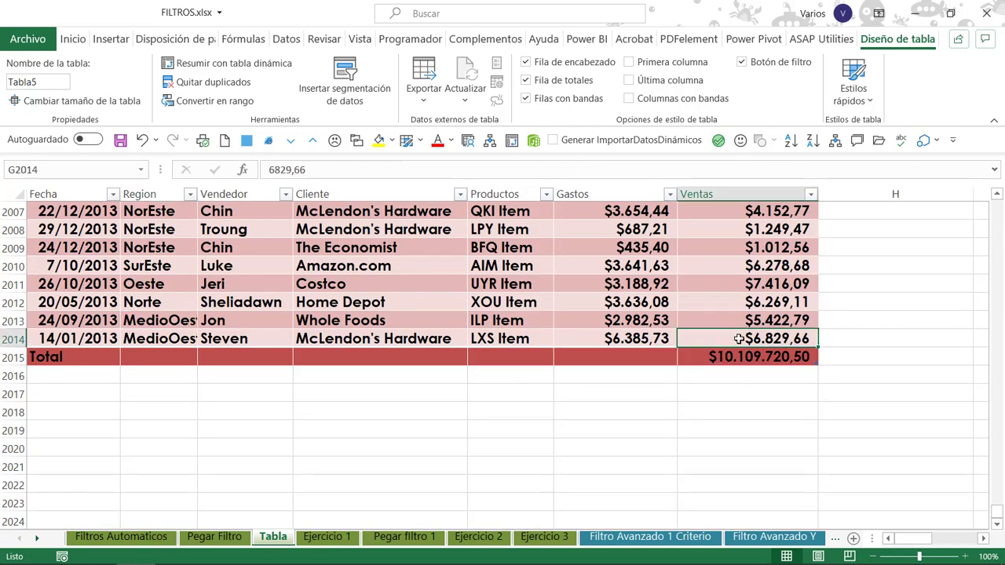
{"action": "left_click", "coordinate": [730, 356]}
{"action": "left_click", "coordinate": [305, 357]}
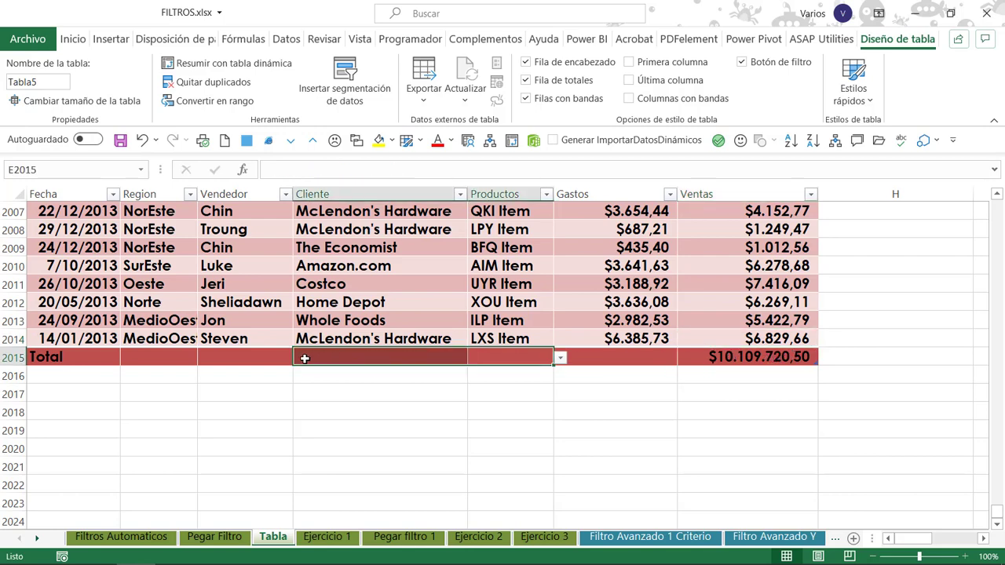
{"action": "left_click_drag", "start_coordinate": [62, 358], "coordinate": [714, 352]}
{"action": "left_click", "coordinate": [713, 354]}
{"action": "left_click", "coordinate": [57, 357]}
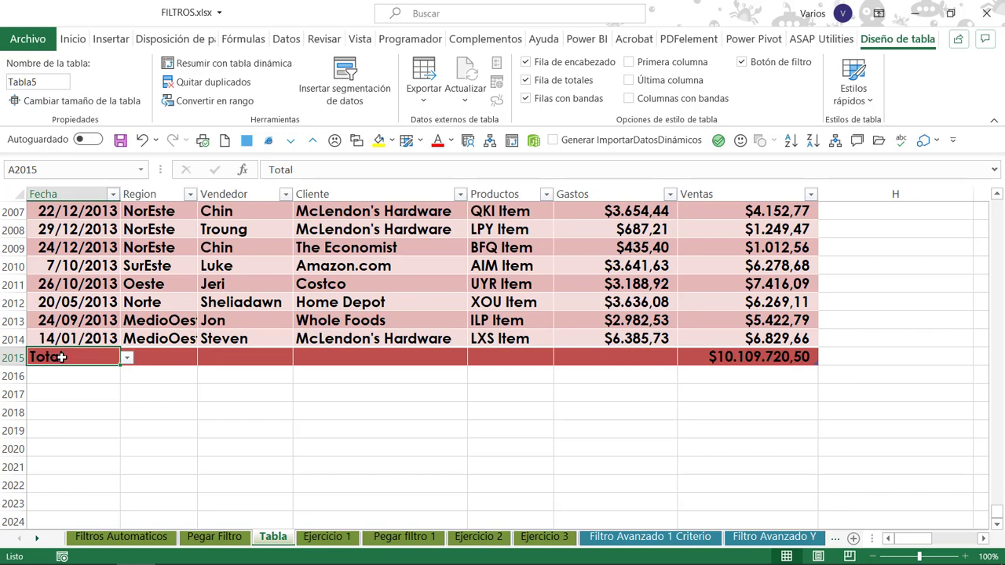
Inspect the formula behind the Ventas total in G2015 without changing it.
{"action": "left_click", "coordinate": [759, 356]}
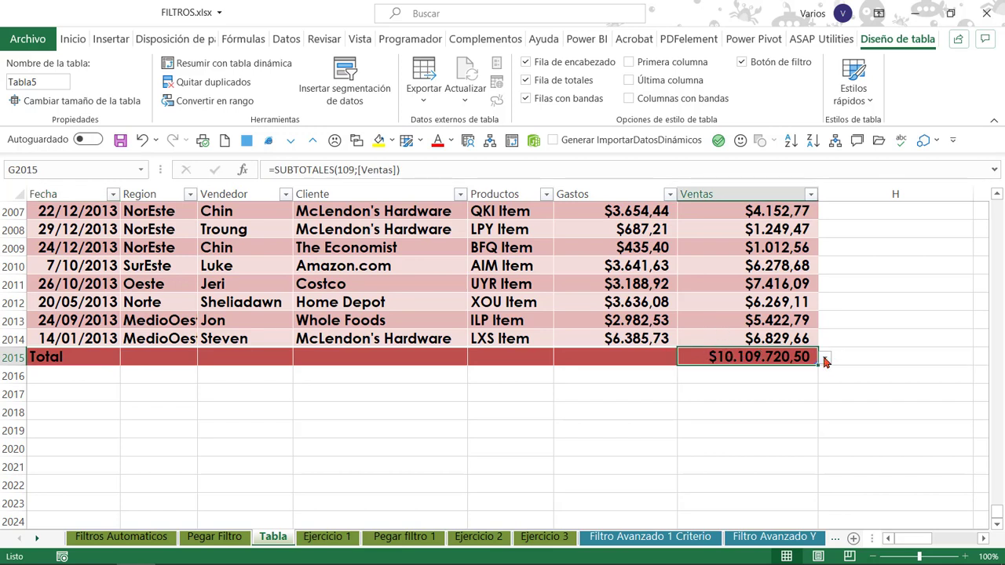
{"action": "left_click", "coordinate": [425, 169]}
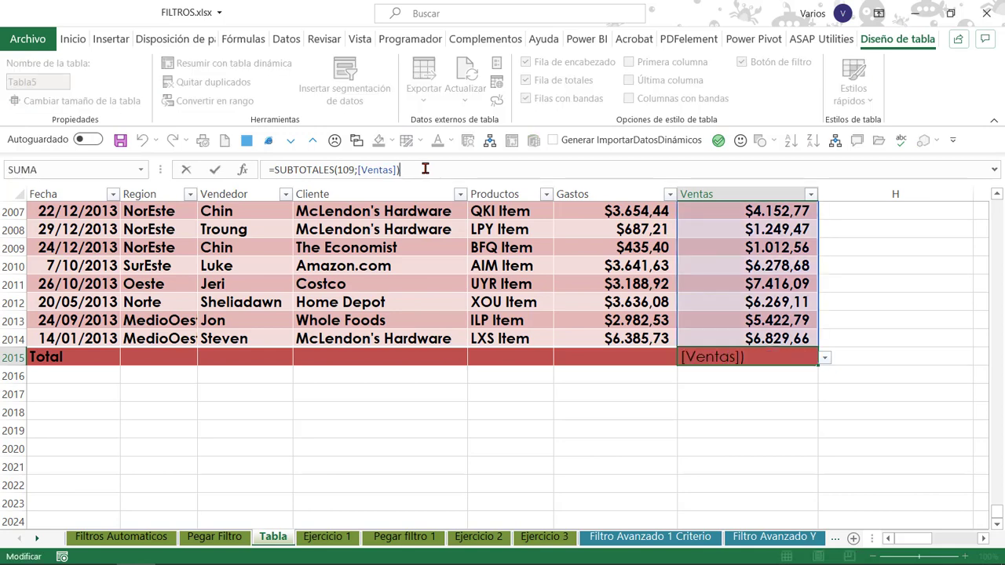
{"action": "key", "text": "Escape"}
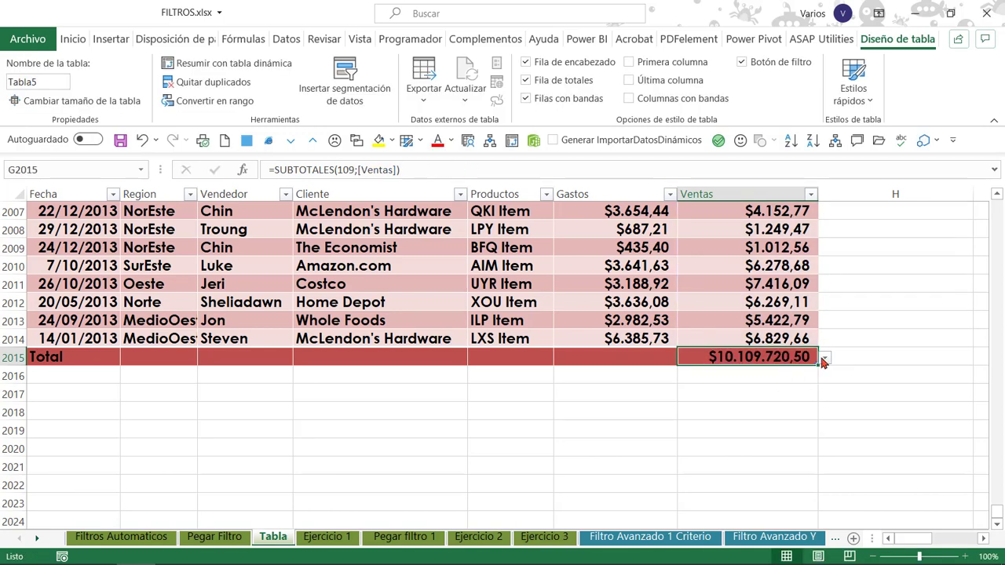
Try the Promedio, Recuento, Contar números, Máx. and Mín. functions in the Ventas total, ending back on Suma.
{"action": "left_click", "coordinate": [823, 359]}
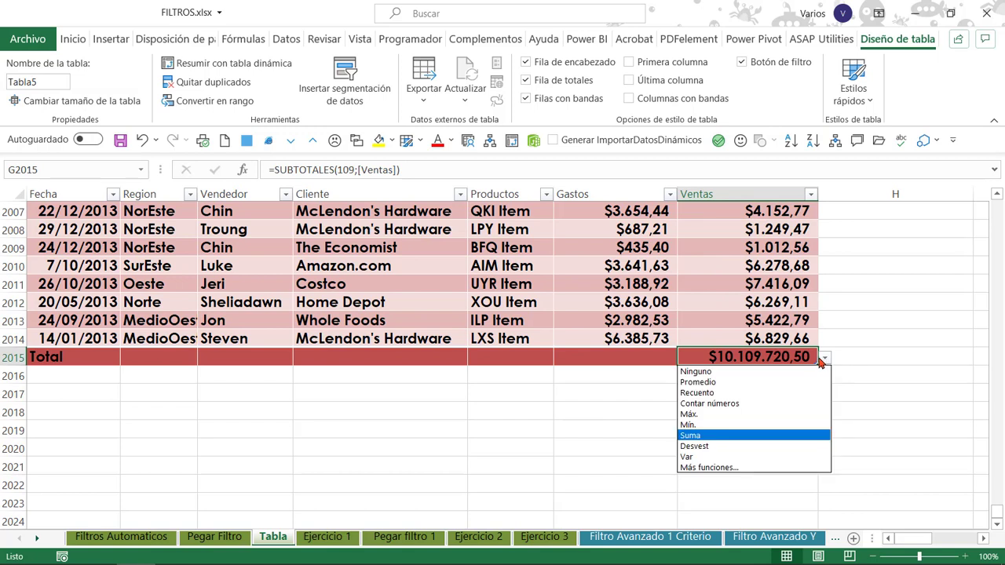
{"action": "left_click", "coordinate": [765, 382]}
{"action": "left_click", "coordinate": [825, 359]}
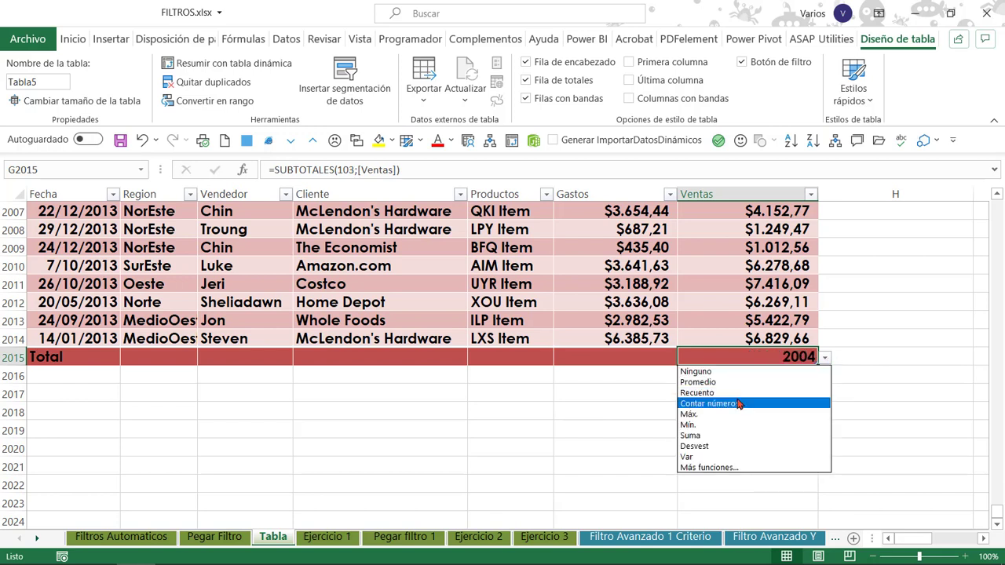
{"action": "left_click", "coordinate": [742, 403]}
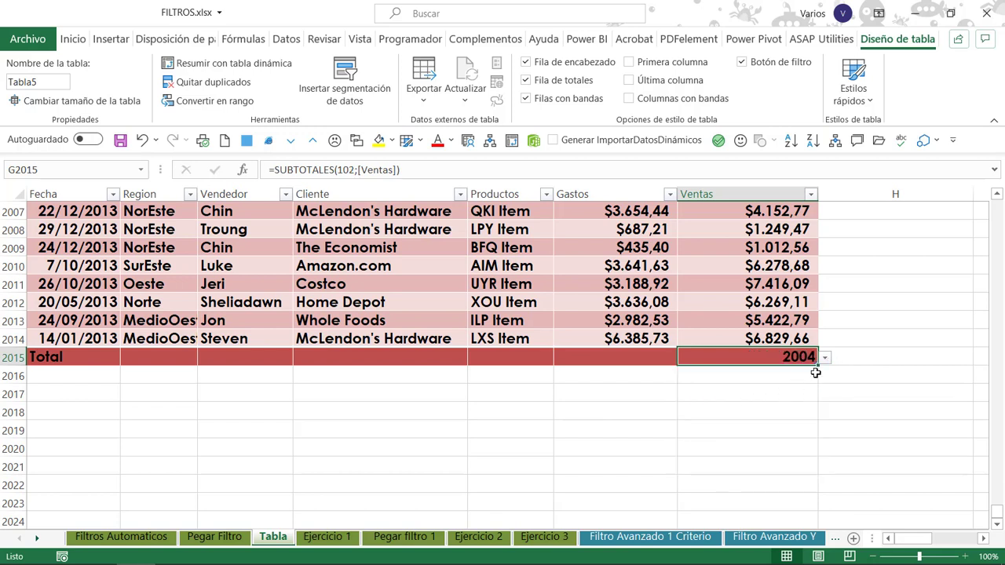
{"action": "left_click", "coordinate": [825, 357]}
{"action": "left_click", "coordinate": [706, 415]}
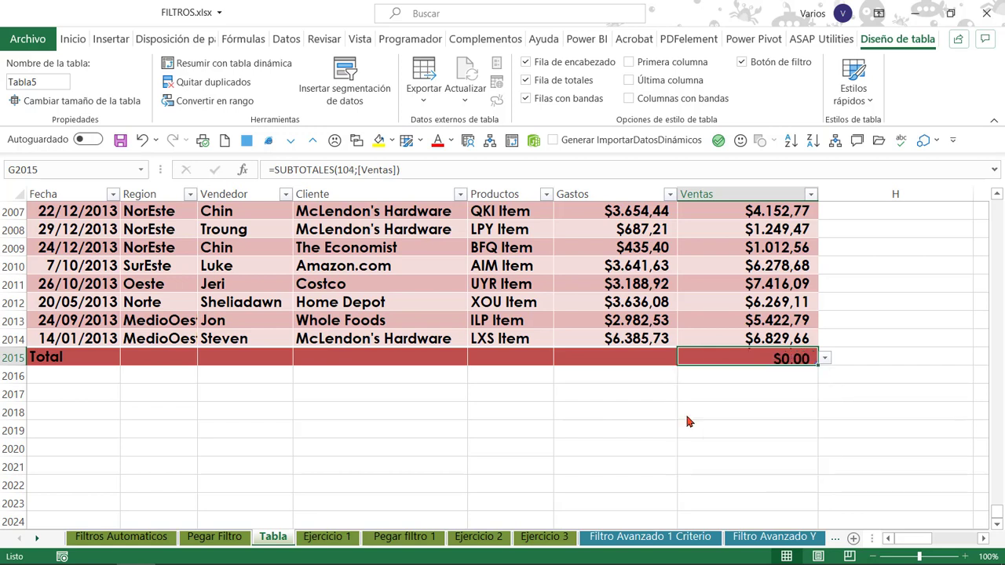
{"action": "left_click", "coordinate": [824, 358]}
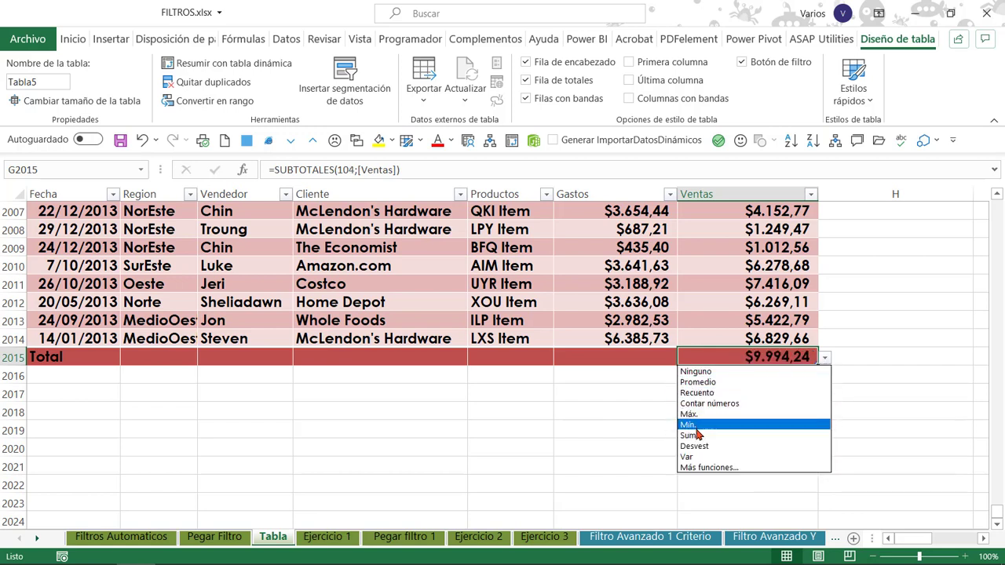
{"action": "left_click", "coordinate": [789, 426]}
{"action": "left_click", "coordinate": [824, 358]}
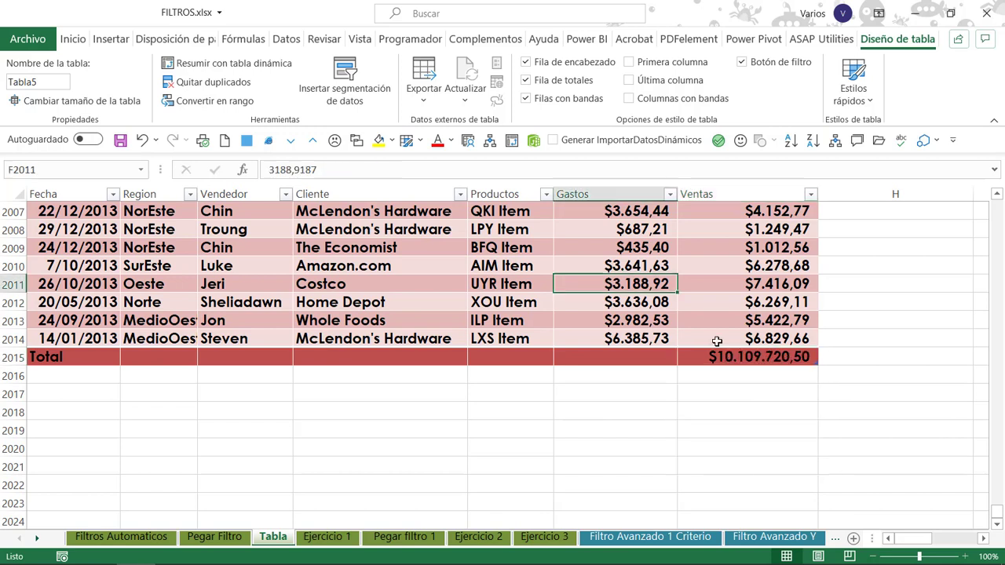
Review the Ventas total in G2015 and its available functions, keeping Suma.
{"action": "left_click", "coordinate": [757, 358]}
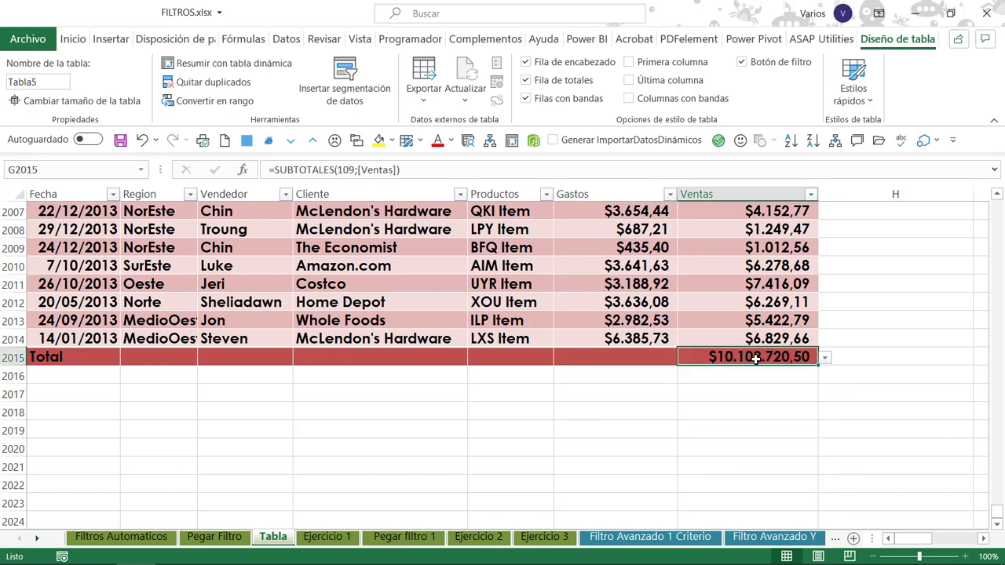
{"action": "left_click", "coordinate": [823, 363]}
{"action": "left_click", "coordinate": [742, 357]}
Set the Vendedor cell of the totals row (C2015) to the Recuento function.
{"action": "left_click", "coordinate": [241, 355]}
{"action": "left_click", "coordinate": [300, 358]}
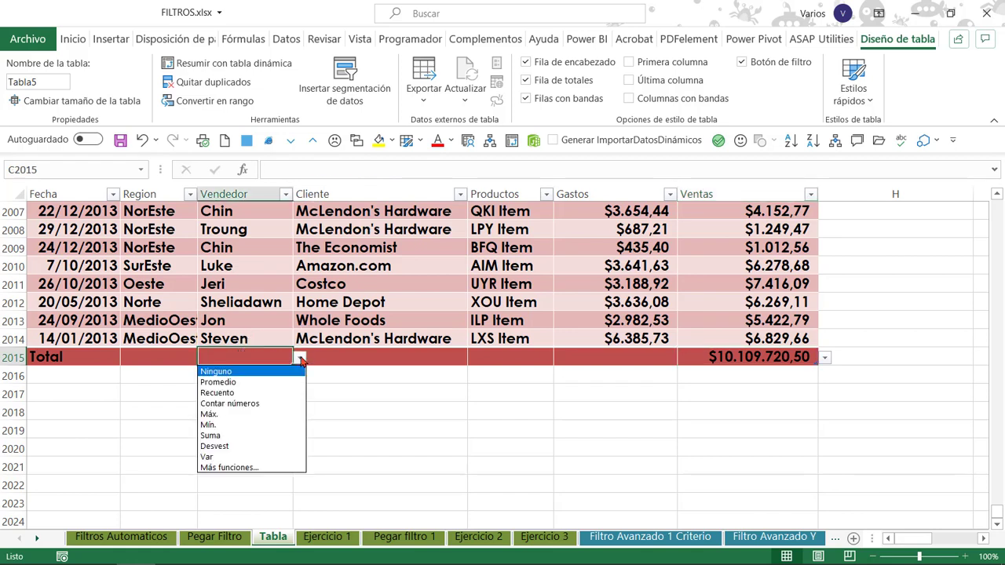
{"action": "left_click", "coordinate": [281, 394]}
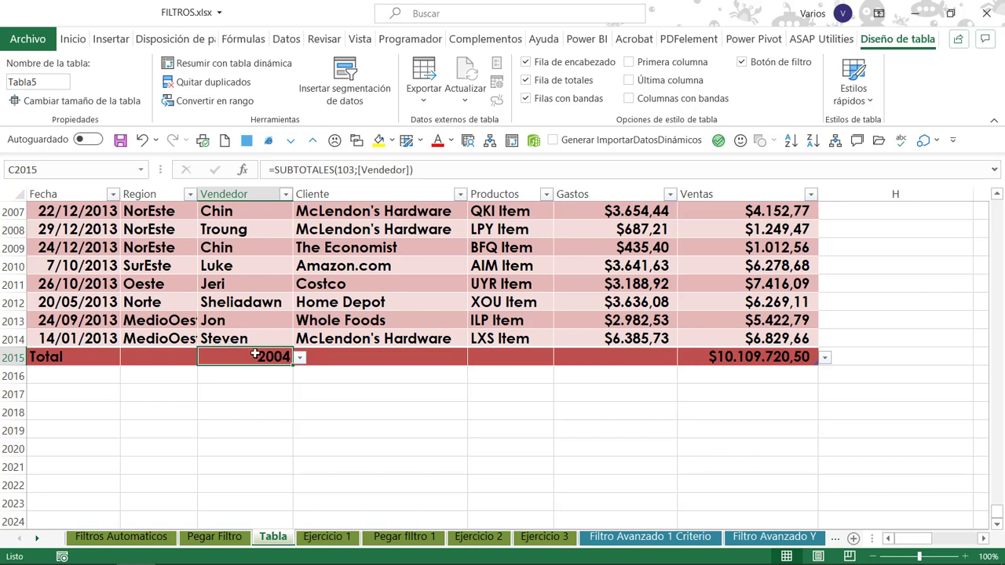
Examine the column headings while selecting cells inside and outside the table near its last rows.
{"action": "left_click", "coordinate": [236, 337]}
{"action": "left_click", "coordinate": [296, 326]}
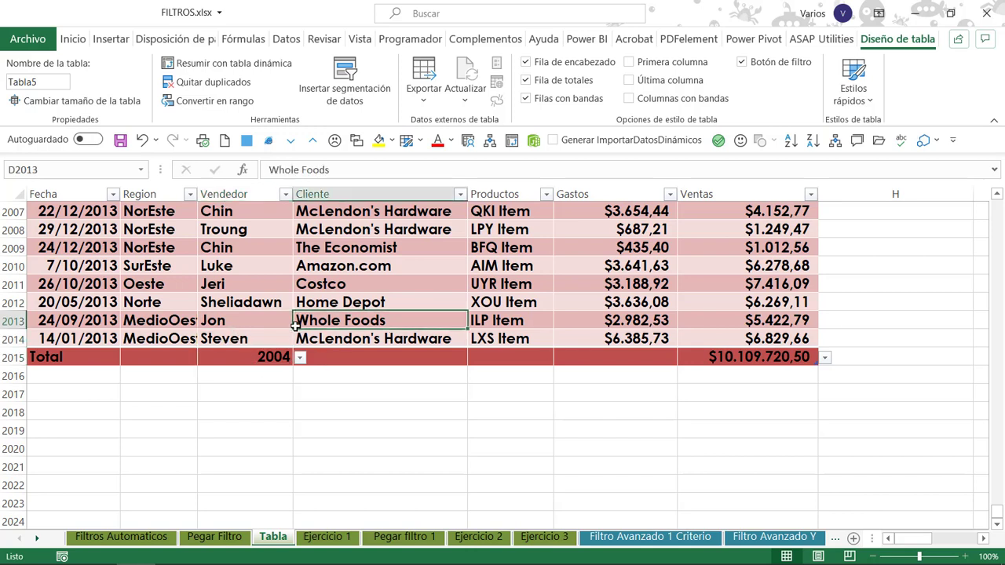
{"action": "left_click", "coordinate": [442, 341]}
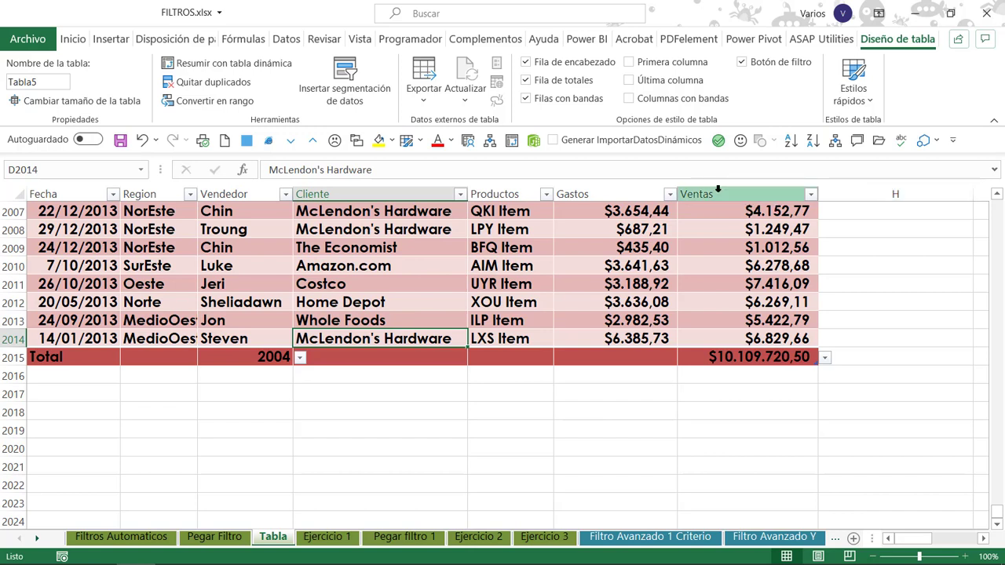
{"action": "left_click", "coordinate": [738, 214]}
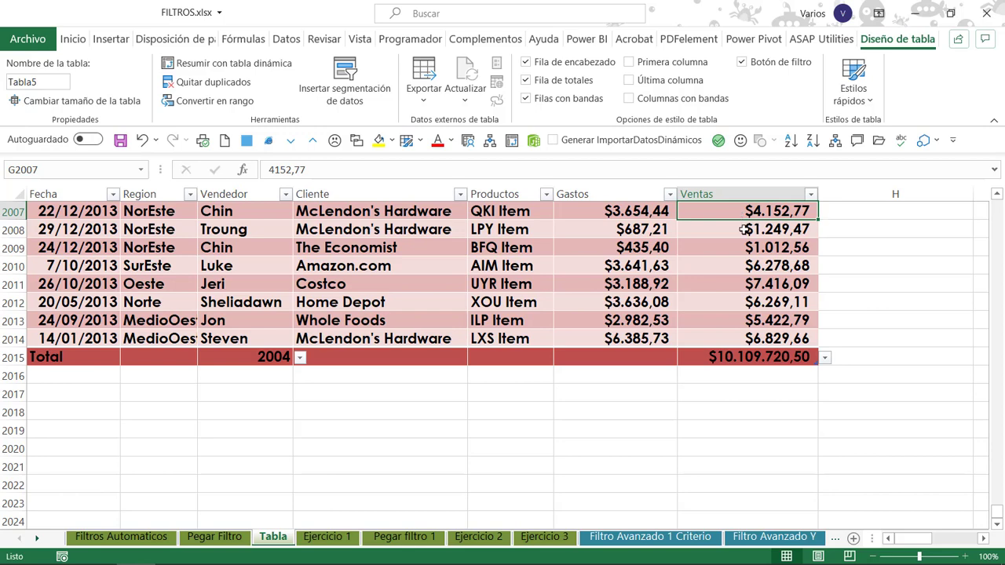
{"action": "left_click", "coordinate": [744, 228]}
{"action": "scroll", "coordinate": [741, 265], "scroll_direction": "down", "scroll_amount": 1}
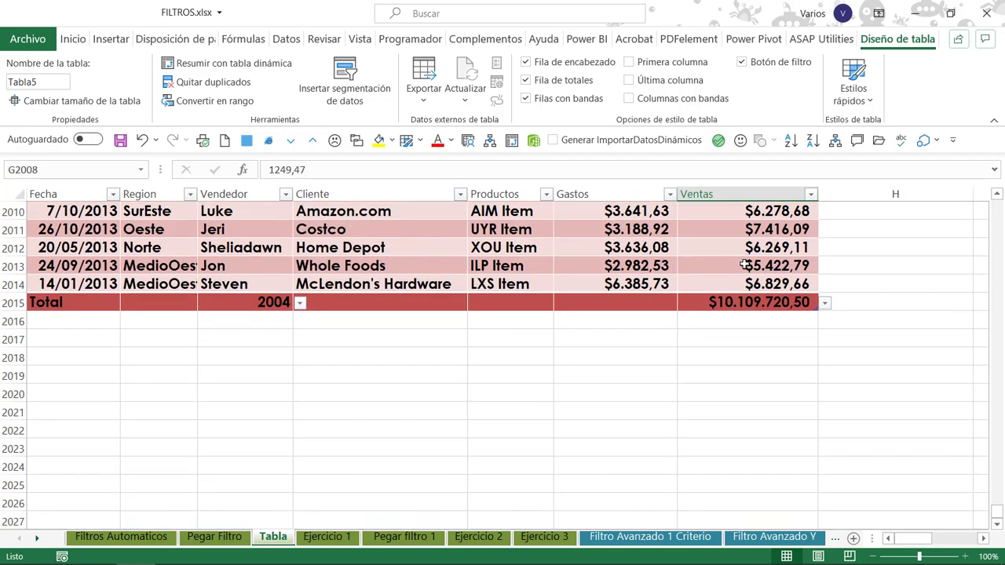
{"action": "left_click", "coordinate": [702, 224]}
{"action": "left_click", "coordinate": [866, 226]}
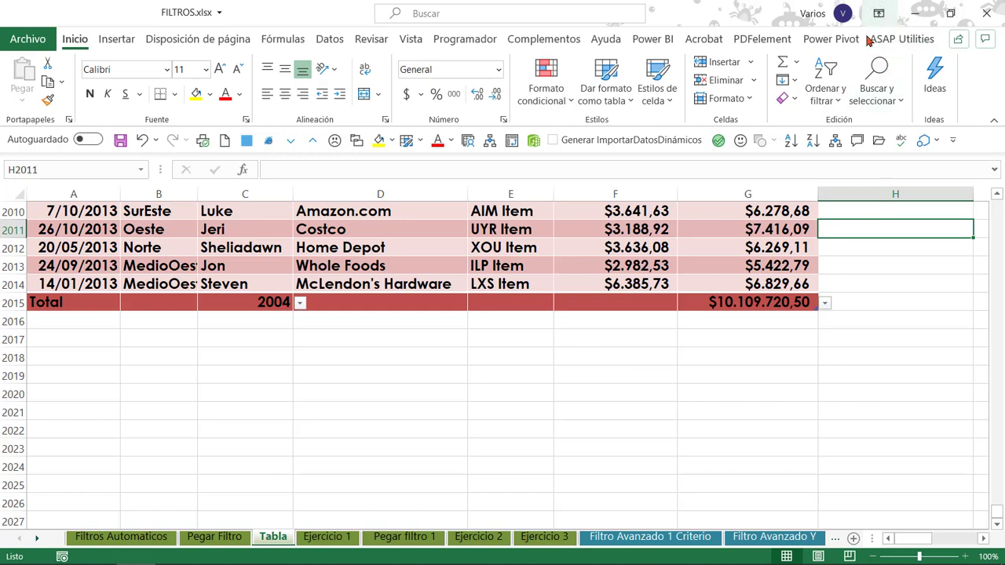
{"action": "left_click", "coordinate": [761, 210]}
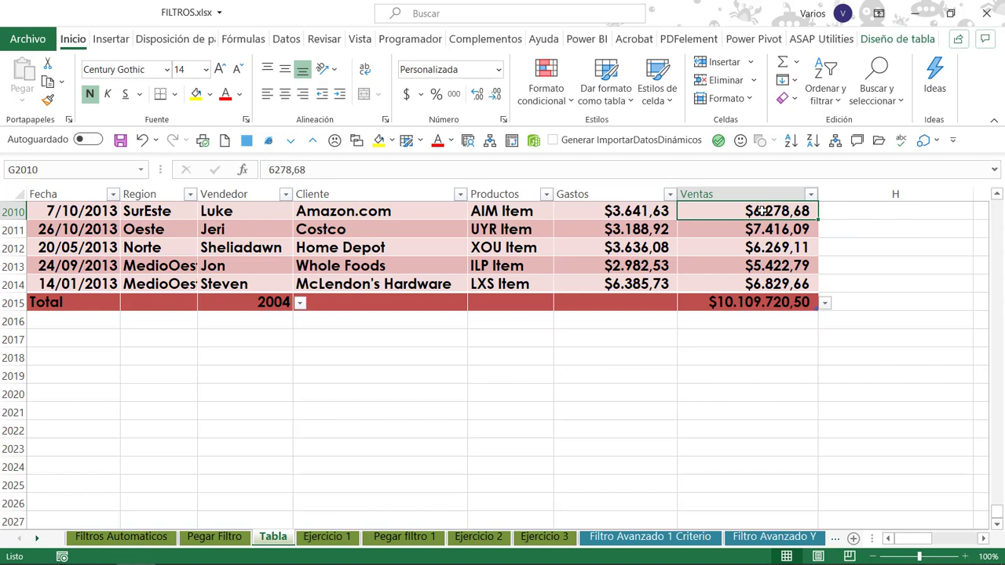
{"action": "left_click", "coordinate": [635, 211]}
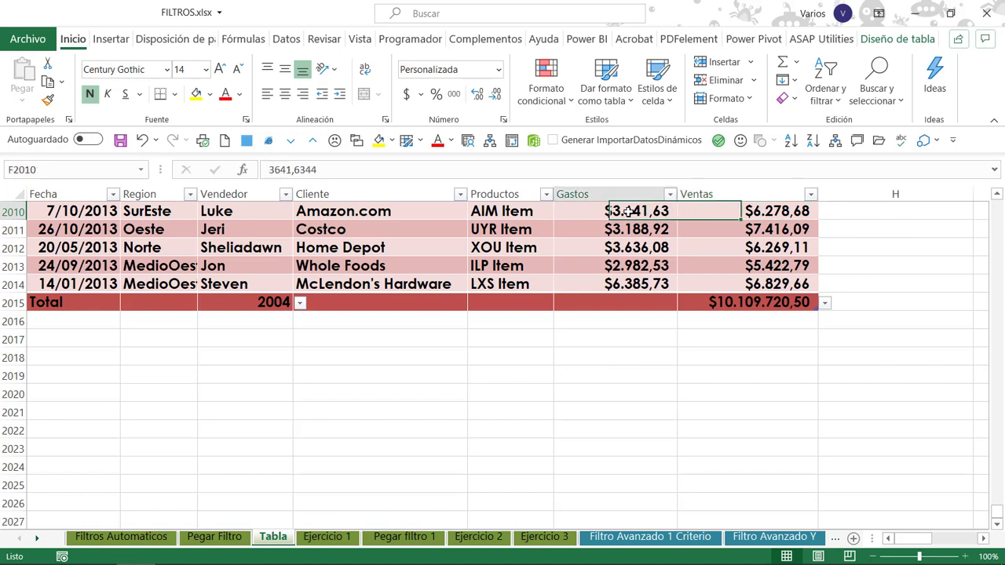
{"action": "left_click", "coordinate": [502, 211]}
{"action": "left_click", "coordinate": [422, 210]}
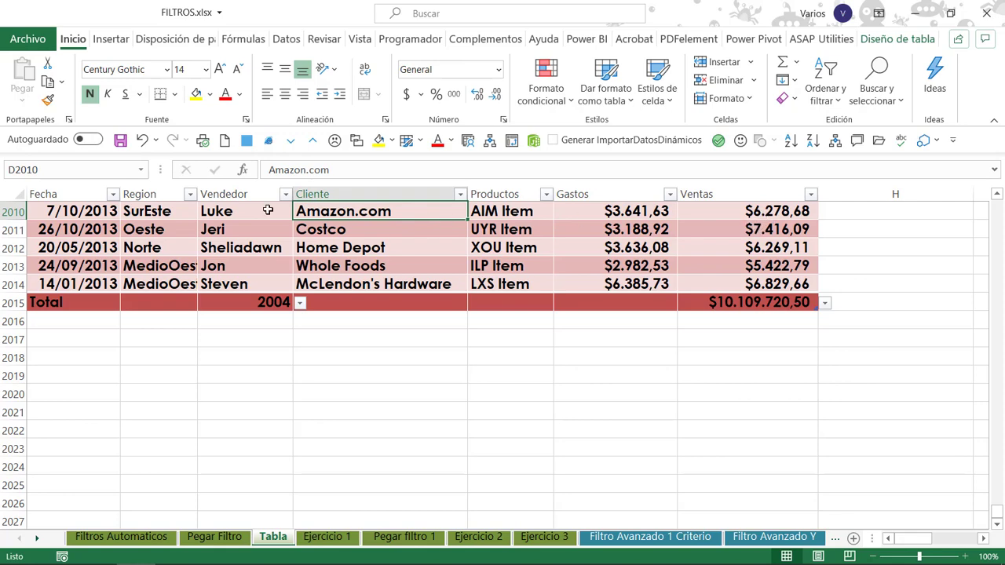
Filter the Fecha column to enero, febrero and marzo of 2013 and select the Vendedor total.
{"action": "left_click", "coordinate": [113, 195]}
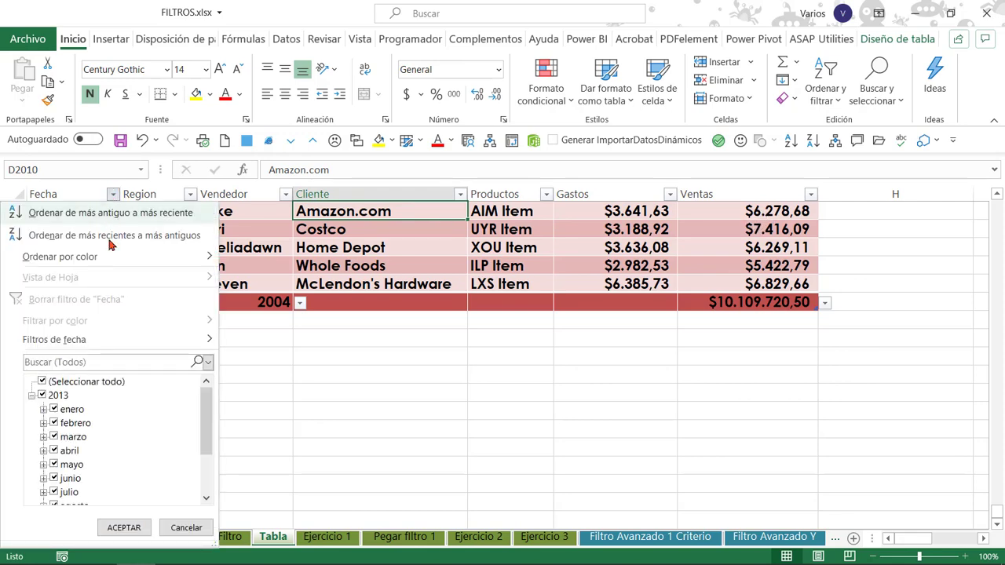
{"action": "left_click", "coordinate": [40, 382]}
{"action": "left_click", "coordinate": [54, 397]}
{"action": "left_click", "coordinate": [124, 528]}
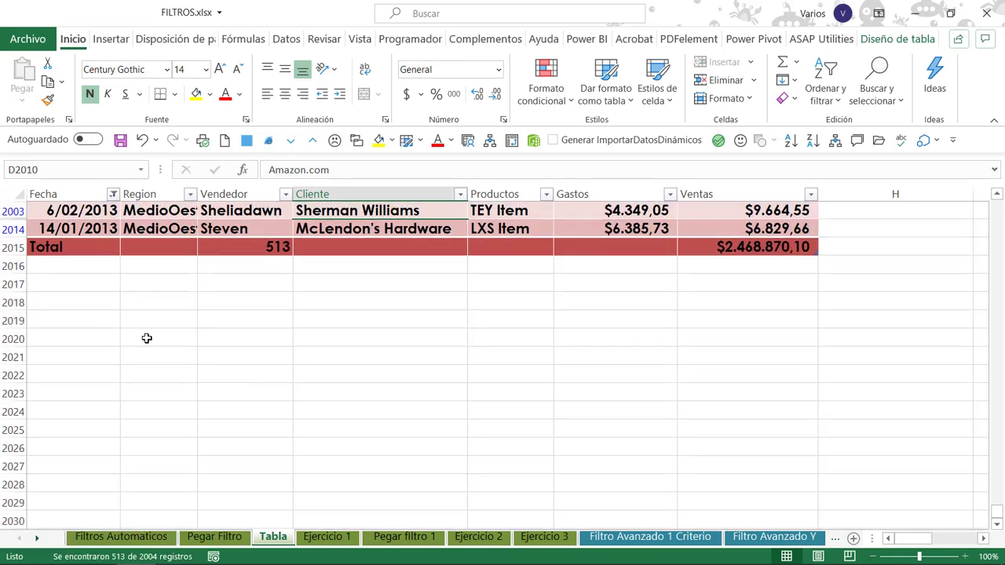
{"action": "left_click", "coordinate": [242, 248]}
{"action": "scroll", "coordinate": [381, 220], "scroll_direction": "up", "scroll_amount": 2}
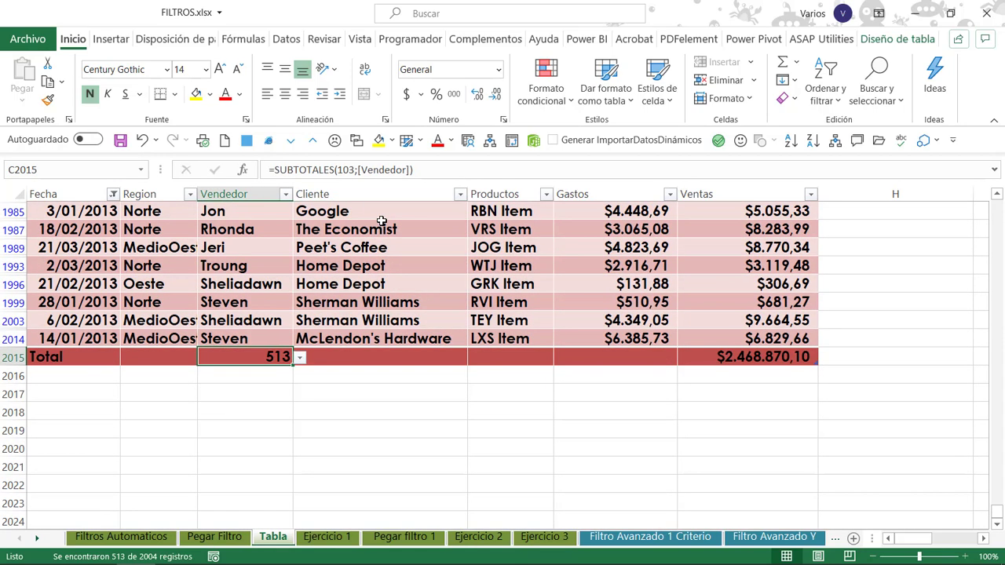
Filter the Region column to only Oeste and SurEste.
{"action": "left_click", "coordinate": [190, 195]}
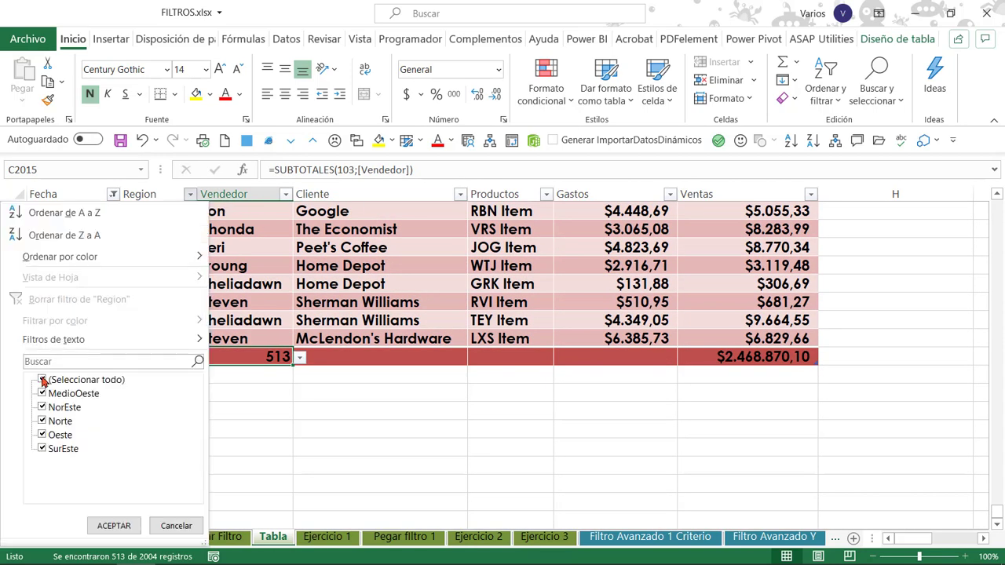
{"action": "left_click", "coordinate": [43, 380]}
{"action": "left_click", "coordinate": [42, 434]}
{"action": "left_click", "coordinate": [42, 448]}
{"action": "left_click", "coordinate": [113, 525]}
Review the filtered rows and the Vendedor and Ventas results in the totals row.
{"action": "scroll", "coordinate": [428, 266], "scroll_direction": "up", "scroll_amount": 6}
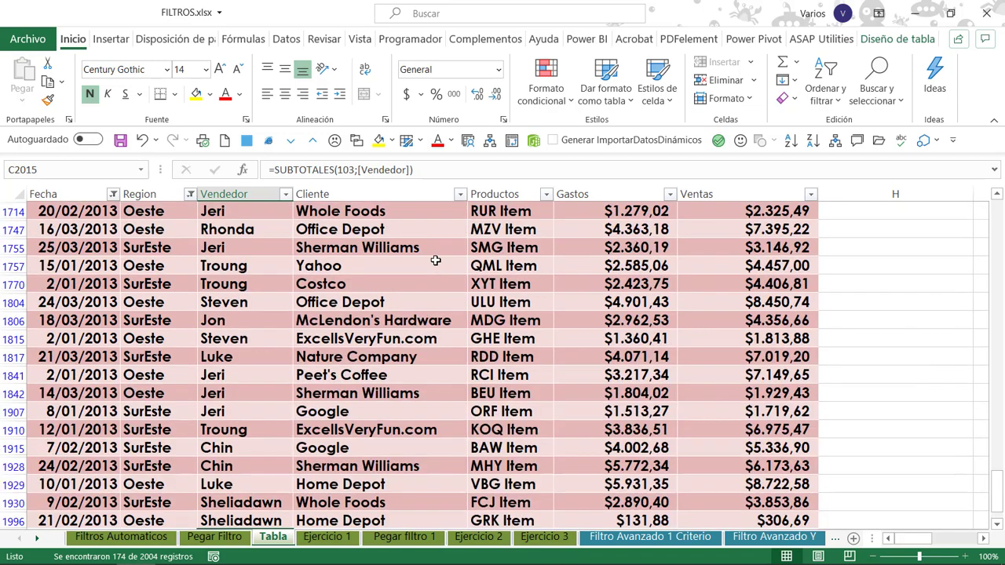
{"action": "scroll", "coordinate": [436, 260], "scroll_direction": "up", "scroll_amount": 6}
{"action": "scroll", "coordinate": [433, 251], "scroll_direction": "down", "scroll_amount": 5}
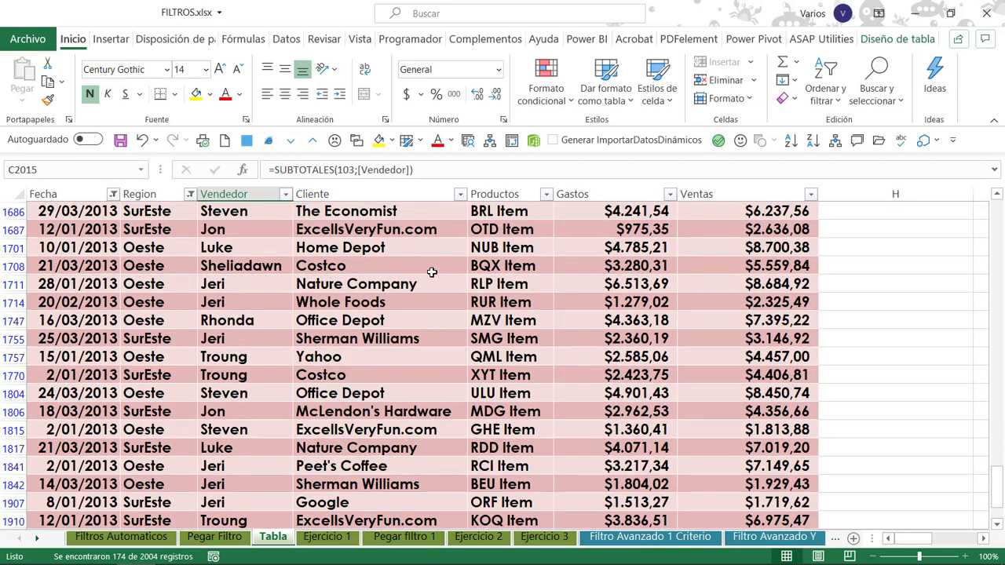
{"action": "scroll", "coordinate": [432, 272], "scroll_direction": "down", "scroll_amount": 5}
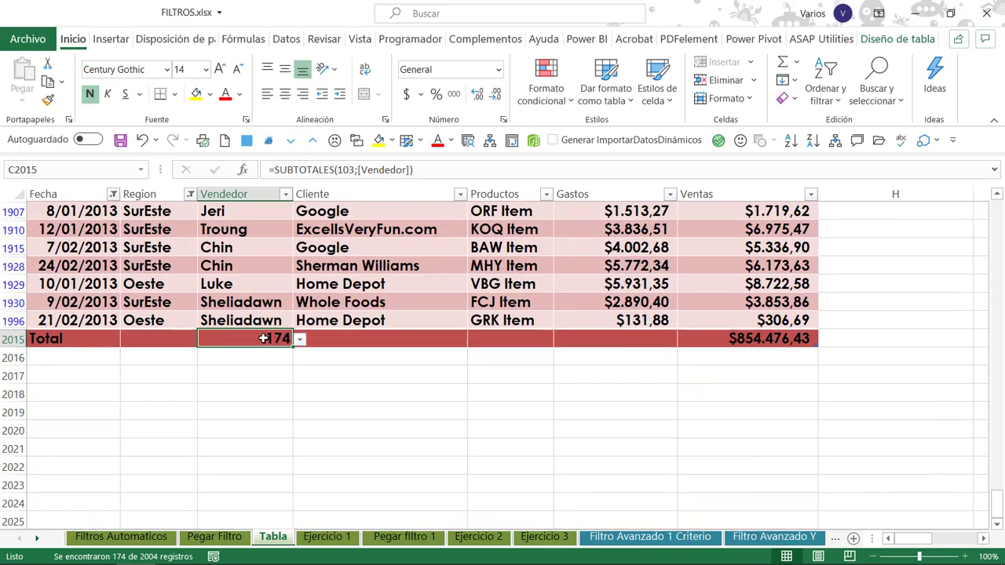
{"action": "left_click", "coordinate": [678, 340]}
{"action": "left_click", "coordinate": [273, 338]}
{"action": "left_click", "coordinate": [380, 265]}
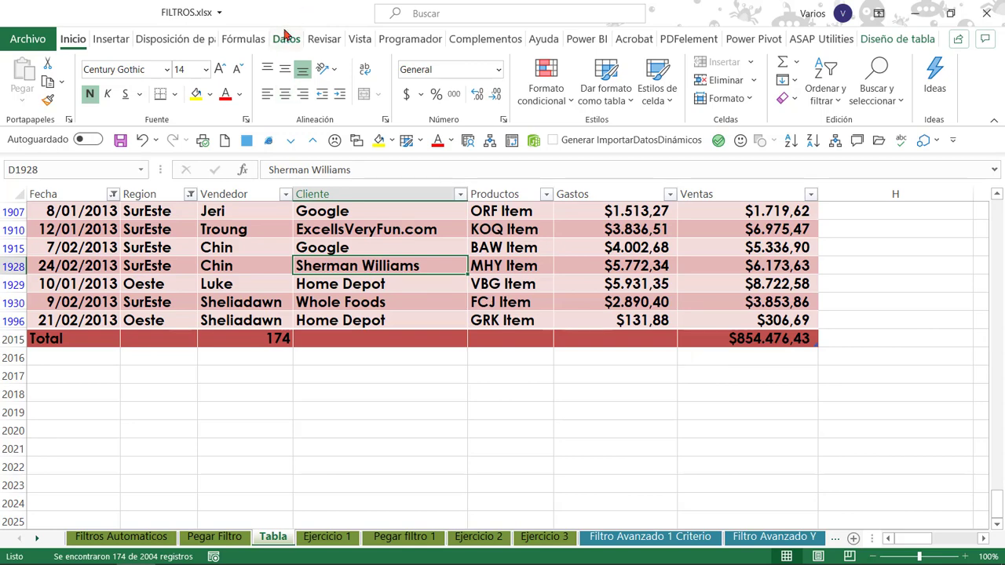
Clear all the filters applied to the table.
{"action": "left_click", "coordinate": [294, 41]}
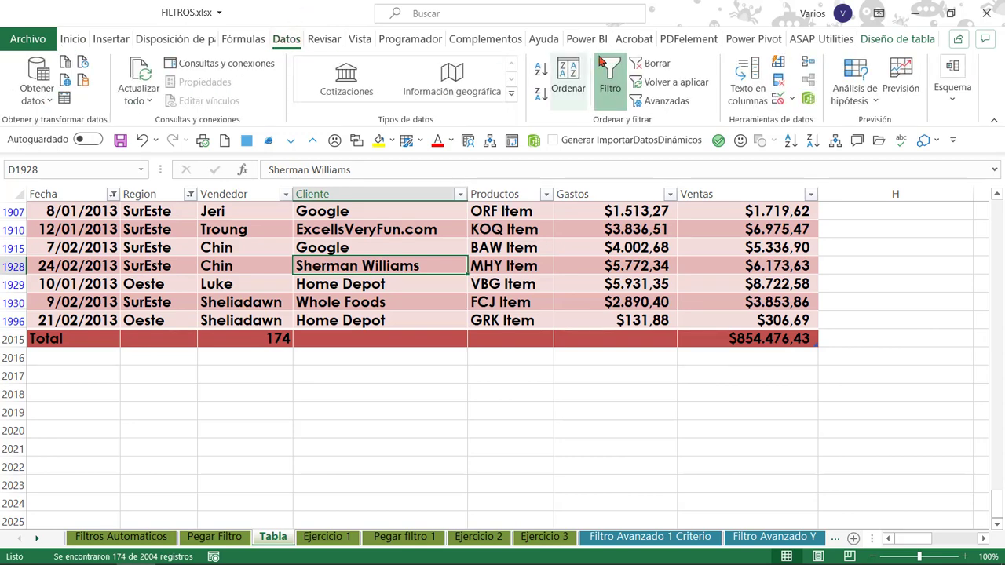
{"action": "left_click", "coordinate": [657, 66]}
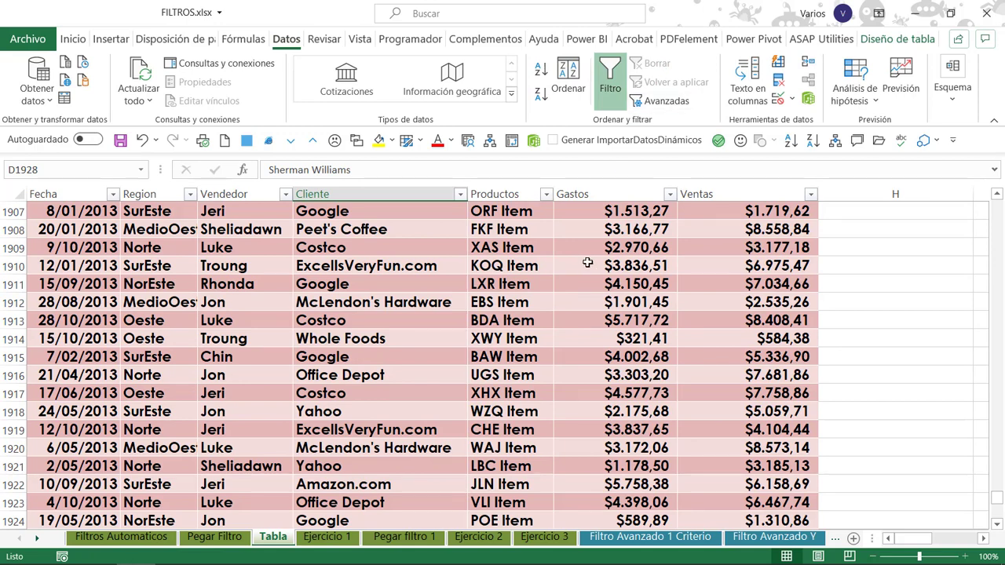
{"action": "scroll", "coordinate": [602, 248], "scroll_direction": "up", "scroll_amount": 3}
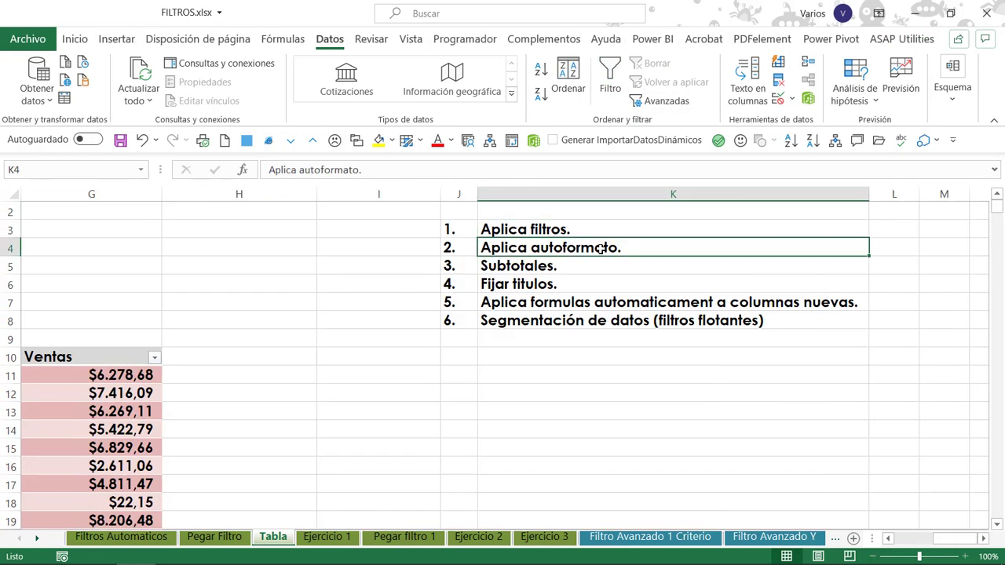
Go through the table feature list in column K, from Aplica filtros down to the automatic formulas item in K7.
{"action": "key", "text": "Up"}
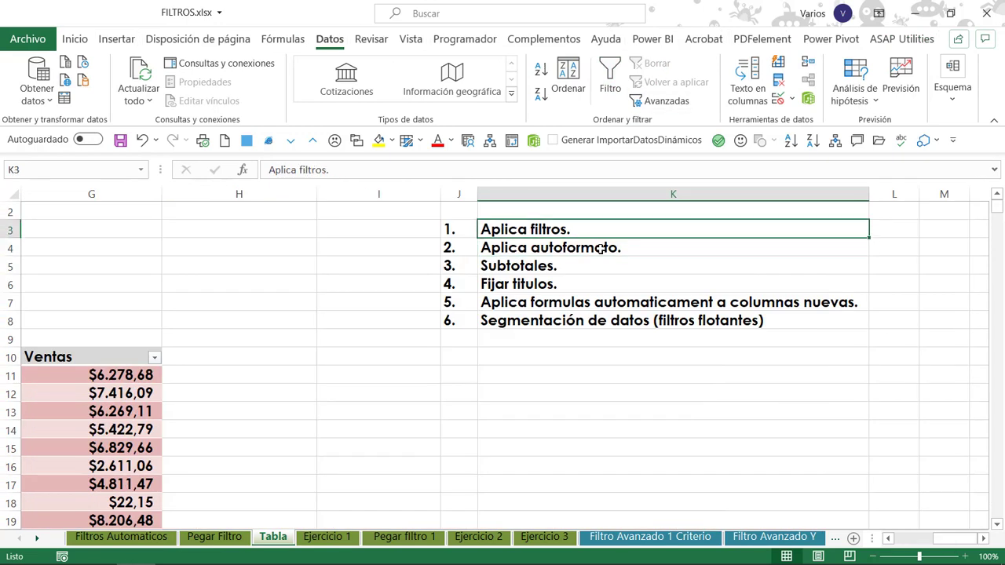
{"action": "key", "text": "Down"}
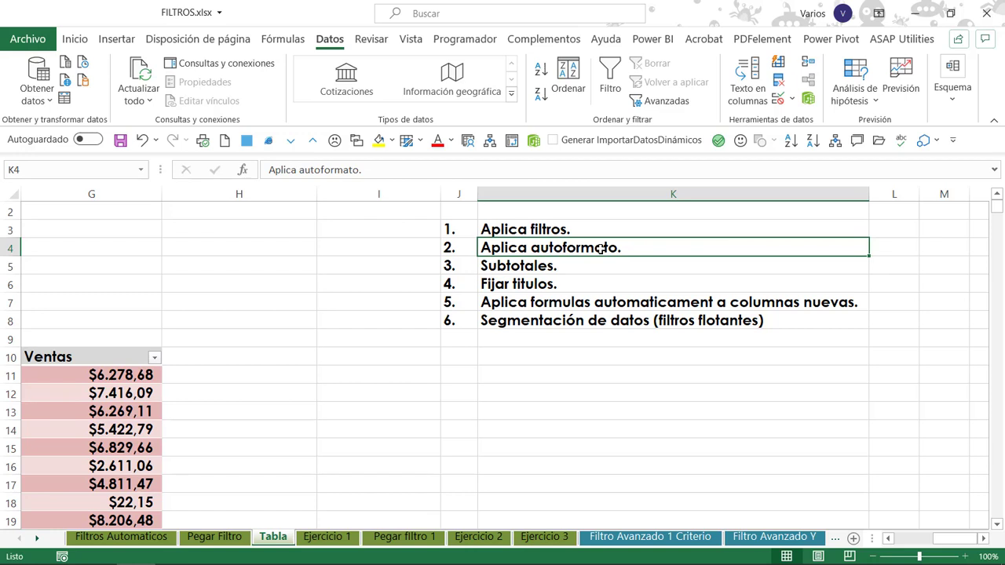
{"action": "key", "text": "Down"}
{"action": "key", "text": "Down"}
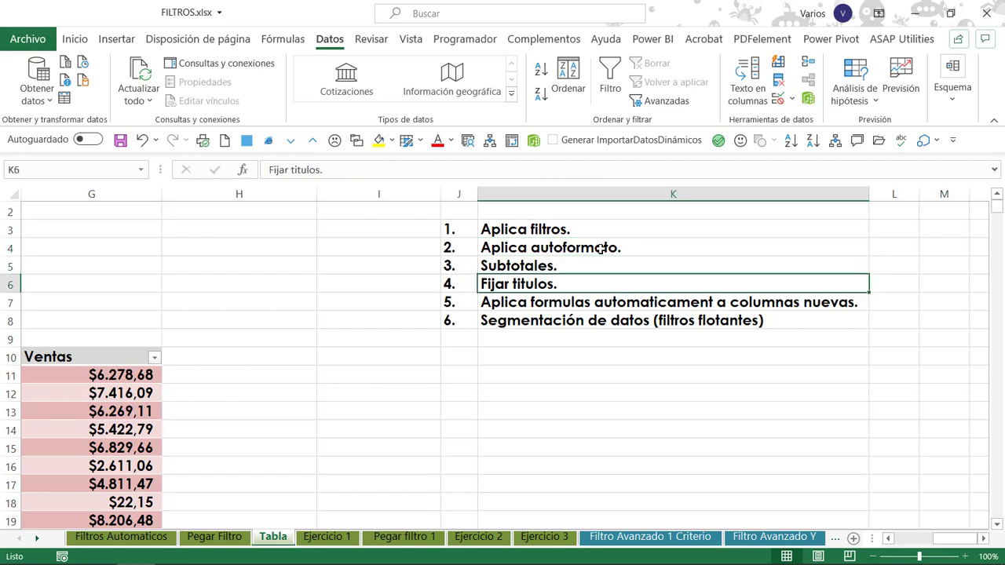
{"action": "key", "text": "Down"}
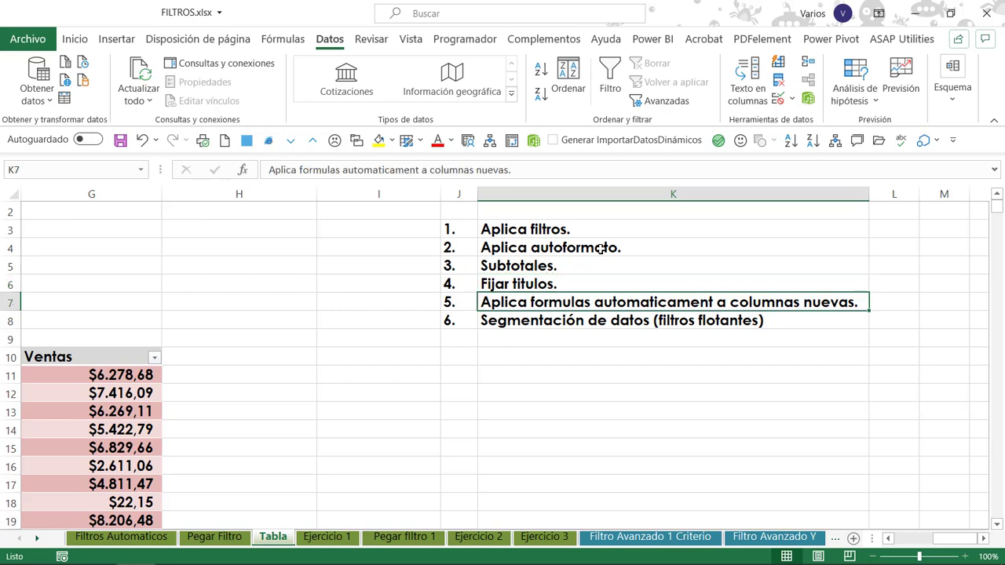
Add an IVA column to the table by entering the header IVA in H10, next to Ventas.
{"action": "left_click", "coordinate": [226, 357]}
{"action": "left_click", "coordinate": [111, 363]}
{"action": "left_click", "coordinate": [196, 354]}
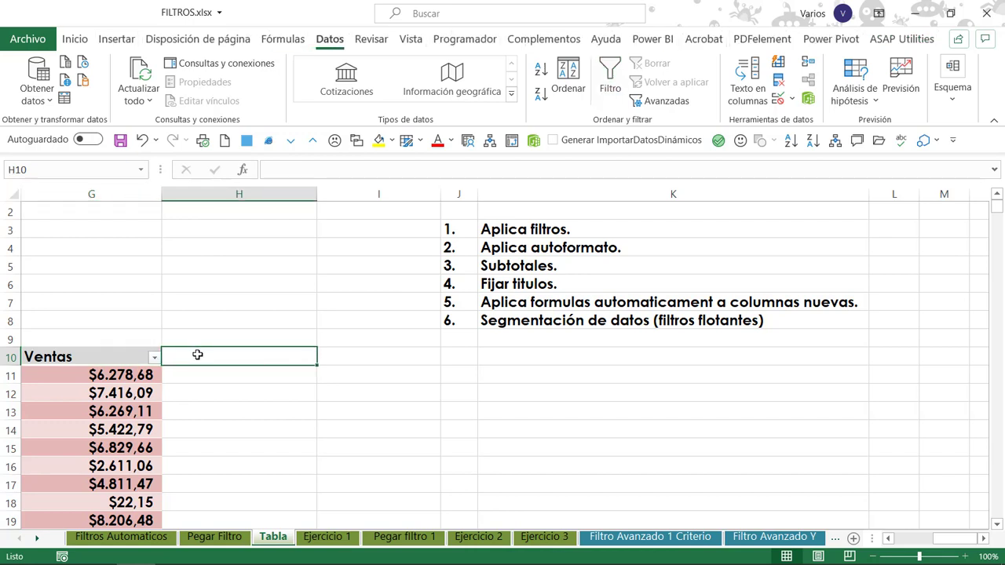
{"action": "type", "text": "IVA"}
{"action": "key", "text": "Left"}
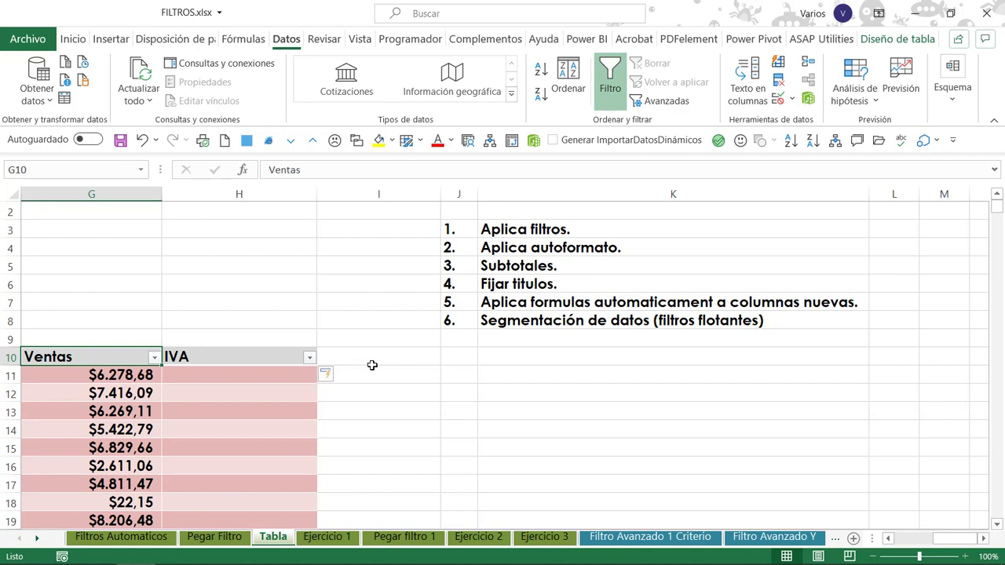
{"action": "key", "text": "Right"}
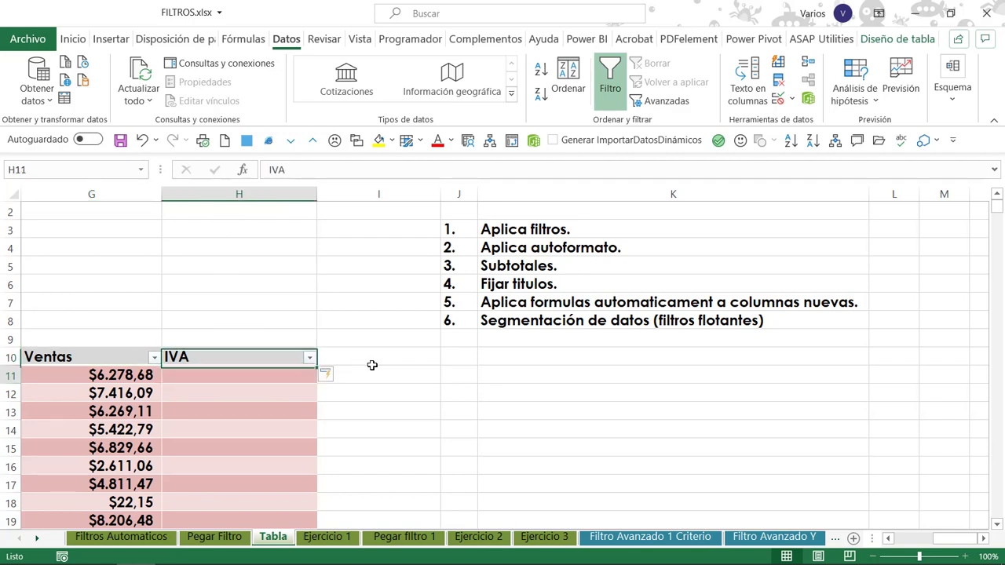
{"action": "key", "text": "Down"}
{"action": "key", "text": "Down"}
{"action": "key", "text": "Up"}
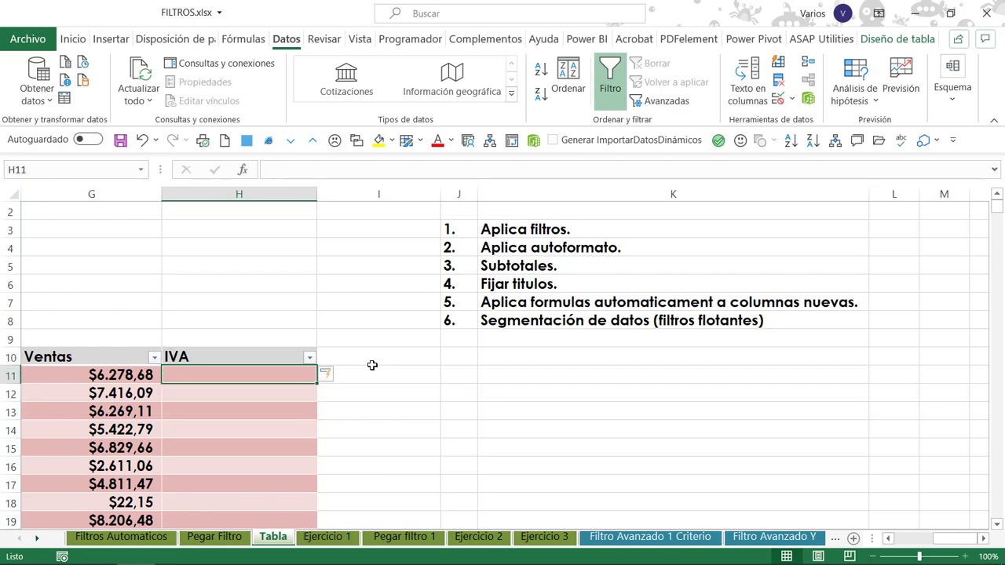
{"action": "key", "text": "Left"}
{"action": "key", "text": "Left"}
{"action": "key", "text": "Right"}
{"action": "key", "text": "Right"}
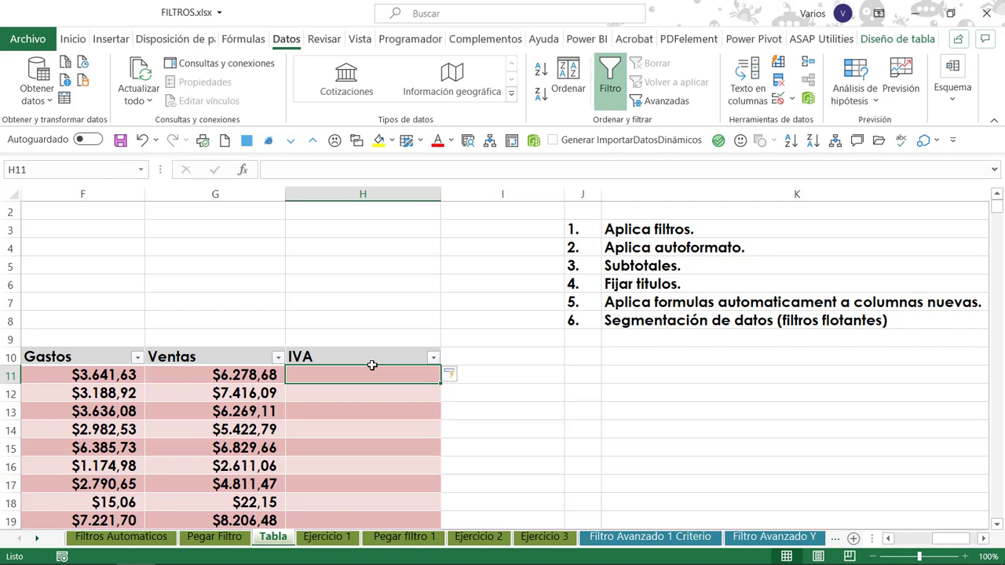
{"action": "type", "text": "="}
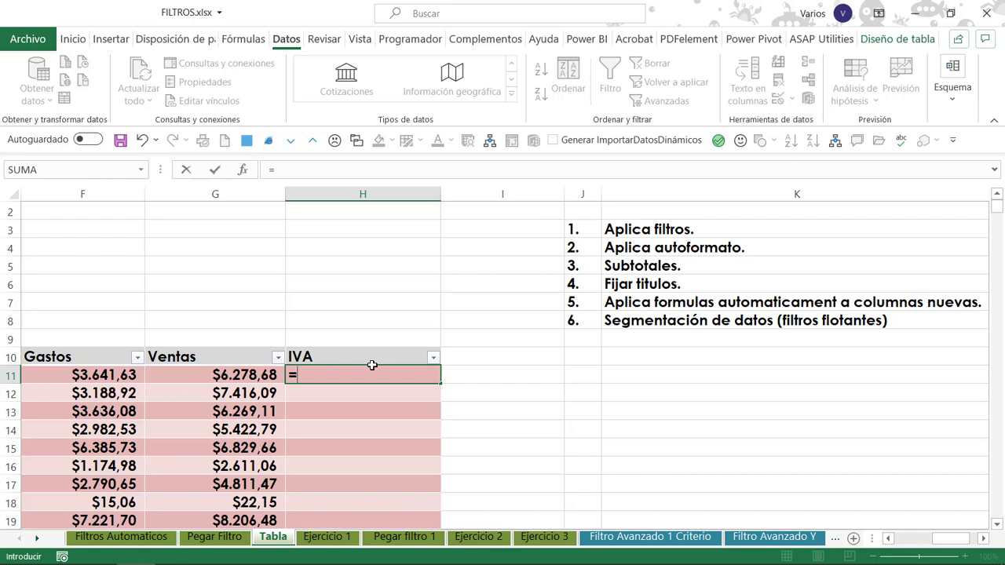
{"action": "key", "text": "Left"}
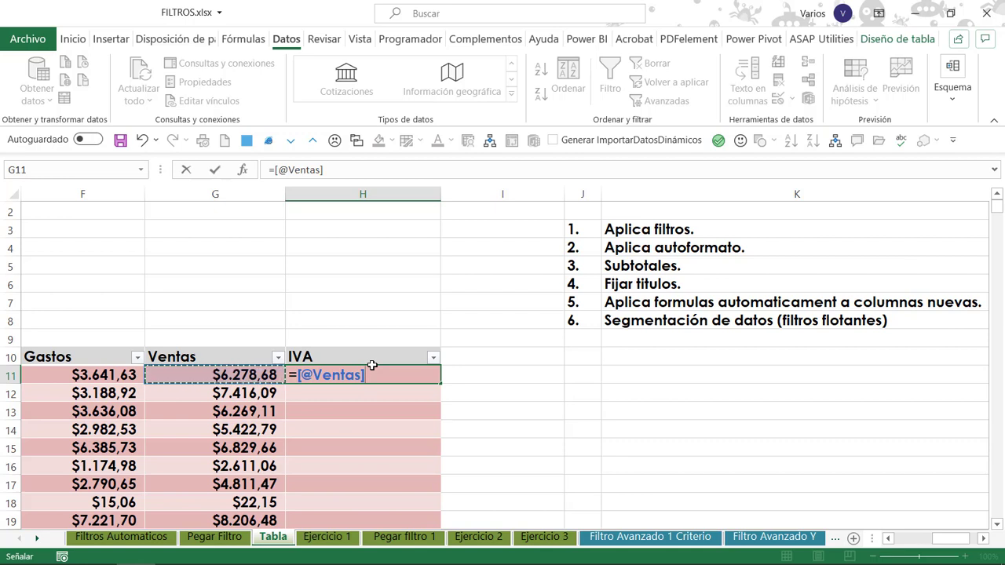
{"action": "type", "text": "*"}
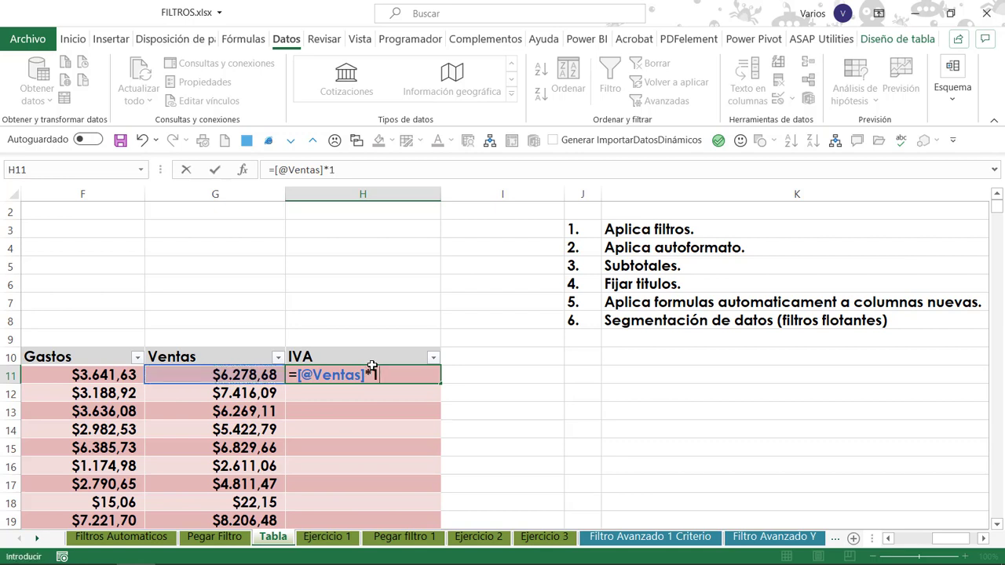
{"action": "type", "text": "19%"}
{"action": "key", "text": "Return"}
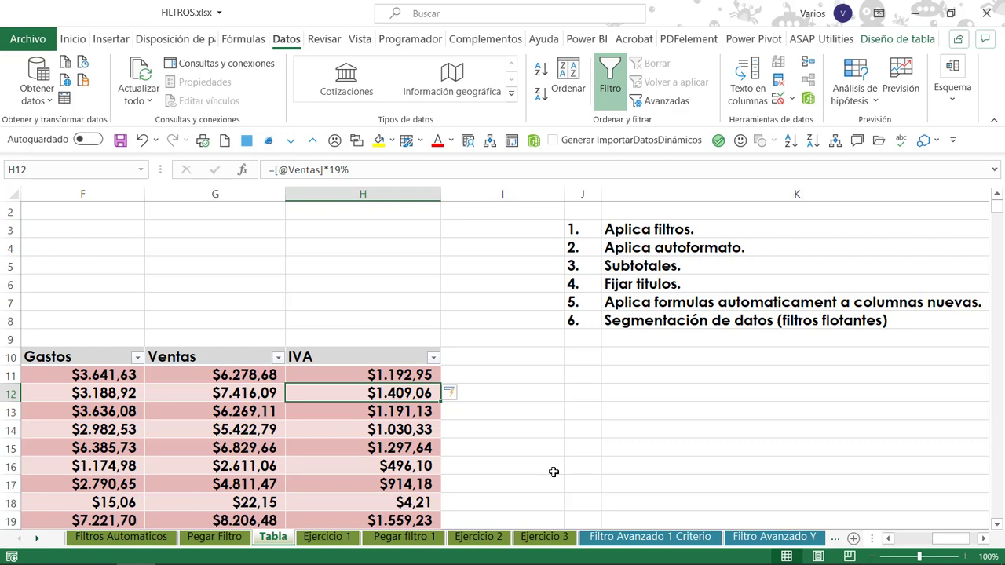
{"action": "key", "text": "Down"}
{"action": "key", "text": "Down"}
{"action": "key", "text": "Down"}
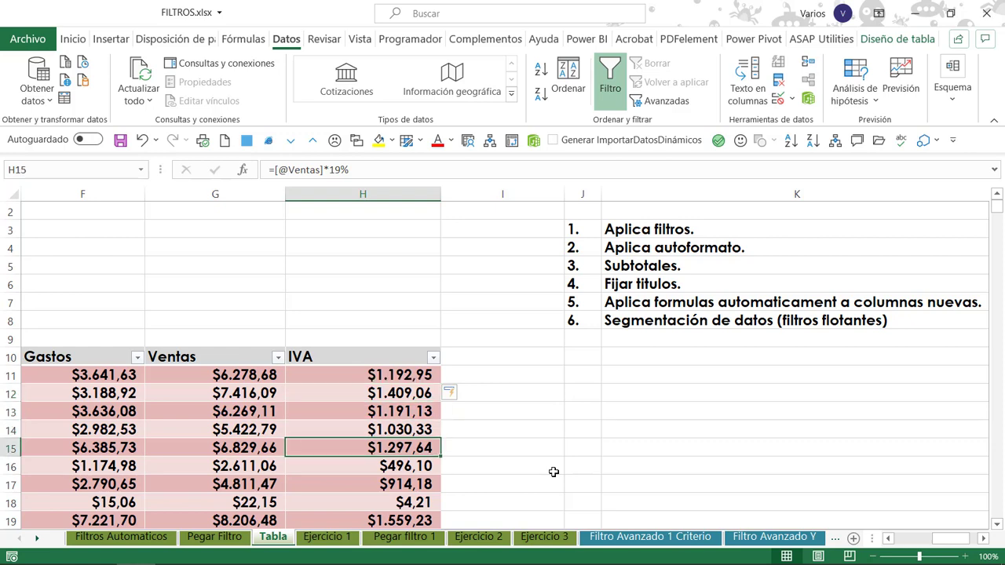
Check the IVA column's automatic formula down to the end of the table and back at its first rows.
{"action": "key", "text": "ctrl+Down"}
{"action": "key", "text": "ctrl+Up"}
{"action": "key", "text": "Down"}
{"action": "key", "text": "Down"}
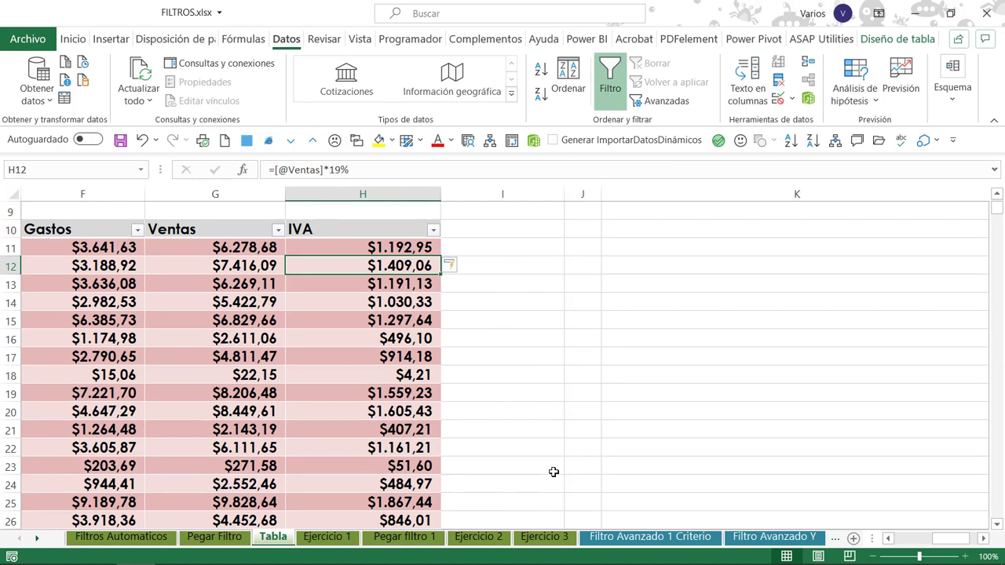
Go to item 6, Segmentación de datos (filtros flotantes), in row 8 of the table feature list.
{"action": "key", "text": "Up"}
{"action": "key", "text": "Up"}
{"action": "key", "text": "Up"}
{"action": "key", "text": "Up"}
{"action": "key", "text": "Up"}
{"action": "key", "text": "Up"}
{"action": "key", "text": "Right"}
{"action": "key", "text": "Right"}
{"action": "key", "text": "Down"}
{"action": "key", "text": "Down"}
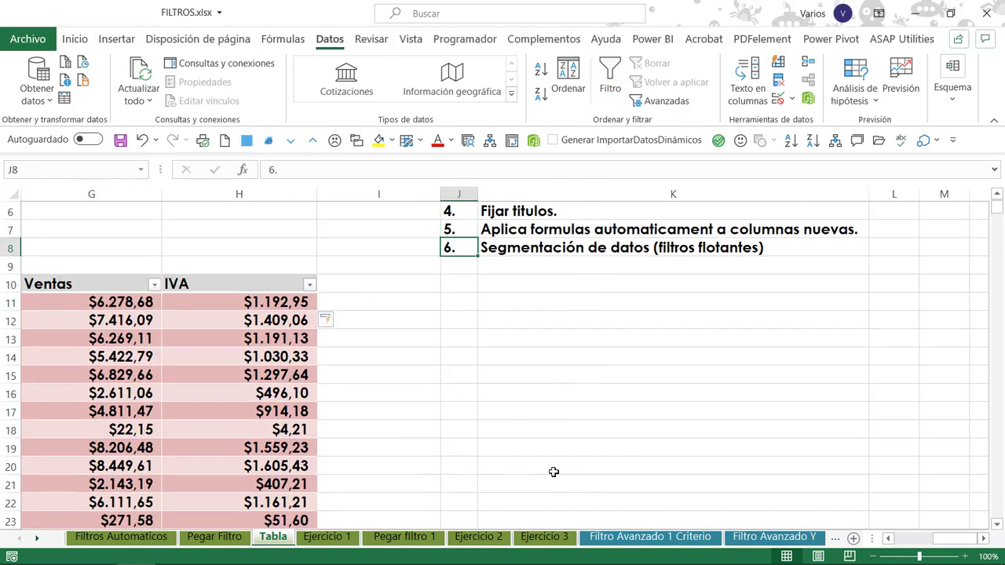
{"action": "key", "text": "Right"}
{"action": "key", "text": "Left"}
Insert slicers for Region, Vendedor and Cliente on the sales table and place them side by side above it.
{"action": "key", "text": "Home"}
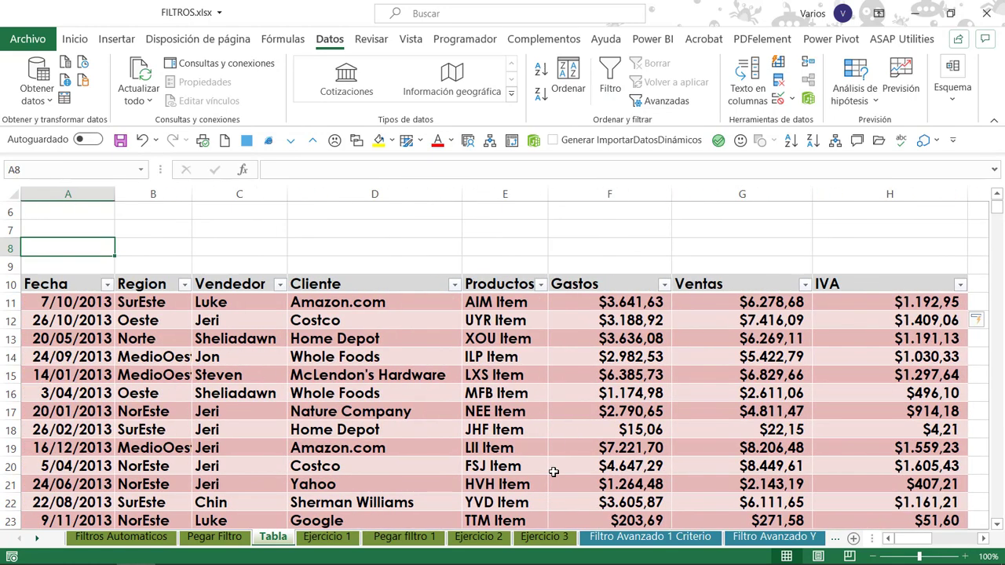
{"action": "key", "text": "ctrl+Home"}
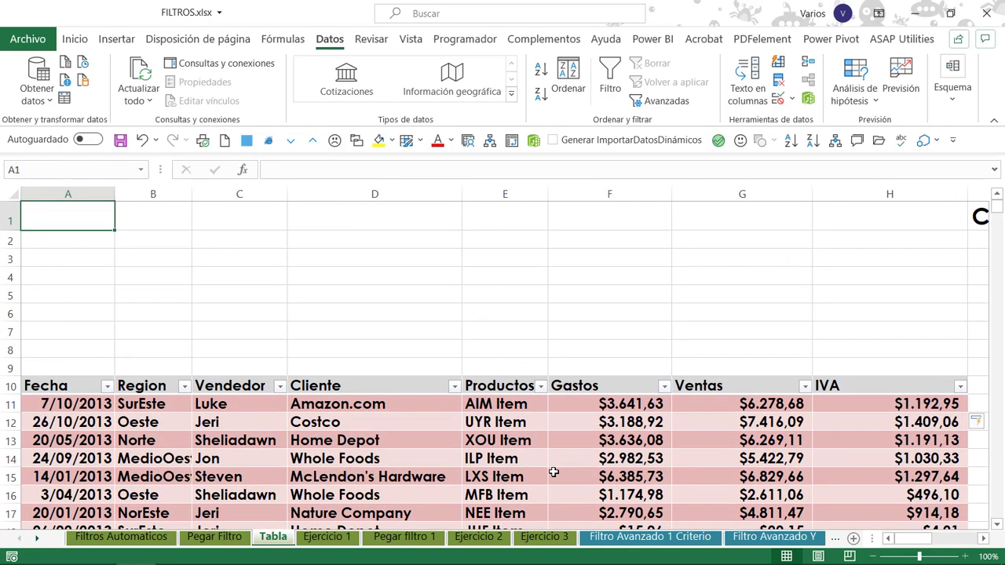
{"action": "left_click", "coordinate": [494, 455]}
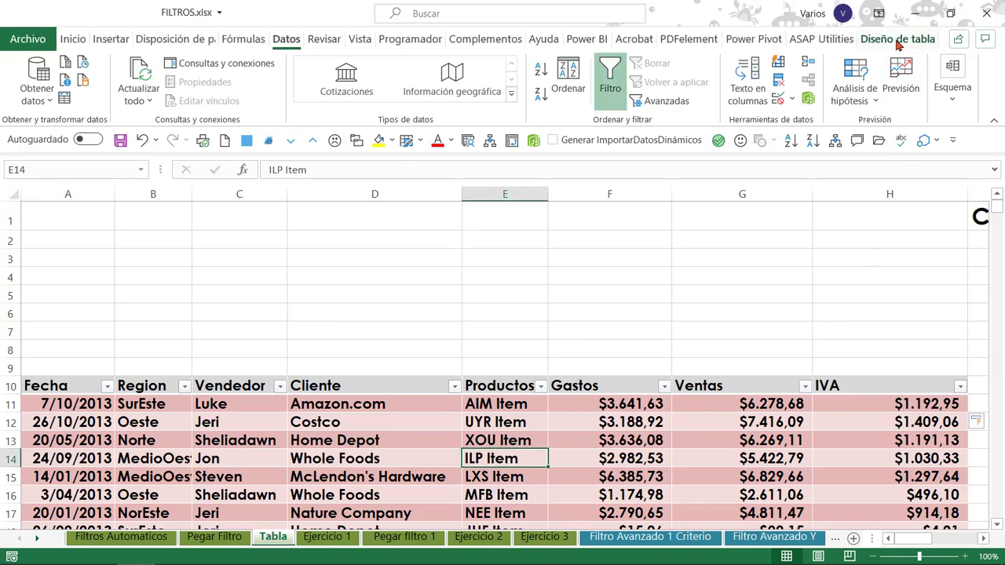
{"action": "left_click", "coordinate": [897, 41]}
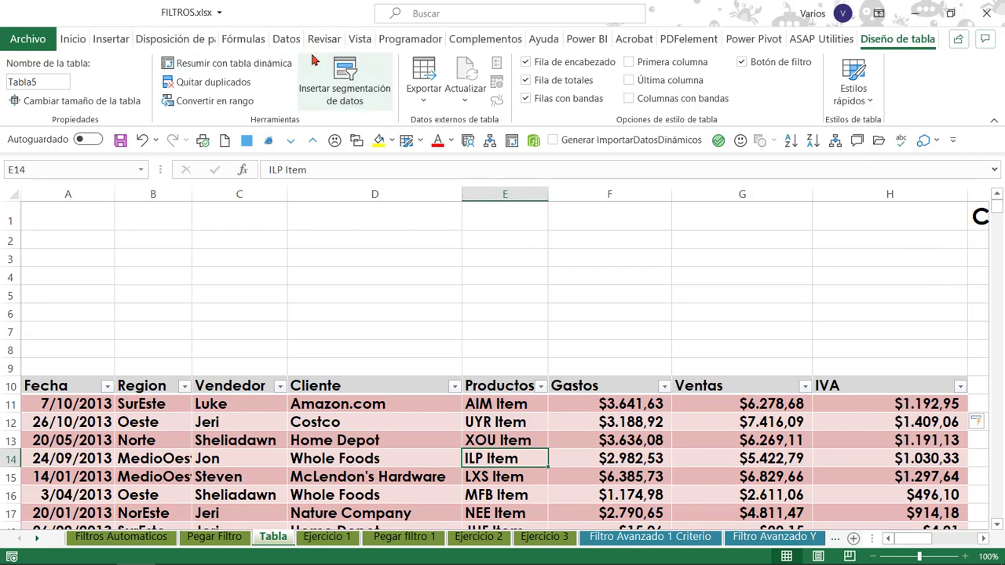
{"action": "left_click", "coordinate": [366, 78]}
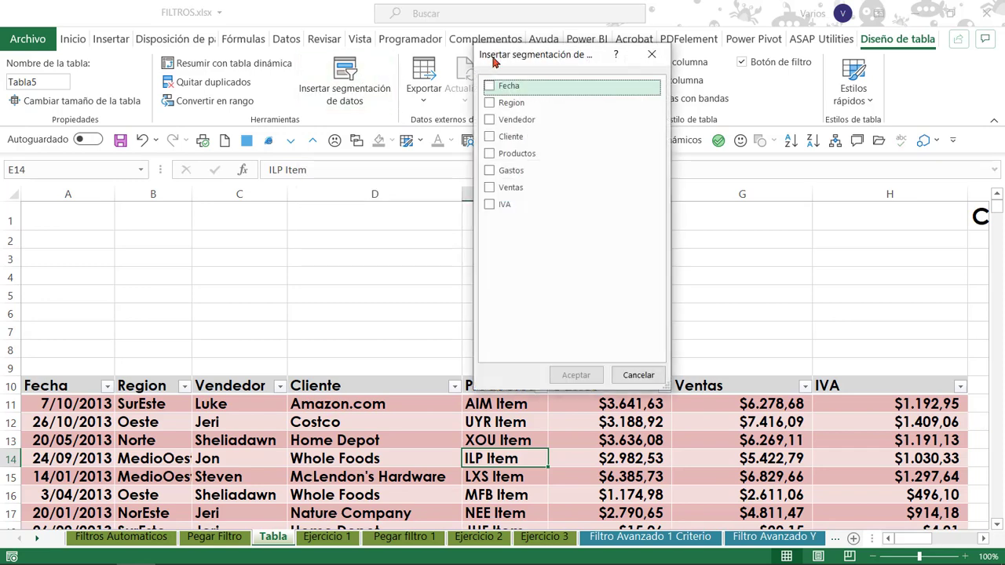
{"action": "left_click_drag", "start_coordinate": [494, 61], "coordinate": [446, 135]}
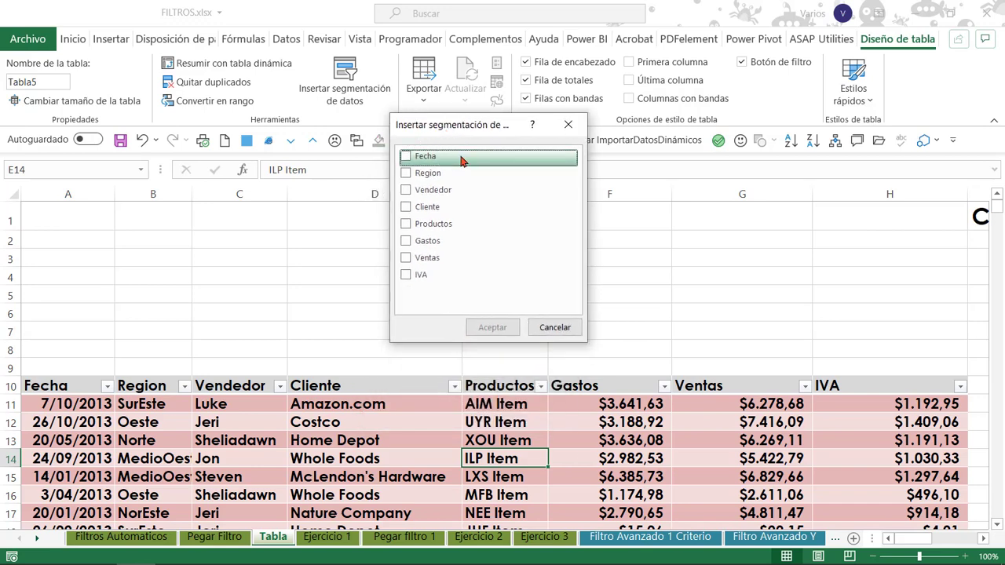
{"action": "left_click", "coordinate": [406, 174]}
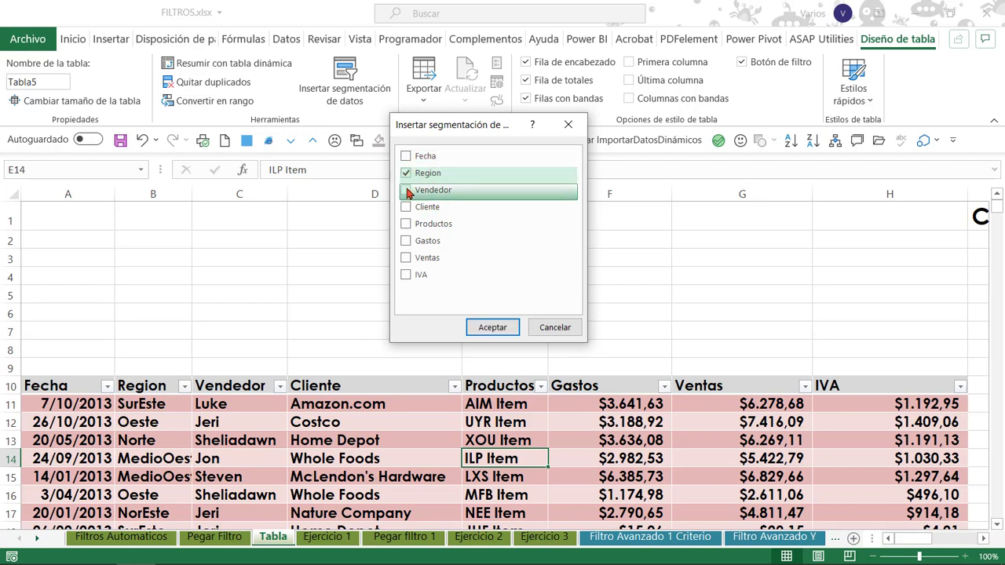
{"action": "left_click", "coordinate": [406, 190]}
{"action": "left_click", "coordinate": [405, 207]}
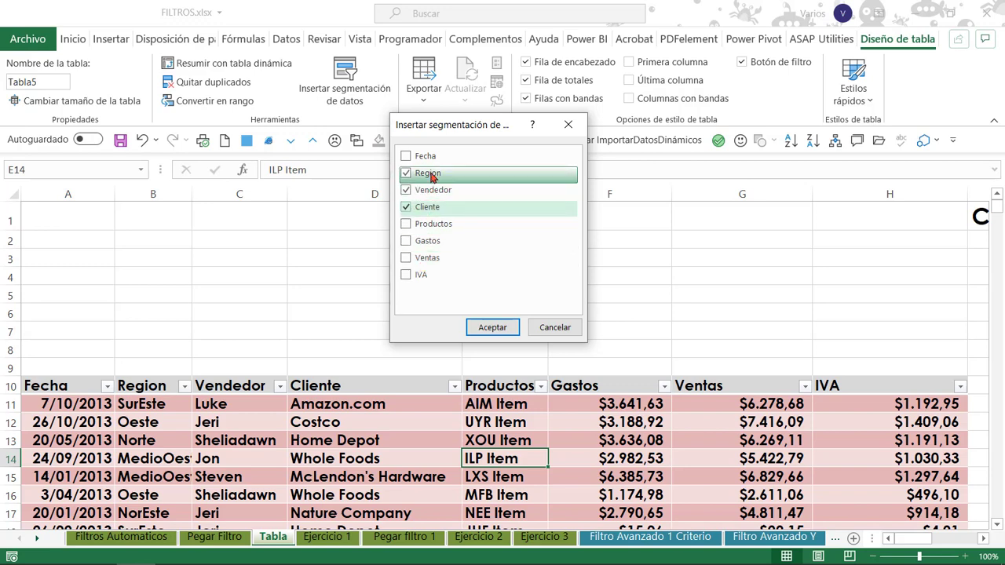
{"action": "left_click", "coordinate": [491, 328]}
{"action": "left_click_drag", "start_coordinate": [452, 235], "coordinate": [164, 214]}
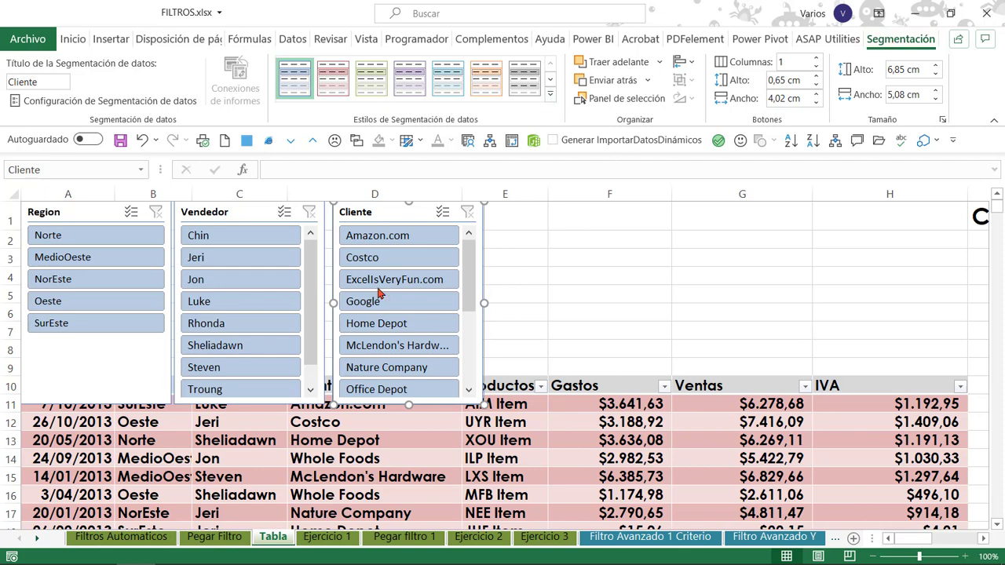
Apply a light green style to the Region slicer, light purple to Vendedor and light red to Cliente.
{"action": "left_click", "coordinate": [69, 212]}
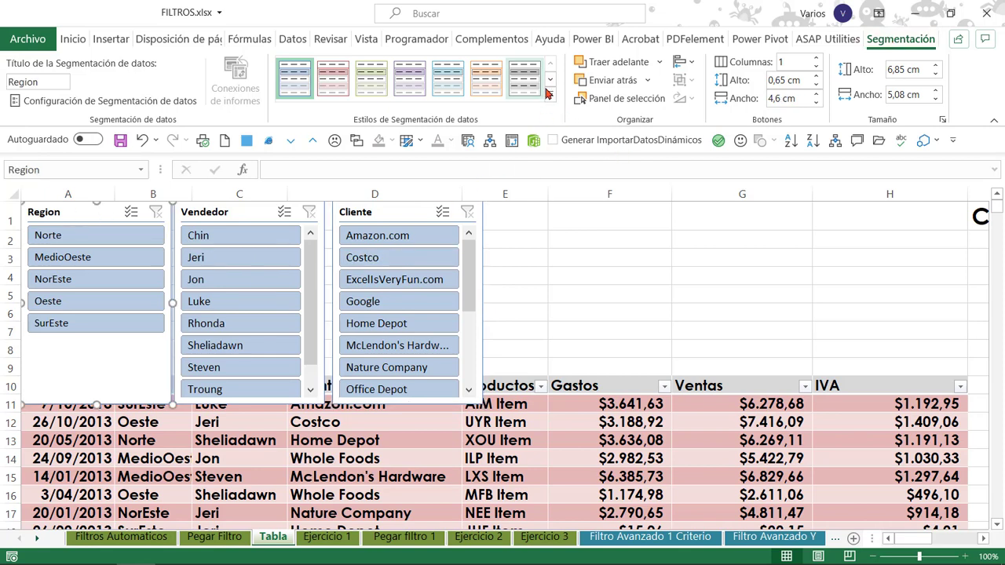
{"action": "left_click", "coordinate": [551, 95]}
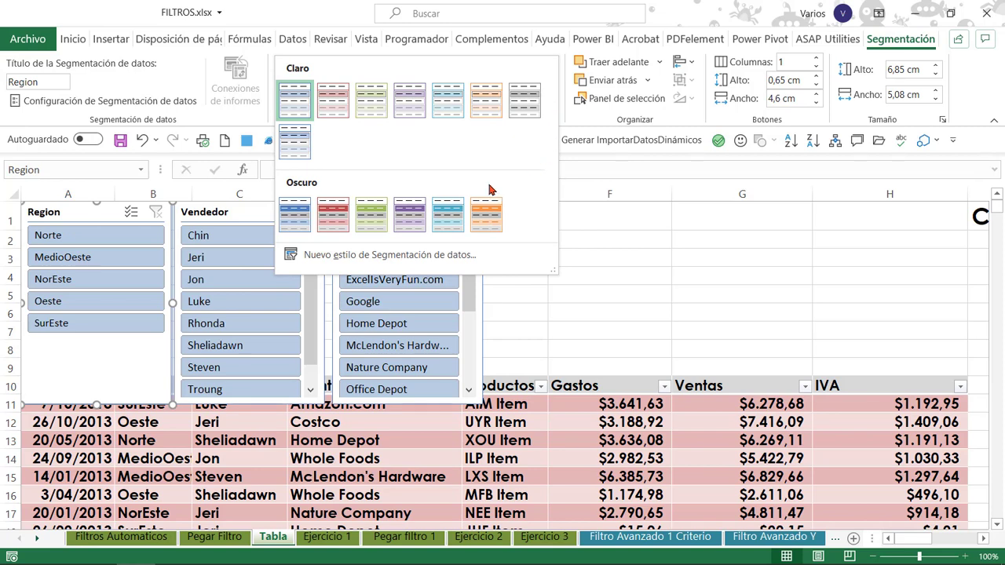
{"action": "left_click", "coordinate": [366, 108]}
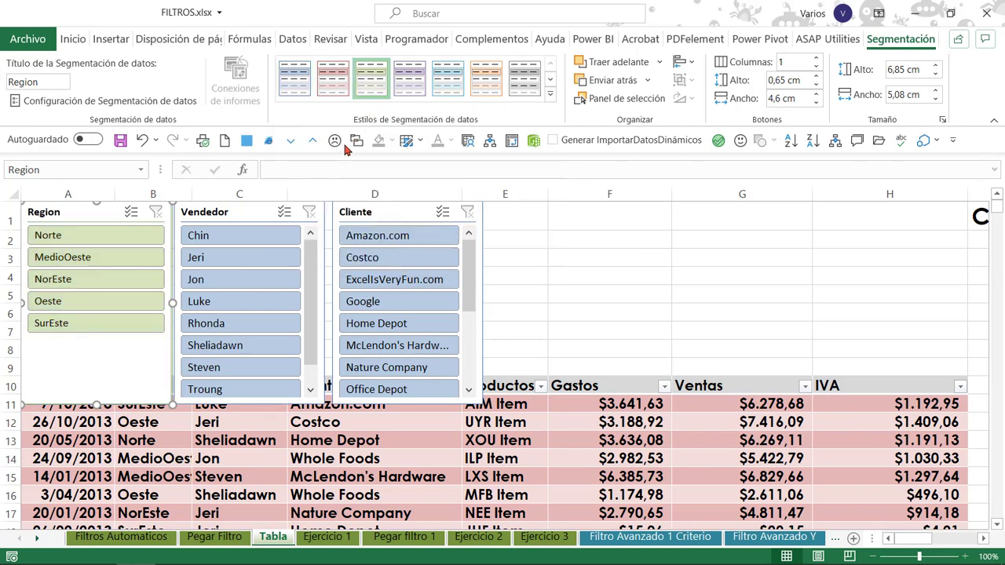
{"action": "left_click", "coordinate": [244, 213]}
{"action": "left_click", "coordinate": [409, 78]}
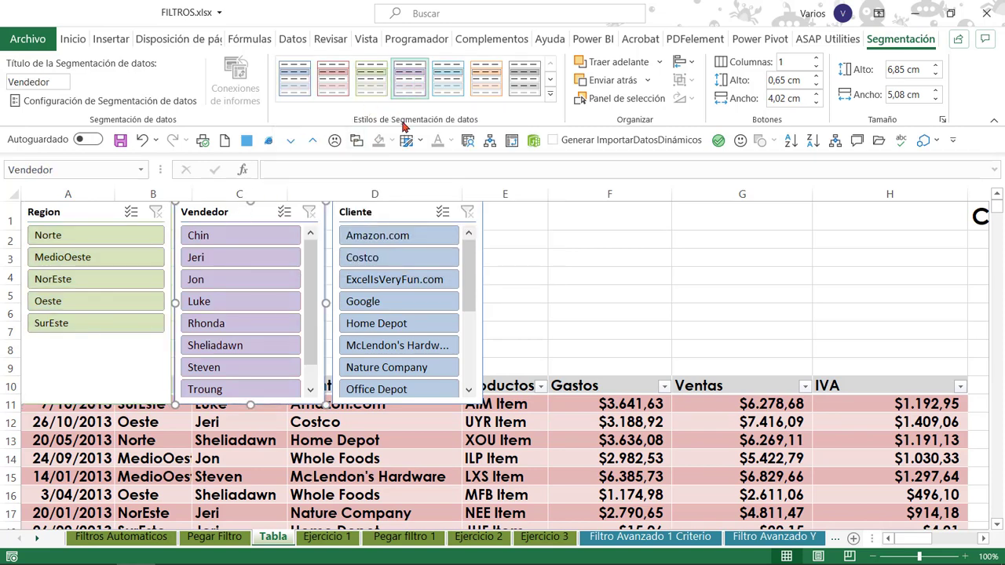
{"action": "left_click", "coordinate": [397, 213]}
{"action": "left_click", "coordinate": [332, 78]}
Spread the Cliente and Vendedor slicers apart above the table, leaving gaps between the three slicers.
{"action": "left_click_drag", "start_coordinate": [381, 204], "coordinate": [542, 204]}
{"action": "left_click", "coordinate": [263, 212]}
{"action": "left_click_drag", "start_coordinate": [263, 212], "coordinate": [320, 208]}
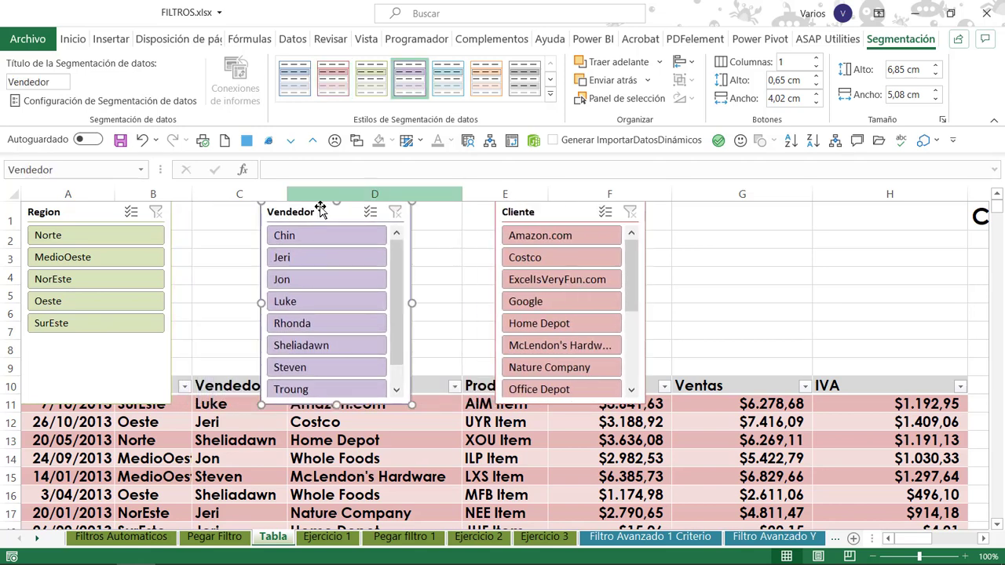
Shorten the Region and Vendedor slicers to about 5.7 cm high, with Vendedor beside Region and its buttons in two columns.
{"action": "left_click_drag", "start_coordinate": [78, 212], "coordinate": [85, 194]}
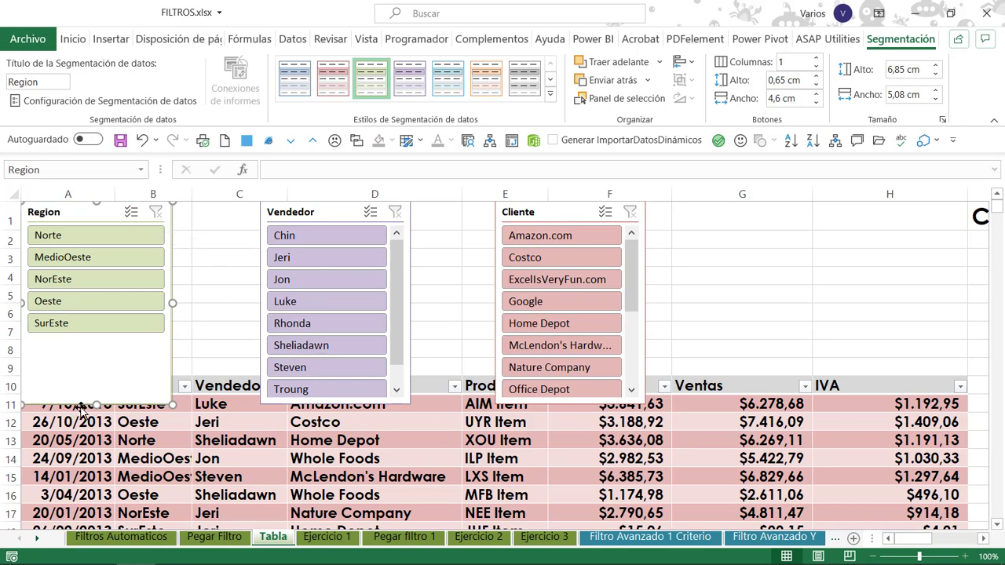
{"action": "left_click_drag", "start_coordinate": [96, 404], "coordinate": [100, 373]}
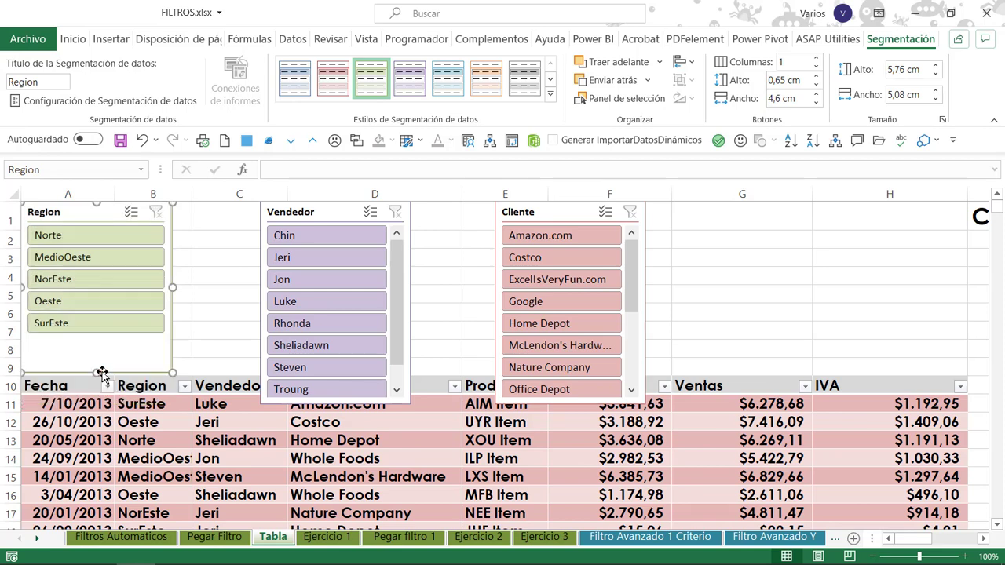
{"action": "left_click_drag", "start_coordinate": [354, 406], "coordinate": [267, 405]}
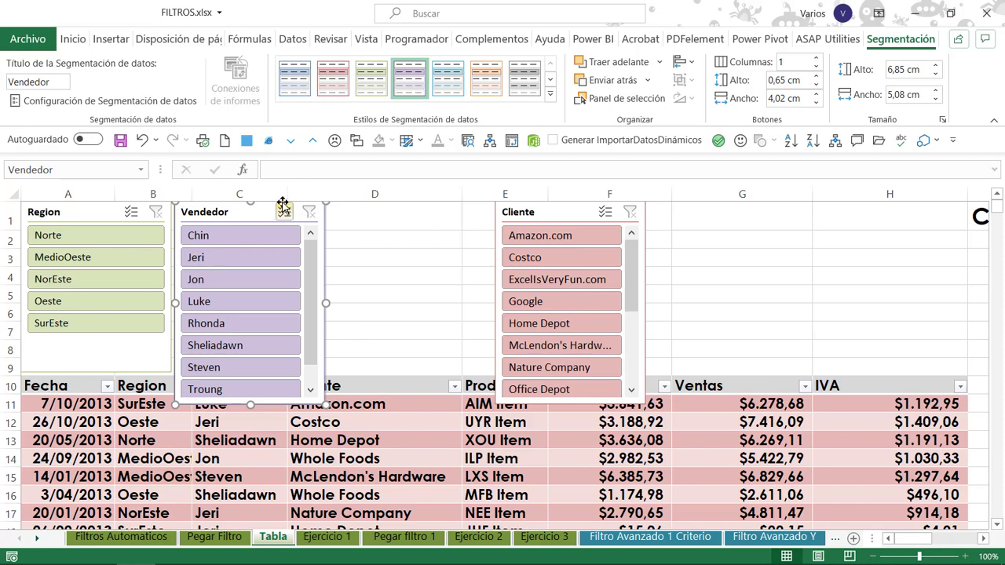
{"action": "left_click_drag", "start_coordinate": [250, 405], "coordinate": [255, 369]}
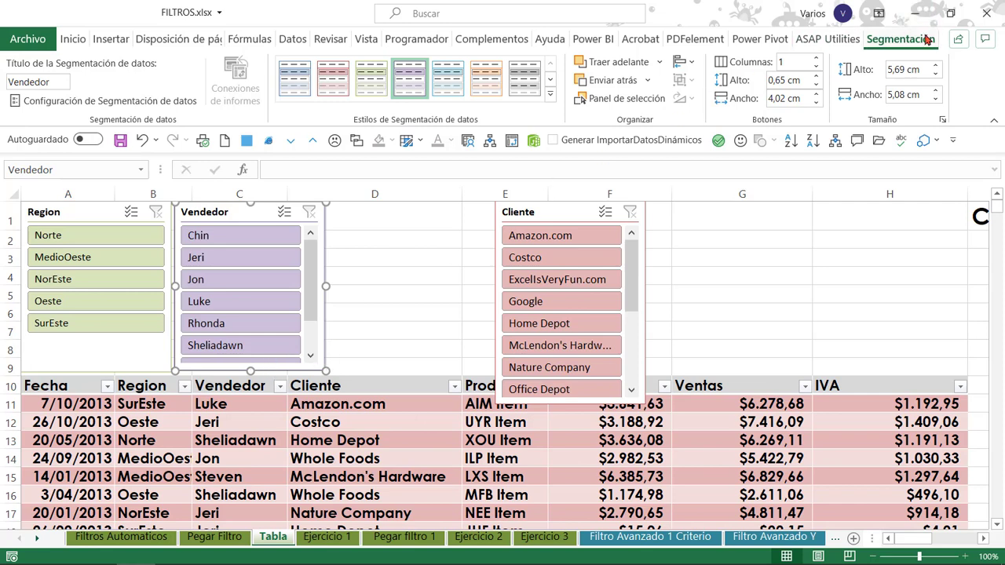
{"action": "left_click", "coordinate": [817, 61]}
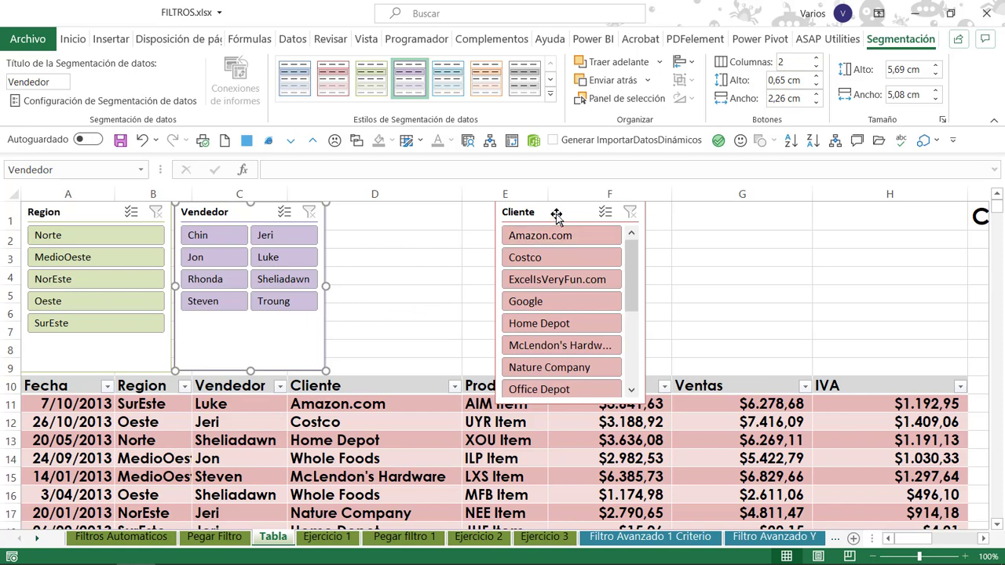
Place the Cliente slicer beside Vendedor, with three button columns and a size of about 11.77 cm wide by 5.67 cm high.
{"action": "left_click_drag", "start_coordinate": [532, 212], "coordinate": [363, 215]}
{"action": "key", "text": "F4"}
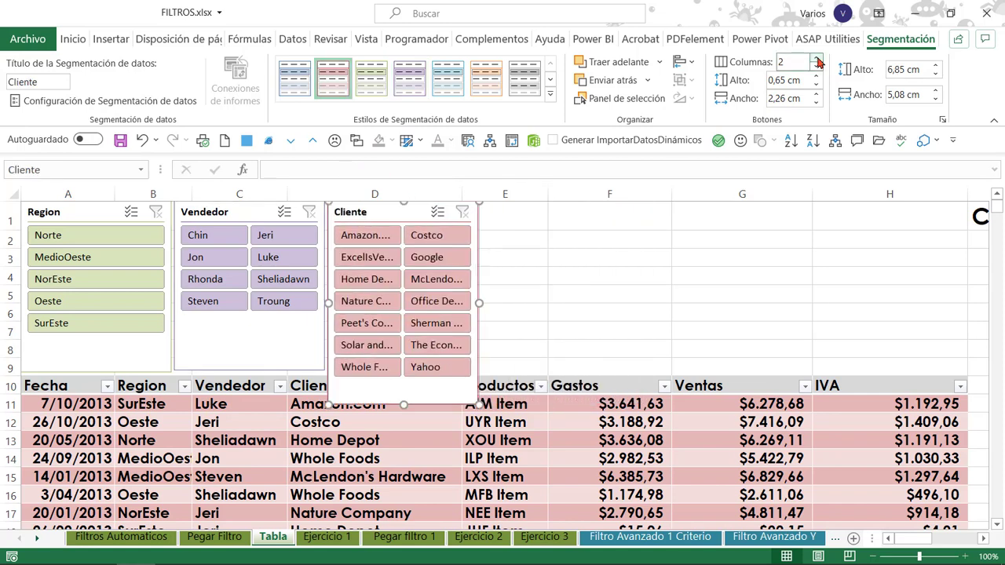
{"action": "left_click_drag", "start_coordinate": [480, 303], "coordinate": [589, 304]}
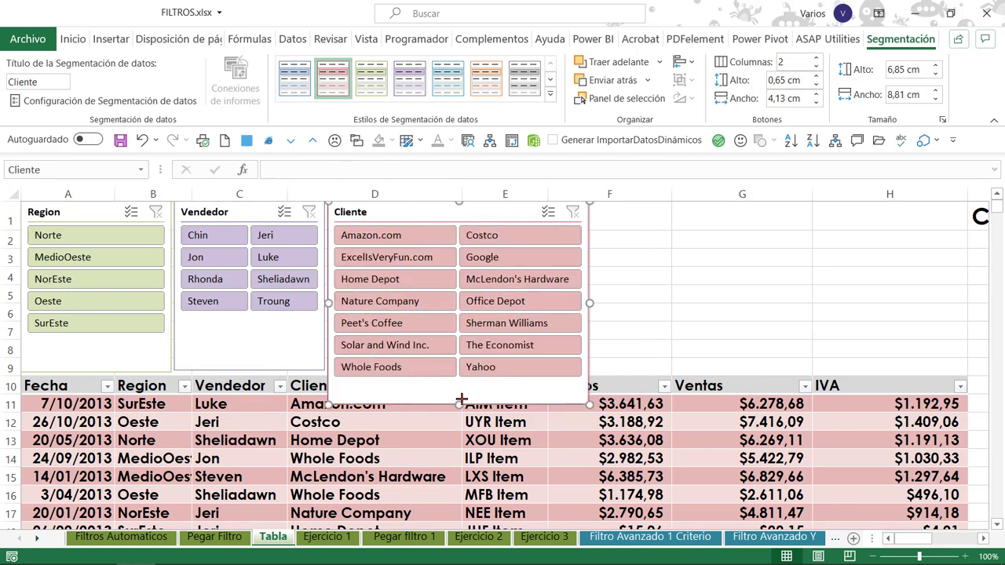
{"action": "left_click_drag", "start_coordinate": [458, 404], "coordinate": [463, 370]}
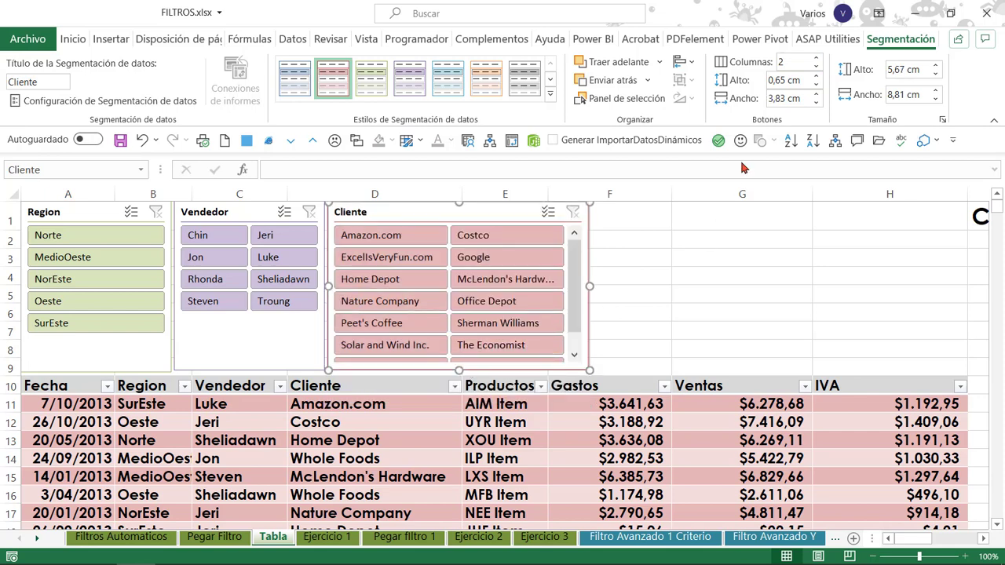
{"action": "left_click", "coordinate": [816, 58]}
{"action": "left_click_drag", "start_coordinate": [589, 289], "coordinate": [676, 291]}
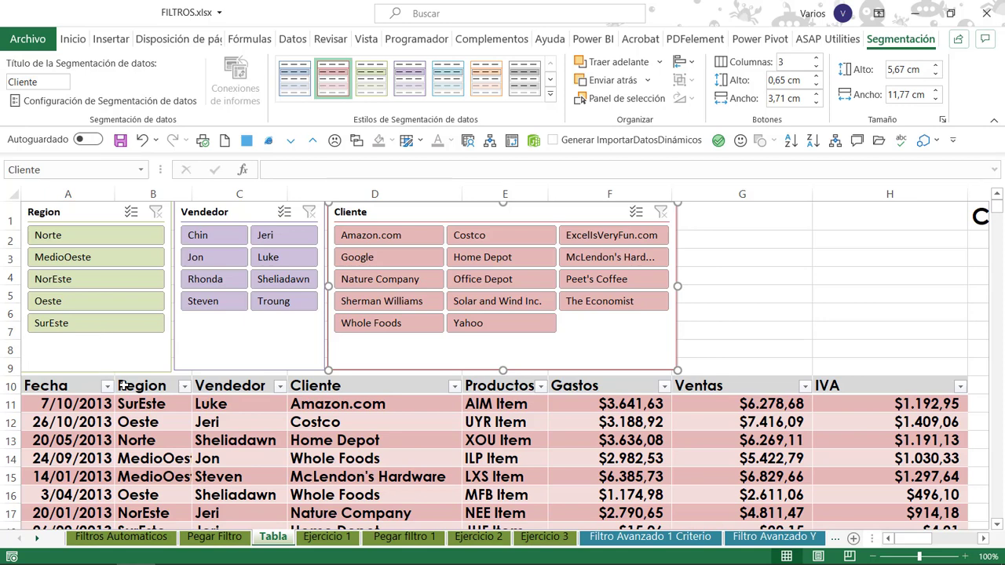
Filter the sales with the slicers by region MedioOeste, trying the clients Amazon.com and Costco together and Amazon.com alone.
{"action": "left_click", "coordinate": [66, 260]}
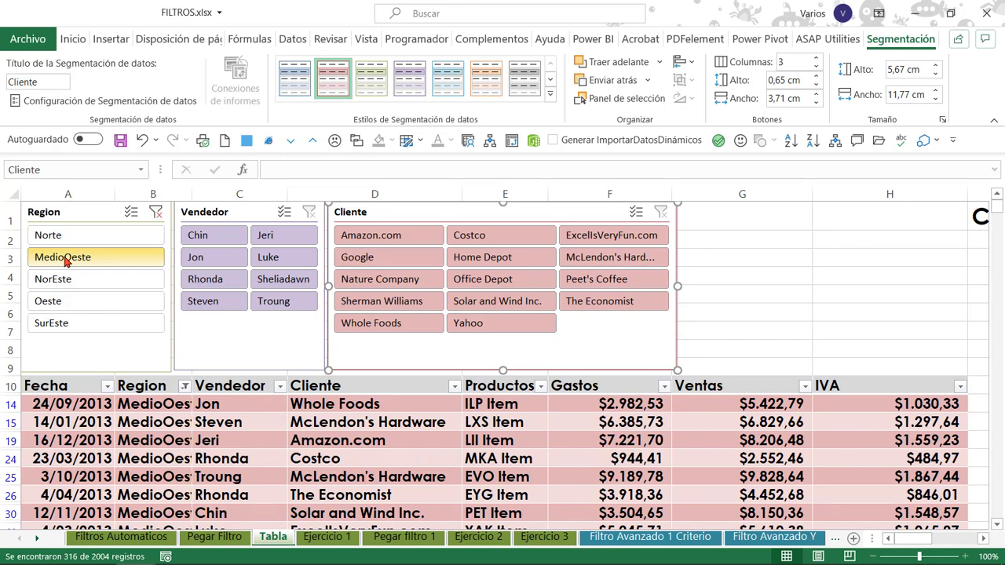
{"action": "left_click", "coordinate": [353, 243]}
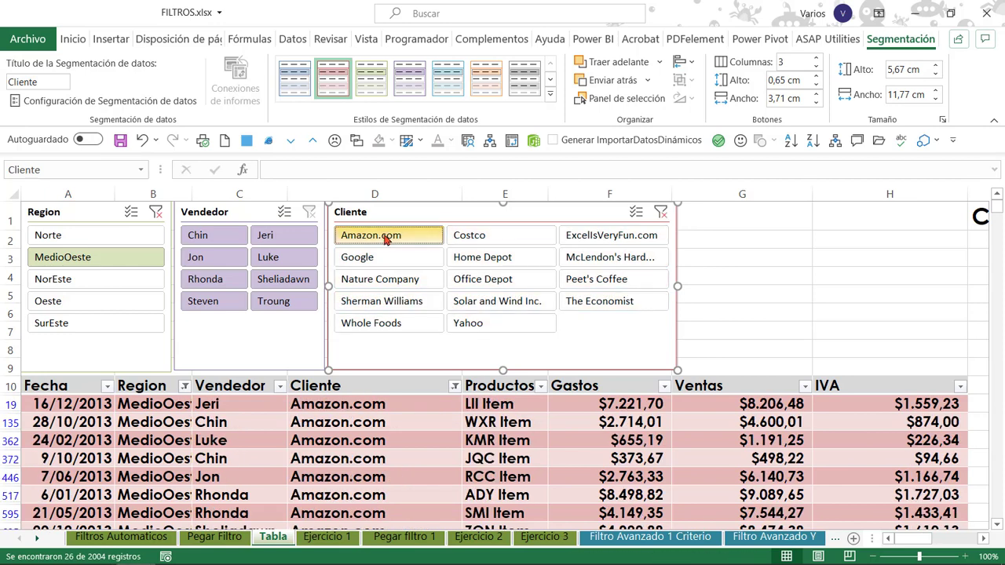
{"action": "left_click", "coordinate": [496, 235], "text": "ctrl"}
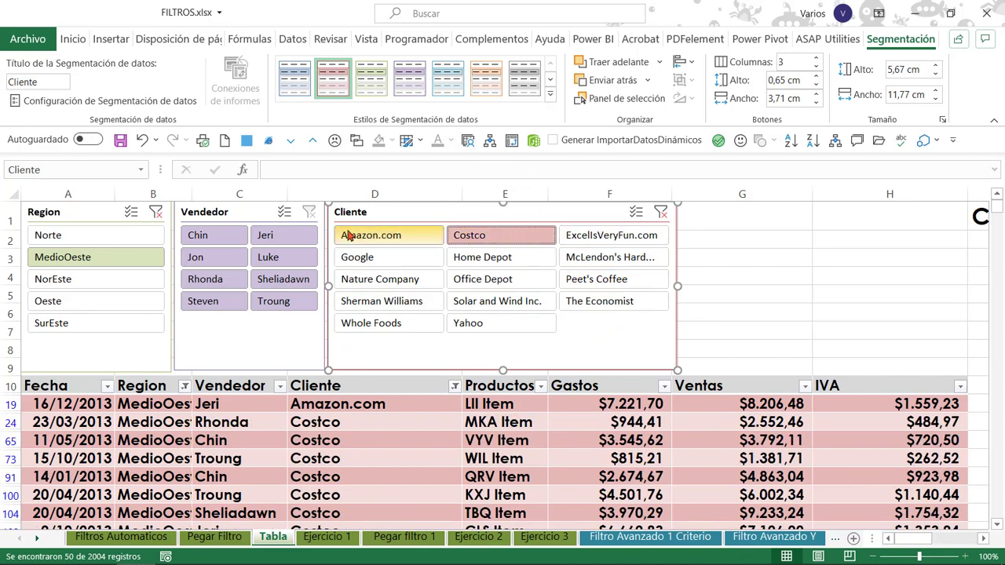
{"action": "left_click", "coordinate": [388, 239]}
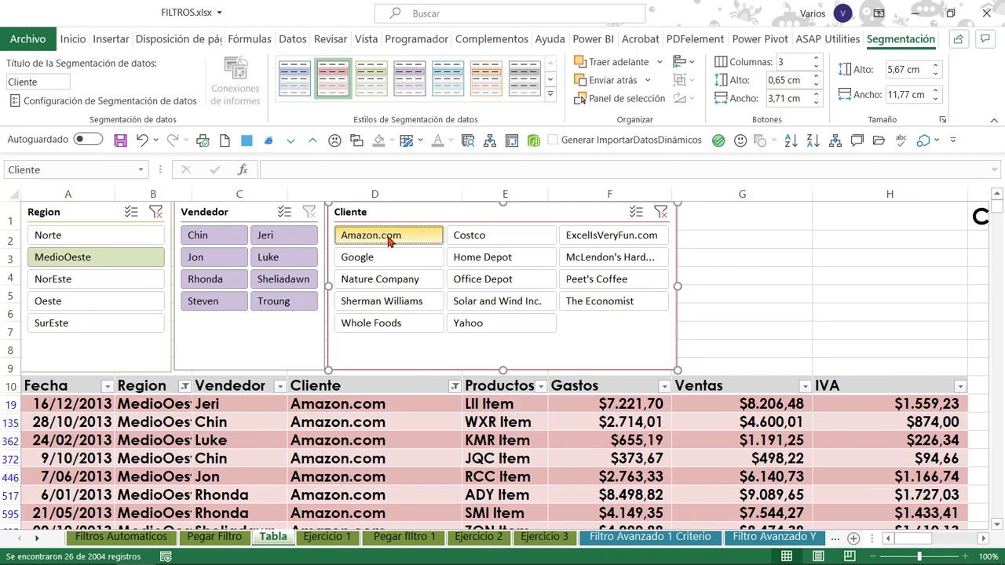
Clear the client and region filters set with the slicers.
{"action": "left_click", "coordinate": [517, 237], "text": "ctrl"}
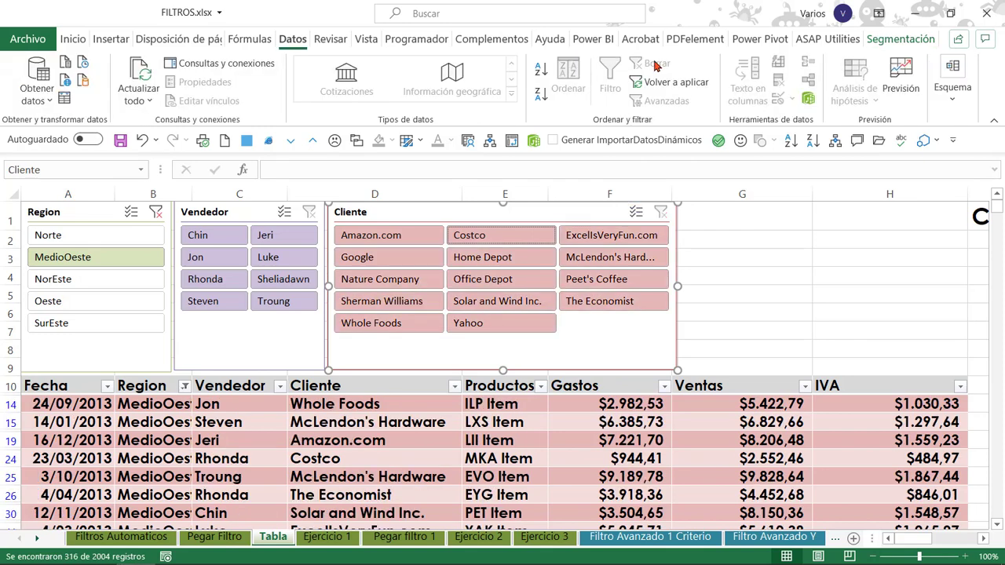
{"action": "left_click", "coordinate": [81, 211]}
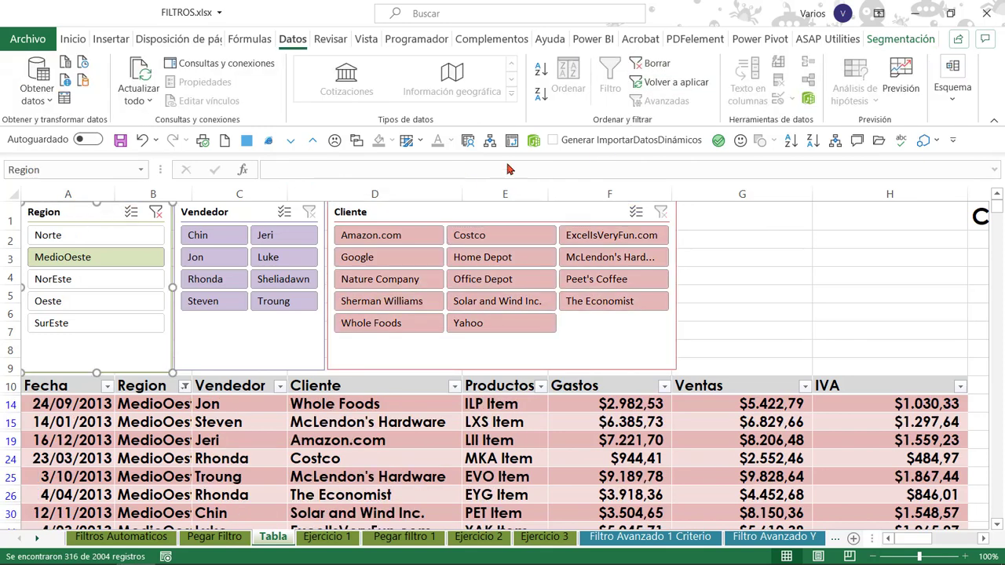
{"action": "left_click", "coordinate": [642, 62]}
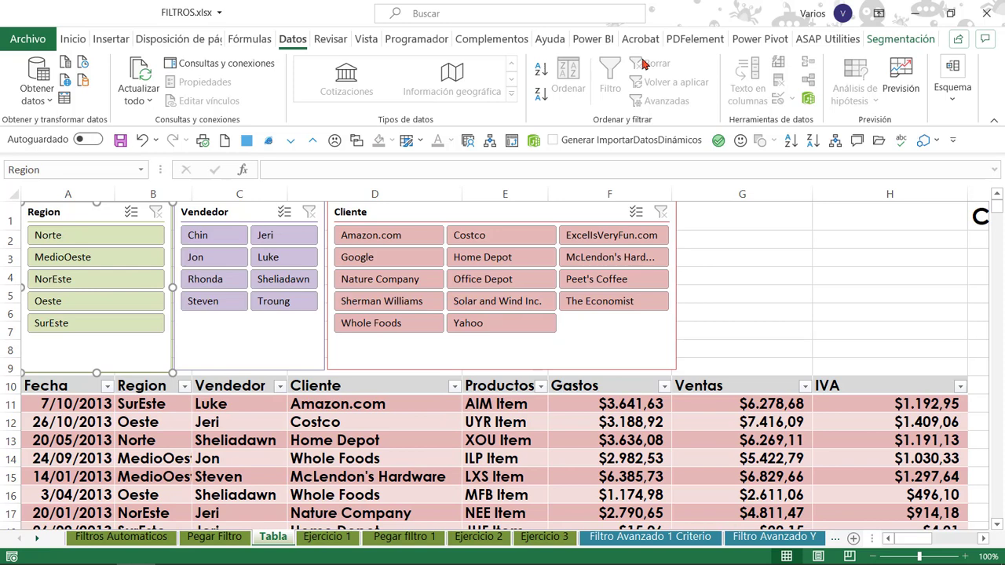
Filter the table by region MedioOeste, and try excluding Amazon.com with the Cliente slicer's multiple selection before clearing that slicer's filter.
{"action": "left_click", "coordinate": [88, 257]}
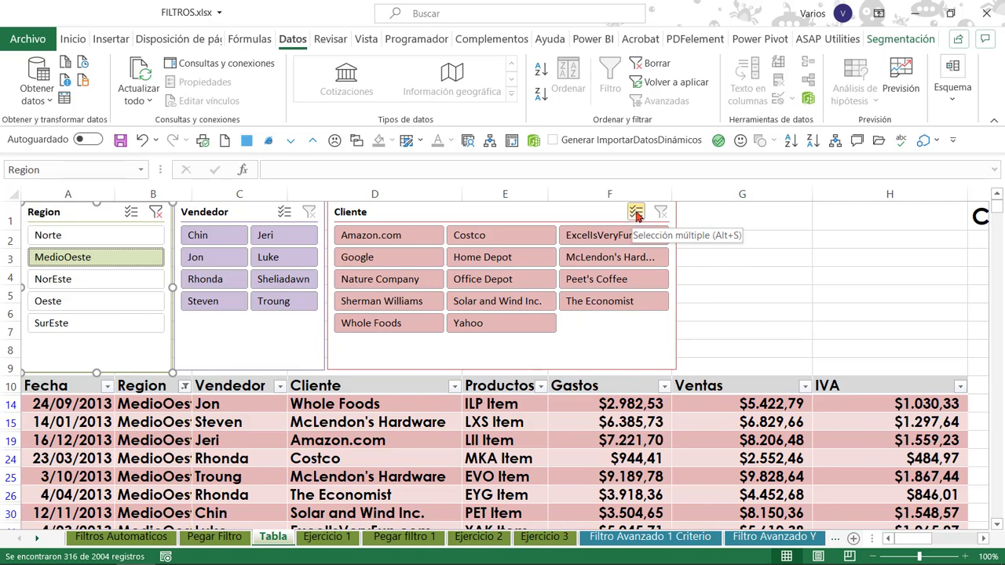
{"action": "left_click", "coordinate": [637, 214]}
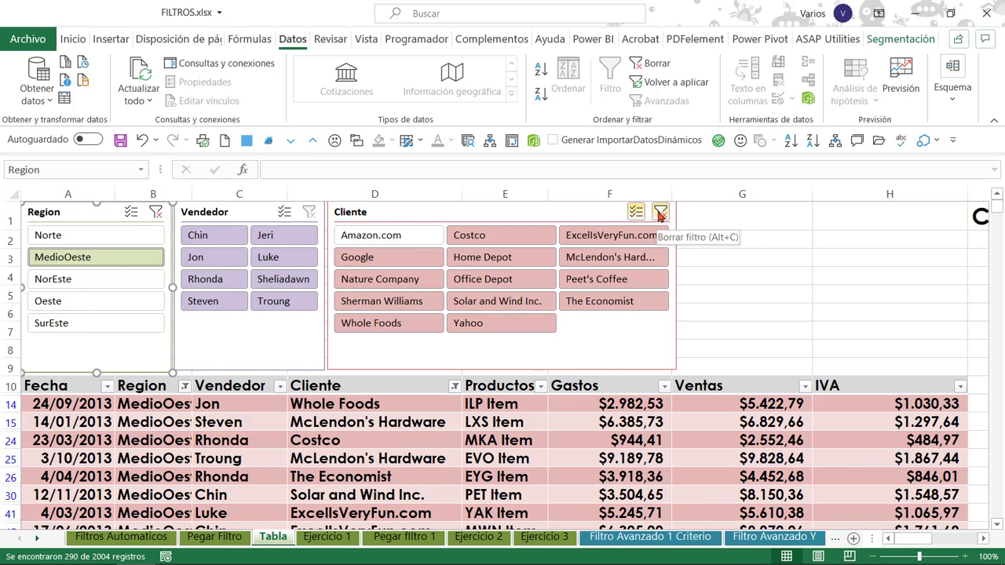
{"action": "left_click", "coordinate": [660, 213]}
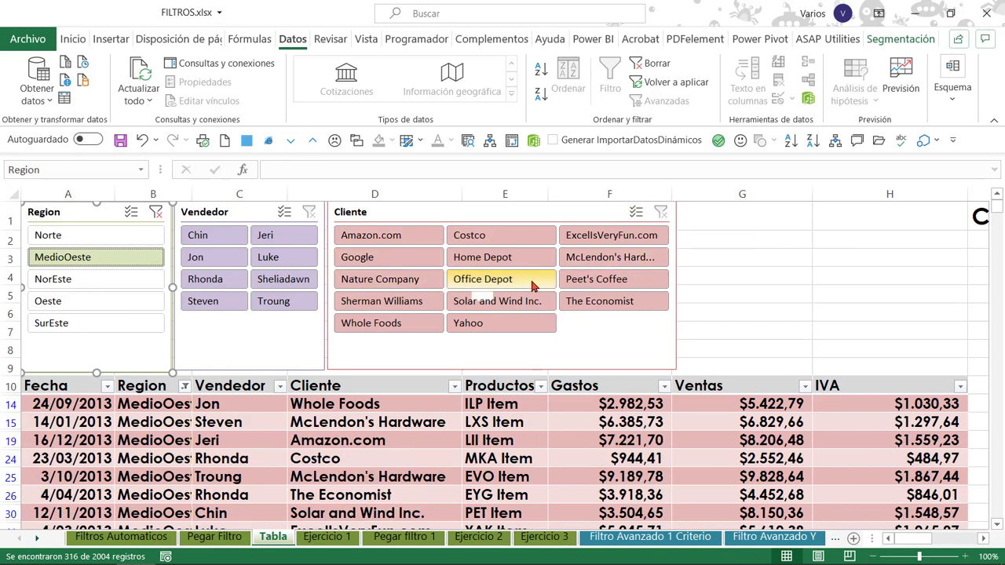
Filter the MedioOeste sales with the slicers by the clients Office Depot and Yahoo together and one salesperson, checking the totals row's count.
{"action": "left_click", "coordinate": [473, 281]}
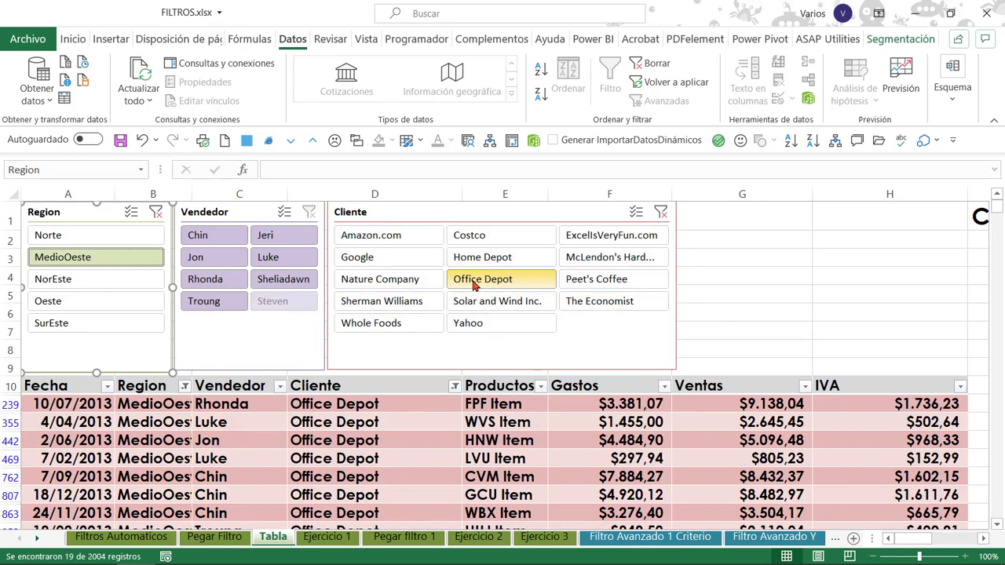
{"action": "left_click", "coordinate": [635, 212]}
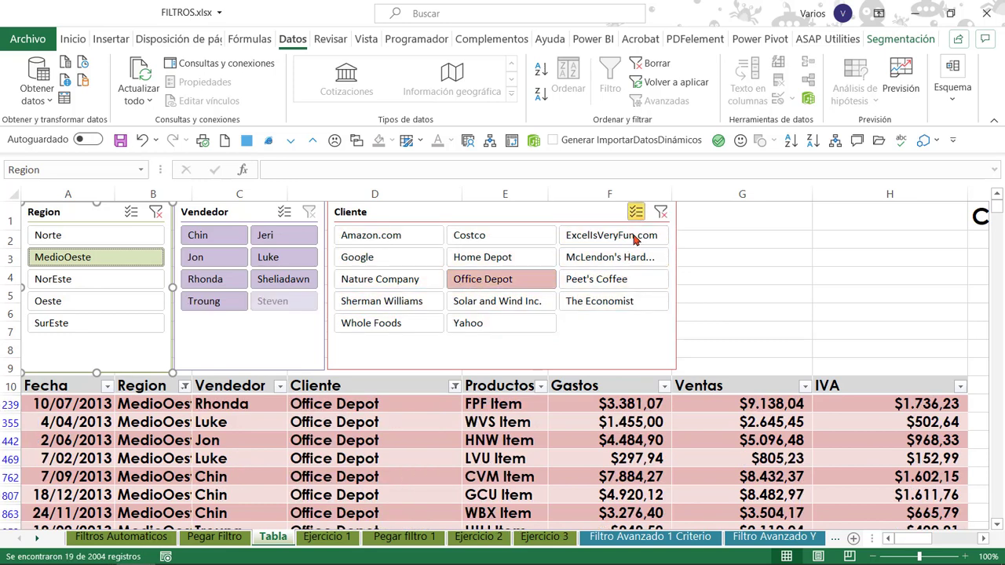
{"action": "left_click", "coordinate": [494, 323]}
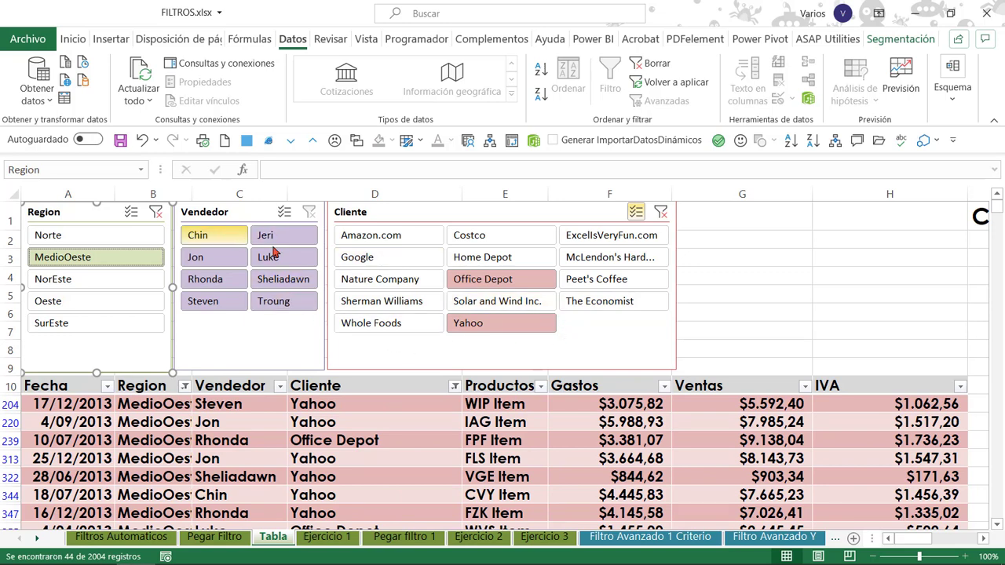
{"action": "left_click", "coordinate": [204, 281]}
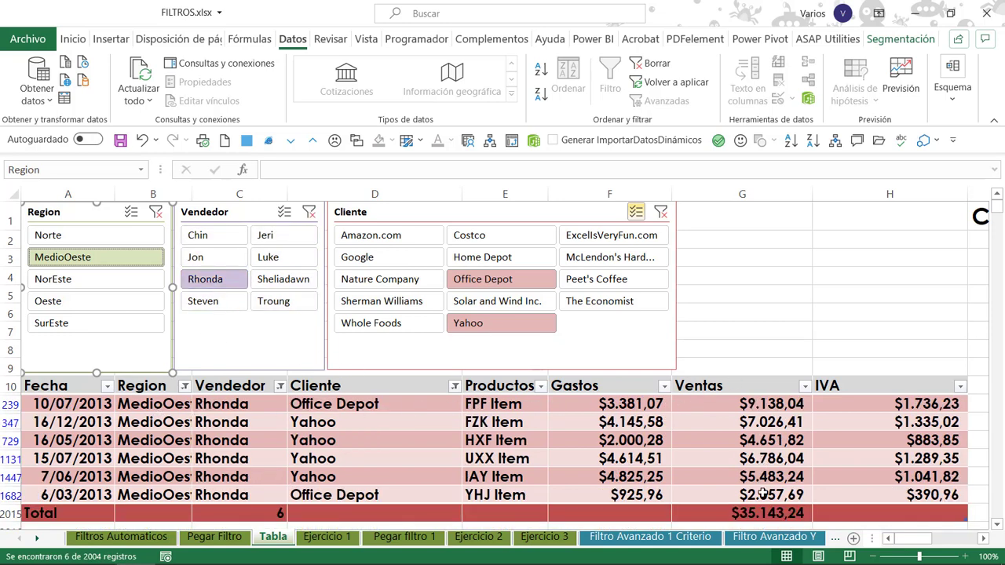
{"action": "left_click", "coordinate": [218, 509]}
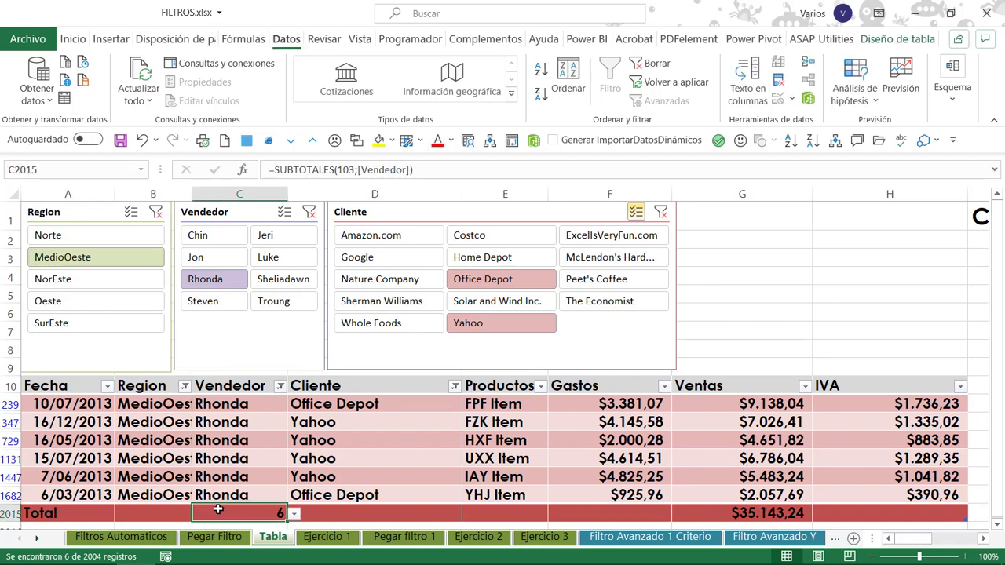
{"action": "left_click", "coordinate": [572, 444]}
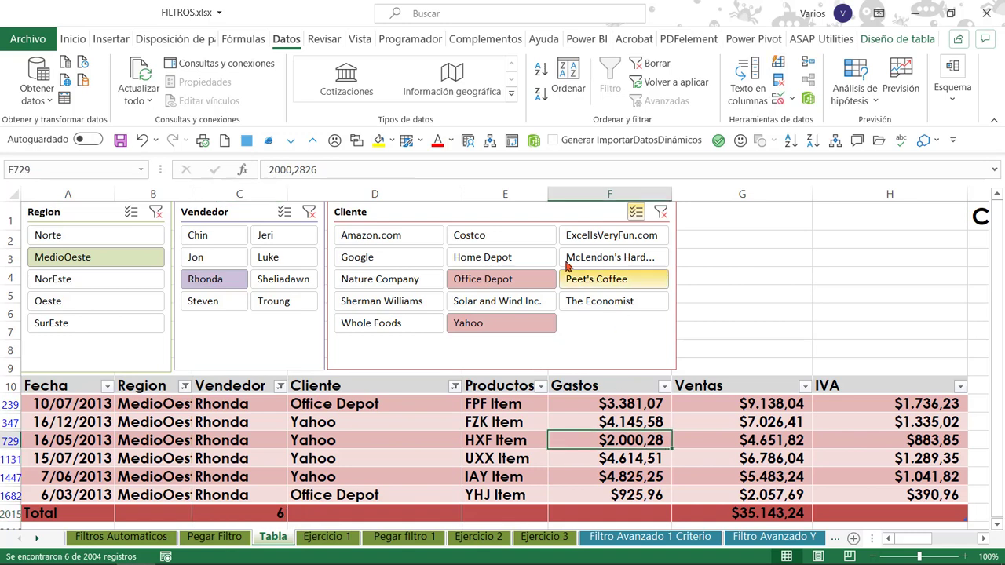
Delete the Region, Vendedor and Cliente slicers from the sheet.
{"action": "left_click", "coordinate": [446, 214]}
{"action": "left_click", "coordinate": [228, 210]}
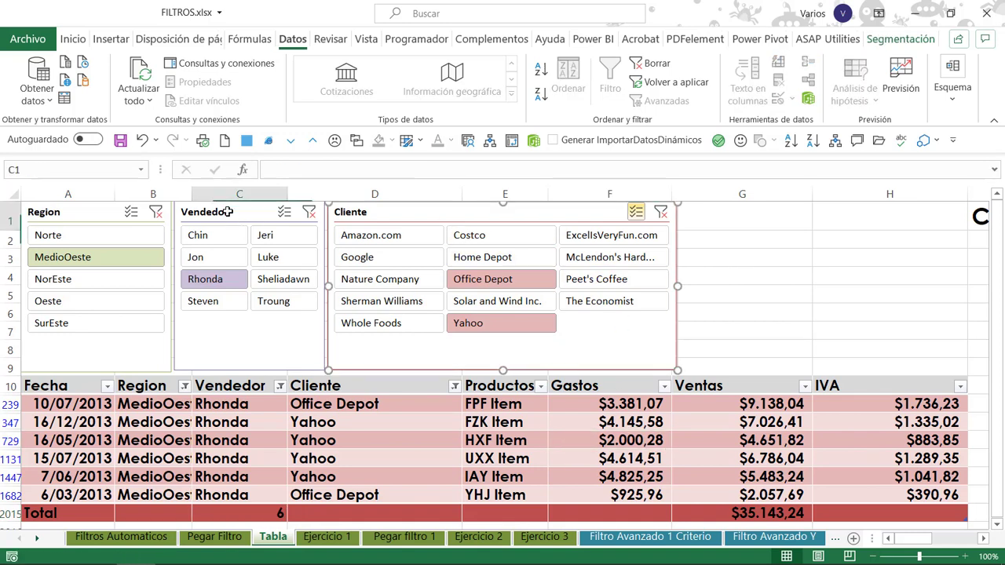
{"action": "left_click", "coordinate": [182, 350]}
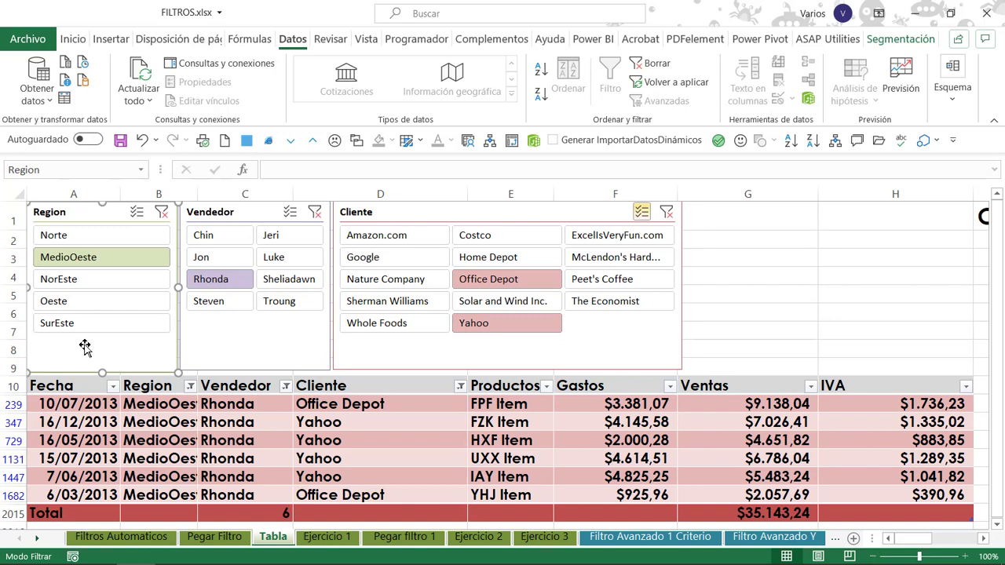
{"action": "key", "text": "Delete"}
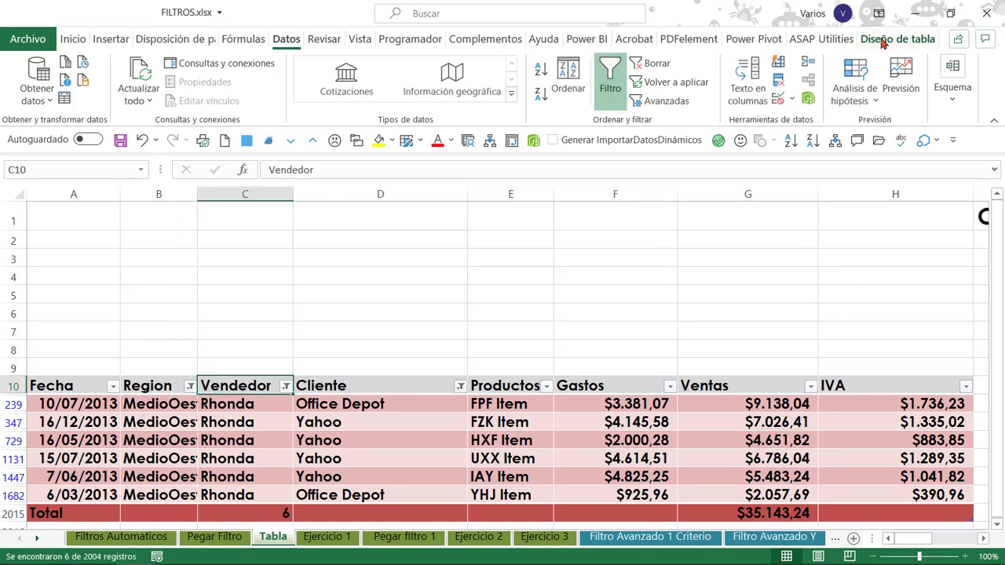
Examine the table's name in its design settings, leaving it as it is.
{"action": "left_click", "coordinate": [881, 41]}
{"action": "left_click", "coordinate": [63, 78]}
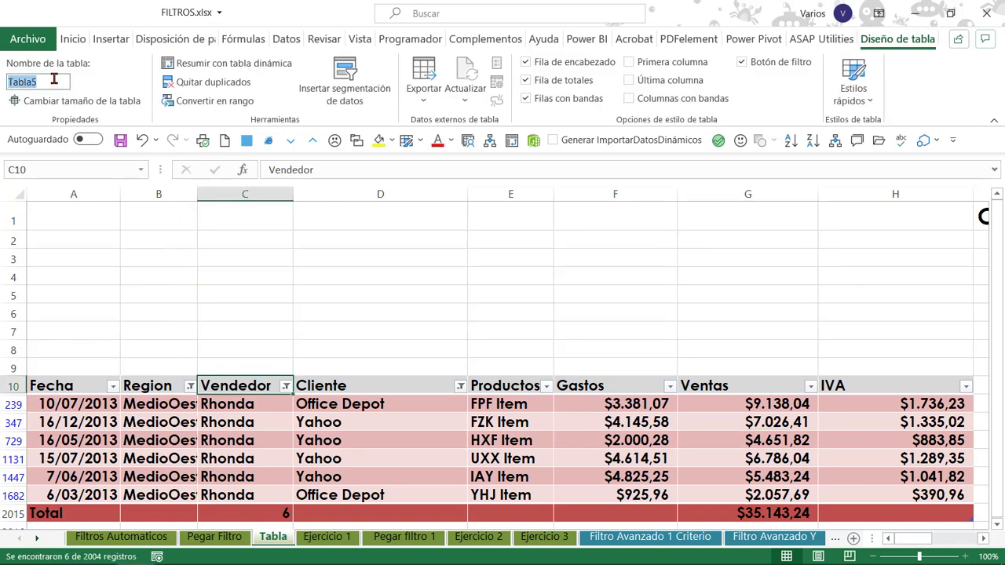
{"action": "left_click", "coordinate": [63, 78]}
{"action": "left_click_drag", "start_coordinate": [63, 79], "coordinate": [2, 78]}
{"action": "left_click", "coordinate": [245, 422]}
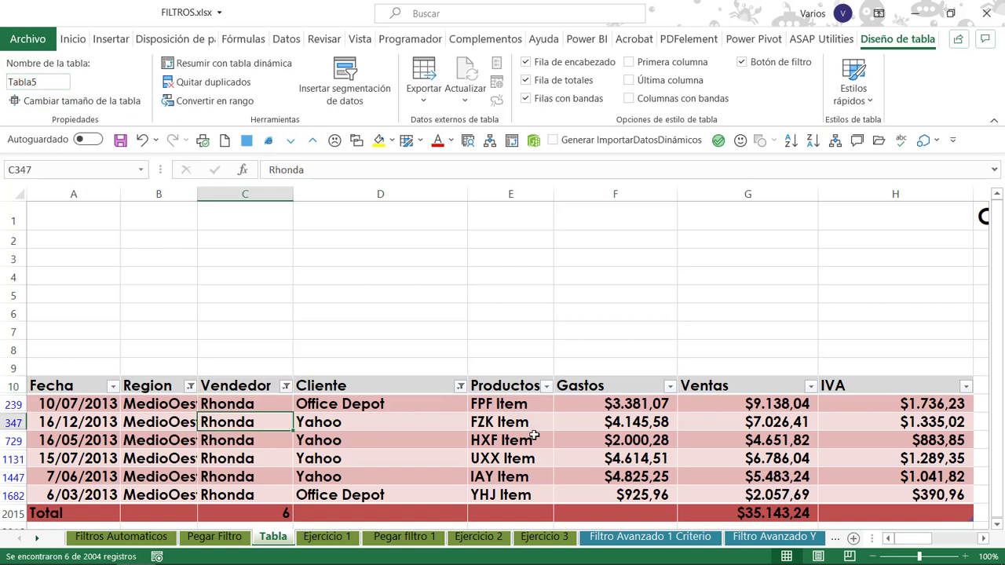
{"action": "left_click", "coordinate": [534, 438]}
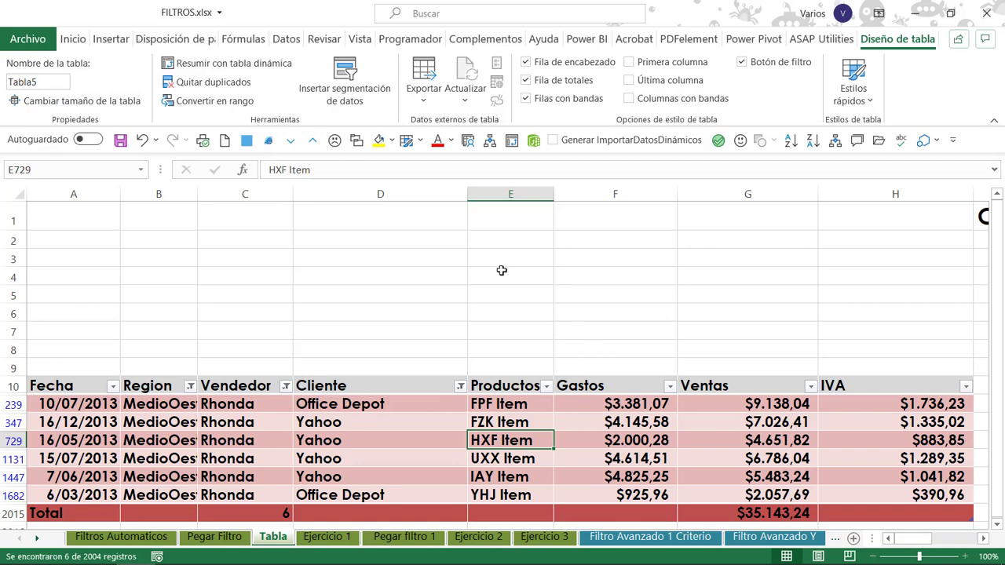
Clear all the table's filters and remove its totals row, checking the end of the Productos column and returning to its header.
{"action": "left_click", "coordinate": [283, 39]}
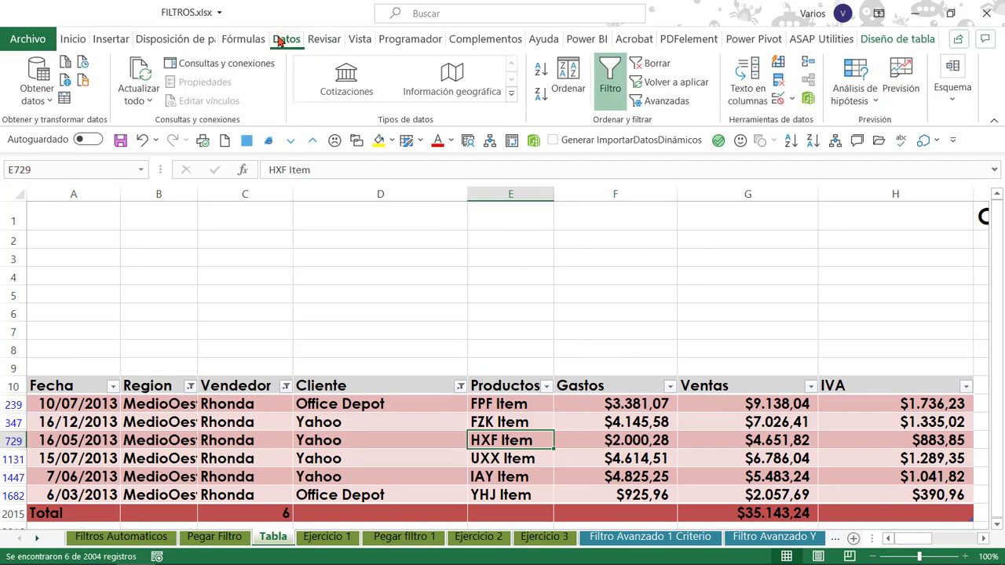
{"action": "left_click", "coordinate": [645, 64]}
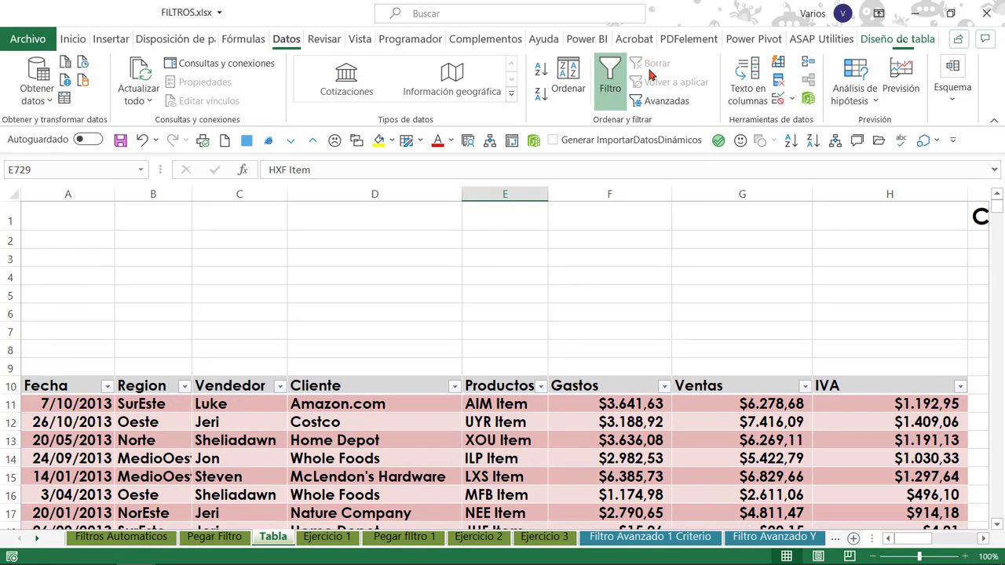
{"action": "left_click", "coordinate": [901, 39]}
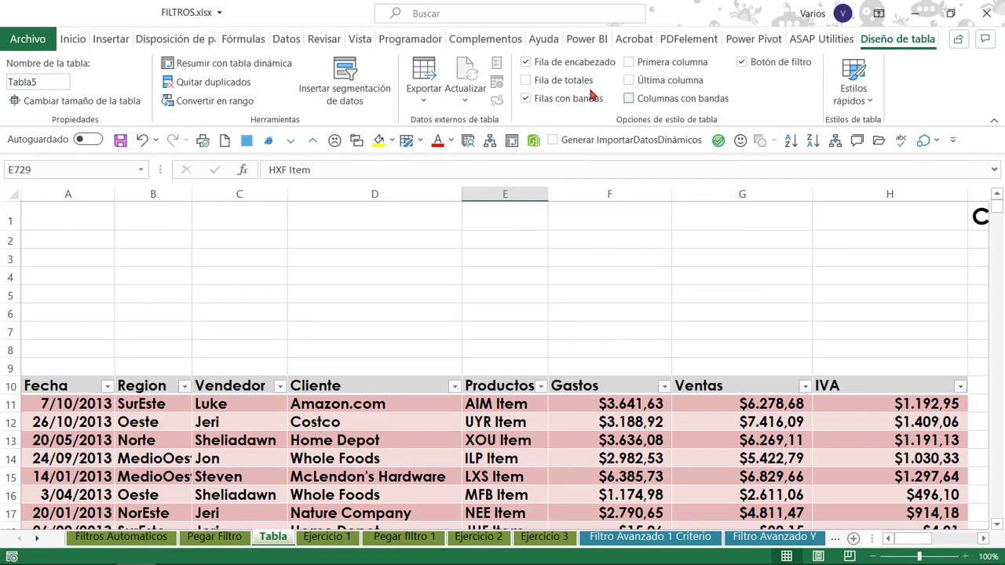
{"action": "left_click", "coordinate": [514, 404]}
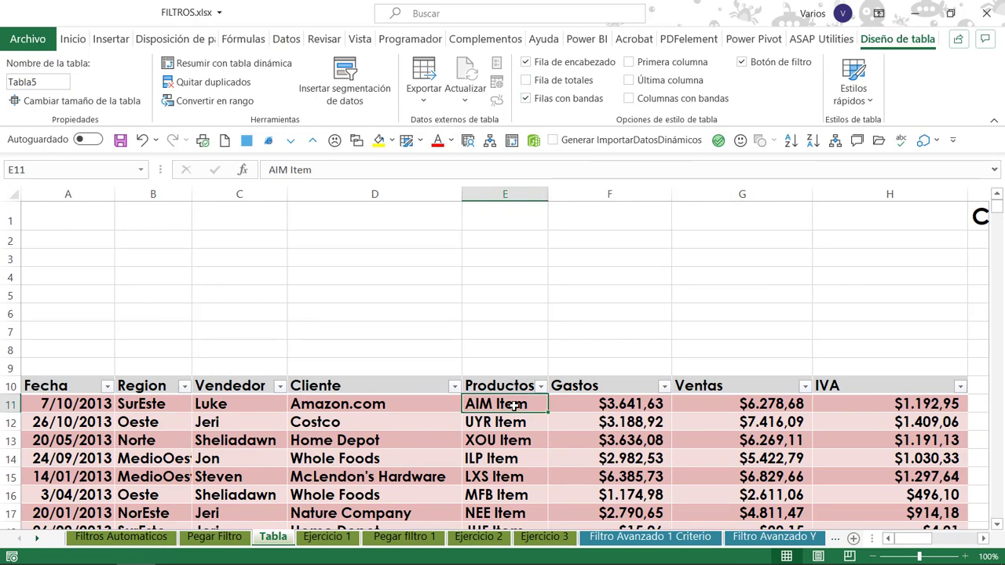
{"action": "key", "text": "ctrl+Down"}
{"action": "key", "text": "ctrl+Down"}
{"action": "key", "text": "ctrl+Up"}
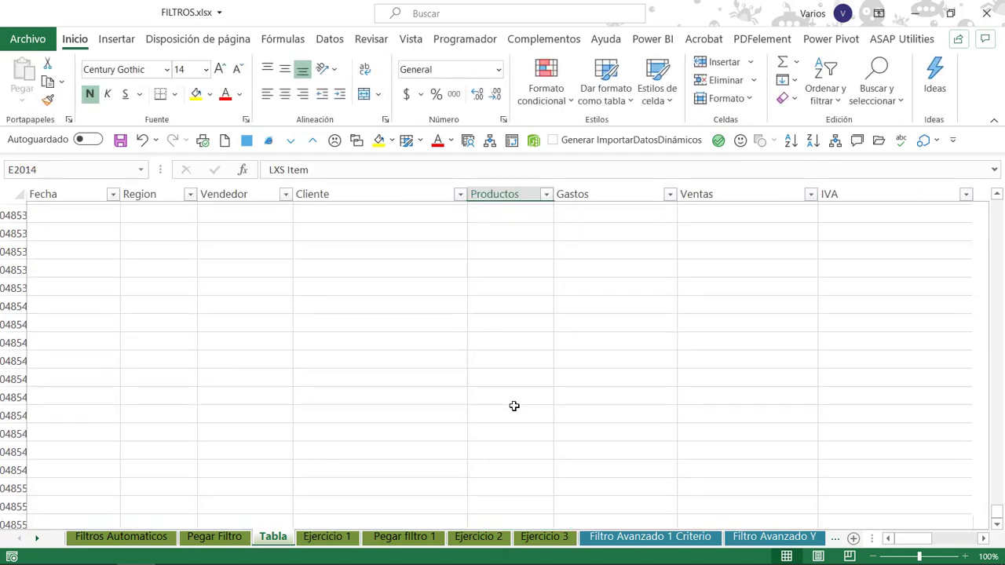
{"action": "key", "text": "Up"}
{"action": "key", "text": "ctrl+Up"}
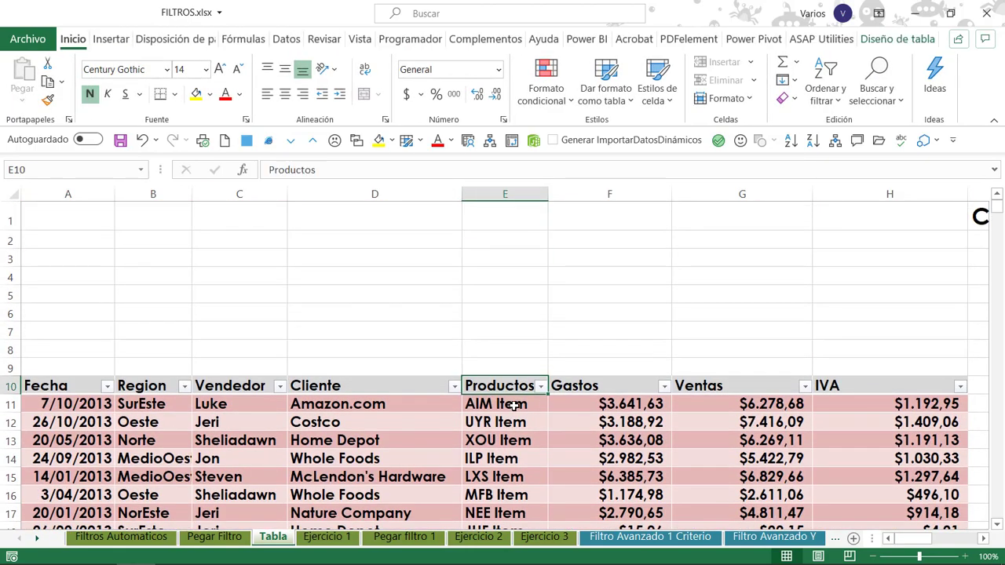
Bring up the conversion of the table into a normal range, and cancel it without converting.
{"action": "left_click", "coordinate": [879, 40]}
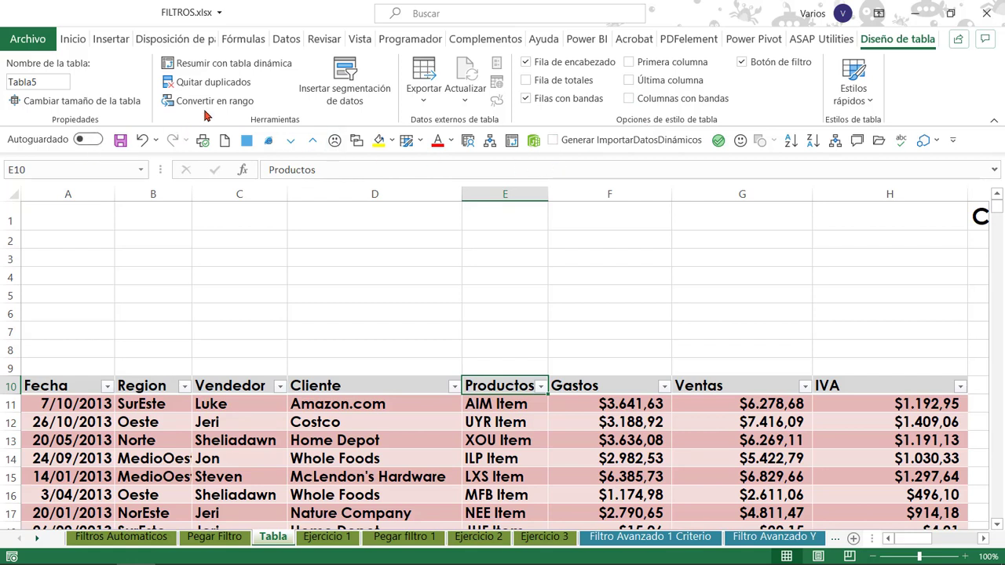
{"action": "left_click", "coordinate": [207, 102]}
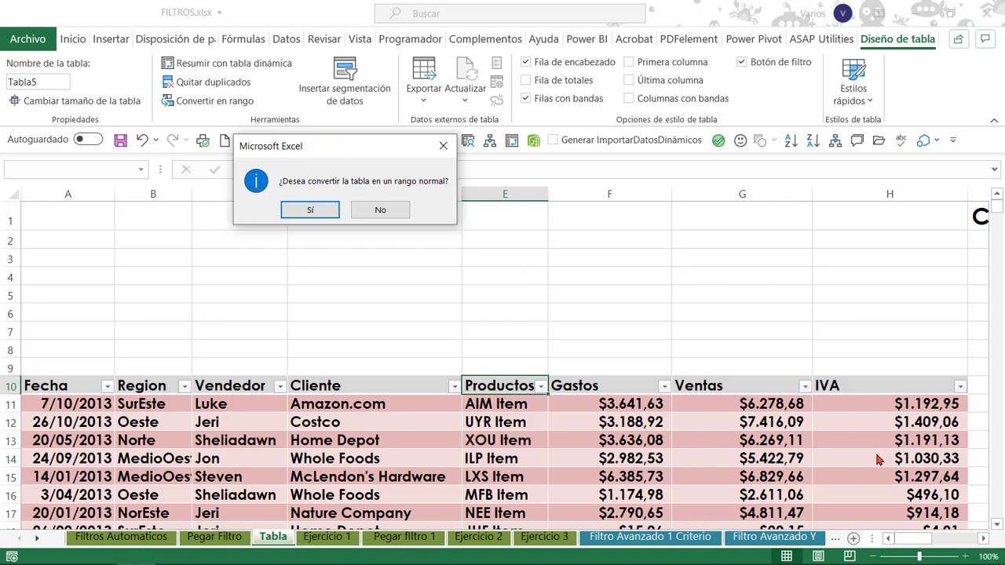
{"action": "key", "text": "Escape"}
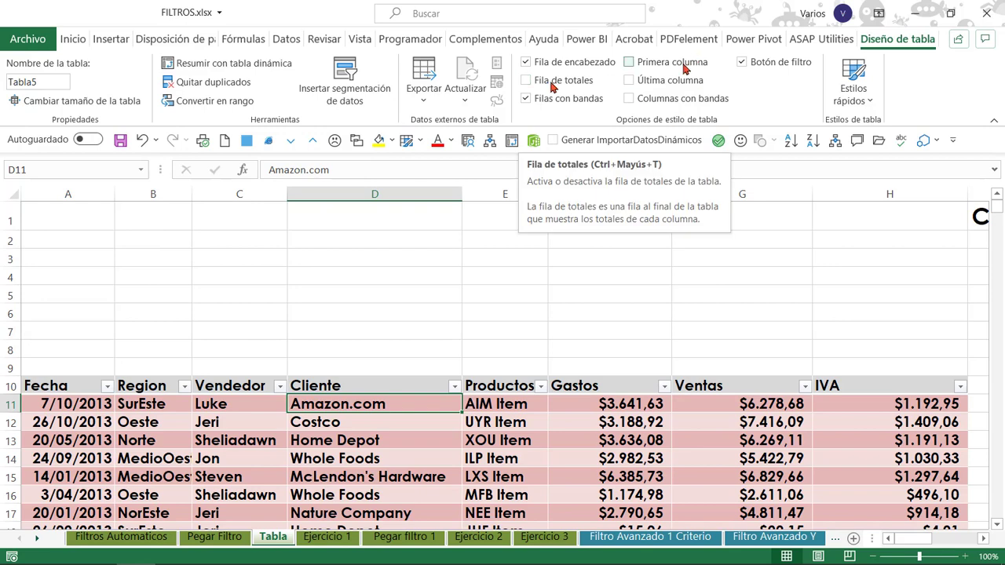
Try the table's special formatting for the first column, last column and banded columns, switching each option off again.
{"action": "left_click", "coordinate": [630, 62]}
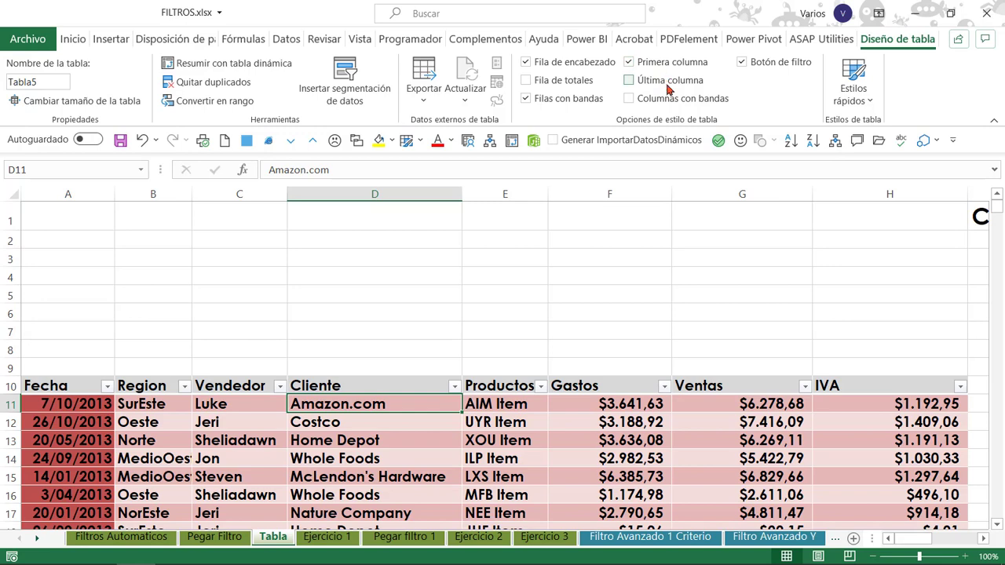
{"action": "left_click", "coordinate": [666, 85]}
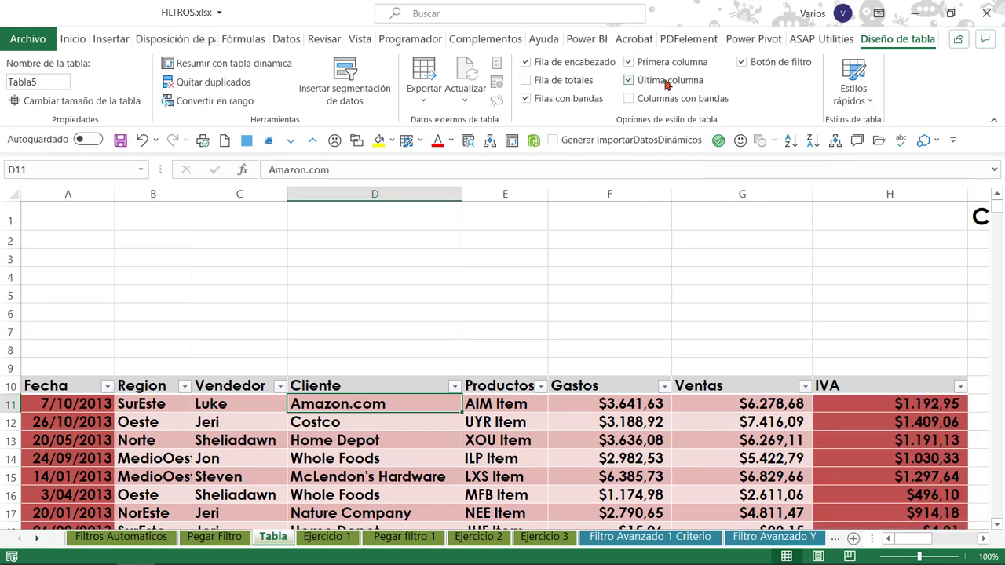
{"action": "left_click", "coordinate": [665, 85]}
{"action": "left_click", "coordinate": [663, 66]}
{"action": "left_click", "coordinate": [673, 102]}
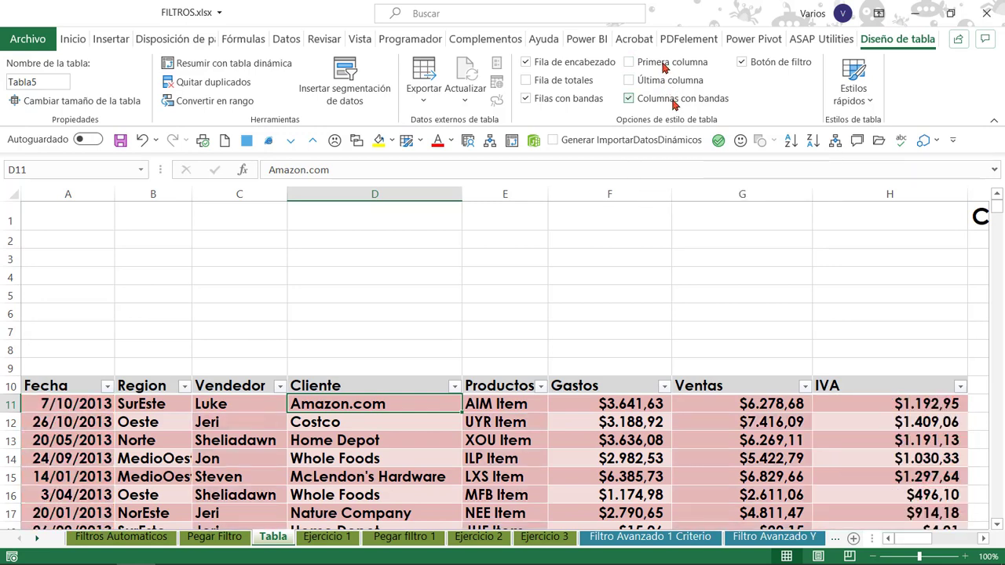
{"action": "left_click", "coordinate": [674, 102]}
{"action": "left_click", "coordinate": [220, 437]}
{"action": "left_click", "coordinate": [396, 425]}
{"action": "left_click", "coordinate": [612, 424]}
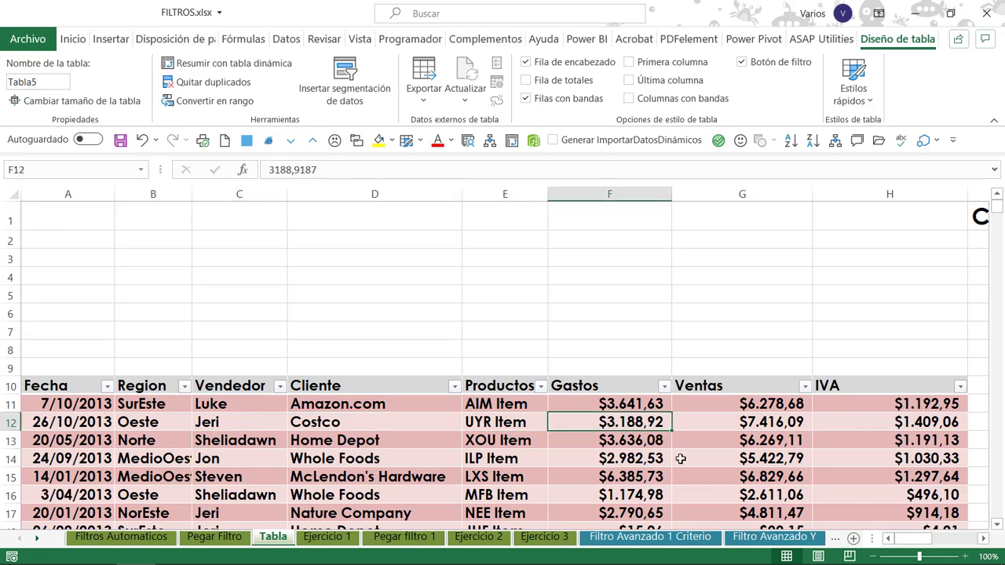
{"action": "left_click", "coordinate": [504, 493]}
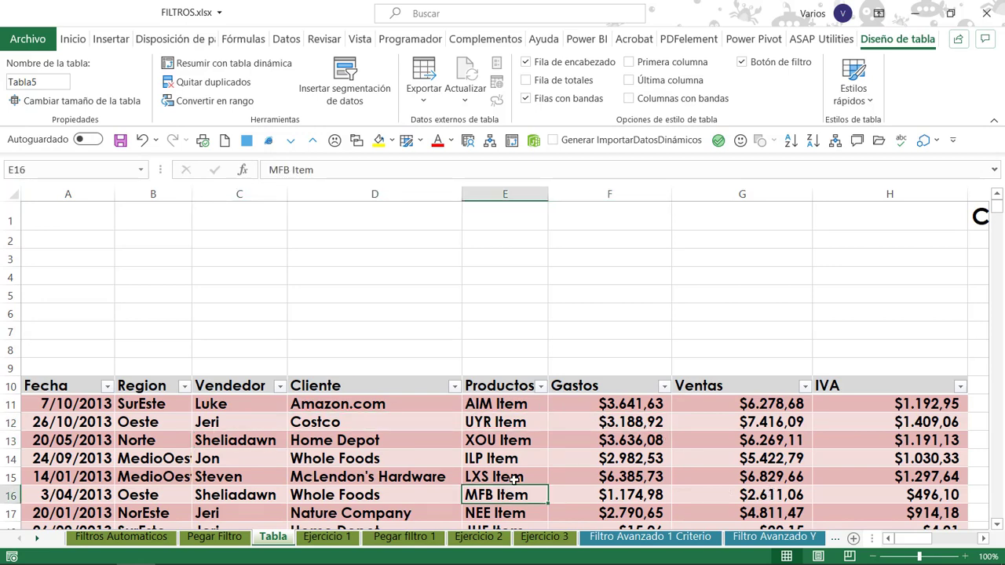
Go to the Filtro Avanzado 1 Criterio sheet and examine the data table that starts in row 5.
{"action": "left_click", "coordinate": [648, 537]}
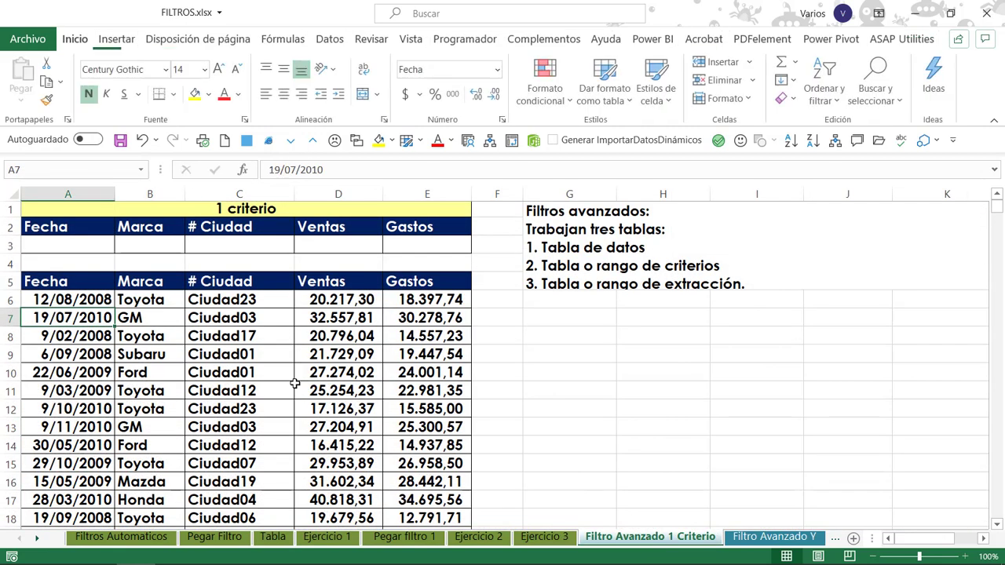
{"action": "left_click", "coordinate": [300, 388]}
{"action": "left_click", "coordinate": [355, 351]}
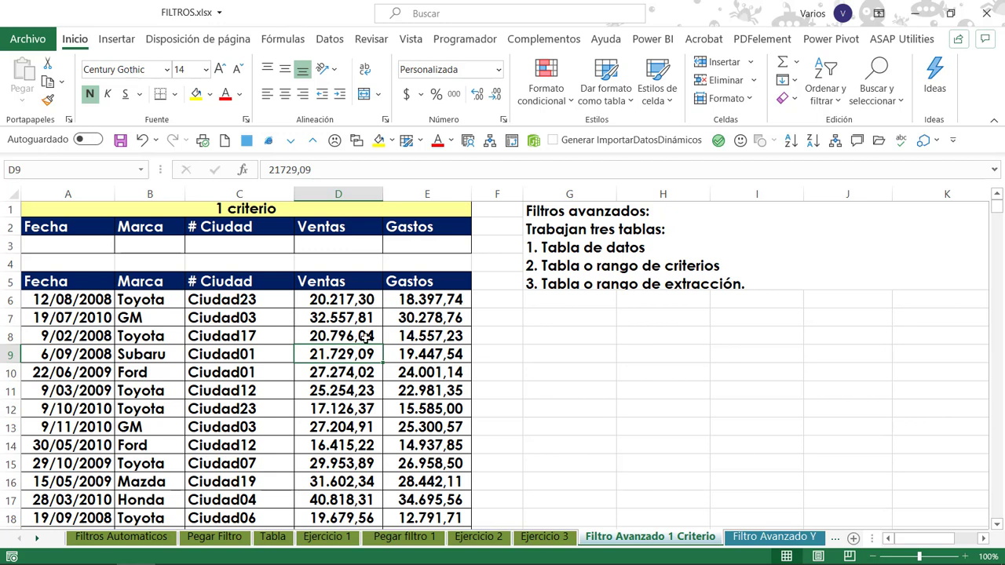
{"action": "left_click", "coordinate": [117, 343]}
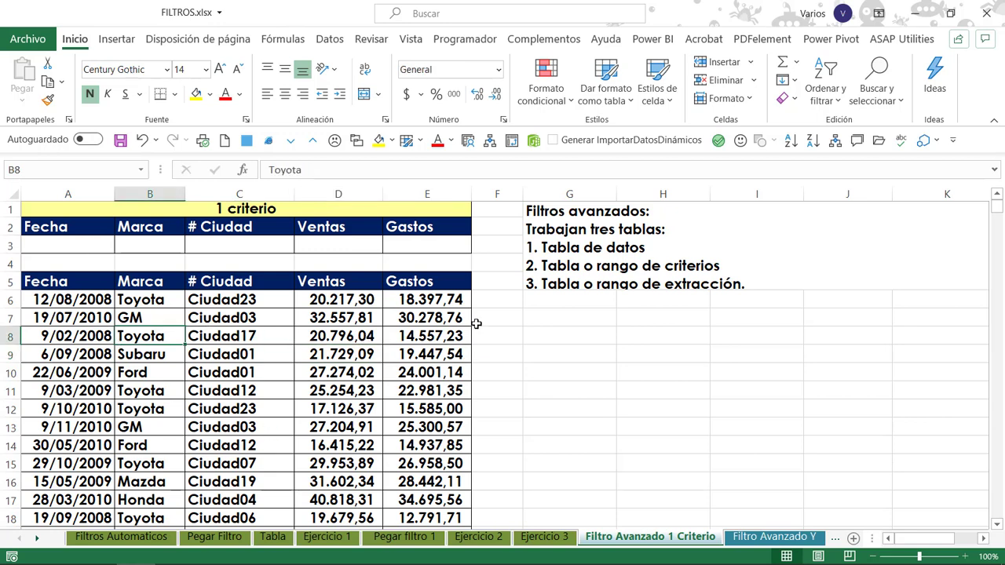
{"action": "left_click_drag", "start_coordinate": [42, 281], "coordinate": [404, 467]}
{"action": "left_click", "coordinate": [337, 336]}
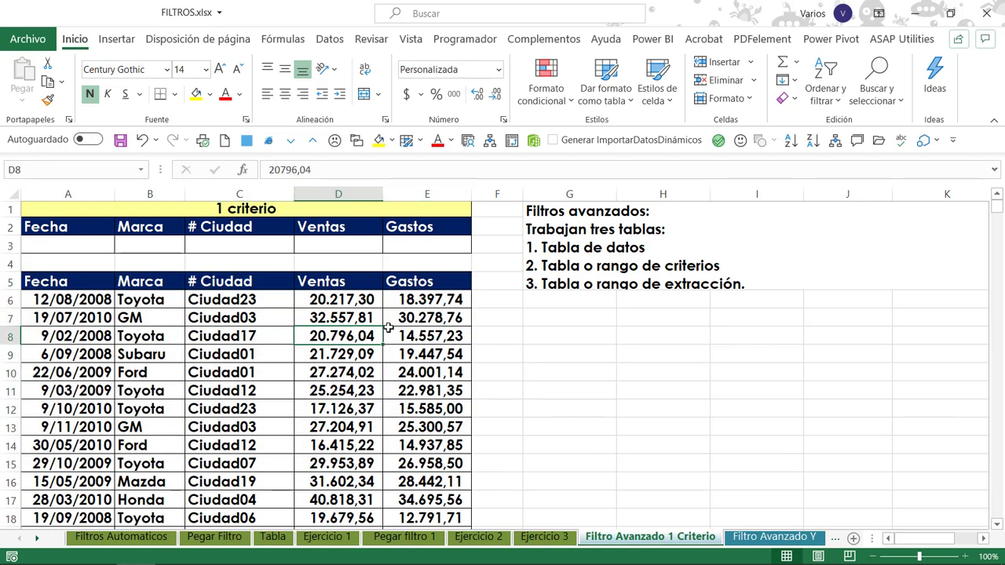
{"action": "left_click", "coordinate": [74, 296]}
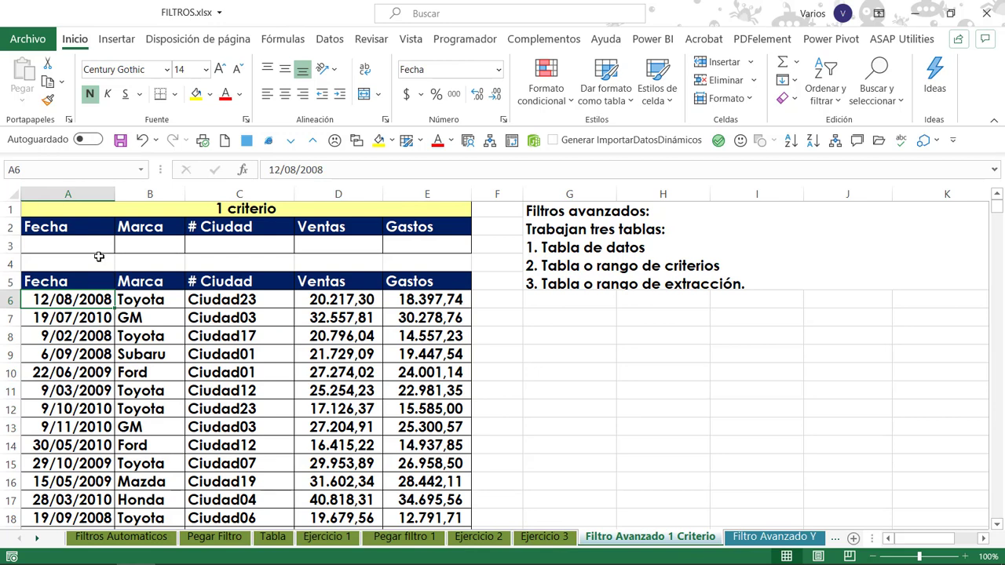
{"action": "left_click", "coordinate": [233, 357]}
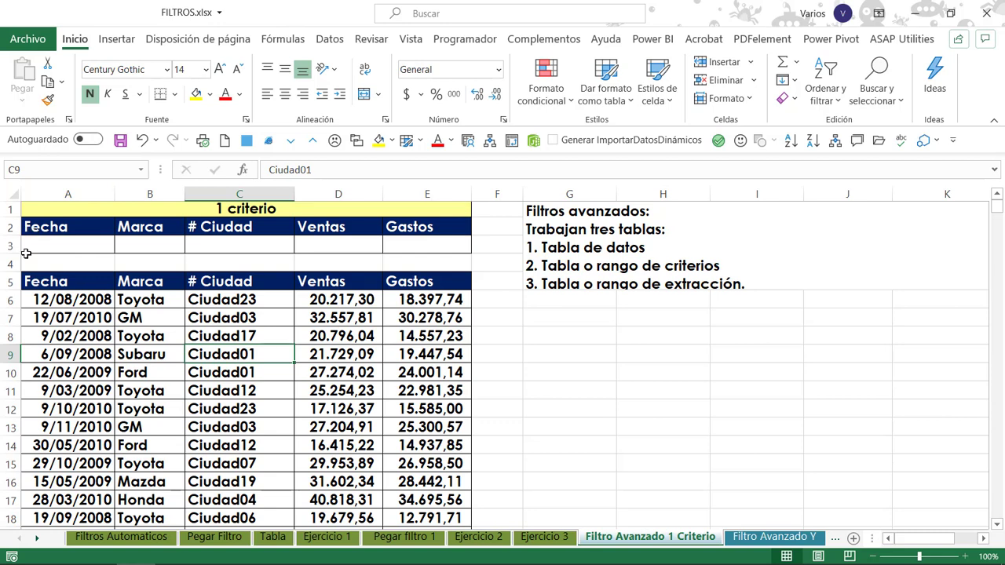
Compare the data table's headers in A5:E5 with the criteria range's headers in A2:E2.
{"action": "left_click_drag", "start_coordinate": [40, 284], "coordinate": [412, 282]}
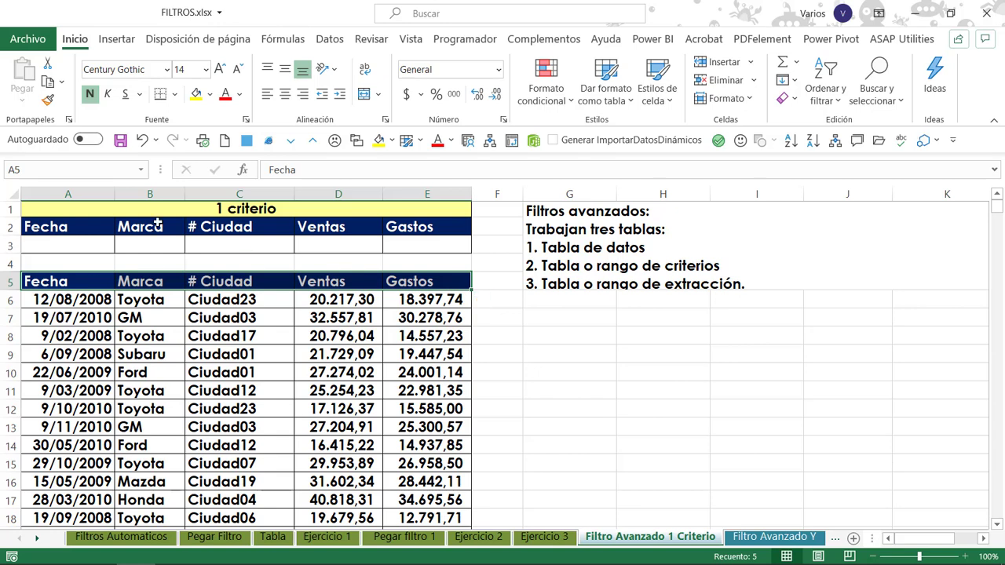
{"action": "left_click_drag", "start_coordinate": [35, 227], "coordinate": [396, 230]}
{"action": "left_click", "coordinate": [215, 299]}
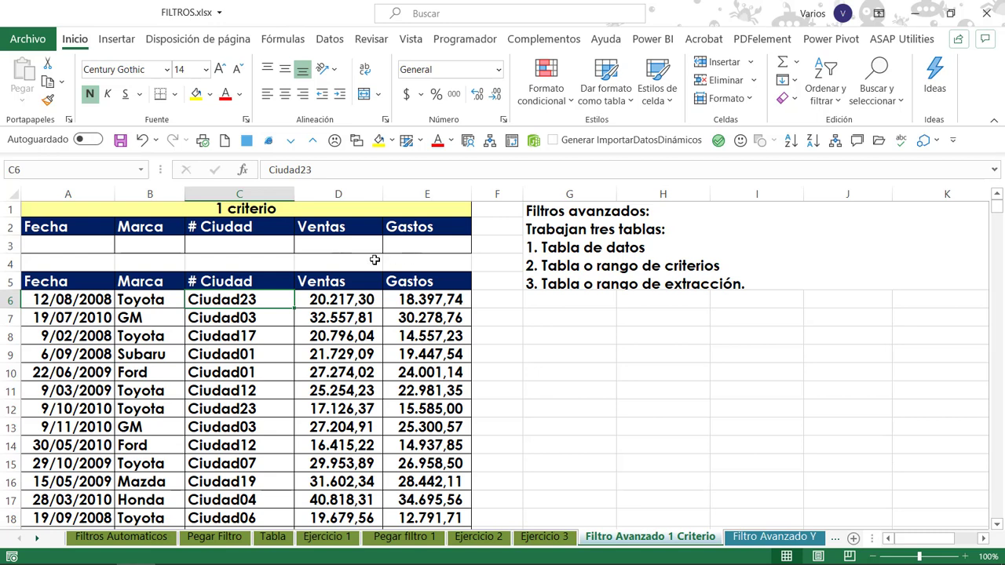
{"action": "left_click", "coordinate": [201, 335]}
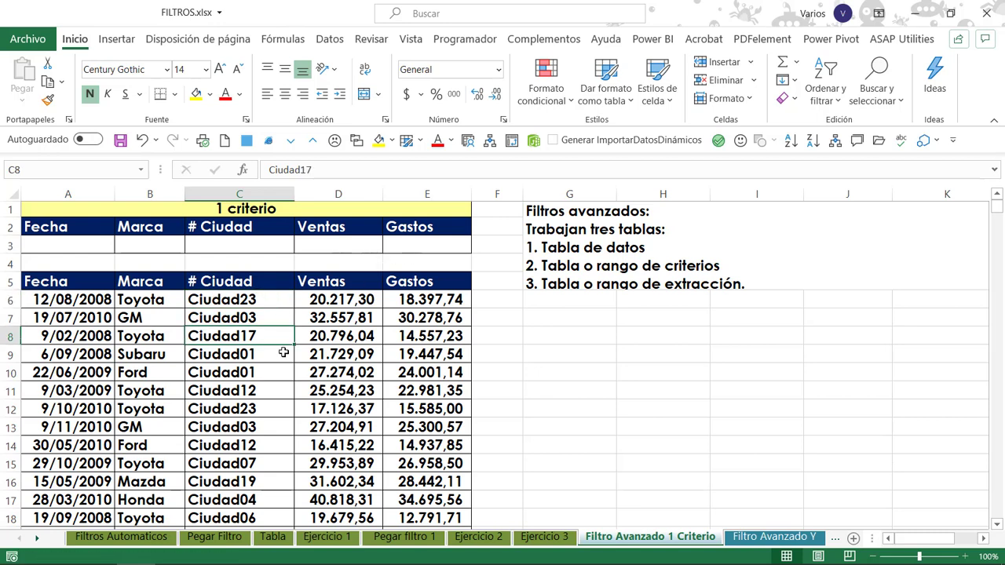
Enter the criterion T* under Marca in cell B3 of the criteria range.
{"action": "left_click", "coordinate": [150, 245]}
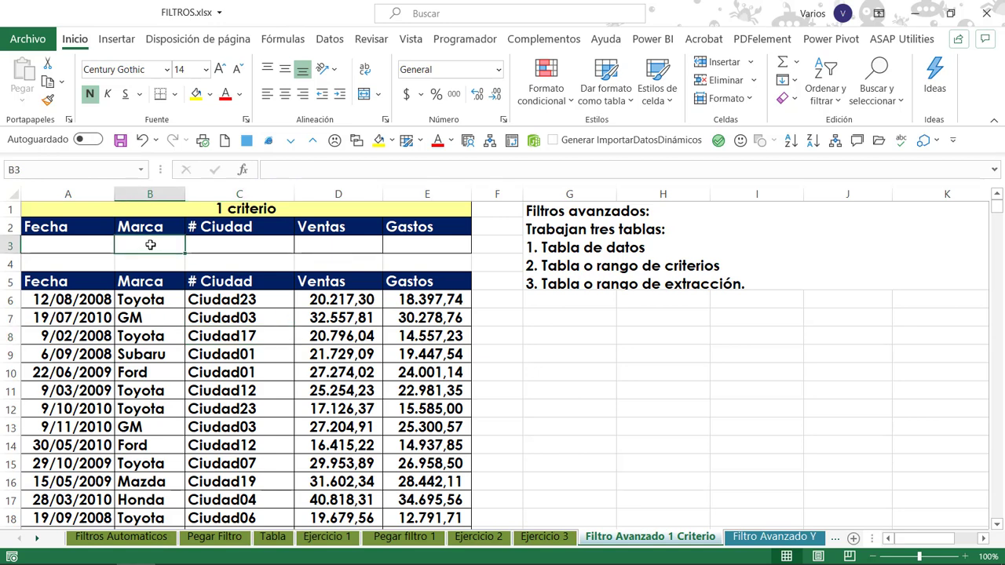
{"action": "type", "text": "T*"}
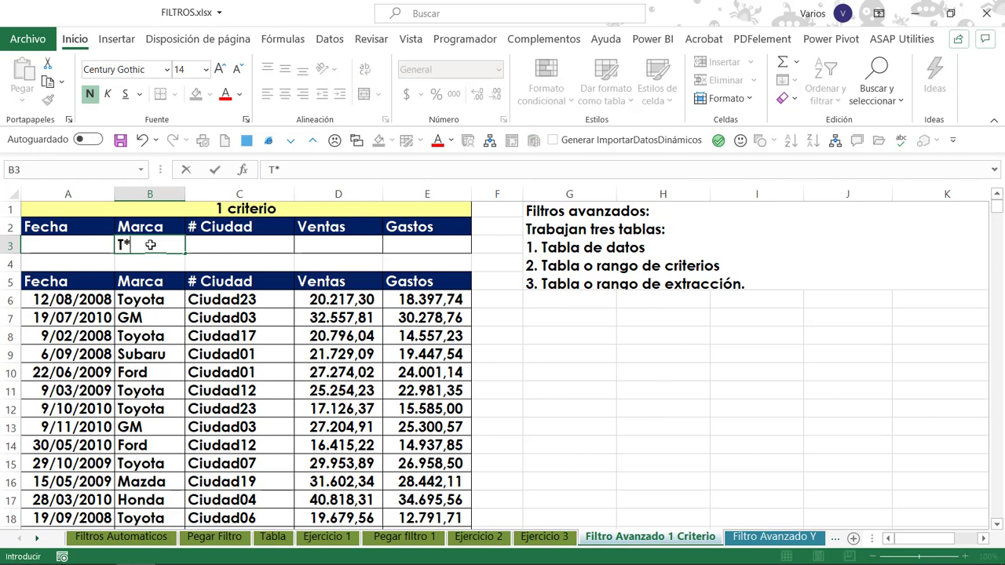
{"action": "key", "text": "Return"}
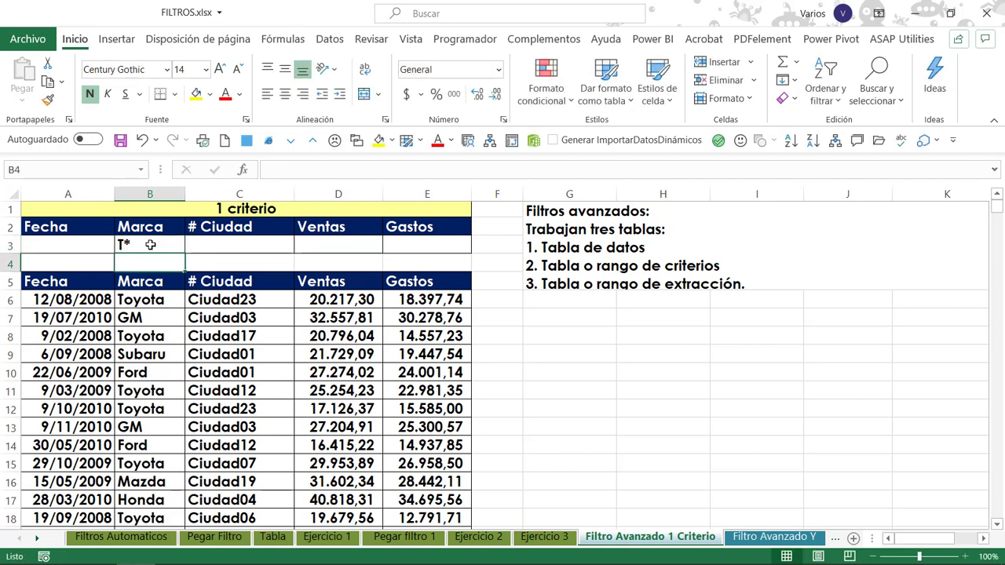
{"action": "left_click", "coordinate": [314, 338]}
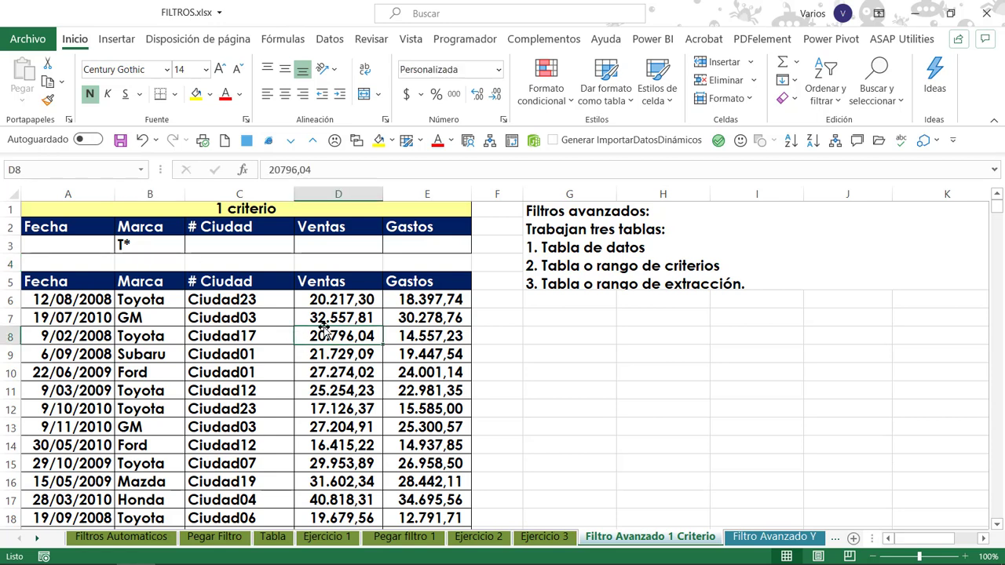
{"action": "left_click", "coordinate": [154, 246]}
{"action": "left_click_drag", "start_coordinate": [188, 244], "coordinate": [405, 244]}
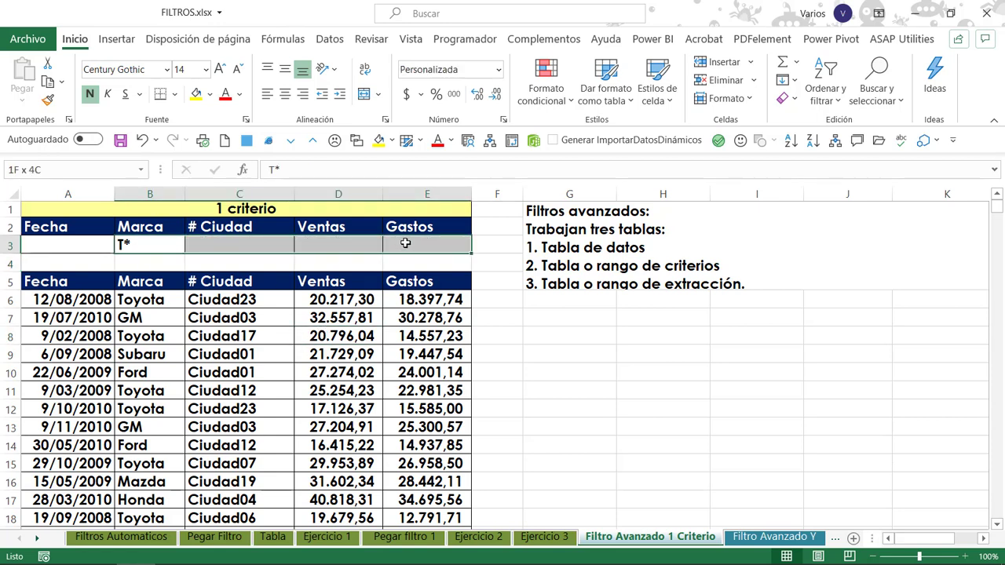
{"action": "left_click", "coordinate": [414, 299]}
{"action": "left_click", "coordinate": [321, 317]}
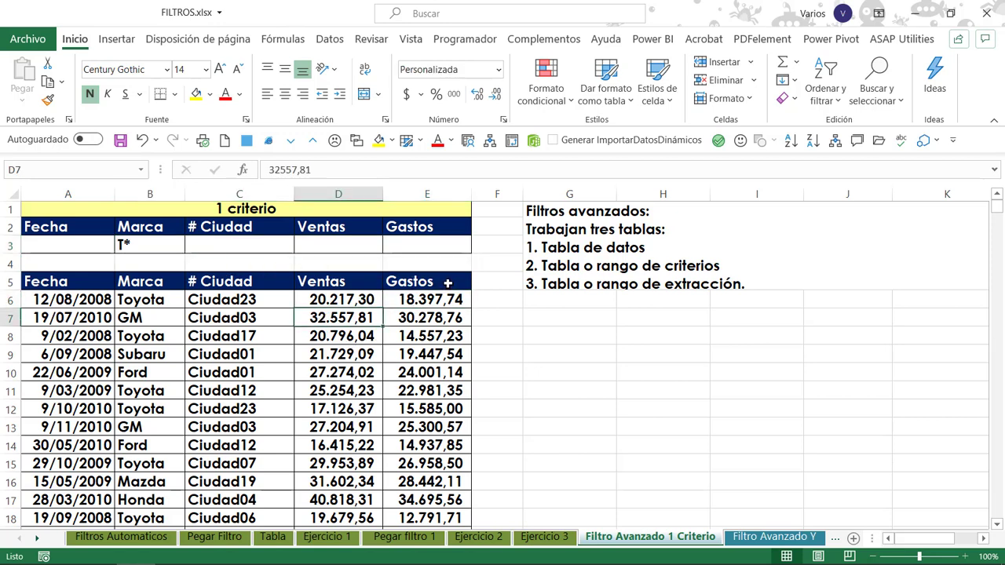
Apply an advanced filter in place to the list range A5:E1380, using A2:E3 as the criteria range.
{"action": "left_click", "coordinate": [418, 281]}
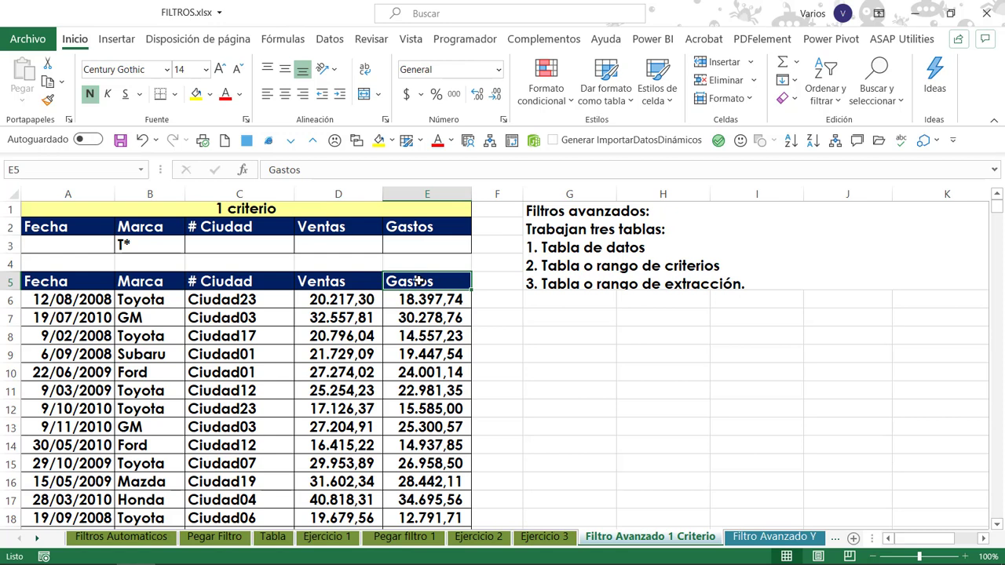
{"action": "left_click", "coordinate": [330, 39]}
{"action": "left_click", "coordinate": [659, 101]}
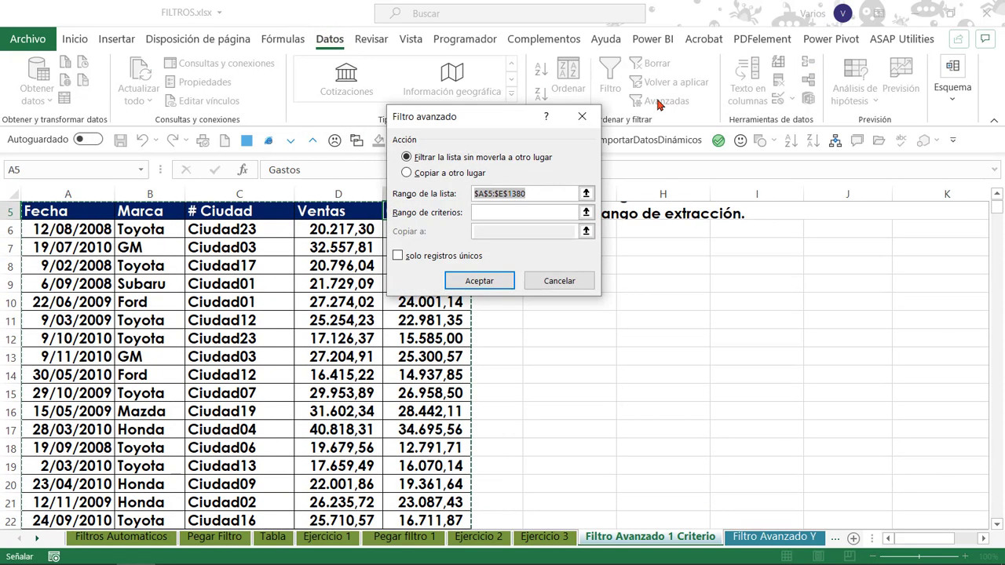
{"action": "left_click_drag", "start_coordinate": [448, 116], "coordinate": [577, 98]}
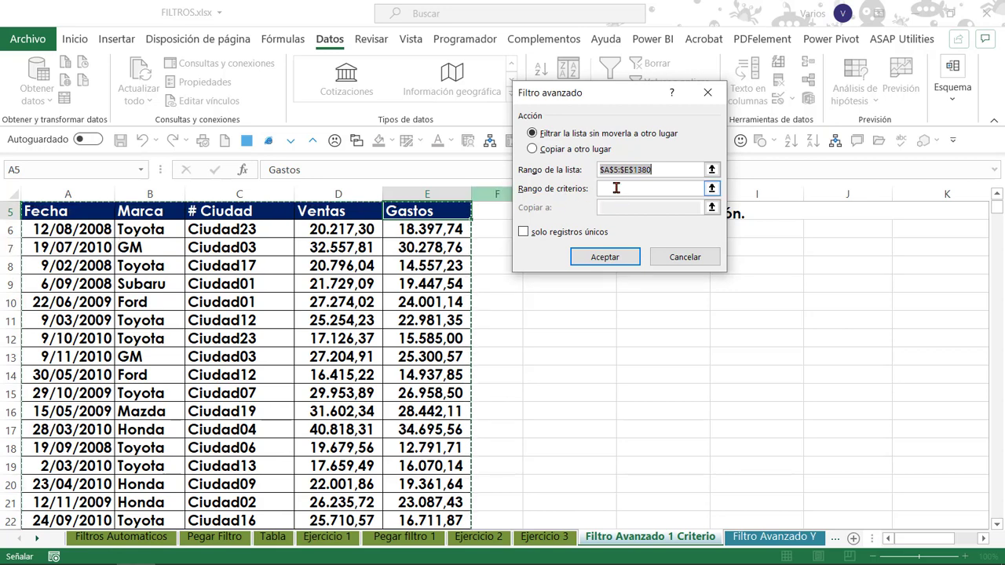
{"action": "left_click", "coordinate": [657, 170]}
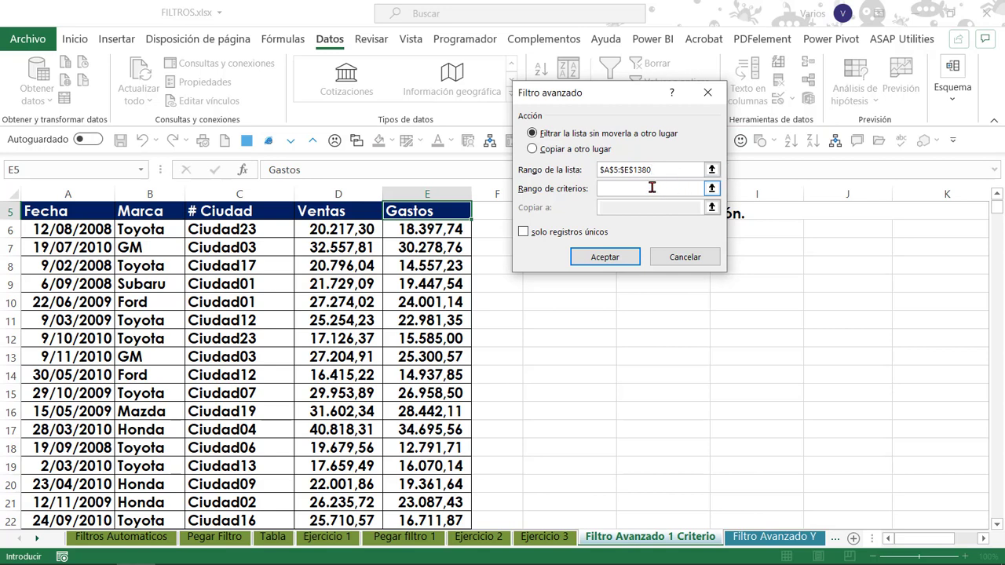
{"action": "scroll", "coordinate": [334, 293], "scroll_direction": "up", "scroll_amount": 2}
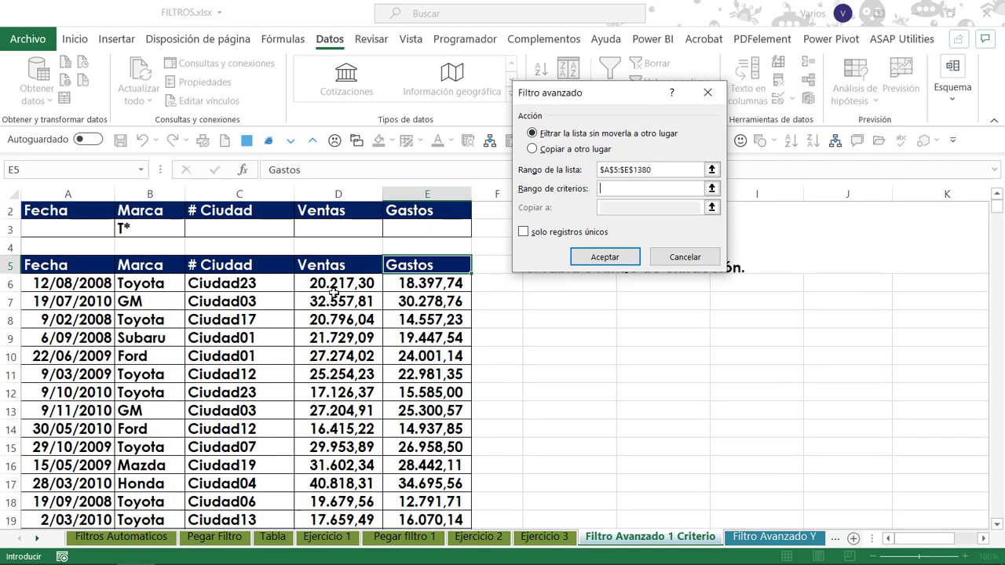
{"action": "left_click_drag", "start_coordinate": [48, 231], "coordinate": [426, 245]}
{"action": "left_click_drag", "start_coordinate": [47, 230], "coordinate": [436, 241]}
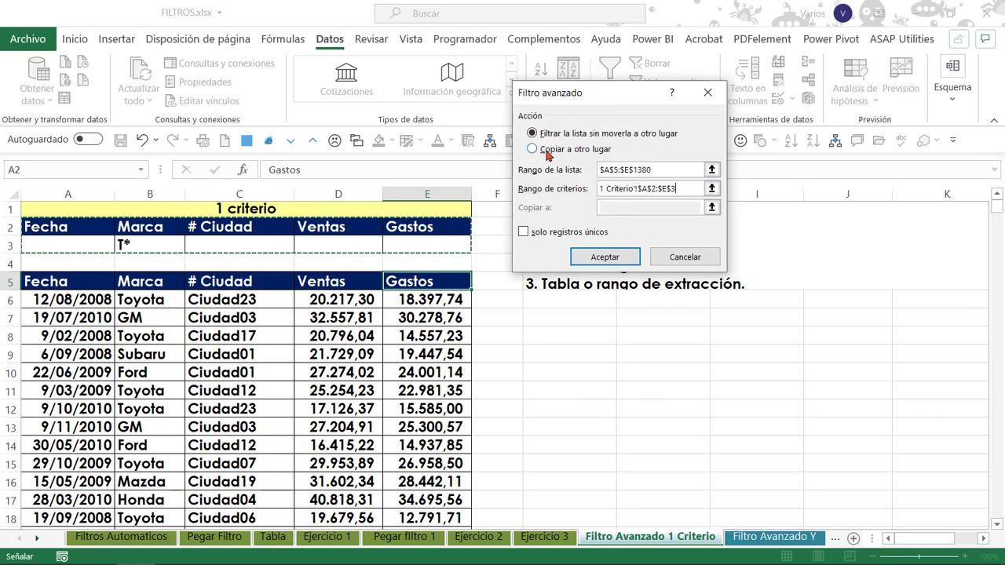
{"action": "left_click", "coordinate": [604, 257]}
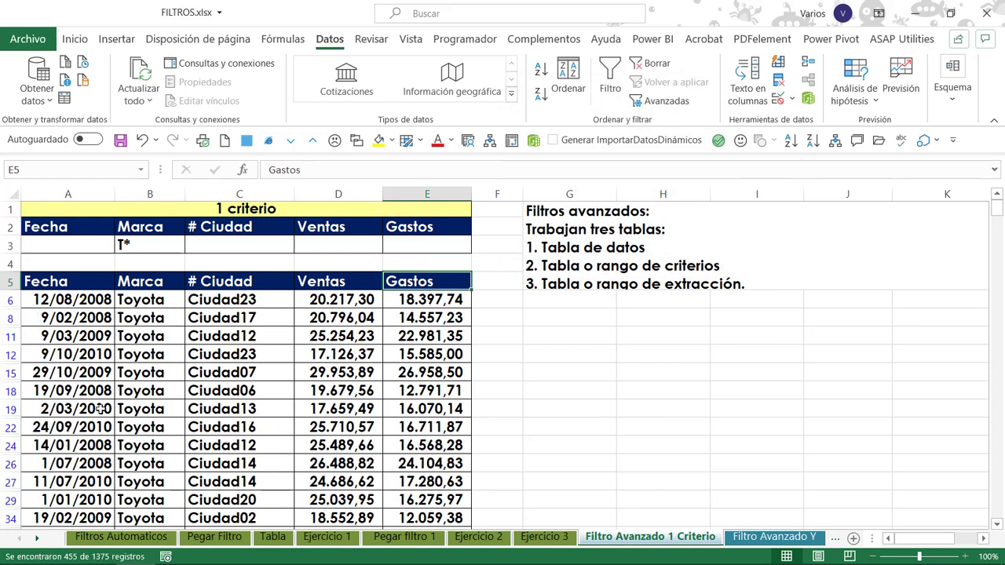
Examine the filtered rows' Marca values and dates, and compare them with the criterion in B3.
{"action": "left_click", "coordinate": [150, 295]}
{"action": "scroll", "coordinate": [157, 306], "scroll_direction": "down", "scroll_amount": 20}
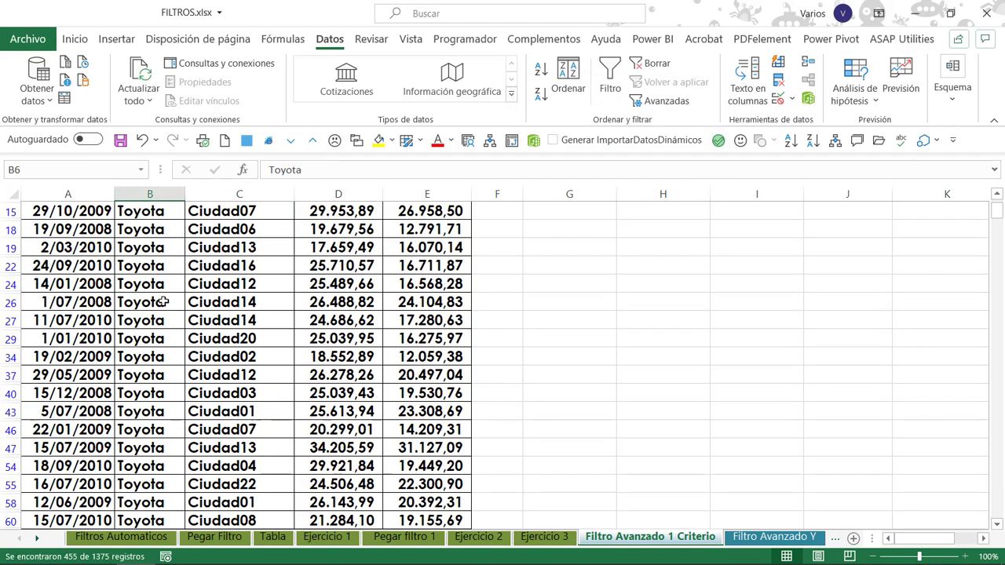
{"action": "scroll", "coordinate": [167, 318], "scroll_direction": "down", "scroll_amount": 20}
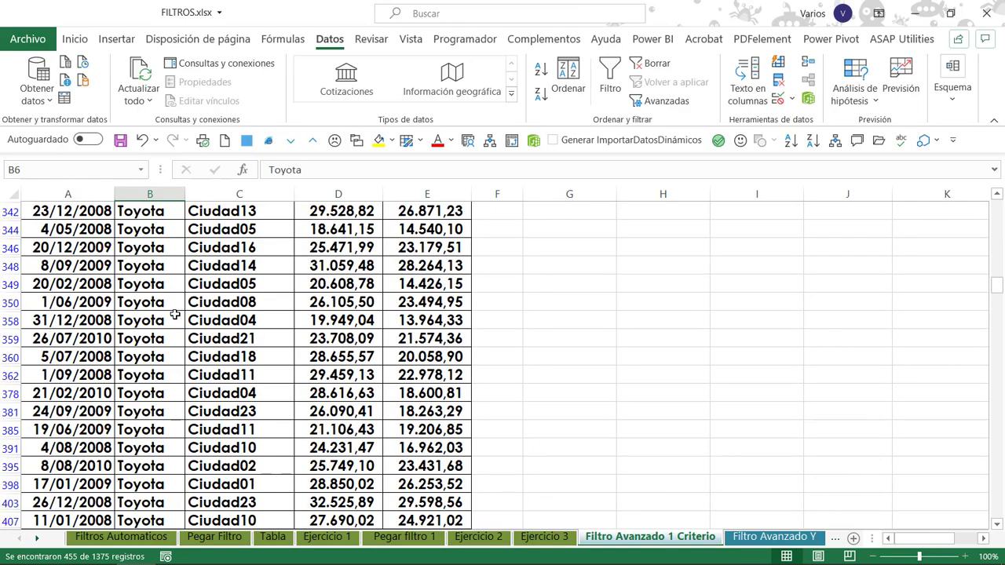
{"action": "scroll", "coordinate": [172, 324], "scroll_direction": "up", "scroll_amount": 4}
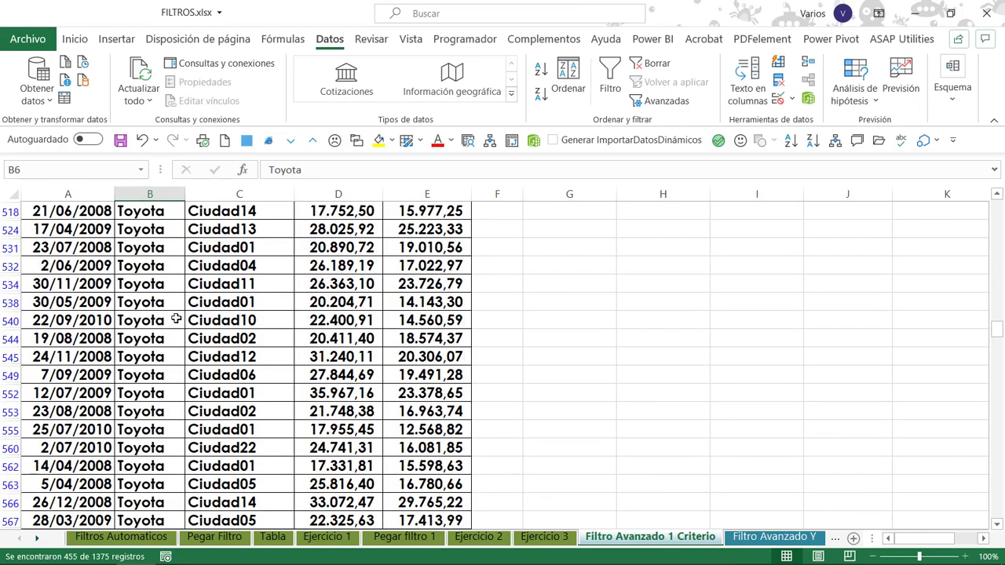
{"action": "key", "text": "ctrl+Up"}
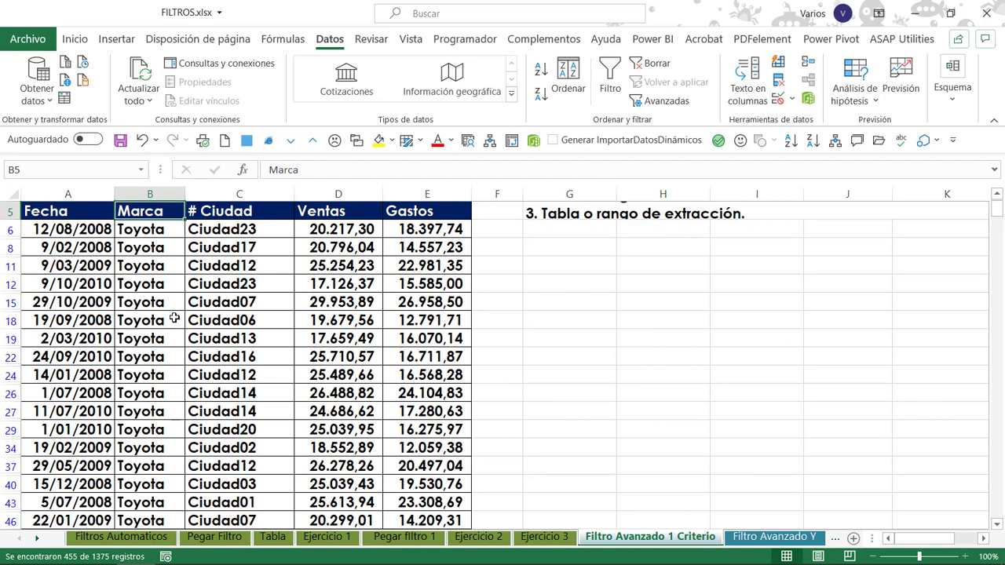
{"action": "key", "text": "Up"}
{"action": "key", "text": "Up"}
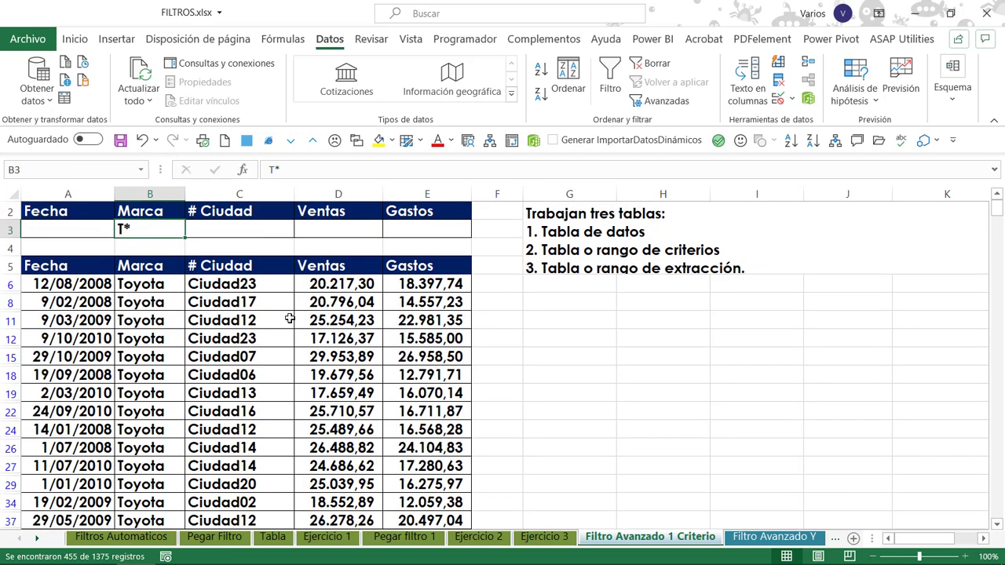
{"action": "left_click_drag", "start_coordinate": [289, 317], "coordinate": [298, 319]}
{"action": "left_click", "coordinate": [151, 288]}
{"action": "left_click", "coordinate": [34, 305]}
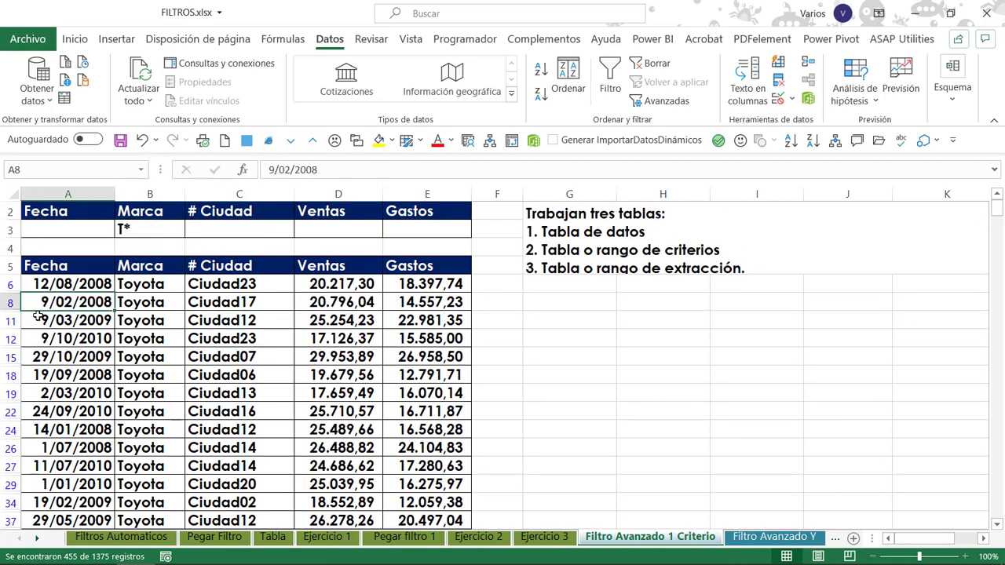
{"action": "left_click", "coordinate": [40, 320]}
{"action": "left_click", "coordinate": [68, 339]}
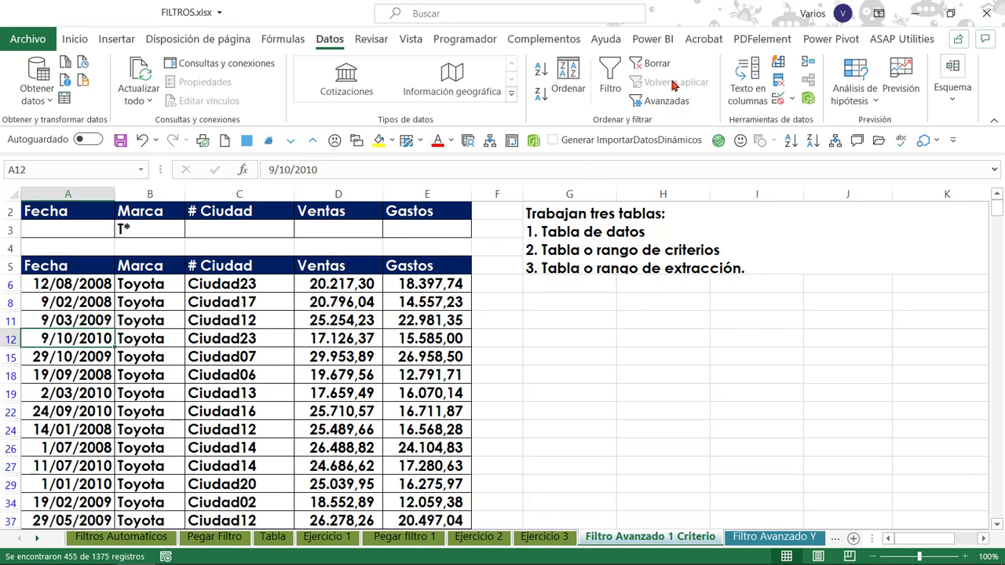
Clear the advanced filter so that all rows of the data table are shown.
{"action": "left_click", "coordinate": [651, 63]}
{"action": "left_click", "coordinate": [288, 287]}
{"action": "left_click", "coordinate": [416, 276]}
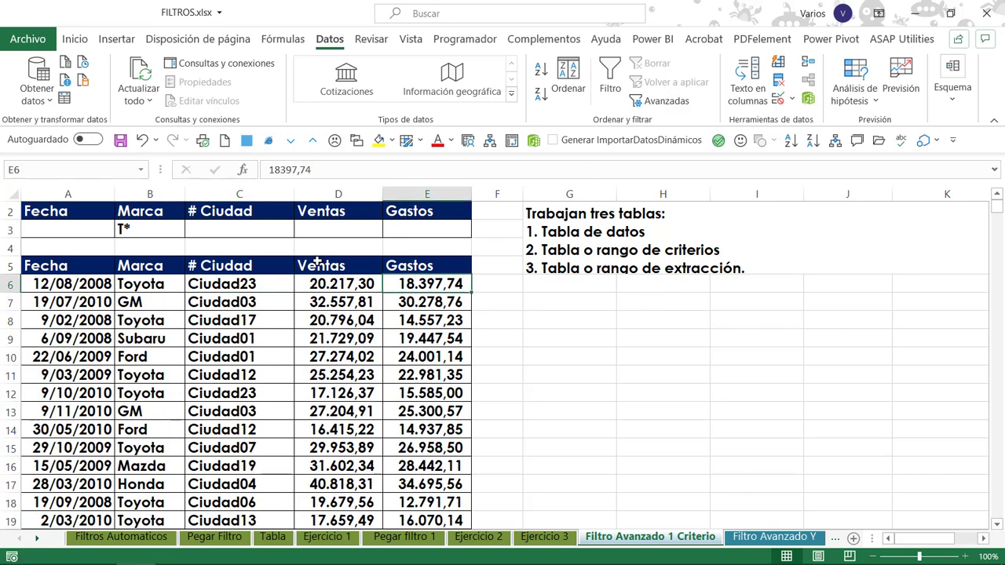
Run the advanced filter on A5:E1380 with criteria A2:E3, copying the matching records to another location starting at G7.
{"action": "left_click", "coordinate": [318, 266]}
{"action": "left_click", "coordinate": [431, 267]}
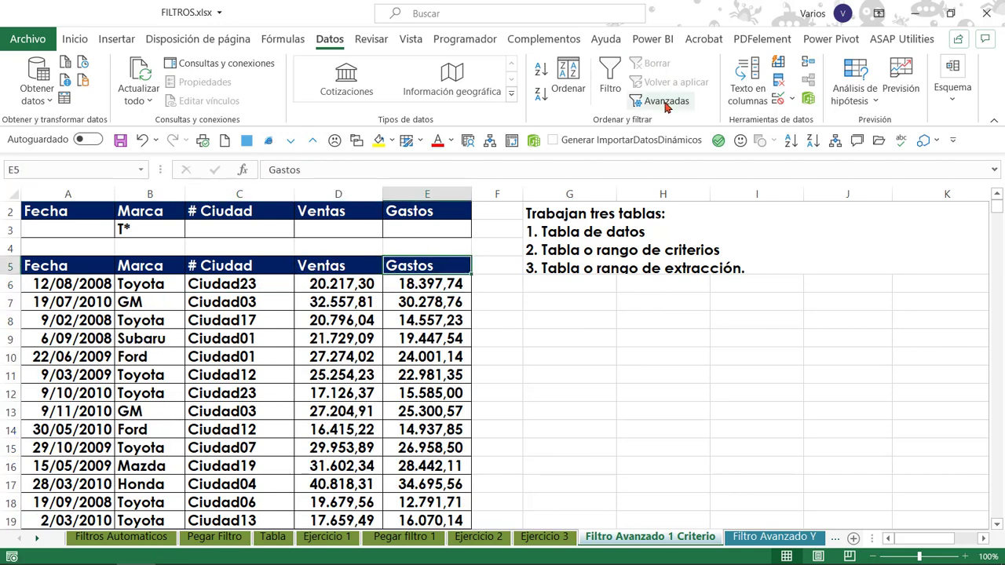
{"action": "left_click", "coordinate": [659, 101]}
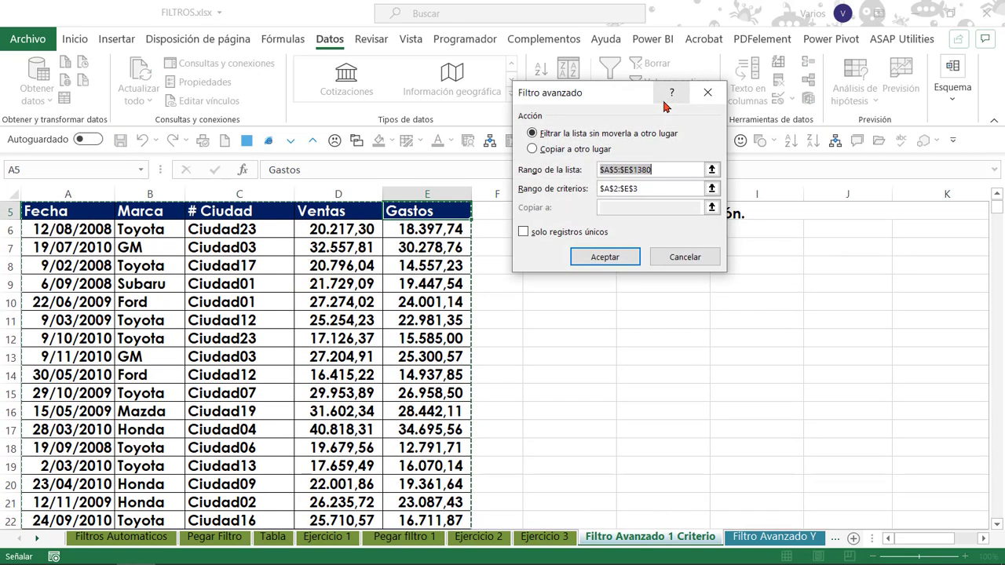
{"action": "left_click", "coordinate": [552, 149]}
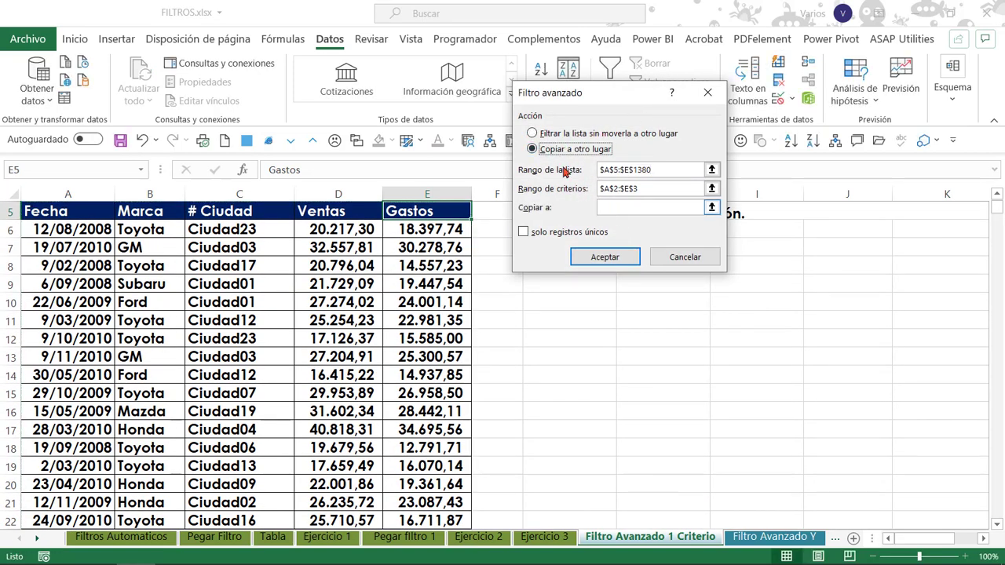
{"action": "left_click_drag", "start_coordinate": [605, 107], "coordinate": [388, 46]}
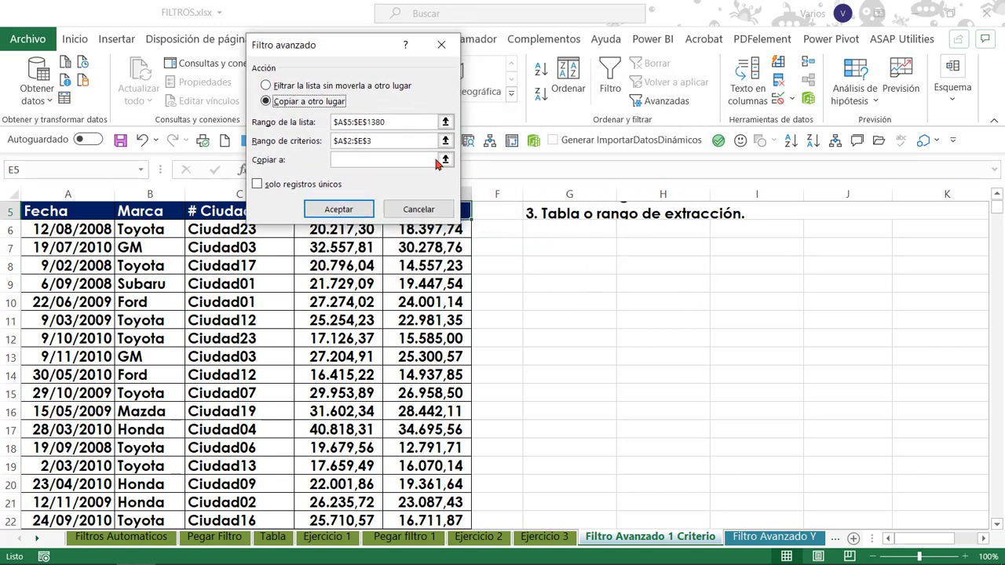
{"action": "left_click", "coordinate": [350, 159]}
{"action": "left_click", "coordinate": [350, 160]}
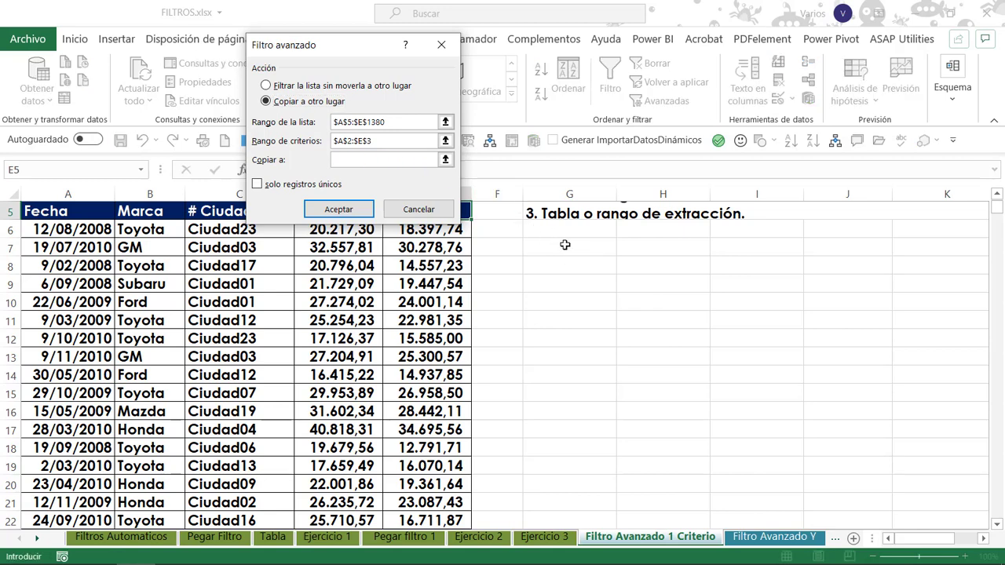
{"action": "left_click", "coordinate": [565, 245]}
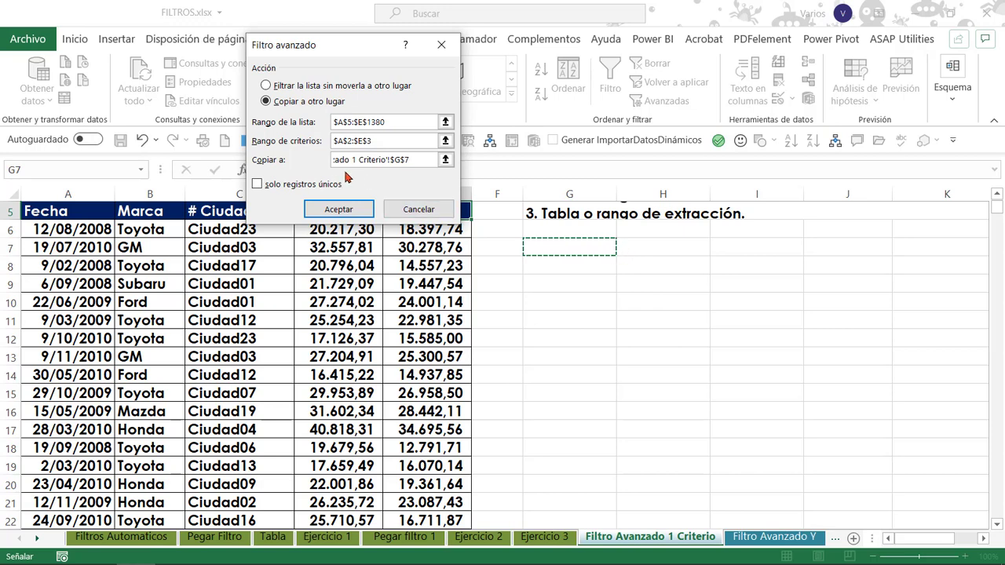
{"action": "left_click", "coordinate": [338, 209]}
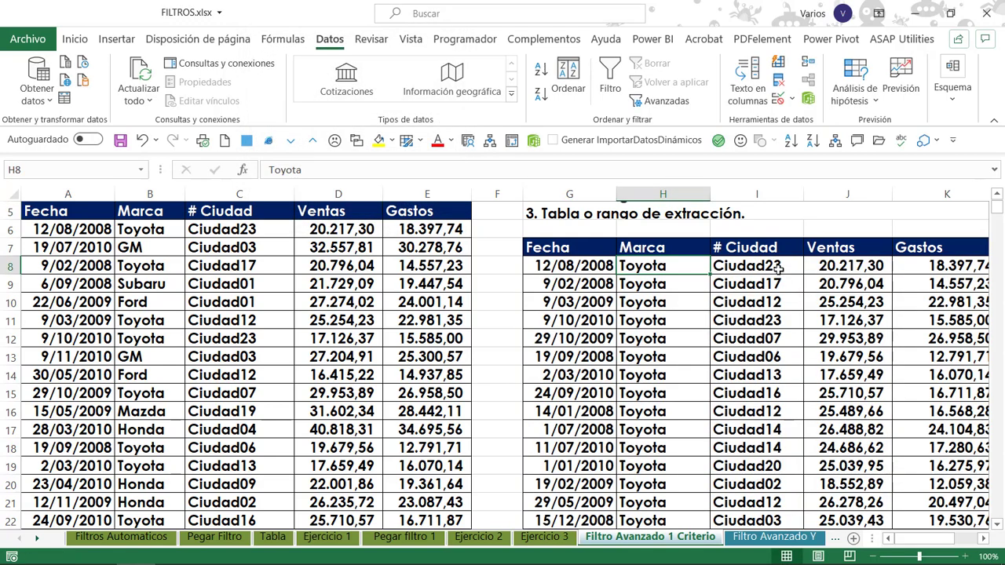
Compare the extracted table with the original data and the Marca criterion in B3.
{"action": "key", "text": "Left"}
{"action": "key", "text": "Right"}
{"action": "key", "text": "Up"}
{"action": "key", "text": "Up"}
{"action": "key", "text": "Up"}
{"action": "key", "text": "Left"}
{"action": "key", "text": "Left"}
{"action": "key", "text": "Left"}
{"action": "key", "text": "Left"}
{"action": "key", "text": "Left"}
{"action": "key", "text": "Left"}
{"action": "key", "text": "Up"}
{"action": "key", "text": "Up"}
{"action": "key", "text": "Right"}
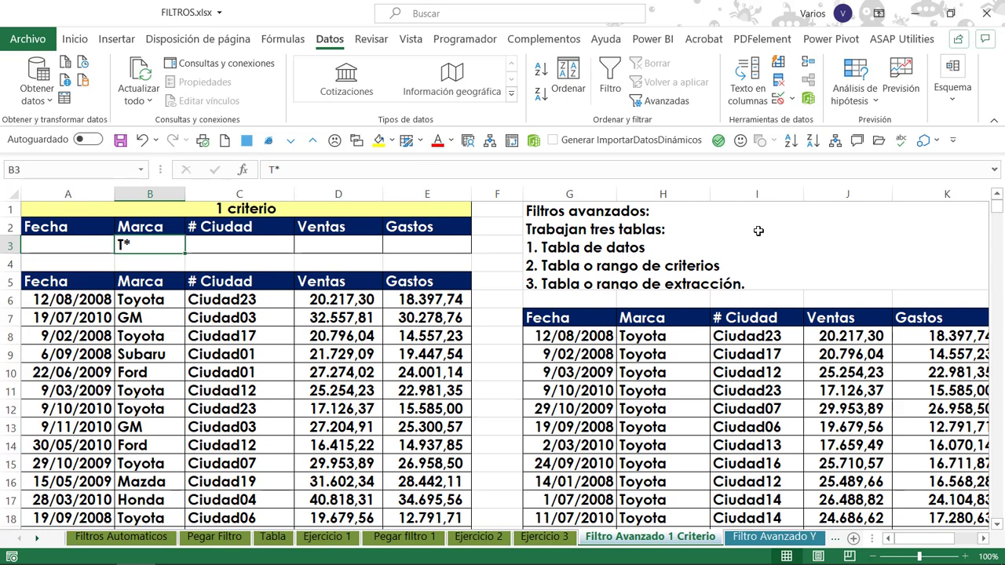
Select the extracted table's Fecha column from G7 down to its last record to check the record count.
{"action": "left_click", "coordinate": [551, 345]}
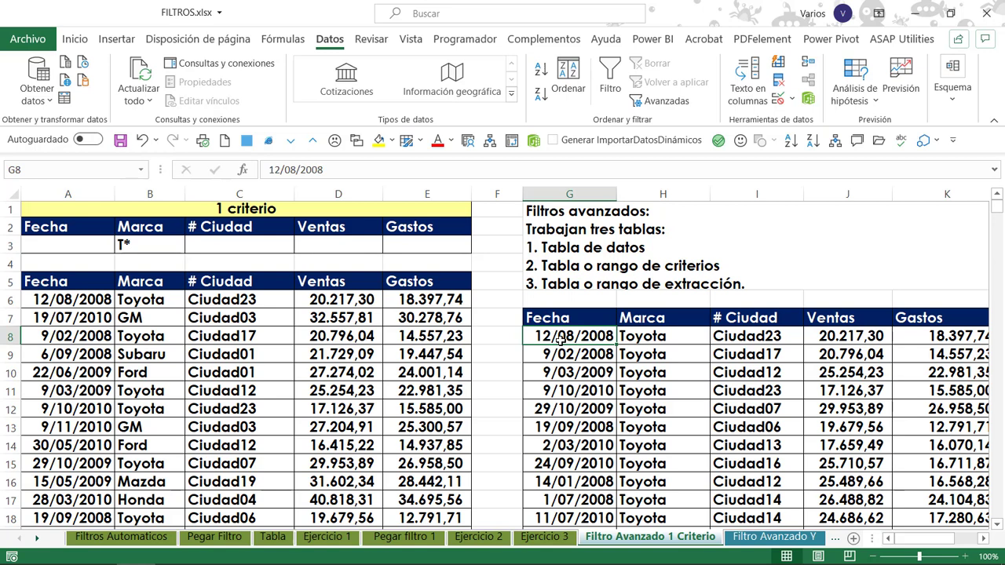
{"action": "key", "text": "Down"}
{"action": "key", "text": "Up"}
{"action": "key", "text": "Down"}
{"action": "key", "text": "Up"}
{"action": "key", "text": "Up"}
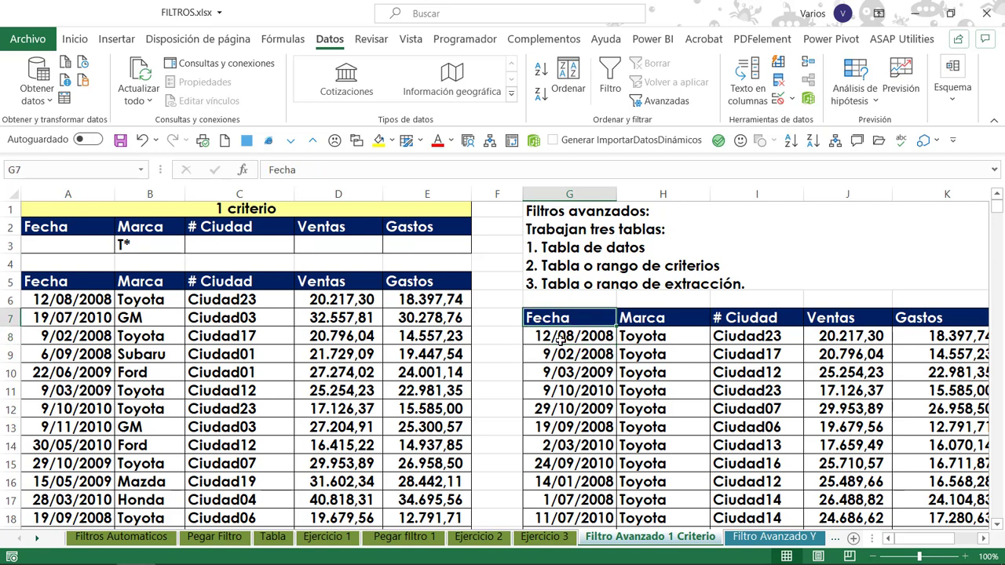
{"action": "key", "text": "ctrl+shift+Down"}
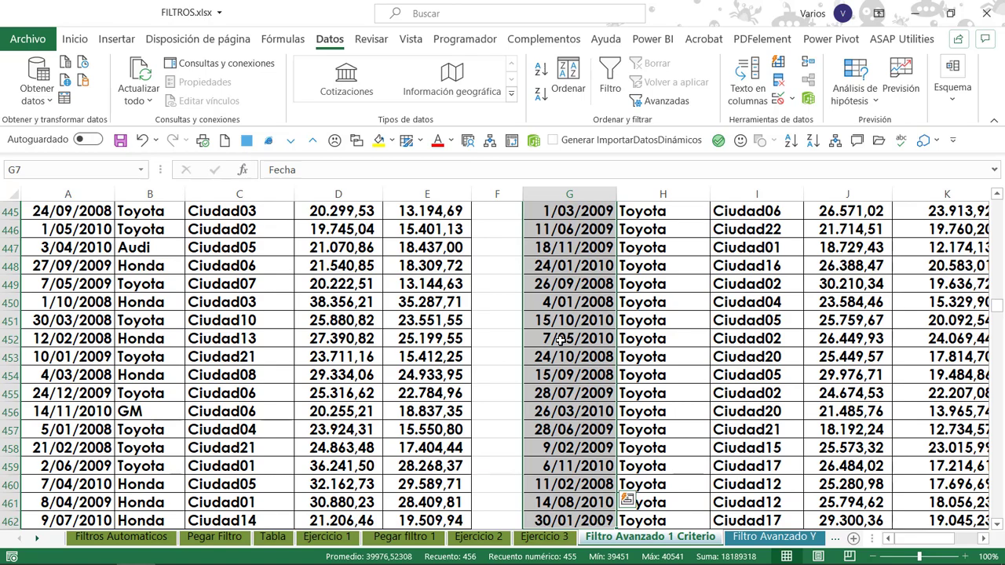
{"action": "key", "text": "ctrl+Up"}
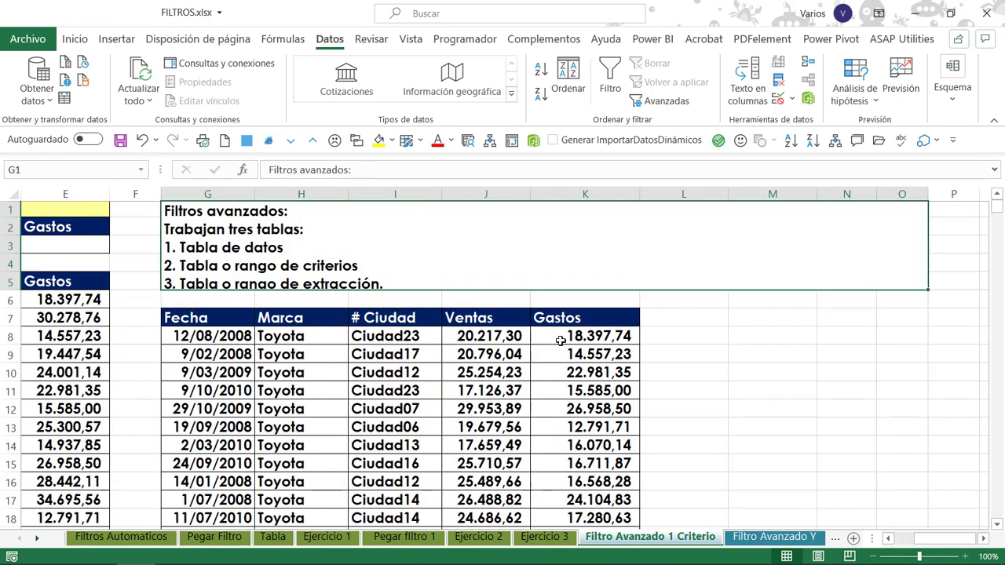
{"action": "key", "text": "Down"}
{"action": "key", "text": "Down"}
{"action": "key", "text": "Down"}
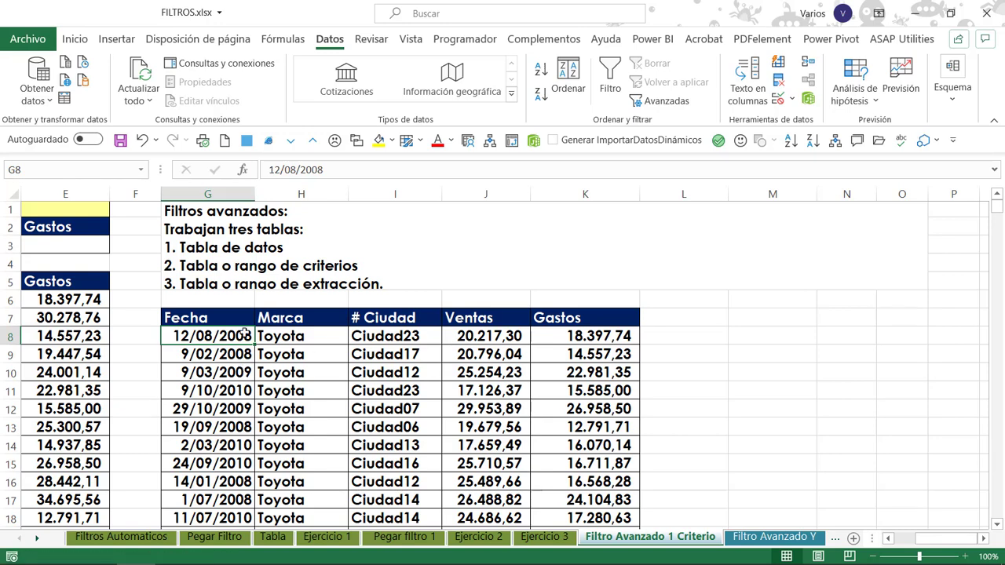
{"action": "key", "text": "Left"}
{"action": "key", "text": "Left"}
{"action": "key", "text": "Left"}
{"action": "key", "text": "Left"}
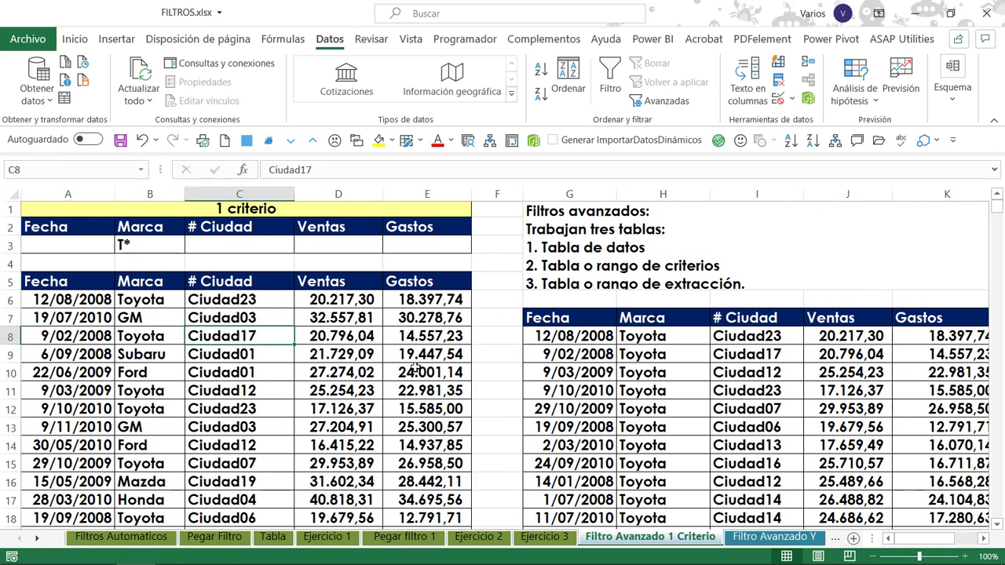
{"action": "left_click", "coordinate": [390, 340]}
{"action": "left_click", "coordinate": [287, 318]}
{"action": "left_click", "coordinate": [133, 299]}
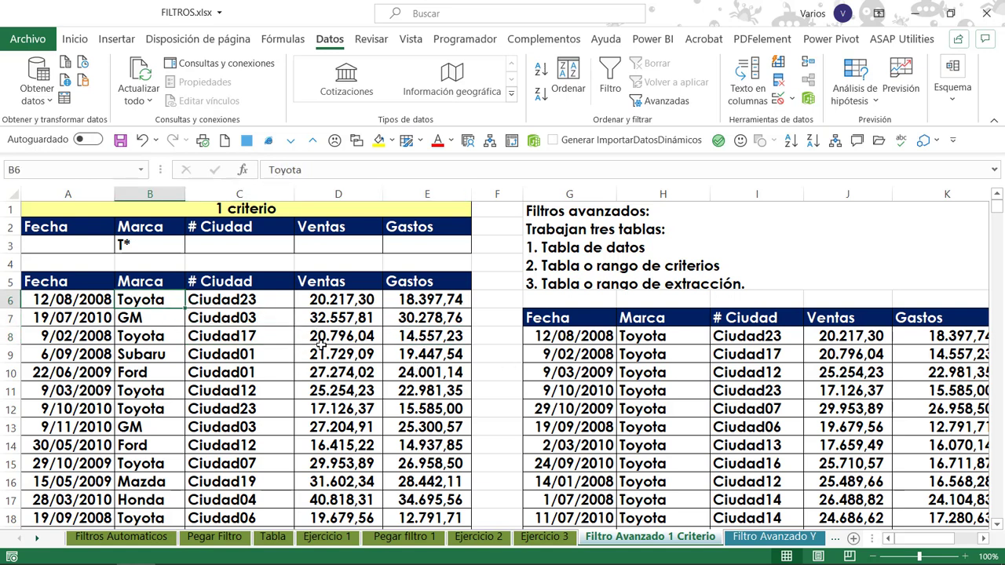
{"action": "left_click", "coordinate": [330, 318]}
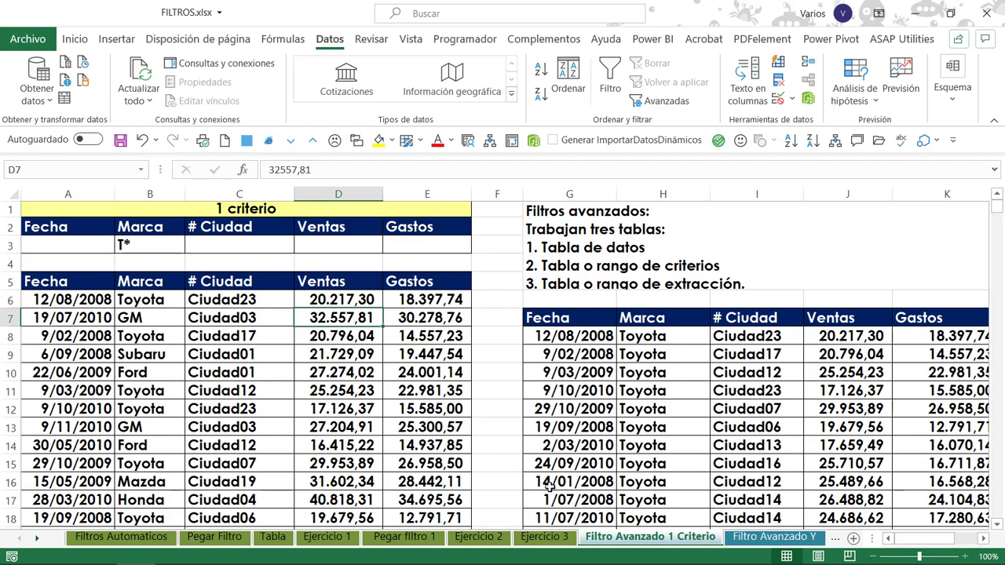
Open the Filtro Avanzado Y sheet and select its empty criteria row A3:E3.
{"action": "left_click", "coordinate": [796, 538]}
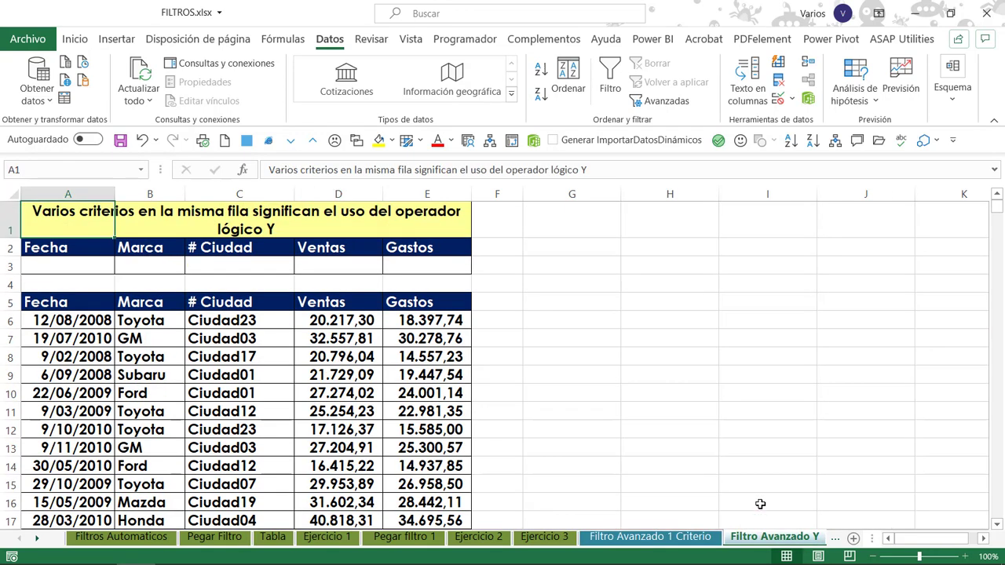
{"action": "left_click", "coordinate": [191, 320]}
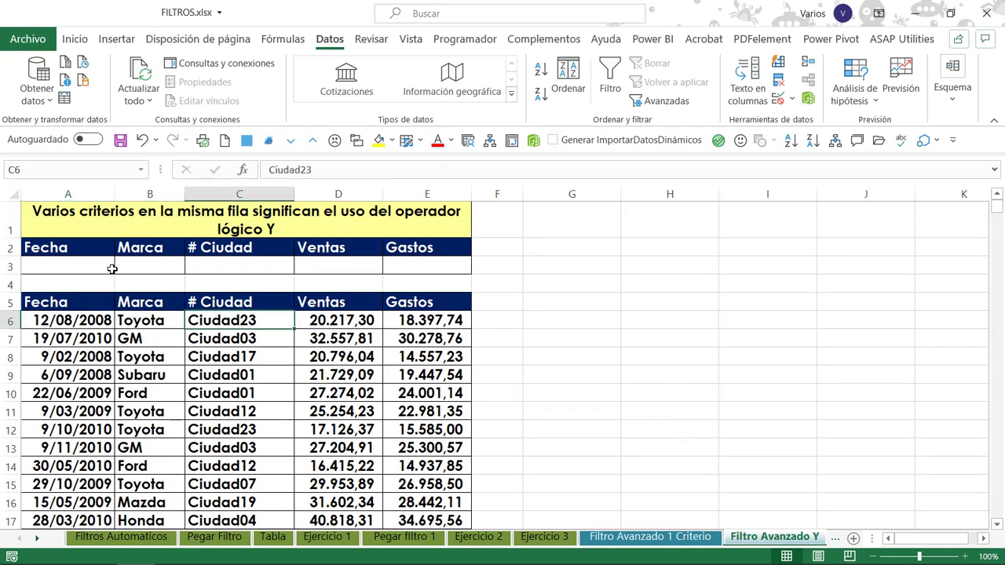
{"action": "left_click_drag", "start_coordinate": [90, 265], "coordinate": [391, 267]}
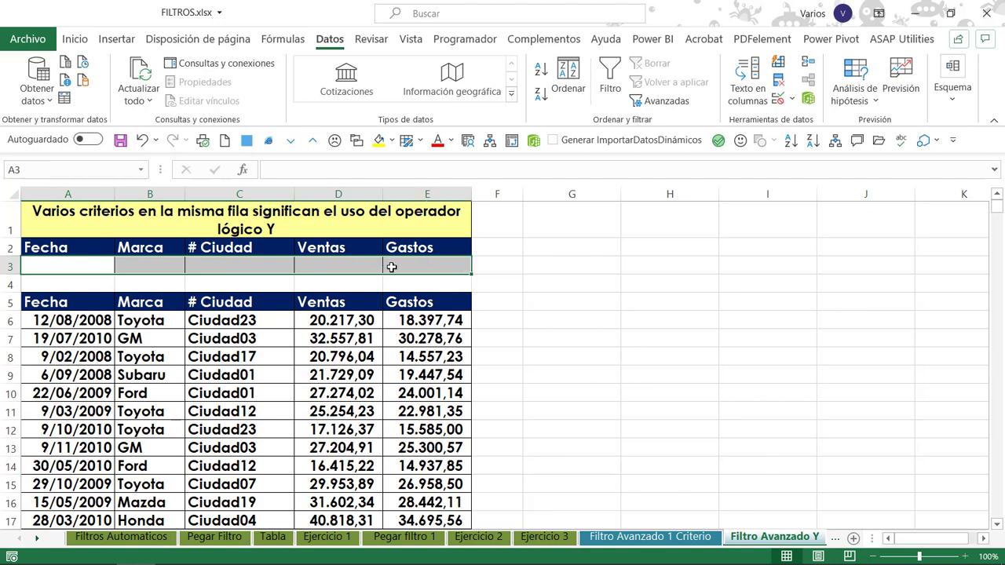
{"action": "left_click", "coordinate": [160, 322]}
Enter the criteria F* for Marca in B3 and >15000 for Gastos in E3 on the same row.
{"action": "left_click", "coordinate": [118, 264]}
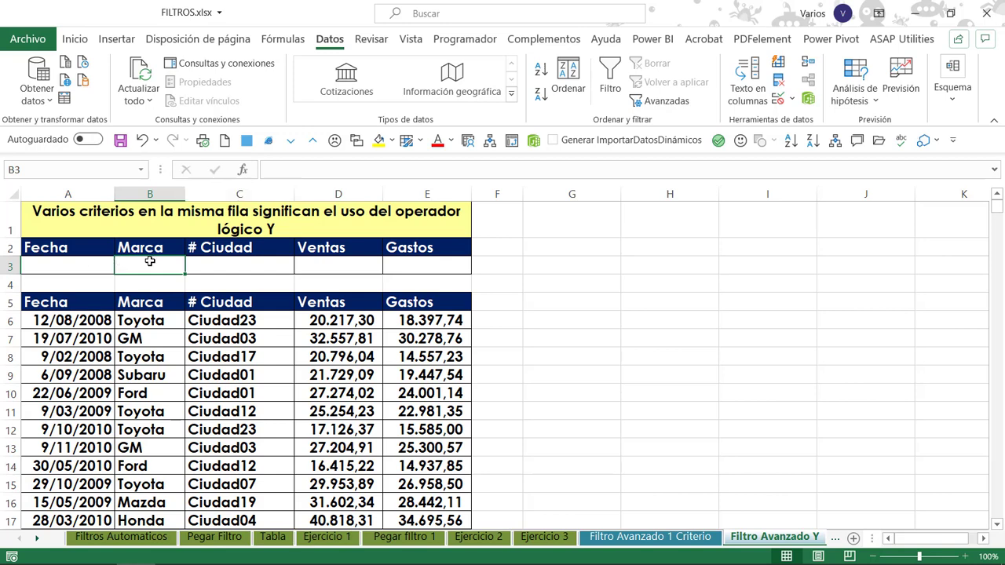
{"action": "type", "text": "F"}
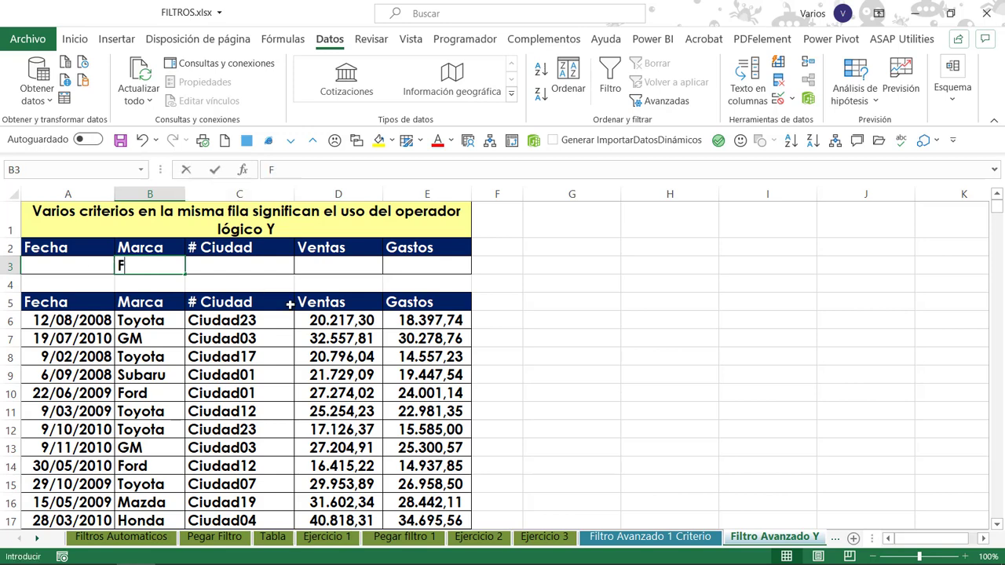
{"action": "type", "text": "*"}
{"action": "key", "text": "Tab"}
{"action": "key", "text": "Tab"}
{"action": "key", "text": "Tab"}
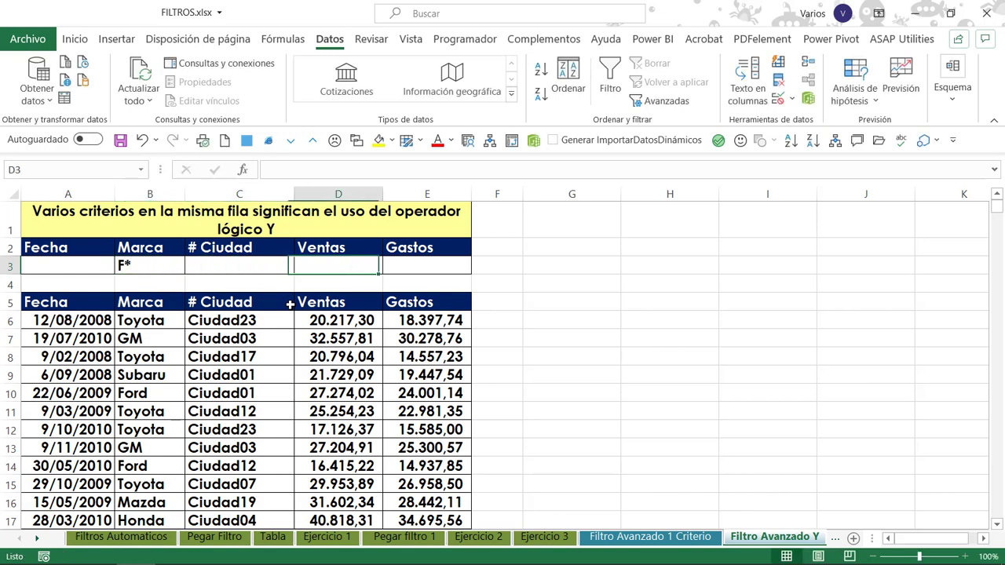
{"action": "type", "text": ">100"}
{"action": "key", "text": "BackSpace"}
{"action": "key", "text": "BackSpace"}
{"action": "type", "text": "5000"}
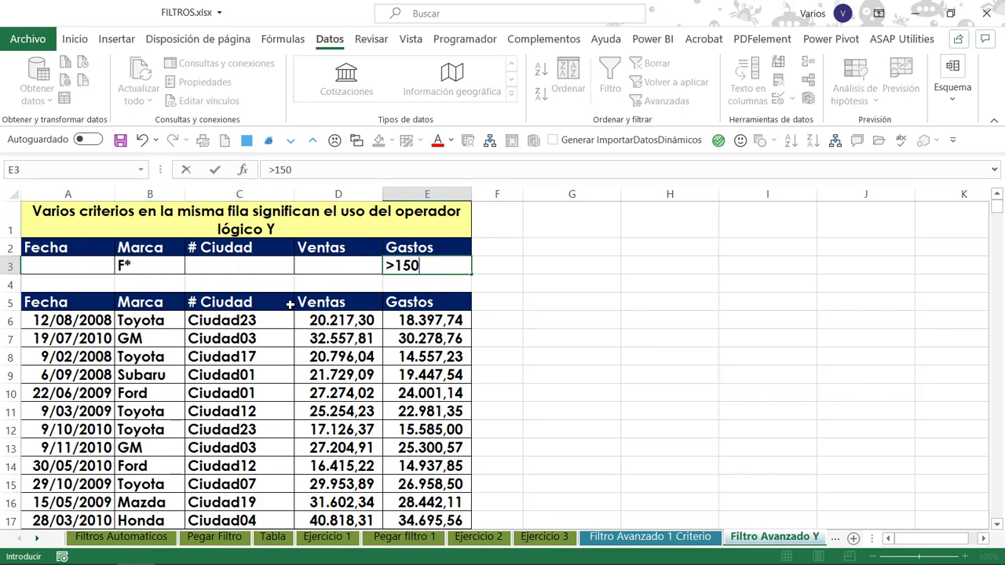
{"action": "left_click", "coordinate": [310, 315]}
Run the advanced filter on A5:E1380 with criteria A2:E3, copying the matching records to another location starting at G5.
{"action": "left_click", "coordinate": [432, 306]}
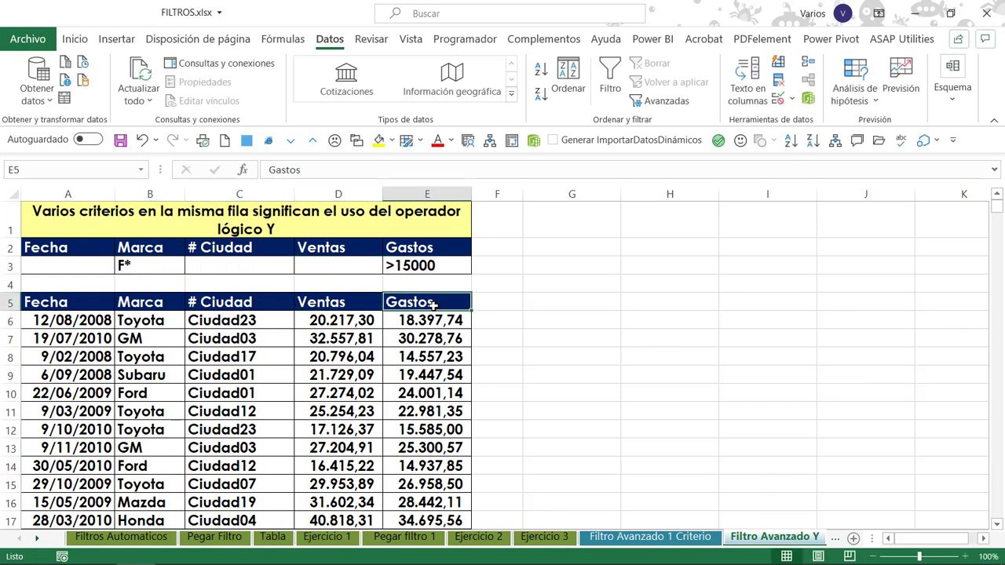
{"action": "left_click", "coordinate": [638, 102]}
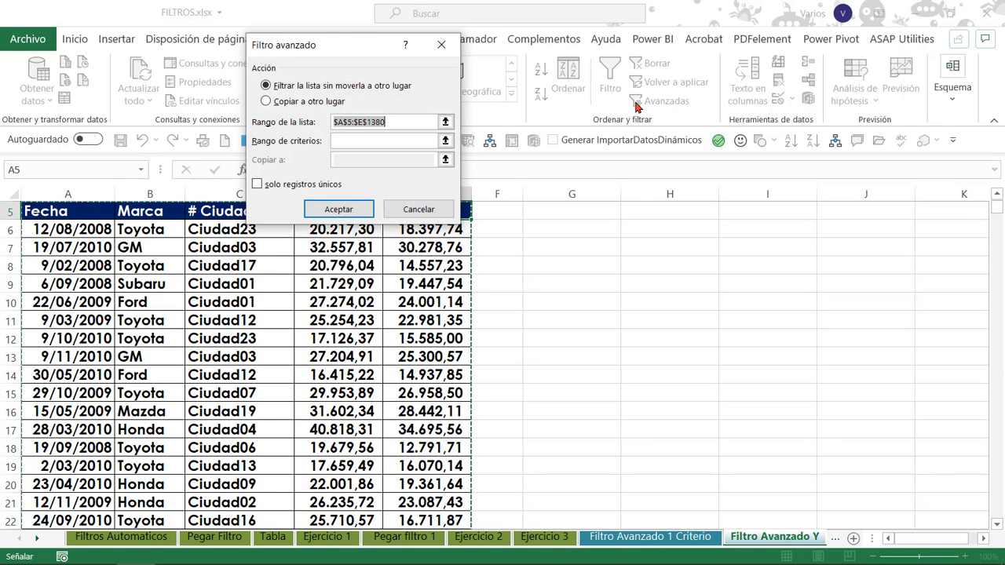
{"action": "left_click", "coordinate": [273, 102]}
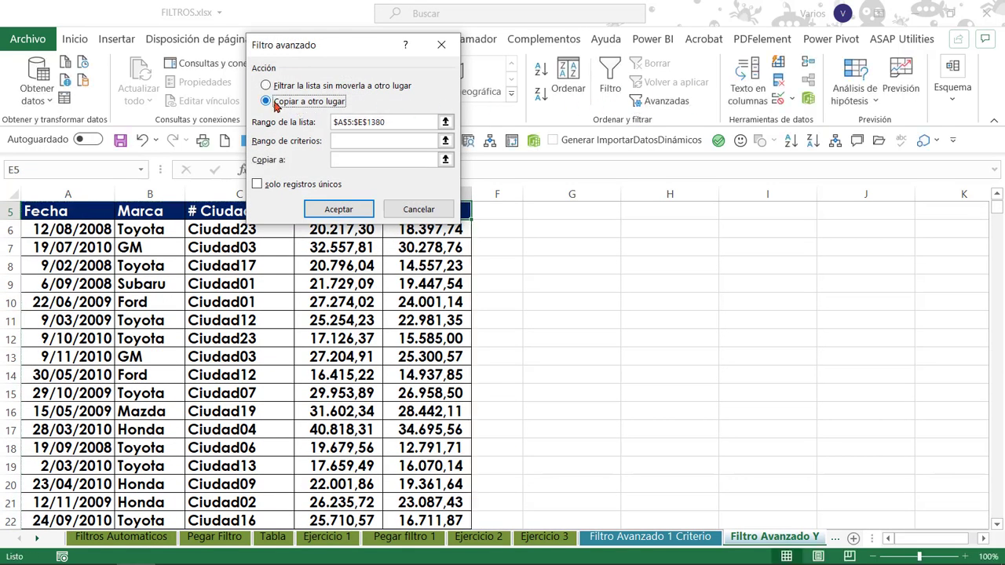
{"action": "left_click", "coordinate": [407, 124]}
{"action": "left_click", "coordinate": [353, 142]}
{"action": "scroll", "coordinate": [343, 233], "scroll_direction": "up", "scroll_amount": 2}
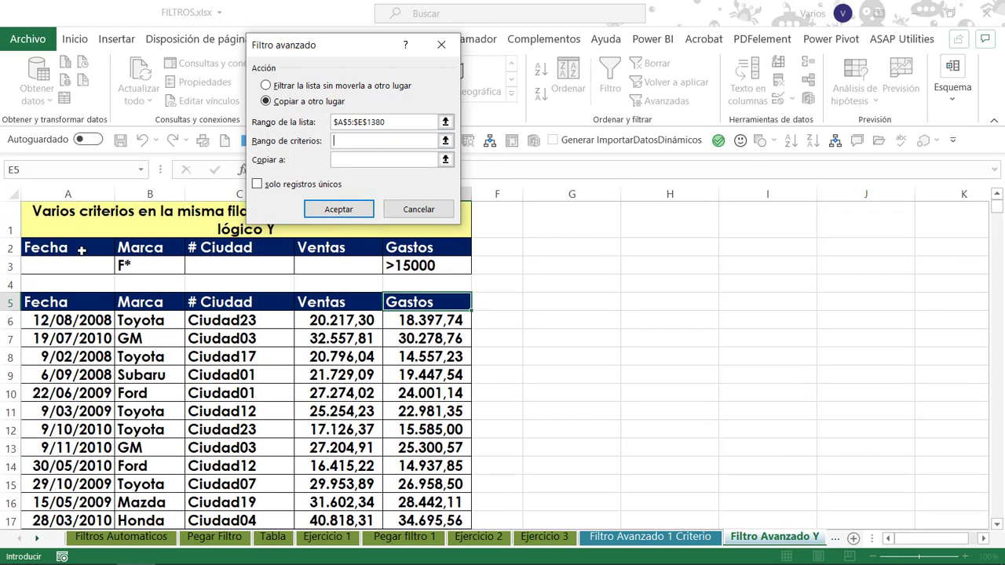
{"action": "left_click_drag", "start_coordinate": [83, 250], "coordinate": [445, 266]}
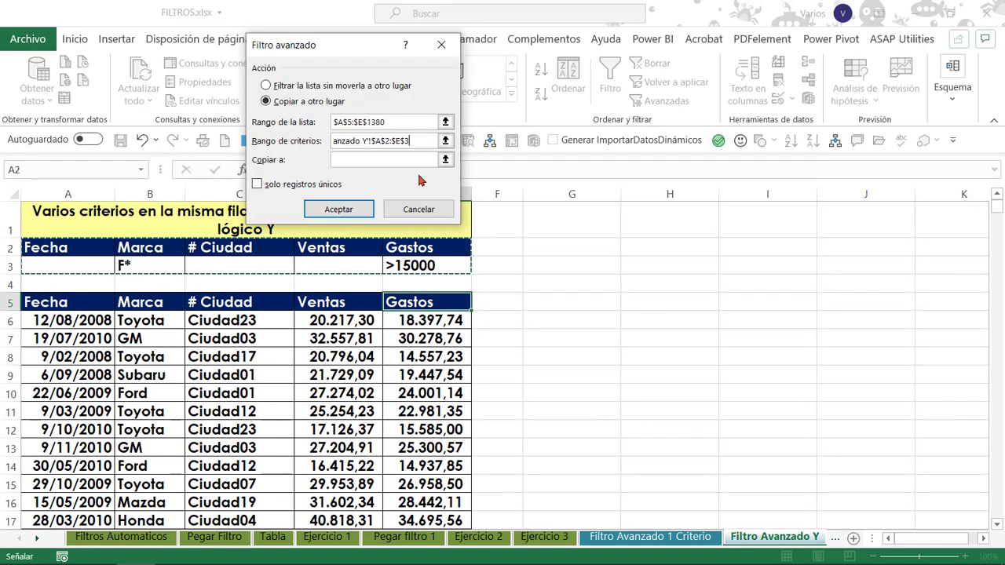
{"action": "left_click", "coordinate": [348, 160]}
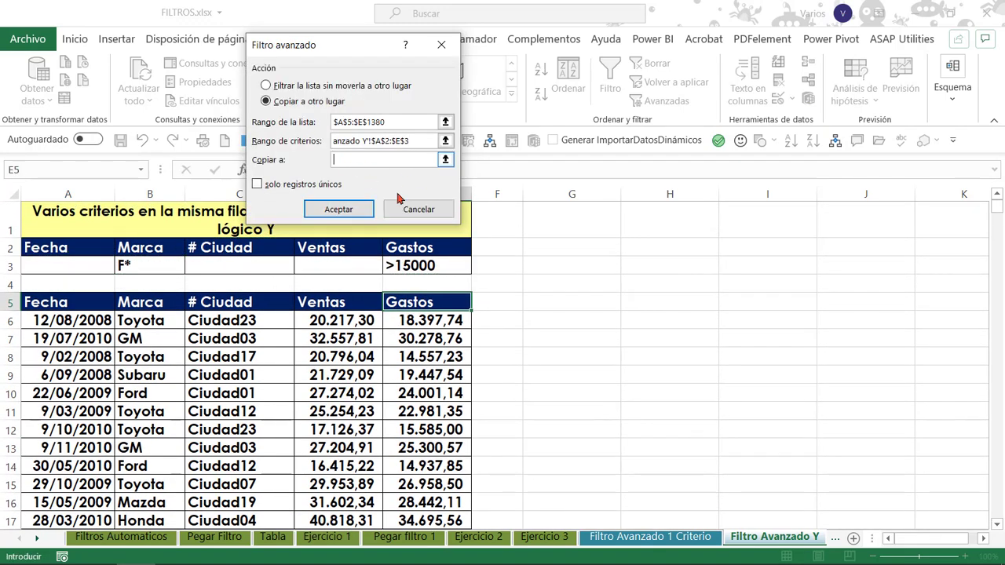
{"action": "left_click", "coordinate": [563, 309]}
{"action": "left_click", "coordinate": [338, 208]}
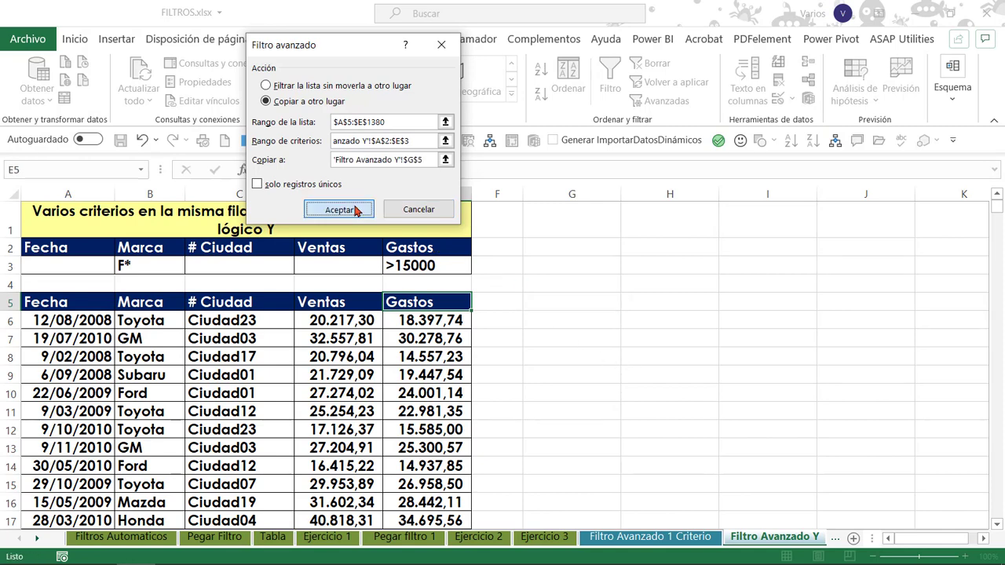
Select the extracted table's Fecha and Marca columns down to the last record to check the record count and brands.
{"action": "key", "text": "ctrl+shift+Down"}
{"action": "key", "text": "Up"}
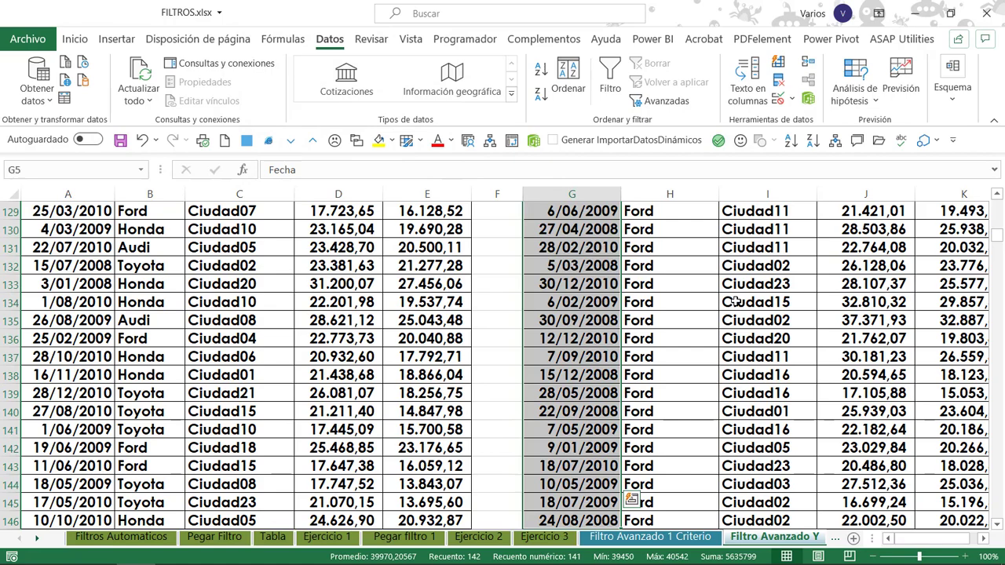
{"action": "key", "text": "Right"}
{"action": "key", "text": "Right"}
{"action": "key", "text": "Right"}
{"action": "key", "text": "Right"}
{"action": "key", "text": "Down"}
{"action": "key", "text": "Down"}
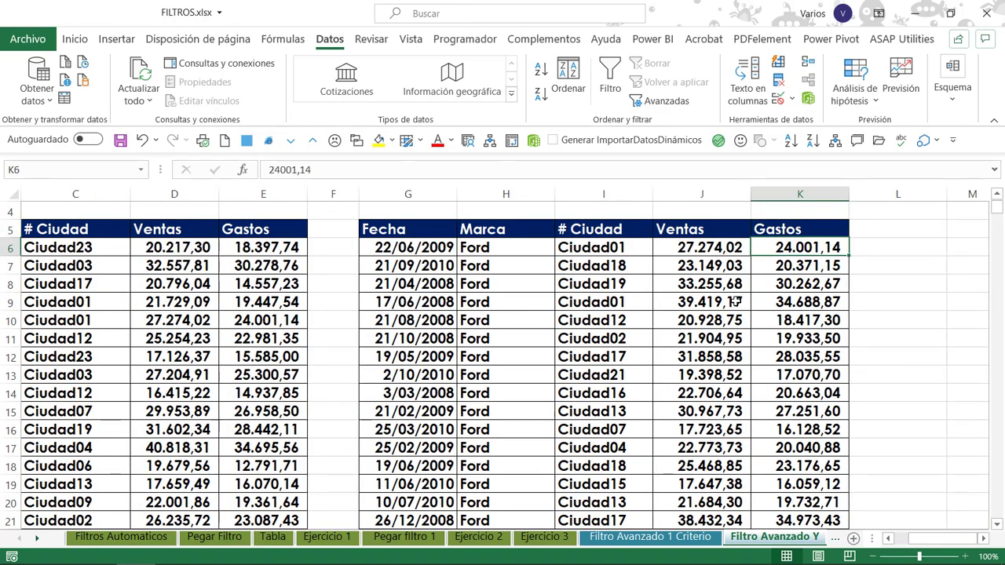
{"action": "key", "text": "Left"}
{"action": "key", "text": "Left"}
{"action": "key", "text": "Left"}
{"action": "key", "text": "ctrl+shift+Down"}
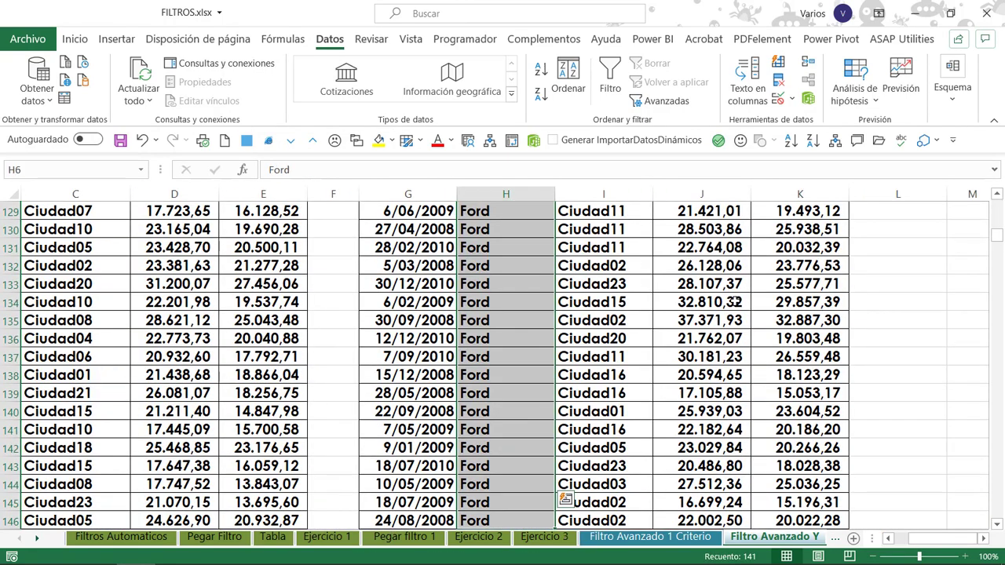
Review the extracted table's Gastos and Marca values against the criteria.
{"action": "key", "text": "Up"}
{"action": "key", "text": "Up"}
{"action": "key", "text": "Up"}
{"action": "key", "text": "Up"}
{"action": "key", "text": "Right"}
{"action": "key", "text": "Right"}
{"action": "key", "text": "Down"}
{"action": "key", "text": "Down"}
{"action": "key", "text": "Down"}
{"action": "key", "text": "Right"}
{"action": "scroll", "coordinate": [732, 302], "scroll_direction": "down", "scroll_amount": 1}
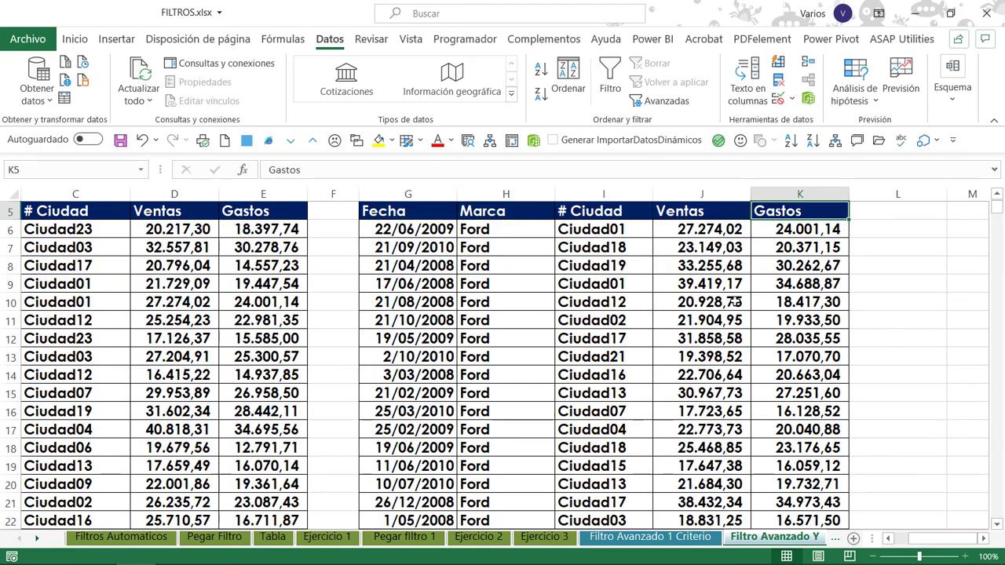
{"action": "left_click", "coordinate": [552, 265]}
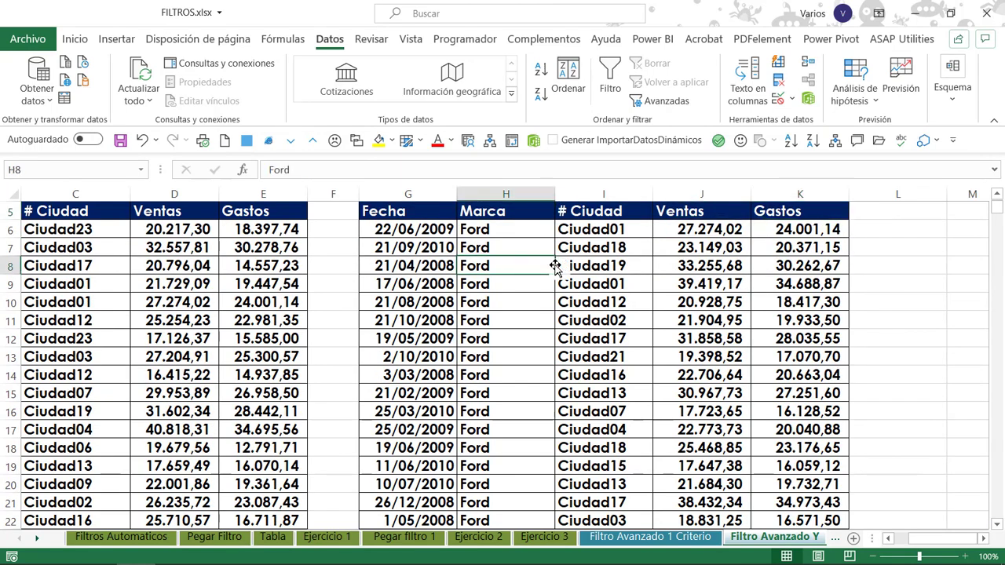
On the Filtro Avanzado O sheet, enter the Marca criteria S* in B3 and G* in B4.
{"action": "key", "text": "ctrl+Page_Down"}
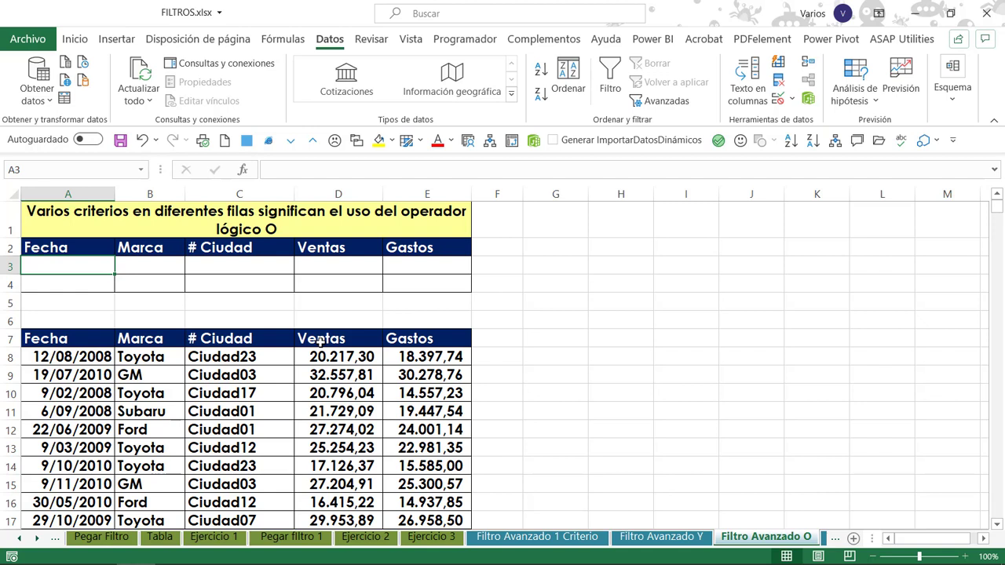
{"action": "key", "text": "Tab"}
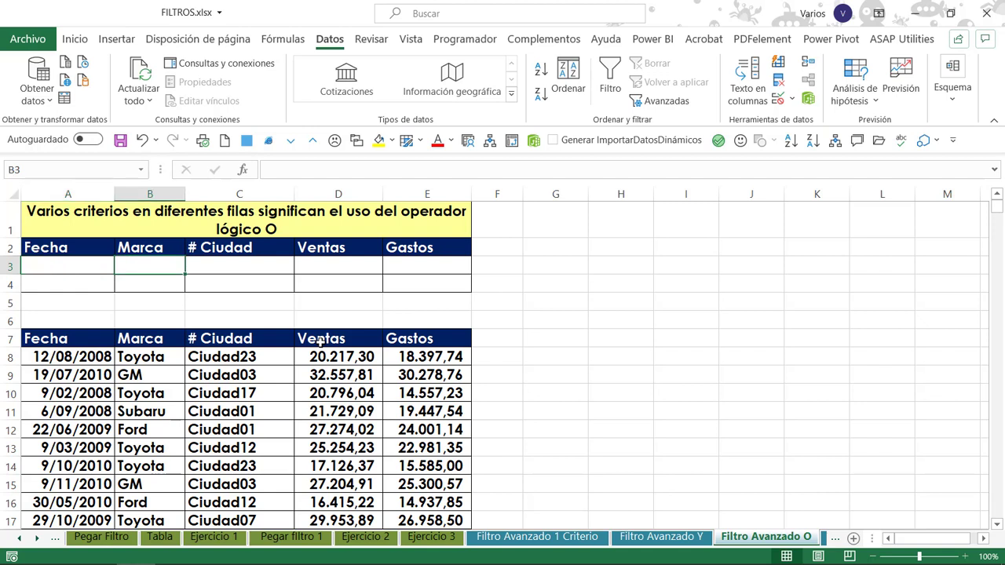
{"action": "type", "text": "S*"}
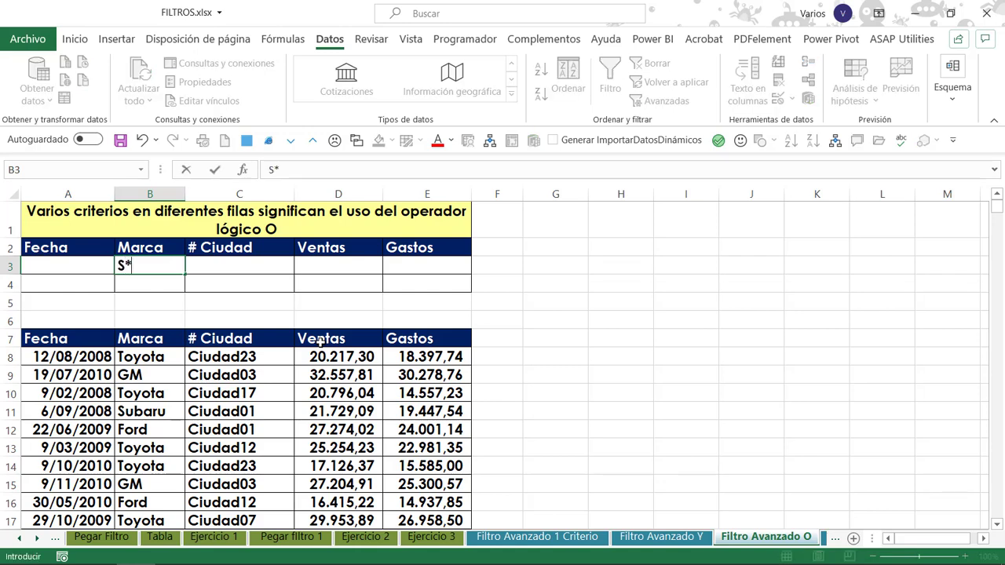
{"action": "key", "text": "Return"}
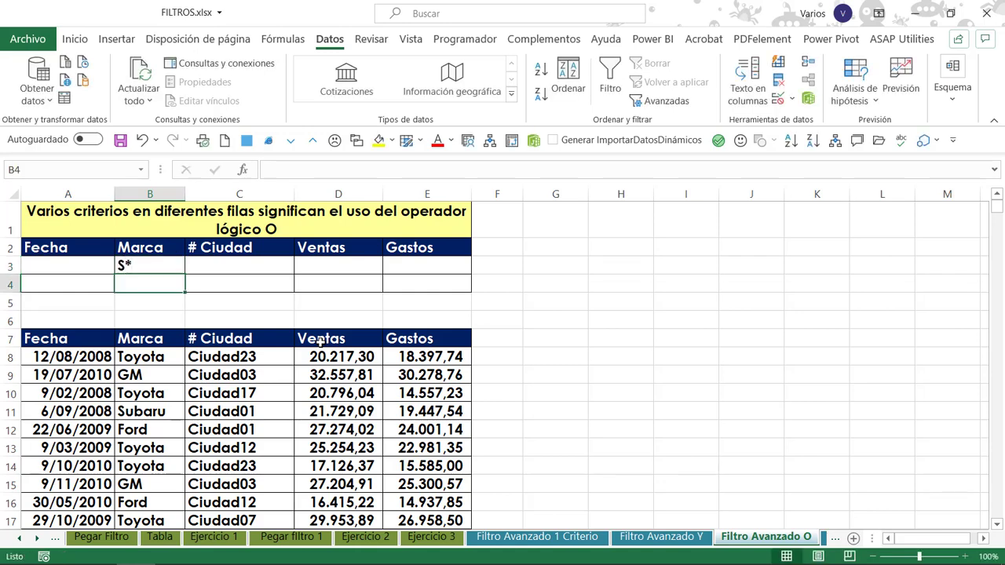
{"action": "type", "text": "G*"}
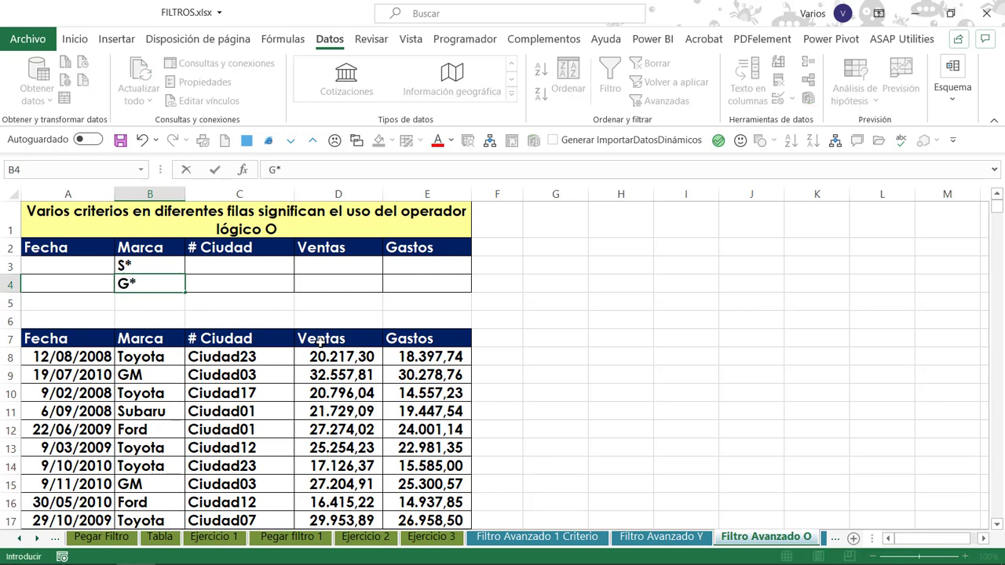
Enter the Ventas criterion >25000 in D3 and copy it down to D4.
{"action": "key", "text": "Tab"}
{"action": "key", "text": "Tab"}
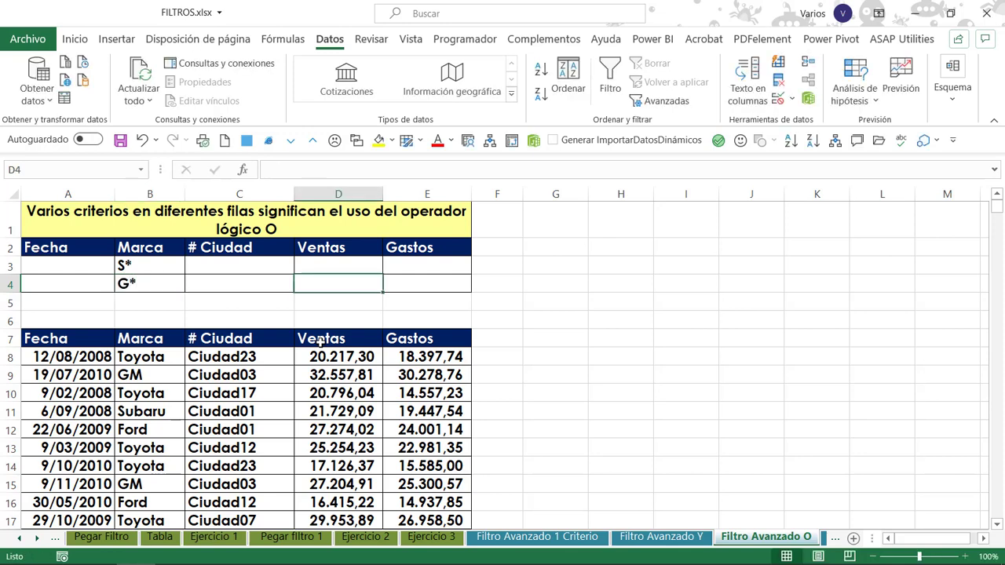
{"action": "key", "text": "Up"}
{"action": "type", "text": ">25000"}
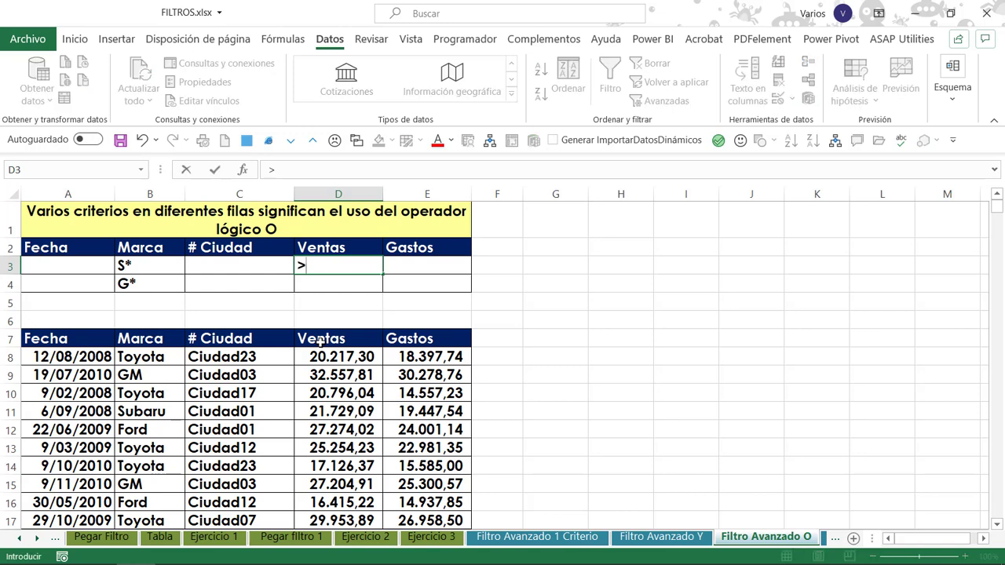
{"action": "key", "text": "Return"}
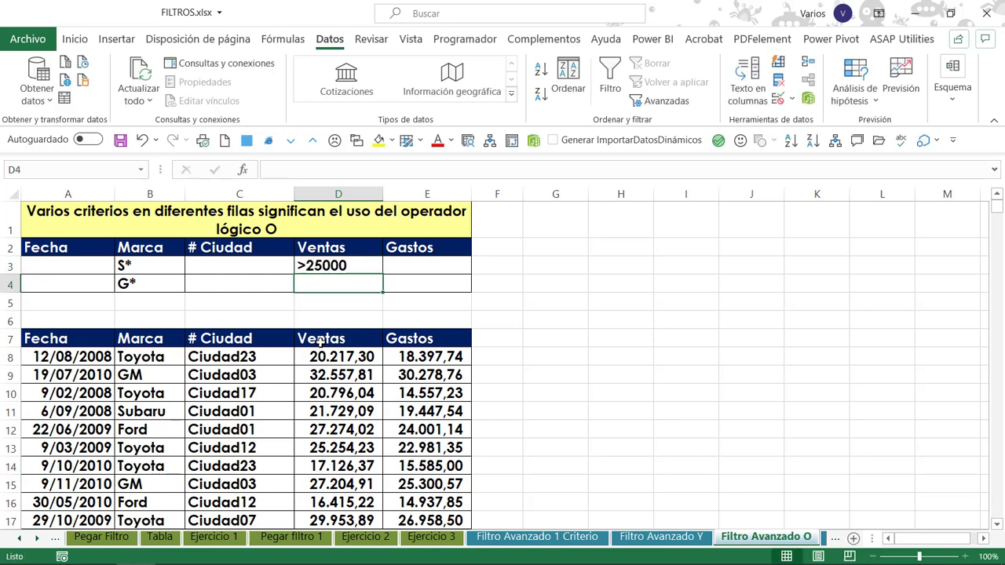
{"action": "key", "text": "ctrl+d"}
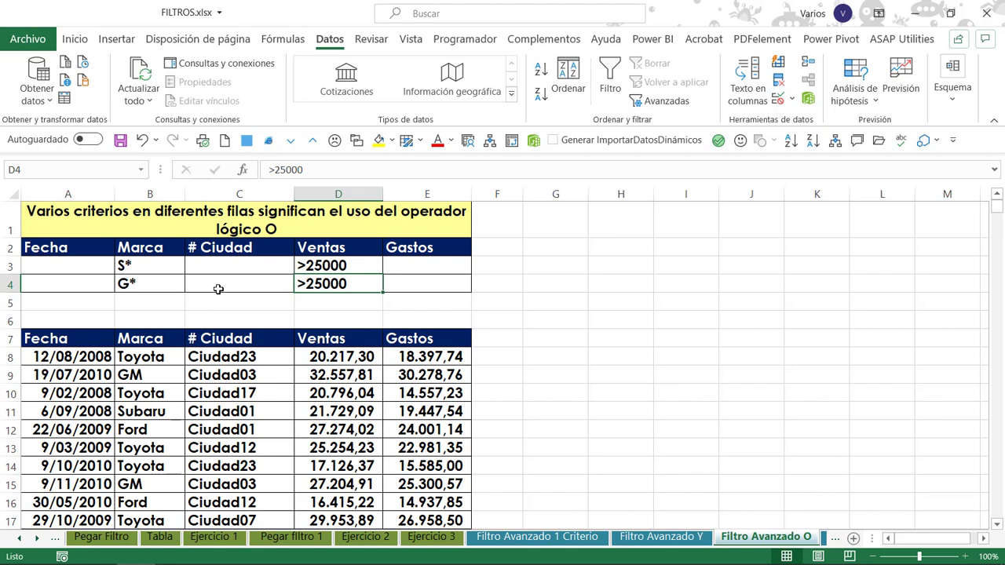
Run an advanced filter on the list A7:E2149 with criteria range A2:E4, copying the matching records to G7.
{"action": "left_click", "coordinate": [265, 357]}
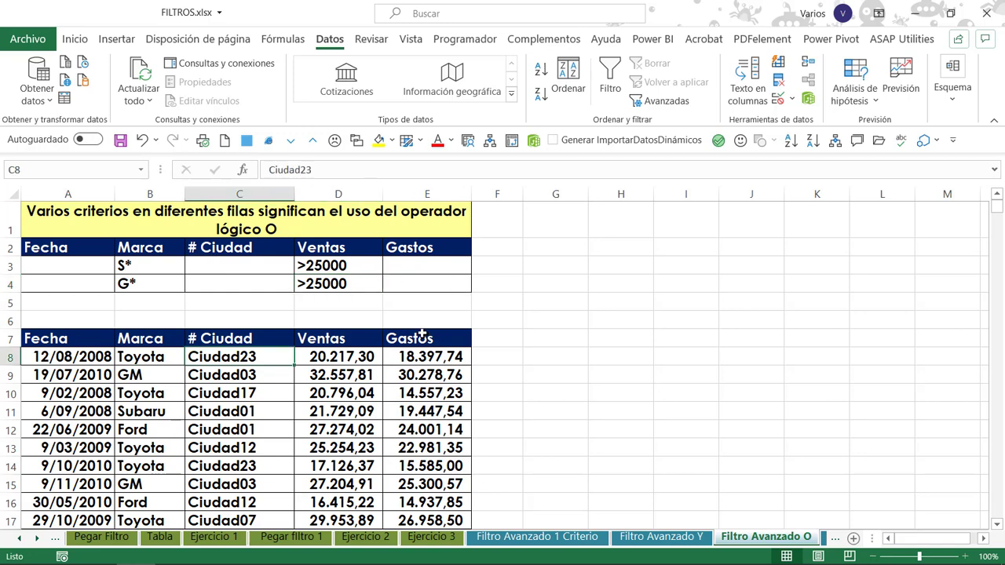
{"action": "left_click", "coordinate": [422, 335]}
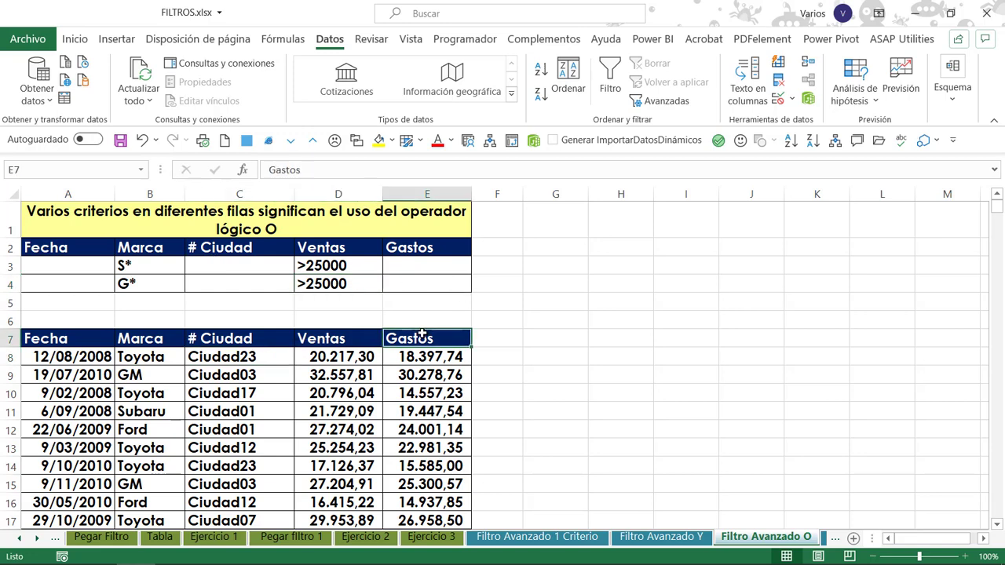
{"action": "left_click", "coordinate": [659, 103]}
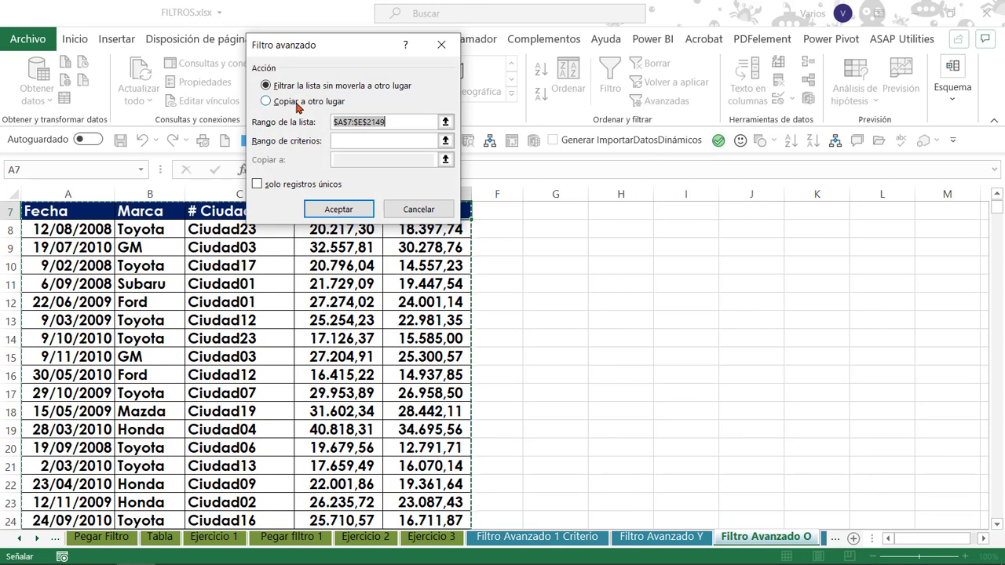
{"action": "left_click", "coordinate": [298, 103]}
{"action": "left_click", "coordinate": [377, 141]}
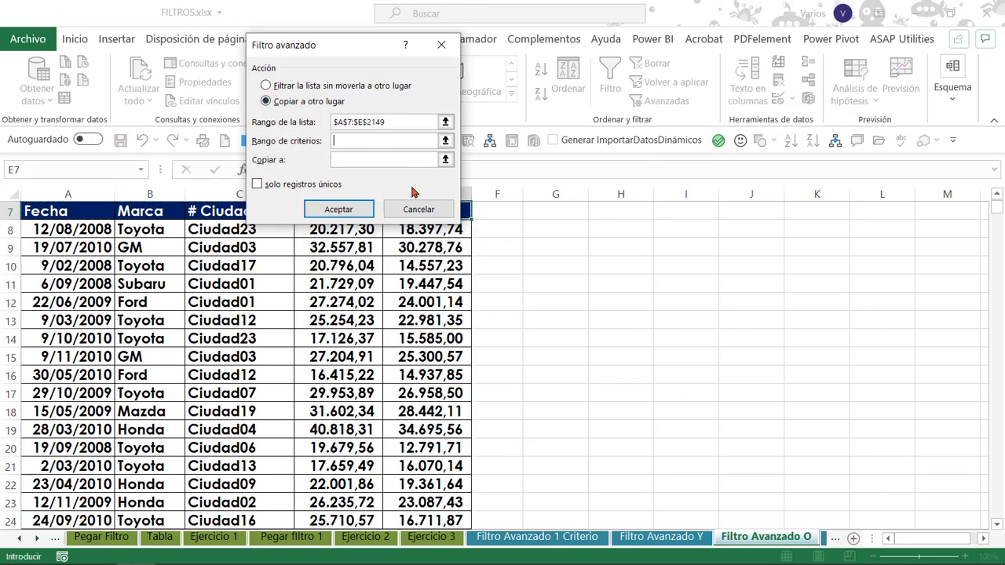
{"action": "scroll", "coordinate": [405, 203], "scroll_direction": "up", "scroll_amount": 2}
{"action": "left_click_drag", "start_coordinate": [55, 249], "coordinate": [433, 278]}
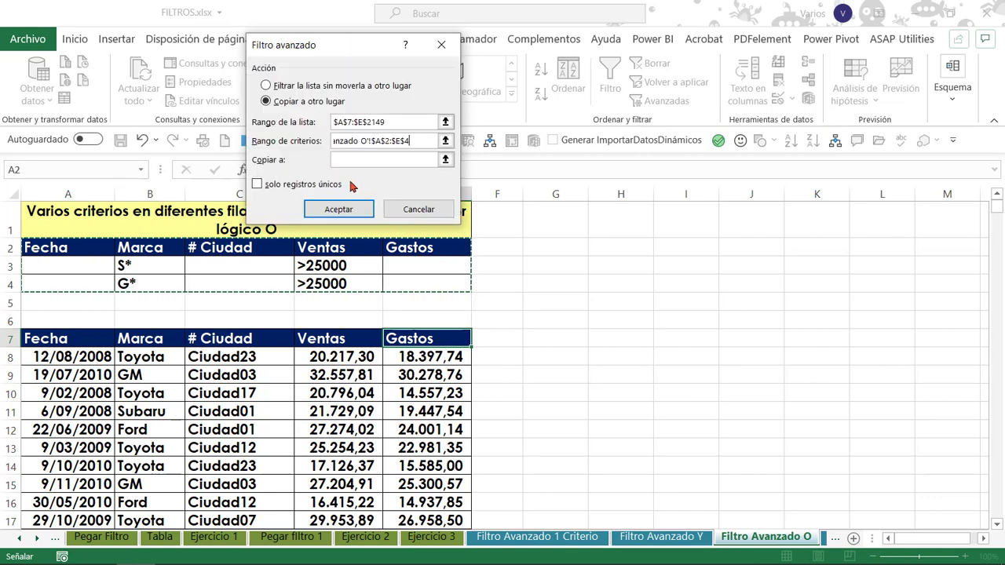
{"action": "left_click", "coordinate": [369, 159]}
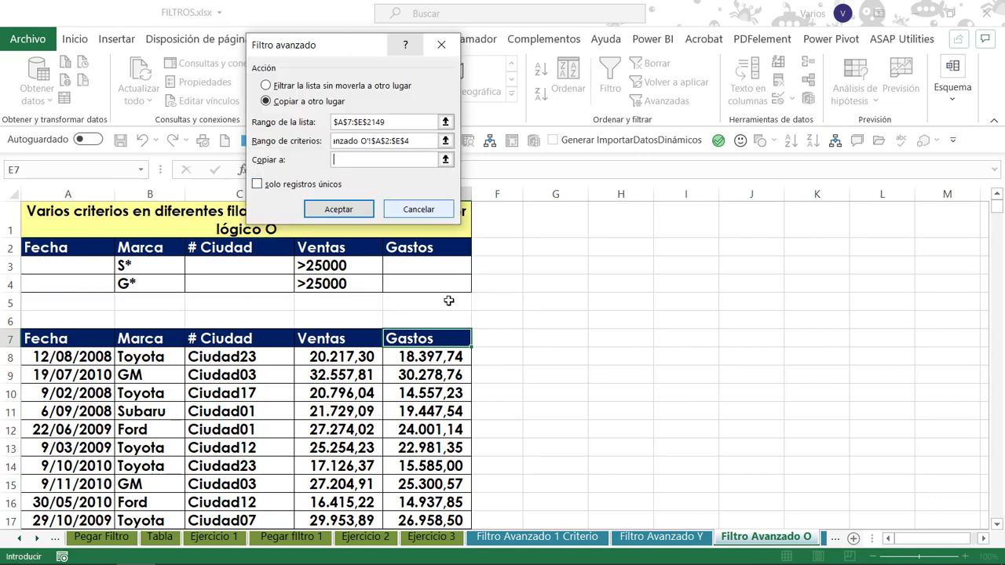
{"action": "left_click", "coordinate": [564, 341]}
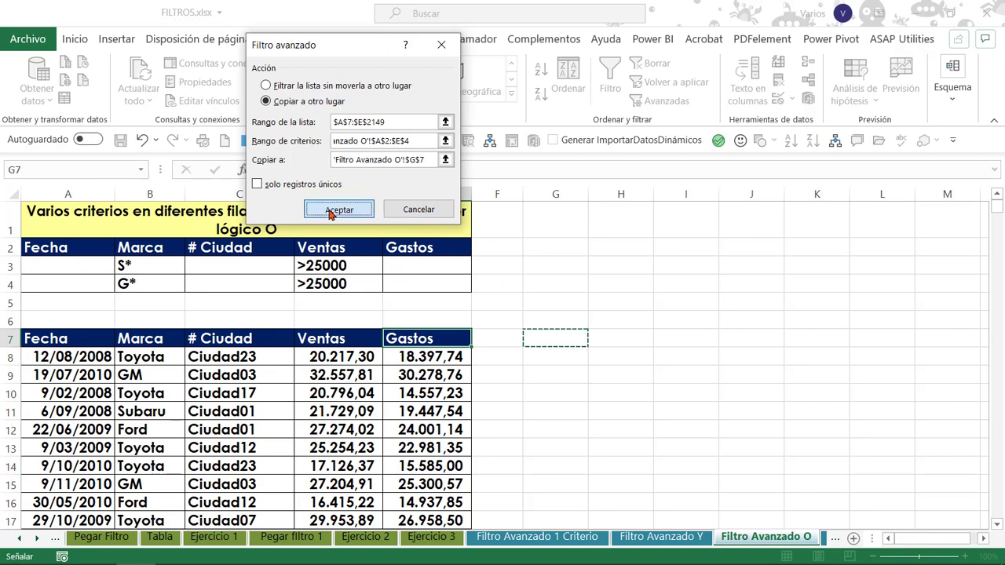
{"action": "left_click", "coordinate": [339, 208]}
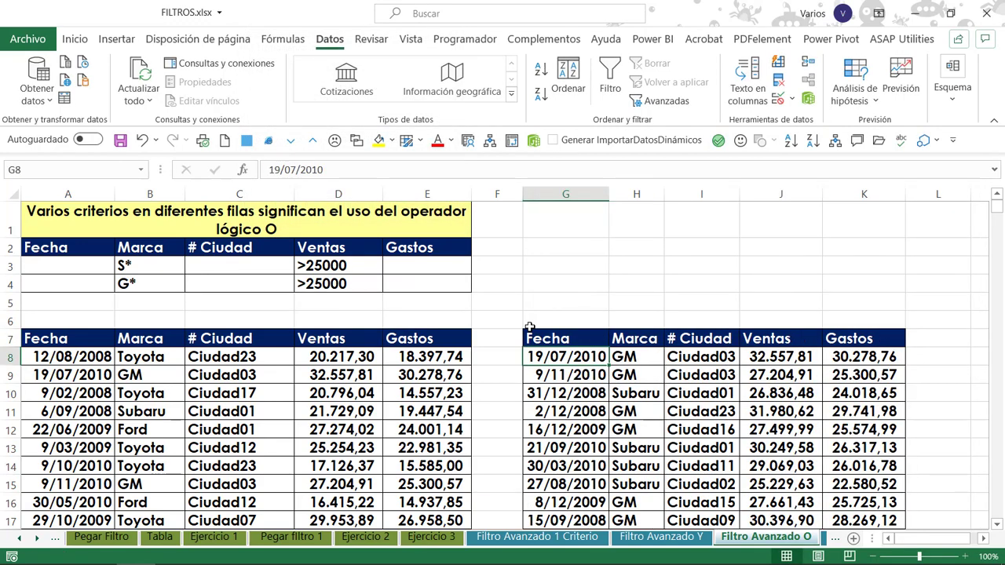
Select the extracted table's Fecha column down to the last record to check the record count, then return to the table's start.
{"action": "left_click", "coordinate": [530, 328]}
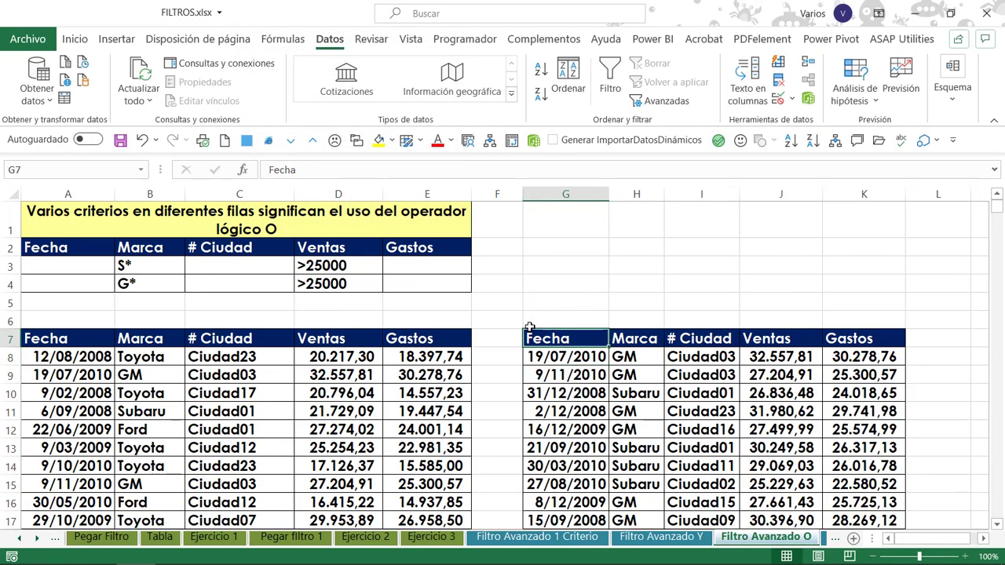
{"action": "scroll", "coordinate": [530, 328], "scroll_direction": "down", "scroll_amount": 2}
{"action": "key", "text": "ctrl+shift+Down"}
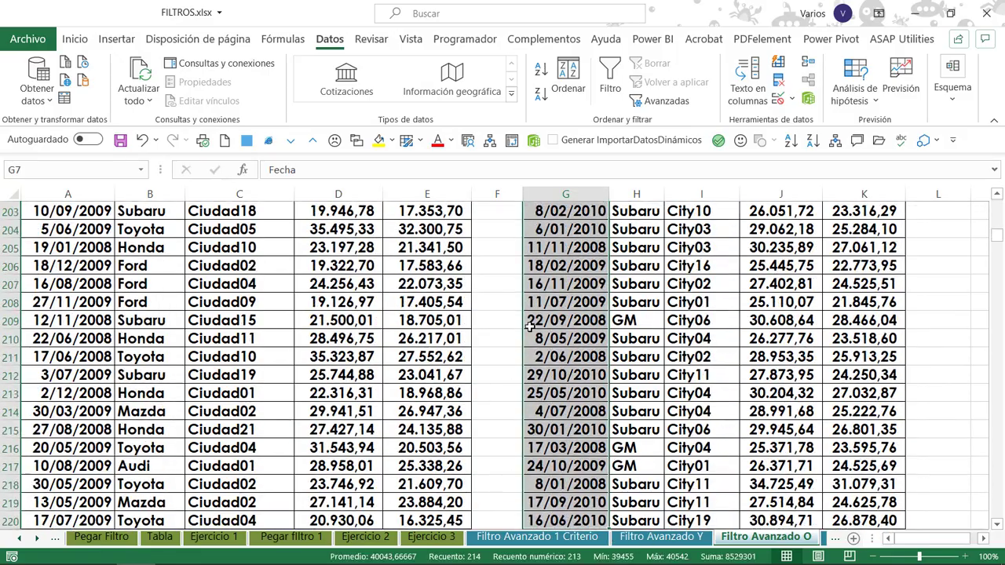
{"action": "key", "text": "Down"}
{"action": "key", "text": "Up"}
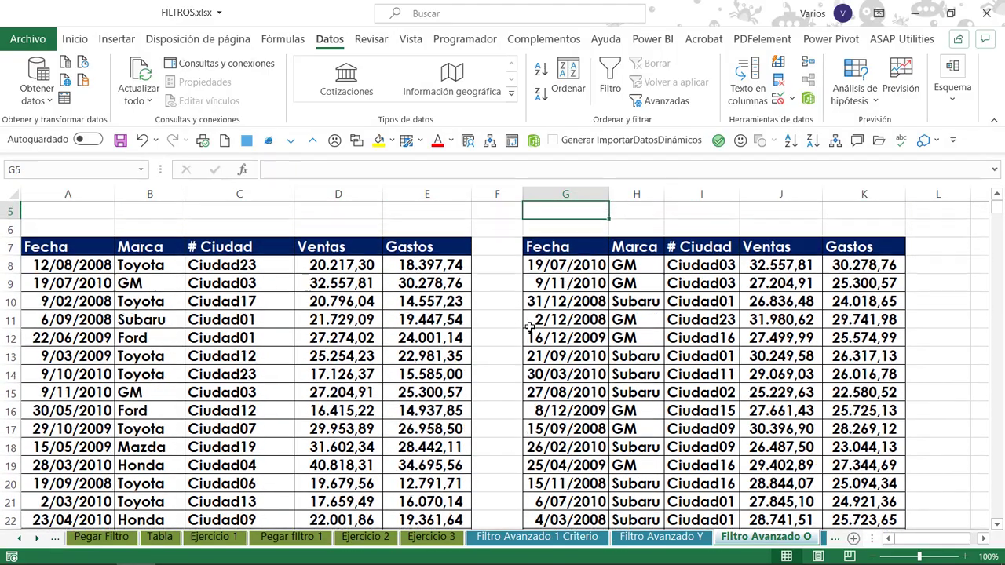
Go to the Filtro Avanzado O 2 sheet and read the exercise statement in G2.
{"action": "key", "text": "ctrl+Page_Down"}
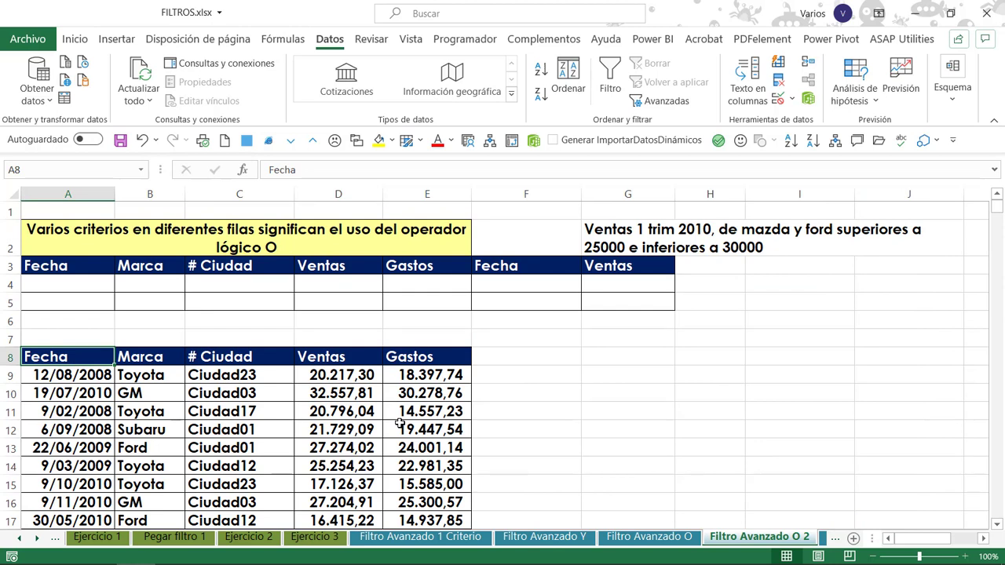
{"action": "left_click", "coordinate": [624, 234]}
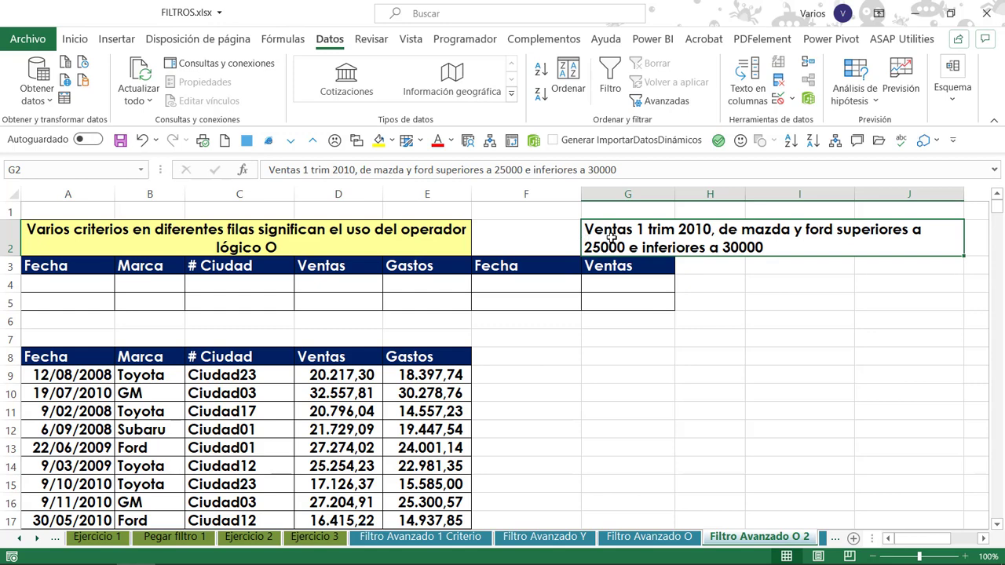
Compare the list's Fecha and Ventas columns with the repeated Fecha and Ventas headers in the criteria block.
{"action": "left_click", "coordinate": [77, 375]}
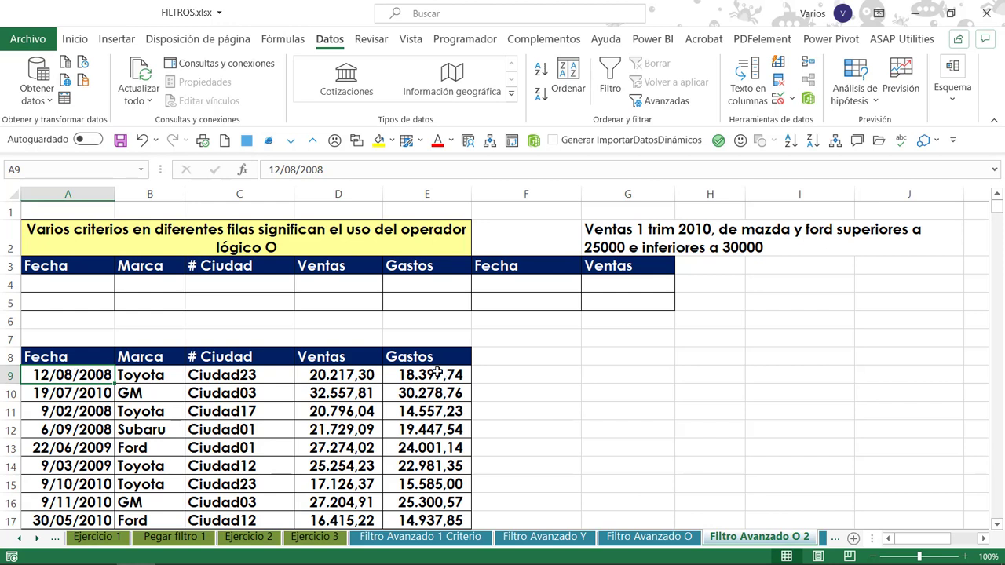
{"action": "left_click", "coordinate": [334, 377]}
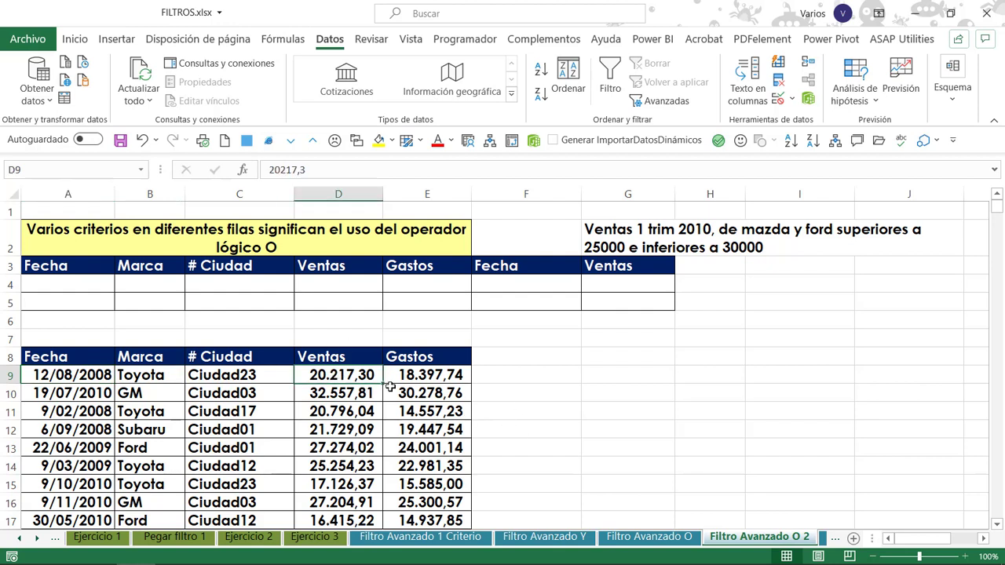
{"action": "left_click_drag", "start_coordinate": [71, 267], "coordinate": [72, 300]}
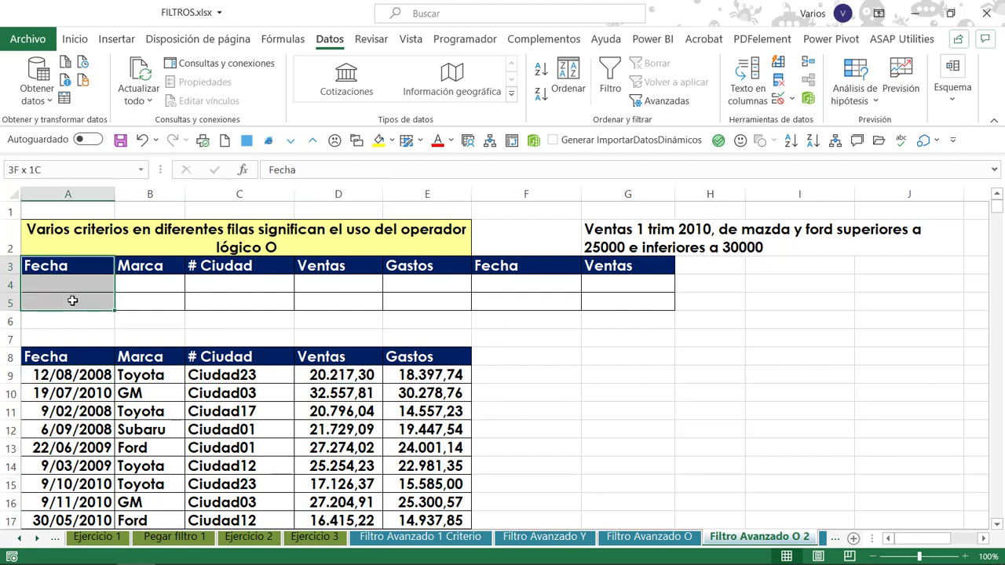
{"action": "left_click_drag", "start_coordinate": [484, 268], "coordinate": [532, 301]}
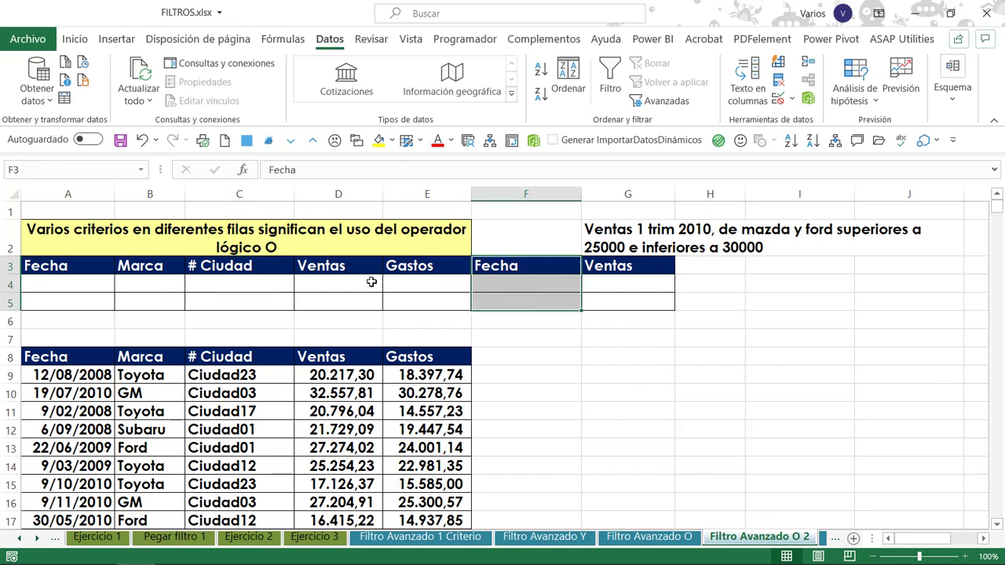
{"action": "left_click_drag", "start_coordinate": [326, 266], "coordinate": [337, 301]}
{"action": "left_click_drag", "start_coordinate": [616, 265], "coordinate": [617, 265]}
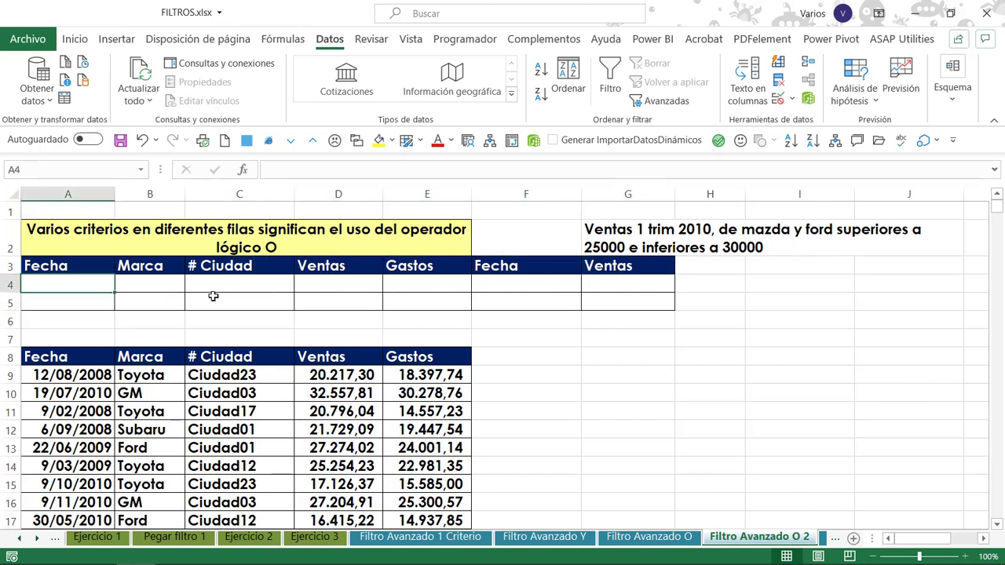
Enter the criteria >=1/1/10 for Fecha in A4, M* for Marca in B4 and >=25000 for Ventas in D4.
{"action": "type", "text": ">"}
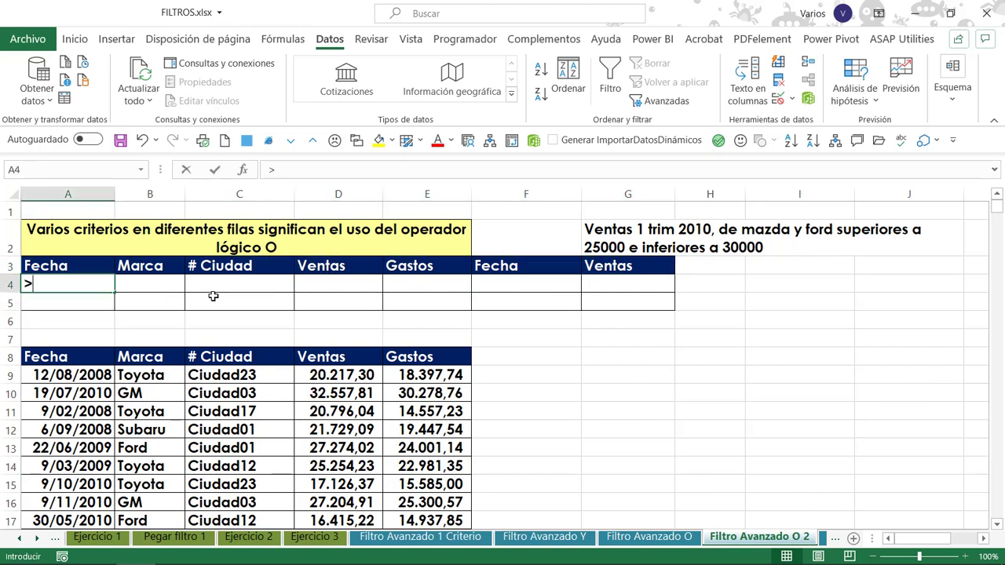
{"action": "type", "text": "=1"}
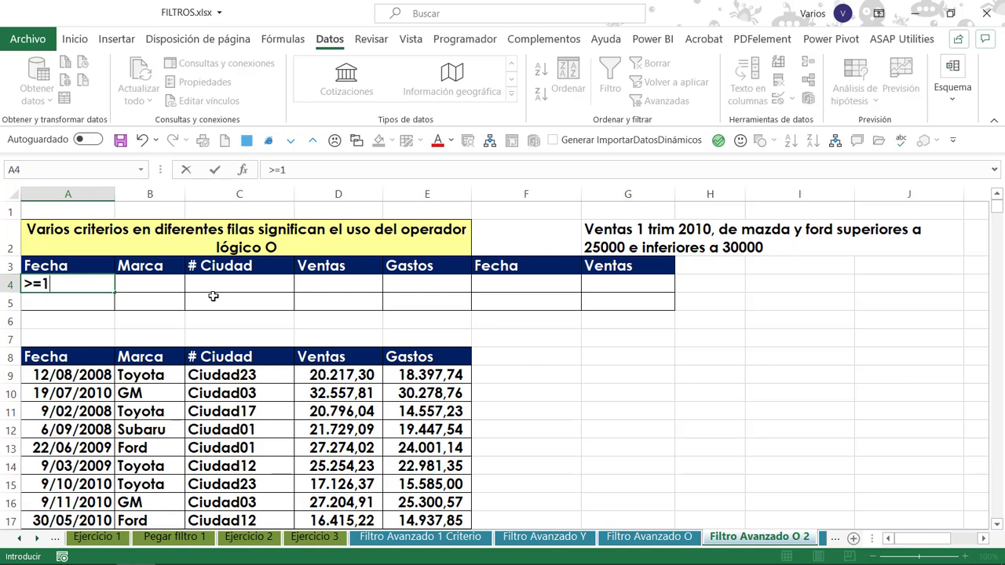
{"action": "type", "text": "/1/10"}
{"action": "key", "text": "Tab"}
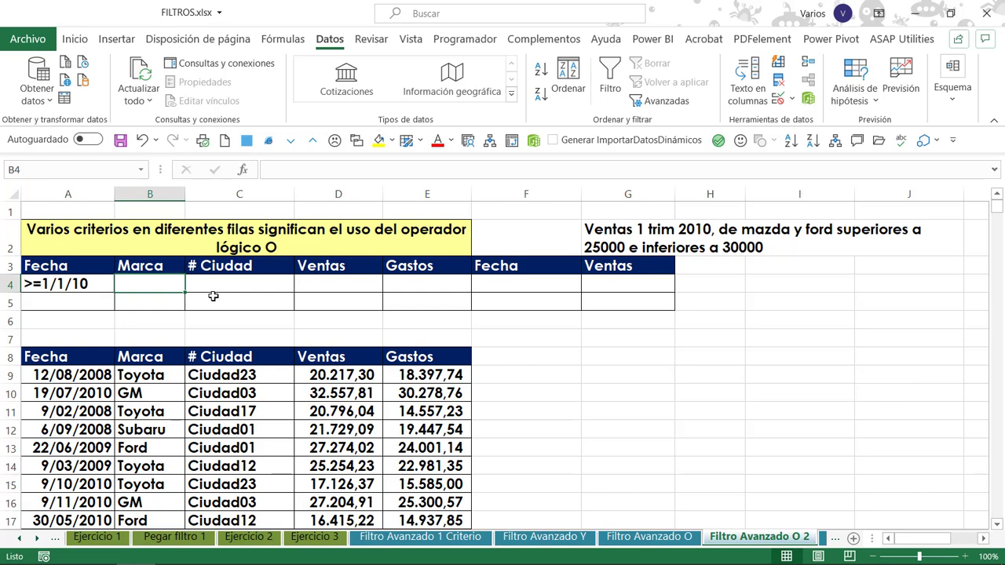
{"action": "type", "text": "M*"}
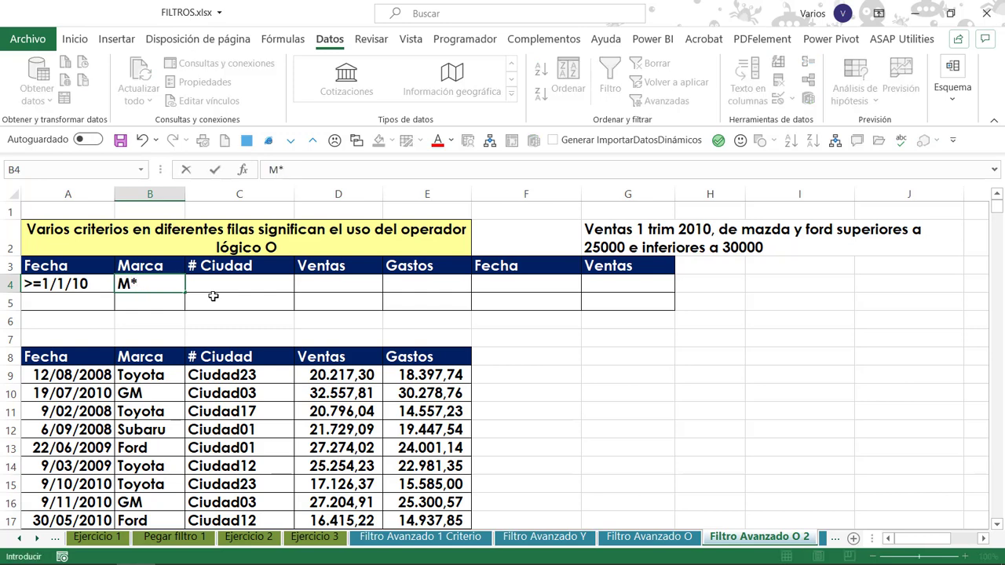
{"action": "key", "text": "Tab"}
{"action": "key", "text": "Tab"}
{"action": "type", "text": ">"}
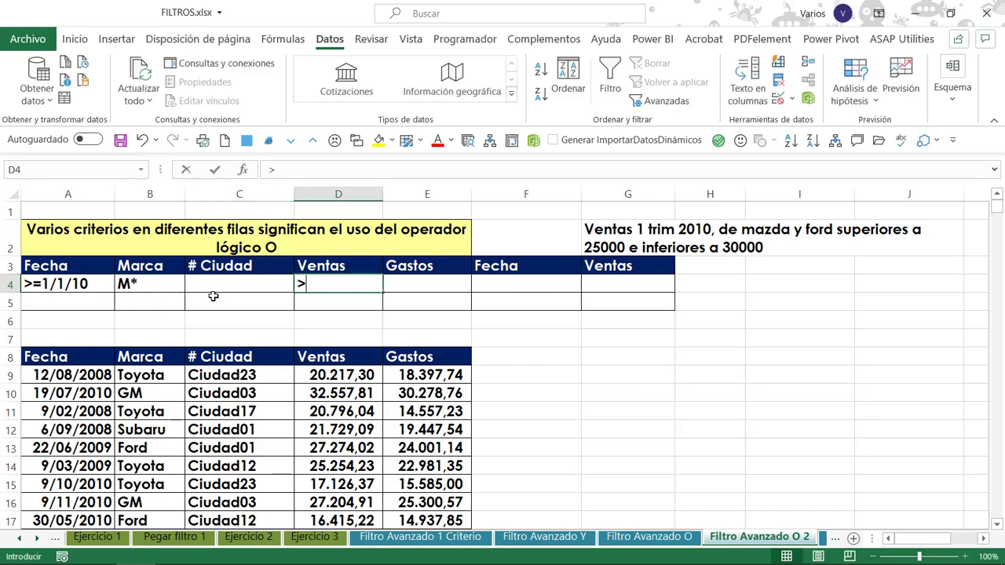
{"action": "type", "text": "=25000"}
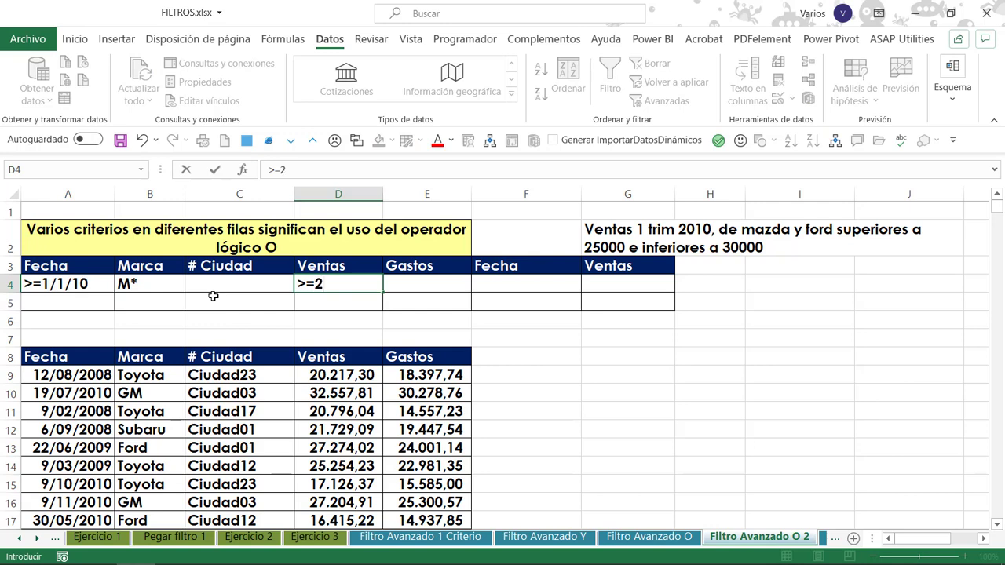
{"action": "key", "text": "Tab"}
{"action": "key", "text": "Tab"}
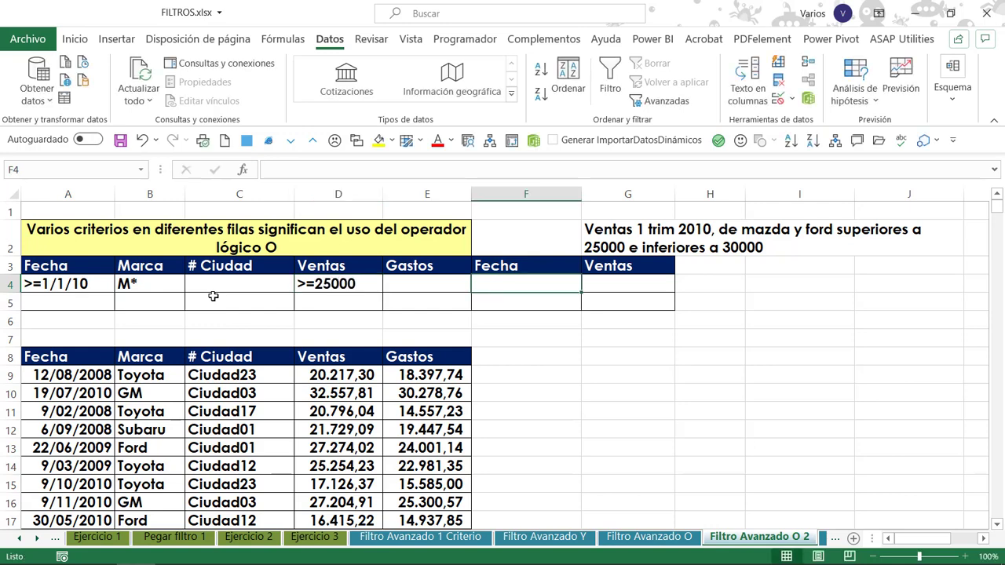
Enter the upper limits <=31/3/10 in F4 for the second Fecha and <=30000 in G4 for the second Ventas.
{"action": "type", "text": "<="}
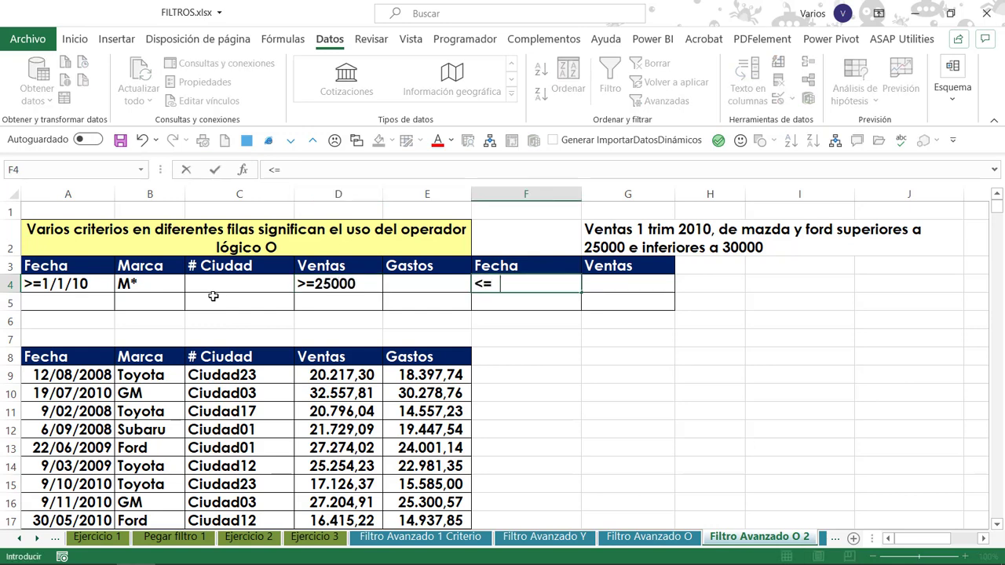
{"action": "type", "text": "31/3/10"}
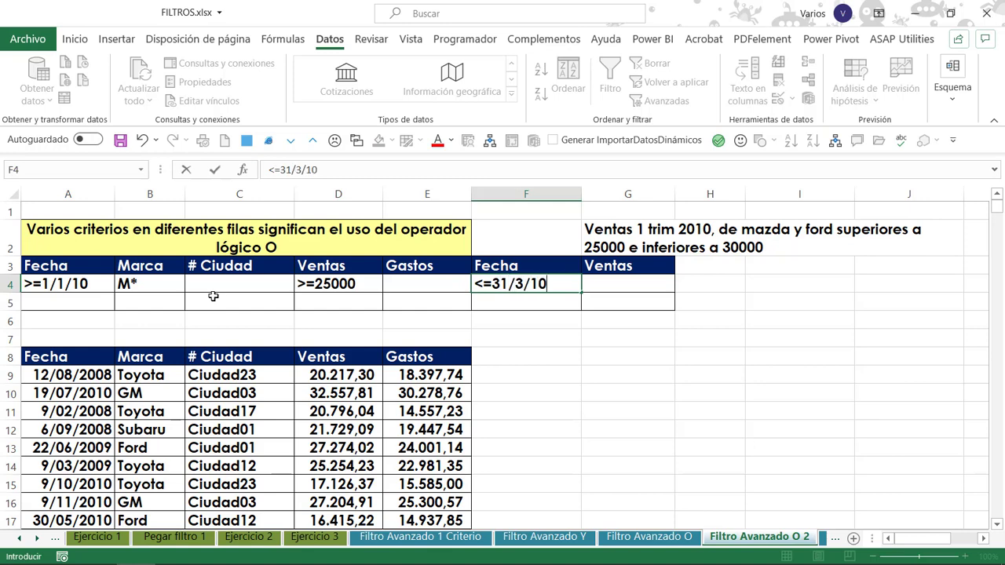
{"action": "key", "text": "Tab"}
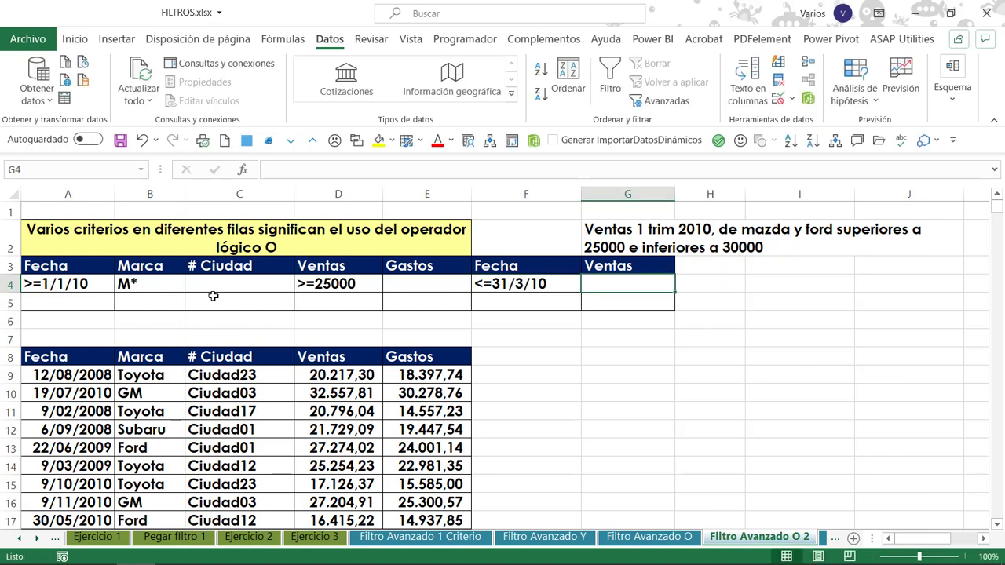
{"action": "type", "text": "<="}
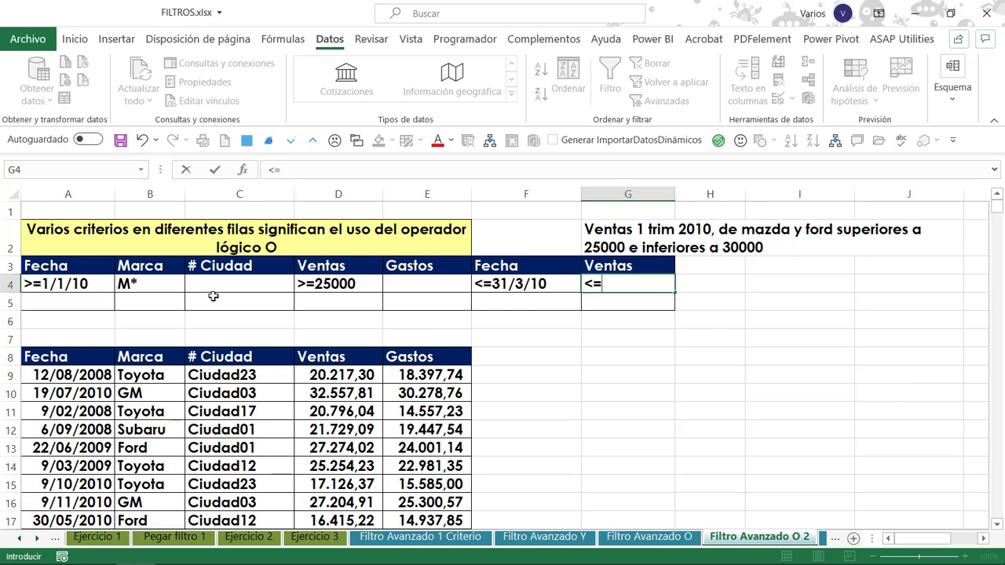
{"action": "type", "text": "30000"}
Fill the criteria of row 4 down to row 5 across A4:G5.
{"action": "key", "text": "Home"}
{"action": "key", "text": "shift+Down"}
{"action": "key", "text": "shift+Right"}
{"action": "key", "text": "shift+Right"}
{"action": "key", "text": "shift+Right"}
{"action": "key", "text": "shift+Right"}
{"action": "key", "text": "shift+Right"}
{"action": "key", "text": "shift+Right"}
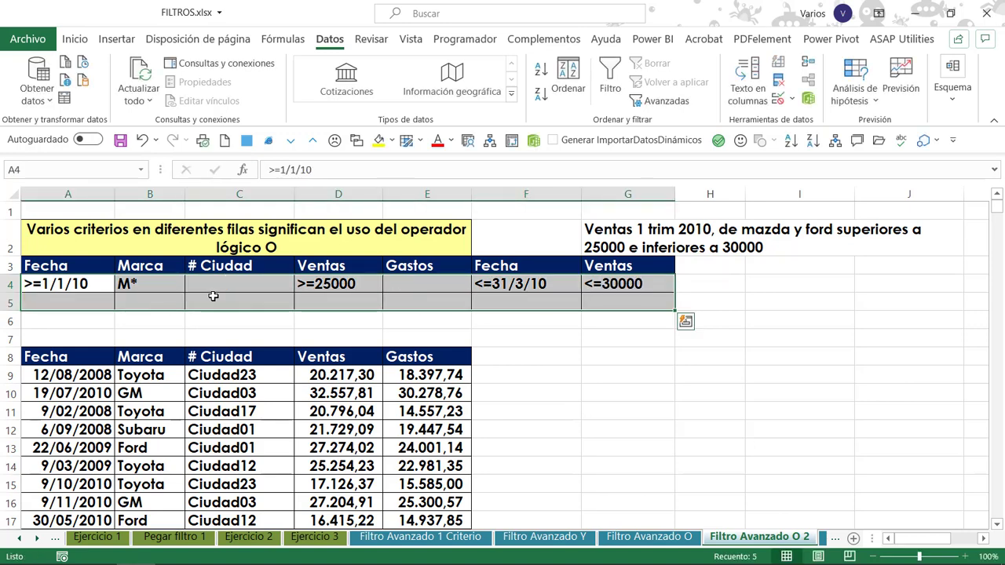
{"action": "key", "text": "ctrl+d"}
Change the Marca criterion in B5 to F*.
{"action": "key", "text": "Down"}
{"action": "key", "text": "Right"}
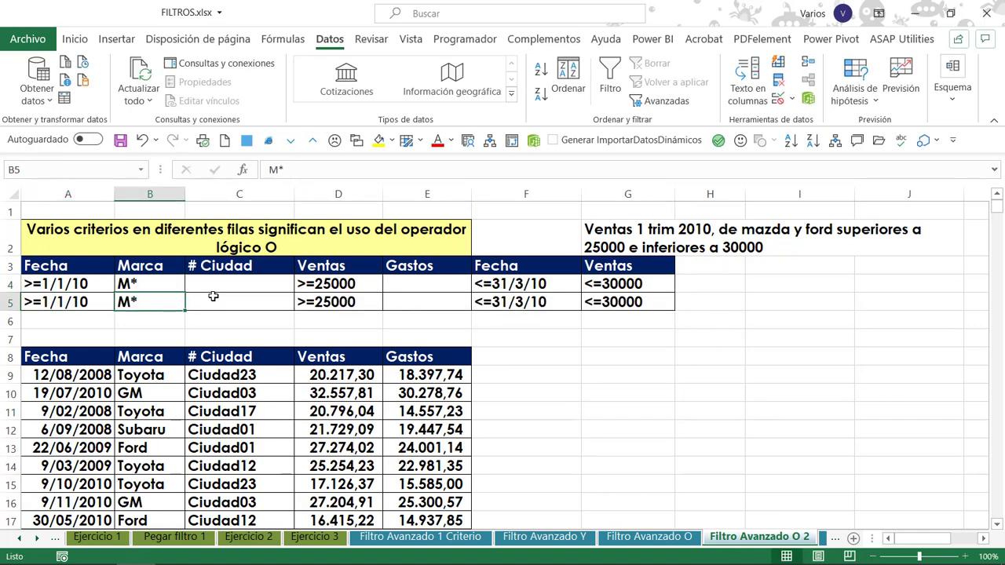
{"action": "key", "text": "F2"}
{"action": "key", "text": "Home"}
{"action": "key", "text": "Delete"}
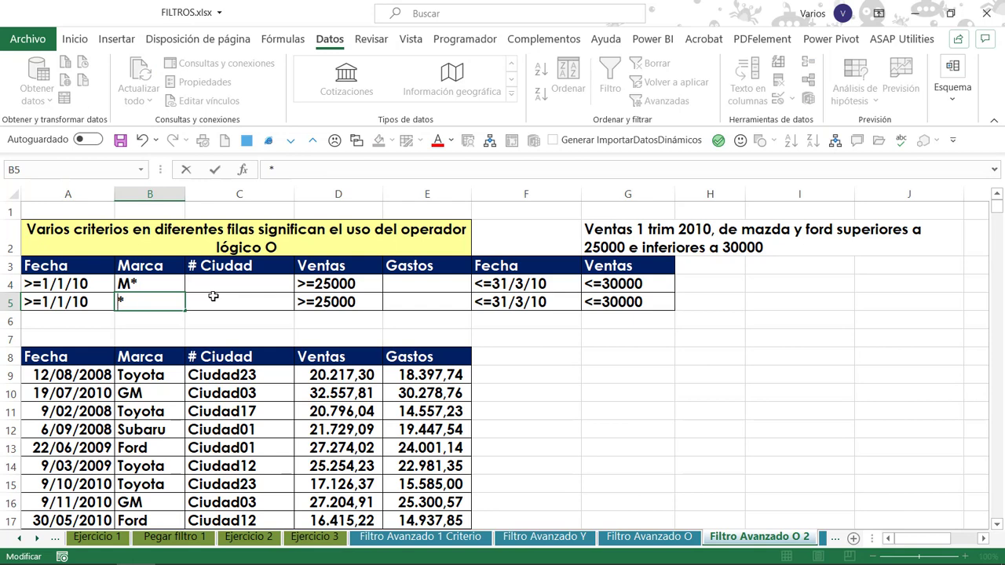
{"action": "type", "text": "F"}
{"action": "key", "text": "ctrl+Return"}
Run an advanced filter on the list A8:E2150 with criteria range A3:G5, copying the matching records to G8.
{"action": "left_click", "coordinate": [419, 362]}
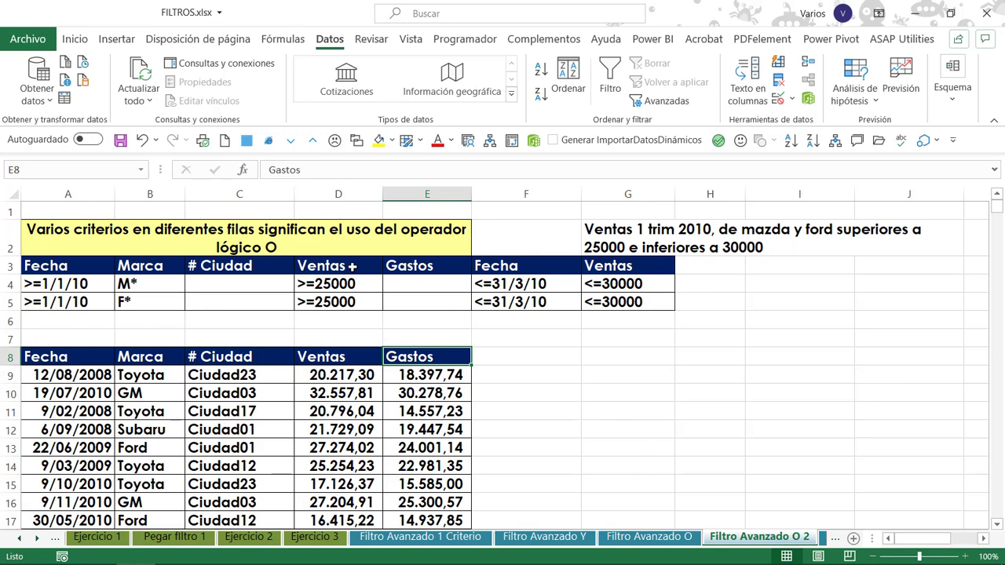
{"action": "left_click", "coordinate": [655, 100]}
{"action": "left_click", "coordinate": [275, 100]}
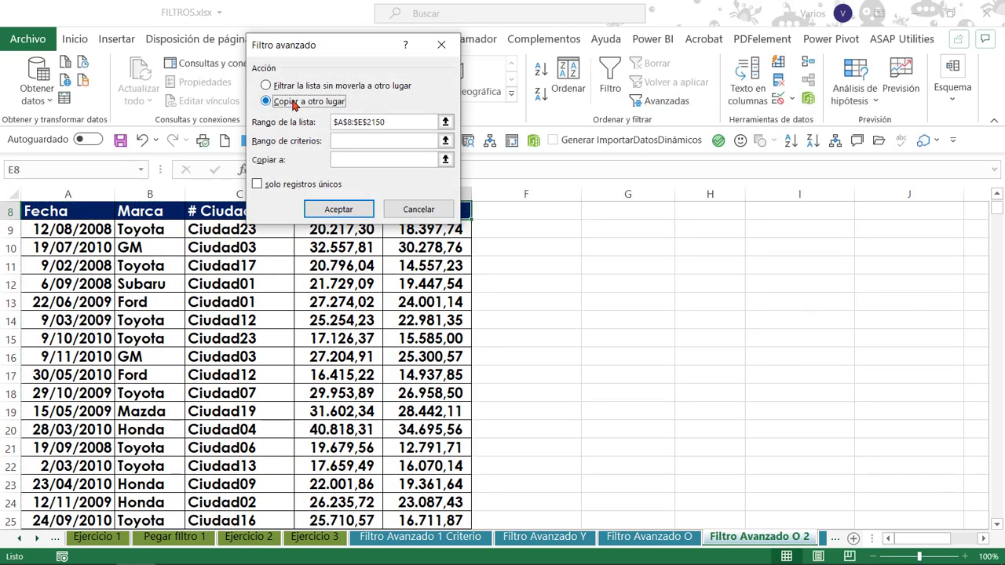
{"action": "left_click", "coordinate": [403, 140]}
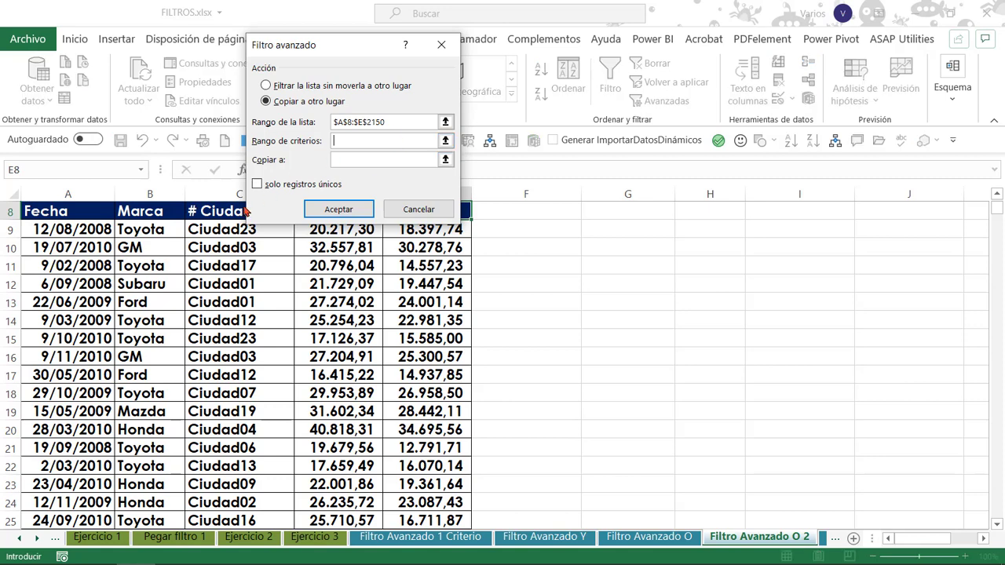
{"action": "scroll", "coordinate": [235, 314], "scroll_direction": "up", "scroll_amount": 3}
{"action": "left_click", "coordinate": [52, 271]}
{"action": "left_click_drag", "start_coordinate": [52, 271], "coordinate": [613, 296]}
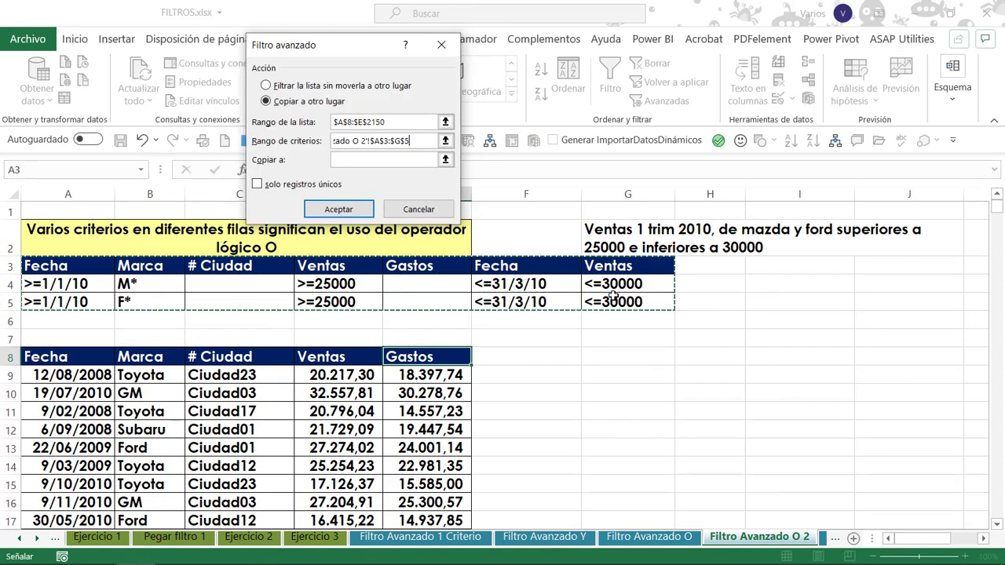
{"action": "left_click", "coordinate": [383, 160]}
{"action": "left_click", "coordinate": [627, 356]}
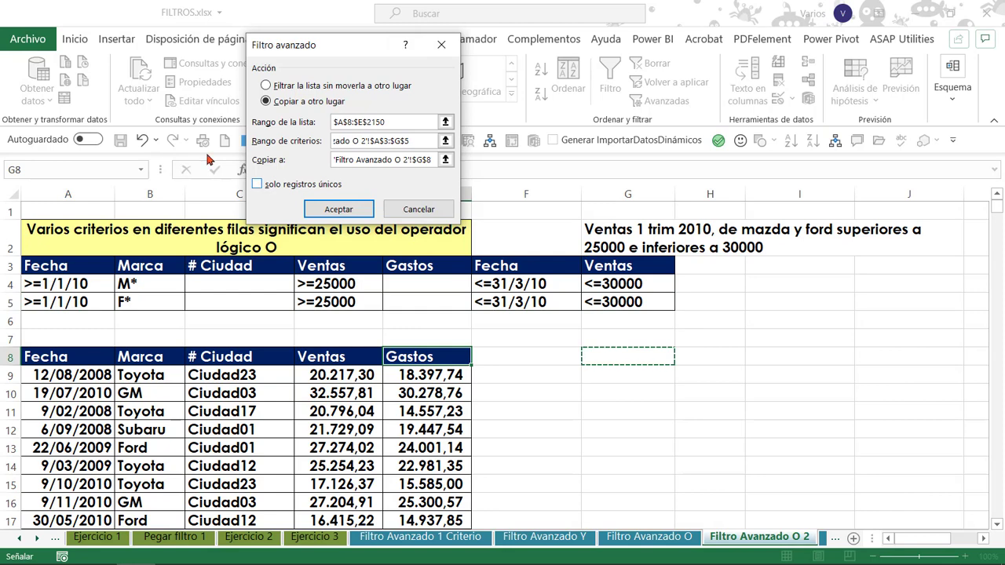
{"action": "left_click", "coordinate": [318, 212]}
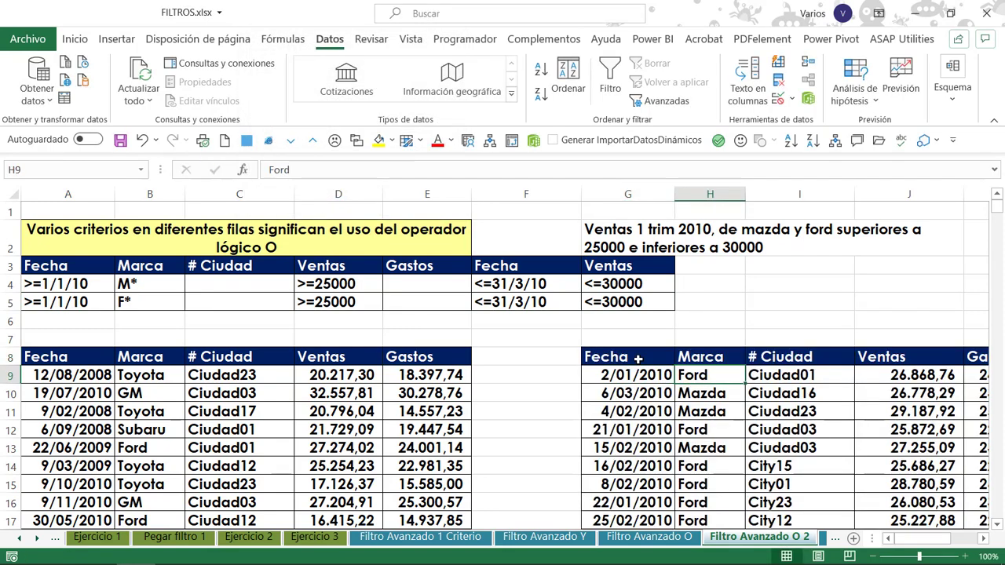
Examine the extracted records in the table starting at G8.
{"action": "scroll", "coordinate": [637, 358], "scroll_direction": "down", "scroll_amount": 1}
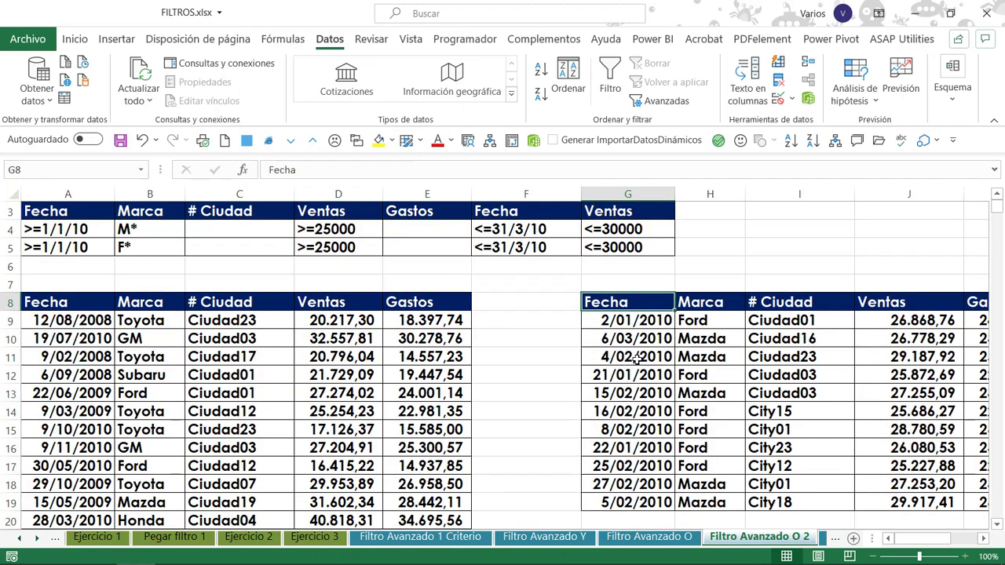
{"action": "key", "text": "shift+Down"}
{"action": "key", "text": "shift+Down"}
{"action": "key", "text": "shift+Down"}
{"action": "key", "text": "shift+Down"}
{"action": "key", "text": "shift+Down"}
{"action": "key", "text": "shift+Down"}
{"action": "key", "text": "shift+Down"}
{"action": "key", "text": "shift+Down"}
{"action": "key", "text": "shift+Down"}
{"action": "key", "text": "shift+Down"}
{"action": "key", "text": "Up"}
{"action": "key", "text": "Right"}
{"action": "key", "text": "Right"}
{"action": "key", "text": "Left"}
{"action": "key", "text": "Left"}
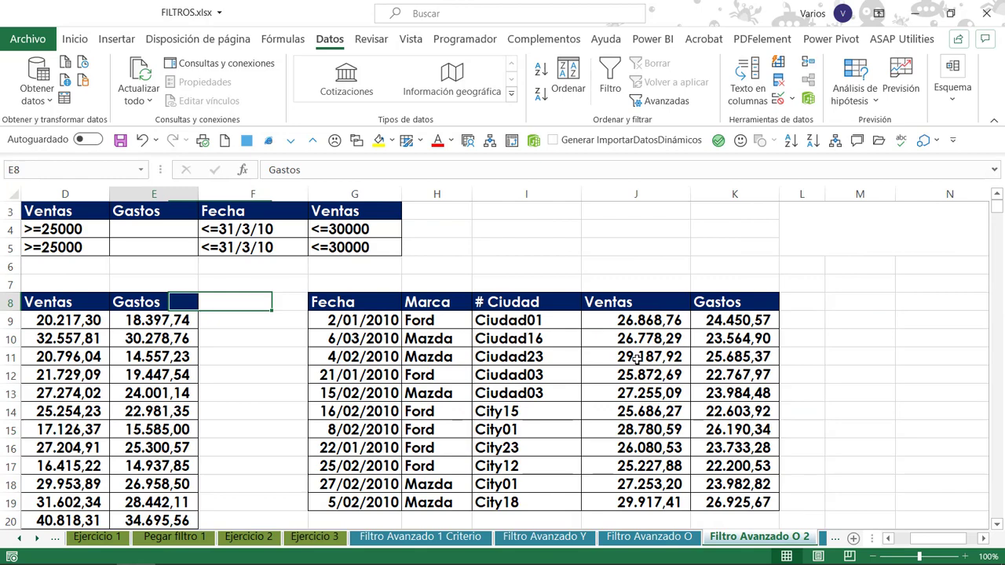
Return to column A and review the criteria rows in the block starting at A3.
{"action": "key", "text": "Home"}
{"action": "key", "text": "Up"}
{"action": "key", "text": "Up"}
{"action": "key", "text": "Up"}
{"action": "key", "text": "Up"}
{"action": "key", "text": "Up"}
{"action": "key", "text": "Up"}
{"action": "key", "text": "Up"}
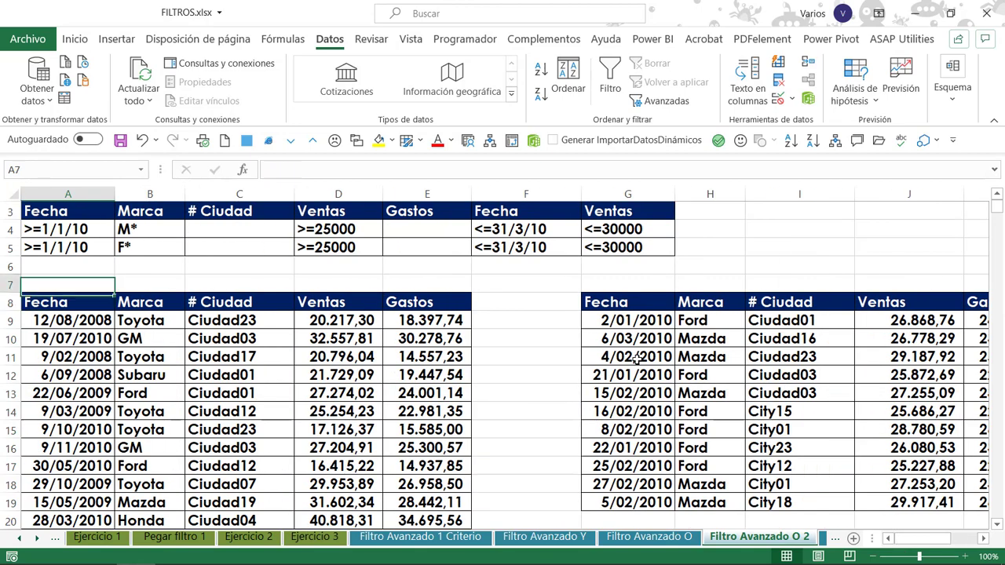
{"action": "key", "text": "Down"}
{"action": "key", "text": "Down"}
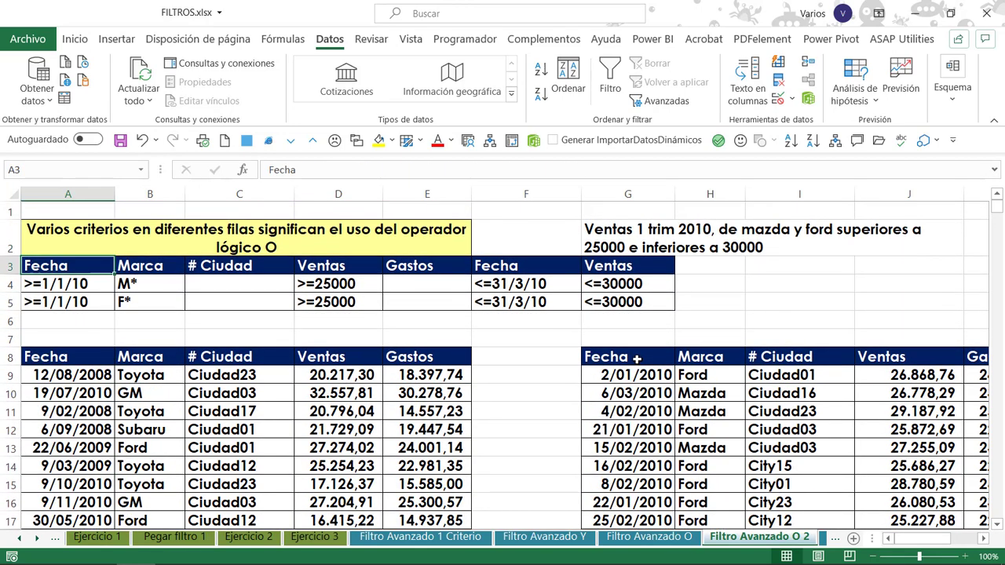
{"action": "key", "text": "shift+Down"}
{"action": "key", "text": "shift+Down"}
{"action": "key", "text": "Down"}
{"action": "key", "text": "Right"}
{"action": "key", "text": "Right"}
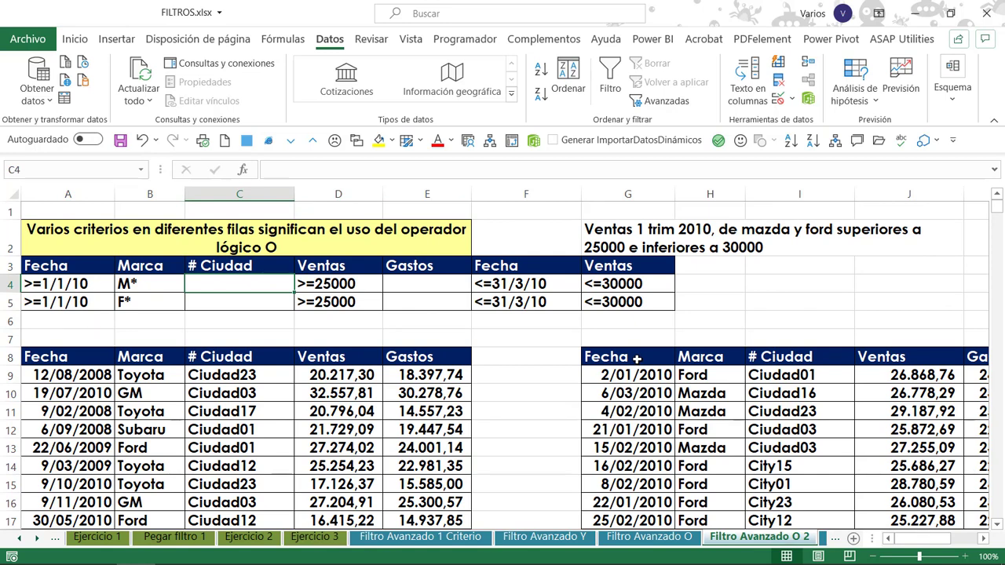
Copy the Fecha header from G8 of the extracted table to N8.
{"action": "key", "text": "Down"}
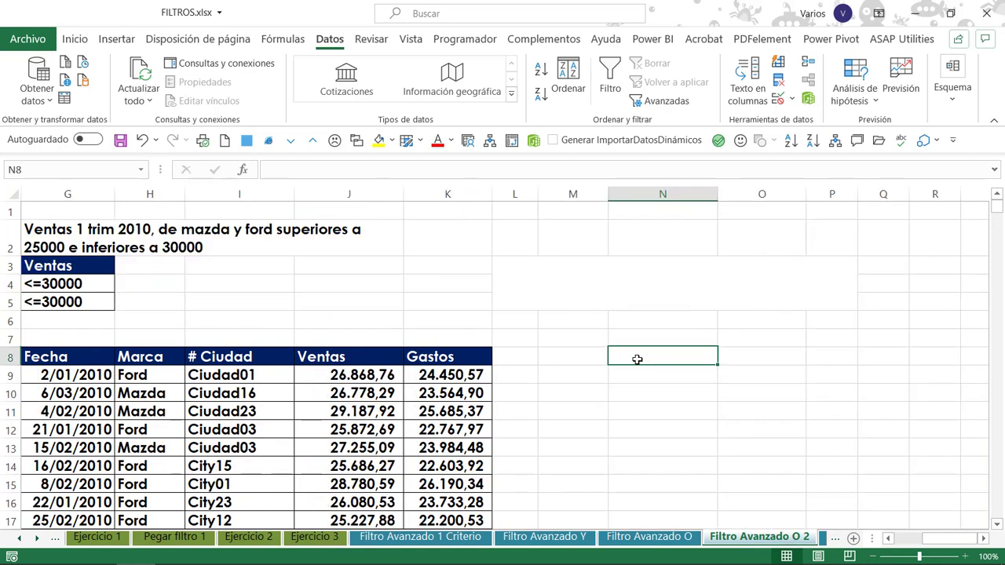
{"action": "key", "text": "Left"}
{"action": "key", "text": "Left"}
{"action": "key", "text": "Left"}
{"action": "key", "text": "Left"}
{"action": "key", "text": "Left"}
{"action": "key", "text": "Left"}
{"action": "key", "text": "Left"}
{"action": "key", "text": "Left"}
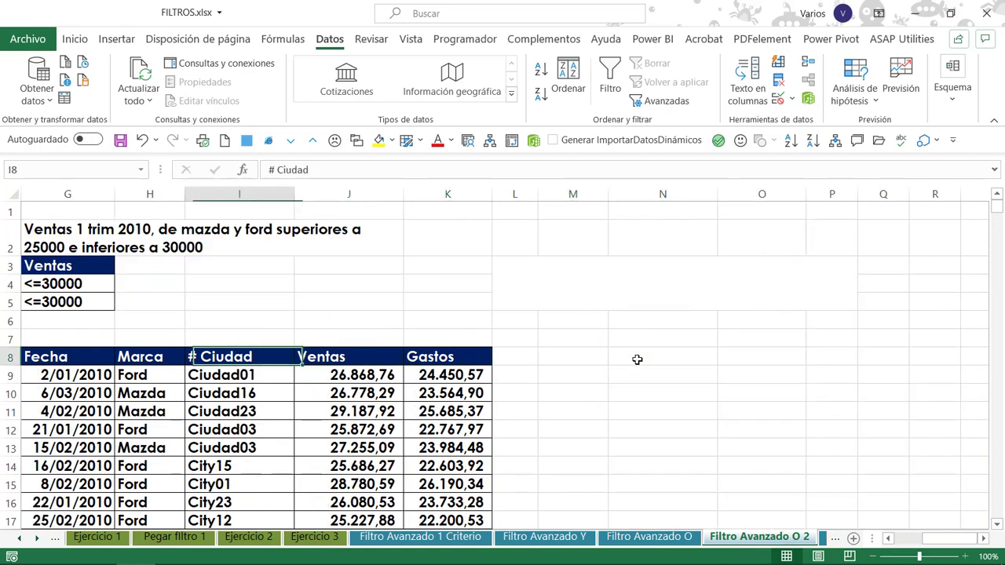
{"action": "key", "text": "Right"}
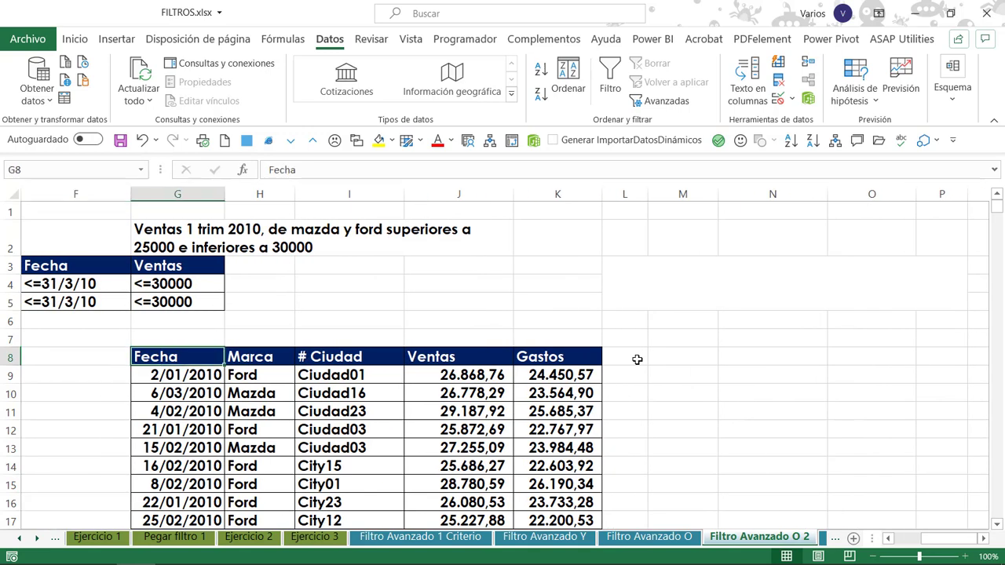
{"action": "key", "text": "Right"}
{"action": "key", "text": "Left"}
{"action": "key", "text": "ctrl+c"}
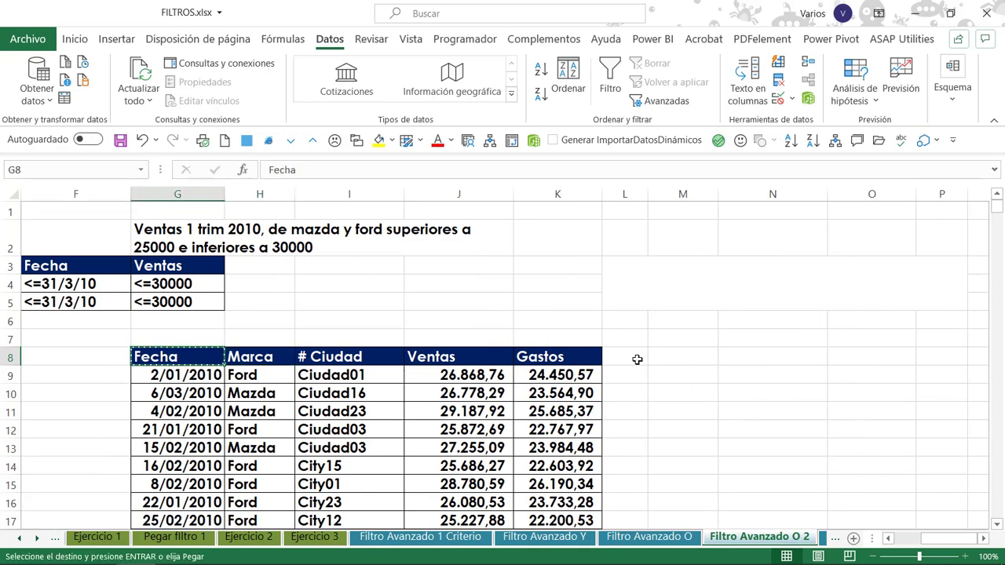
{"action": "key", "text": "Right"}
{"action": "key", "text": "Right"}
{"action": "key", "text": "Right"}
{"action": "key", "text": "Right"}
{"action": "key", "text": "Right"}
{"action": "key", "text": "Right"}
{"action": "key", "text": "Right"}
{"action": "key", "text": "ctrl+v"}
Copy the Ventas header from J8 of the extracted table to O8, beside the copied Fecha header.
{"action": "key", "text": "Left"}
{"action": "key", "text": "Left"}
{"action": "key", "text": "Left"}
{"action": "key", "text": "Left"}
{"action": "key", "text": "Escape"}
{"action": "key", "text": "ctrl+c"}
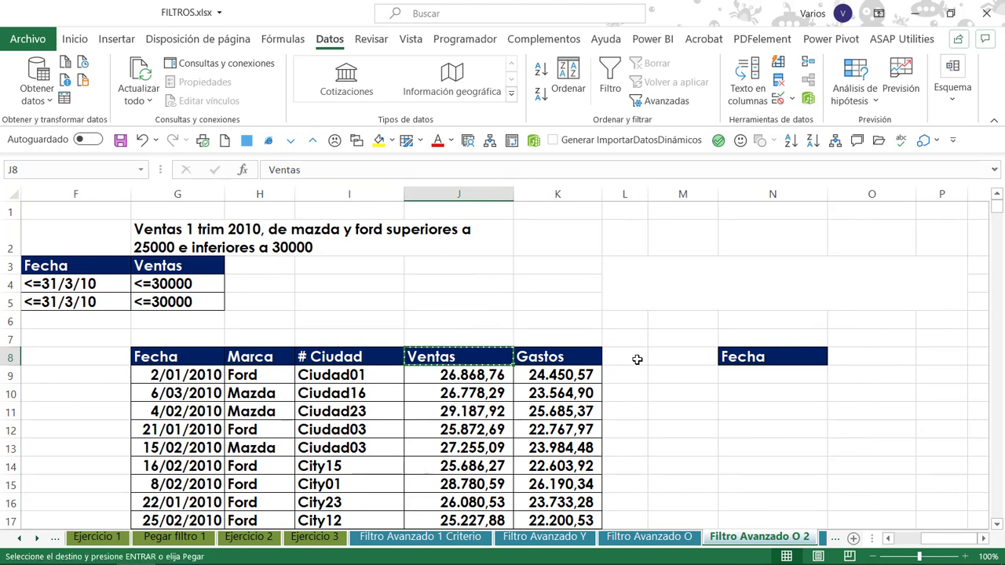
{"action": "key", "text": "Right"}
{"action": "key", "text": "Right"}
{"action": "key", "text": "Right"}
{"action": "key", "text": "Right"}
{"action": "key", "text": "Right"}
{"action": "key", "text": "ctrl+v"}
{"action": "key", "text": "Left"}
{"action": "key", "text": "Left"}
{"action": "key", "text": "Left"}
{"action": "key", "text": "Escape"}
{"action": "key", "text": "Left"}
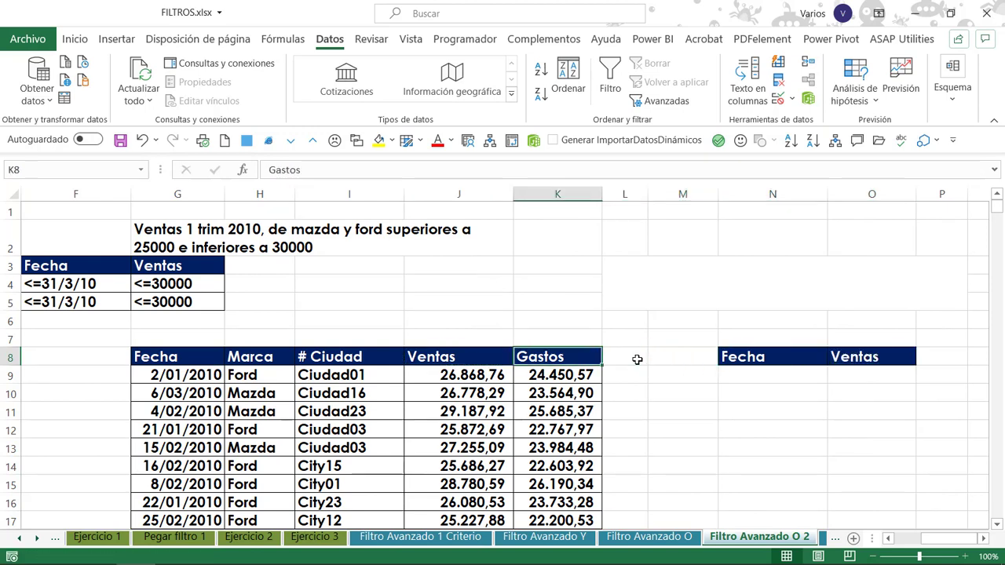
Copy the Gastos header from K8 of the extracted table to P8 and widen column P.
{"action": "key", "text": "ctrl+c"}
{"action": "key", "text": "Right"}
{"action": "key", "text": "Right"}
{"action": "key", "text": "Right"}
{"action": "key", "text": "Right"}
{"action": "key", "text": "Right"}
{"action": "key", "text": "ctrl+v"}
{"action": "key", "text": "Escape"}
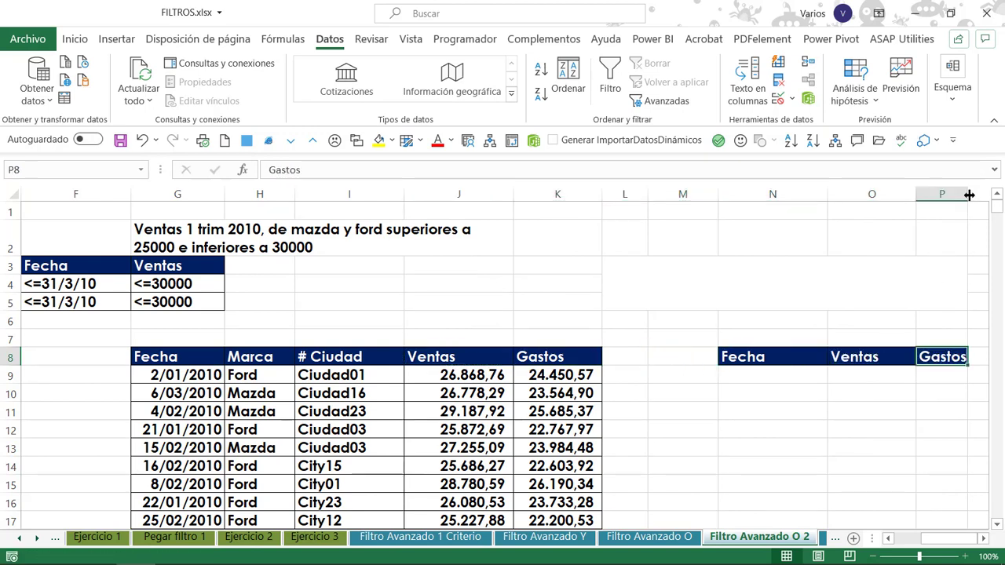
{"action": "left_click_drag", "start_coordinate": [967, 194], "coordinate": [985, 194]}
Start an advanced filter on the source list with the results copied to another location.
{"action": "left_click", "coordinate": [606, 372]}
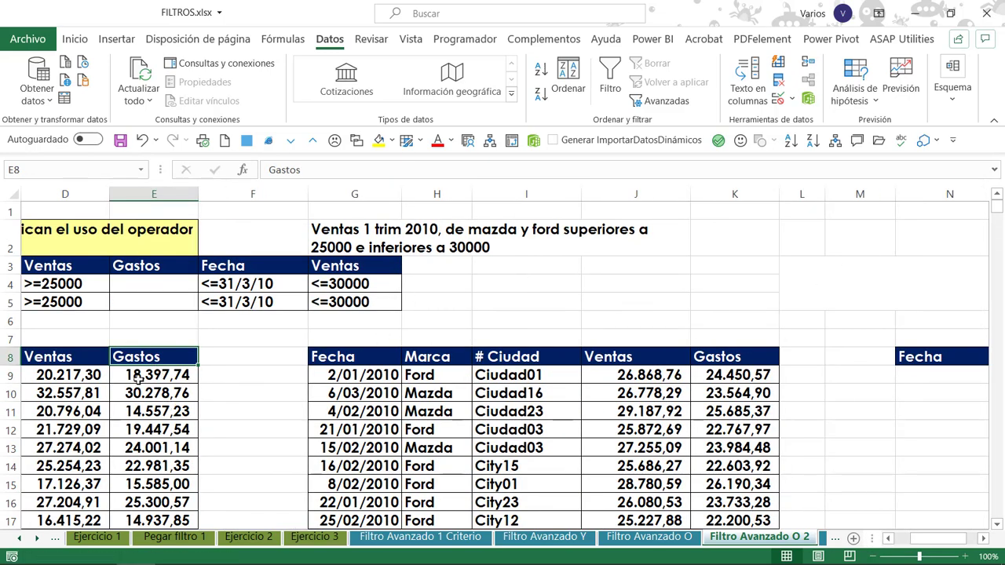
{"action": "left_click", "coordinate": [166, 381]}
{"action": "left_click", "coordinate": [653, 105]}
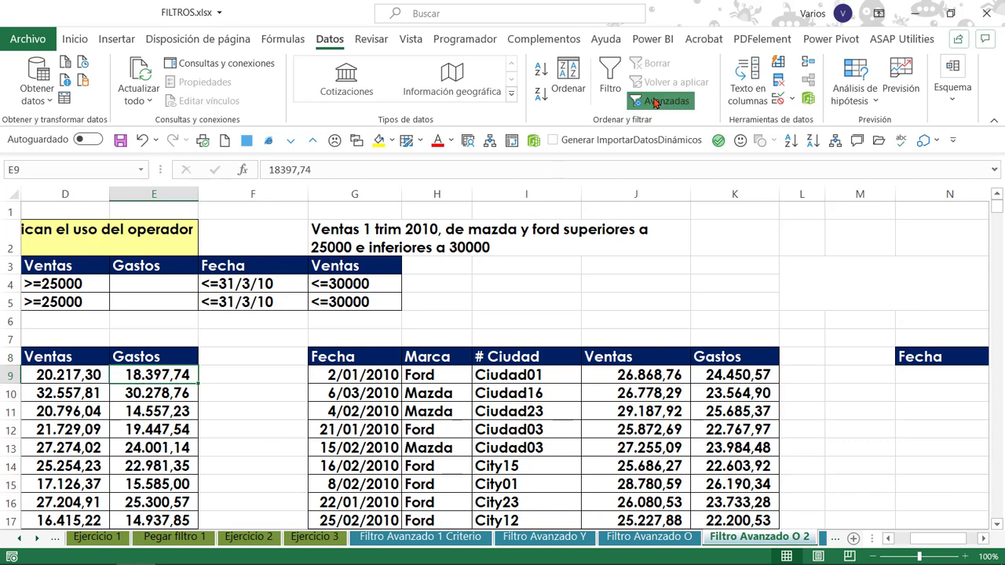
{"action": "left_click", "coordinate": [284, 103]}
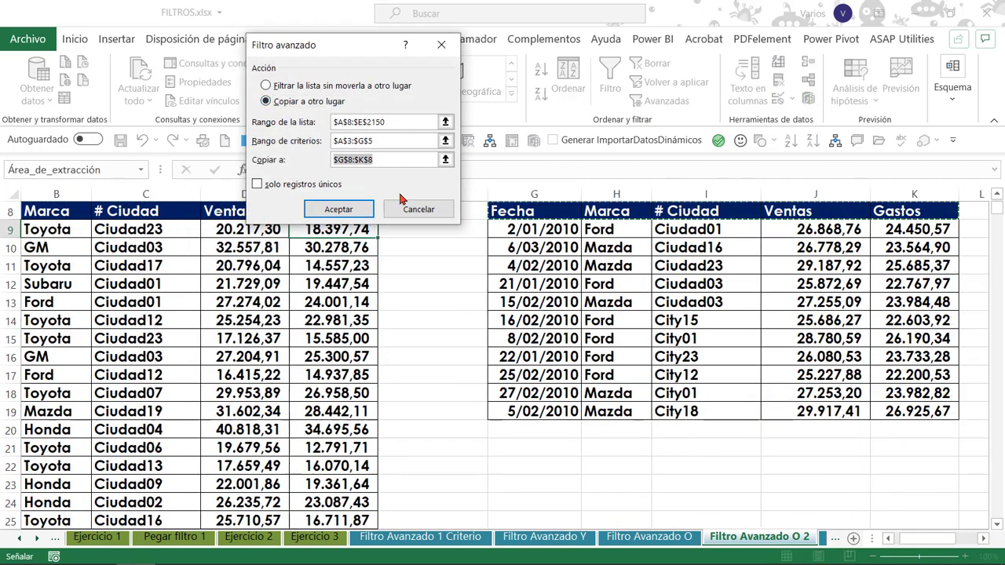
Set the copy destination to the headers in N8:P8, keeping criteria range A3:G5, and run the advanced filter.
{"action": "key", "text": "BackSpace"}
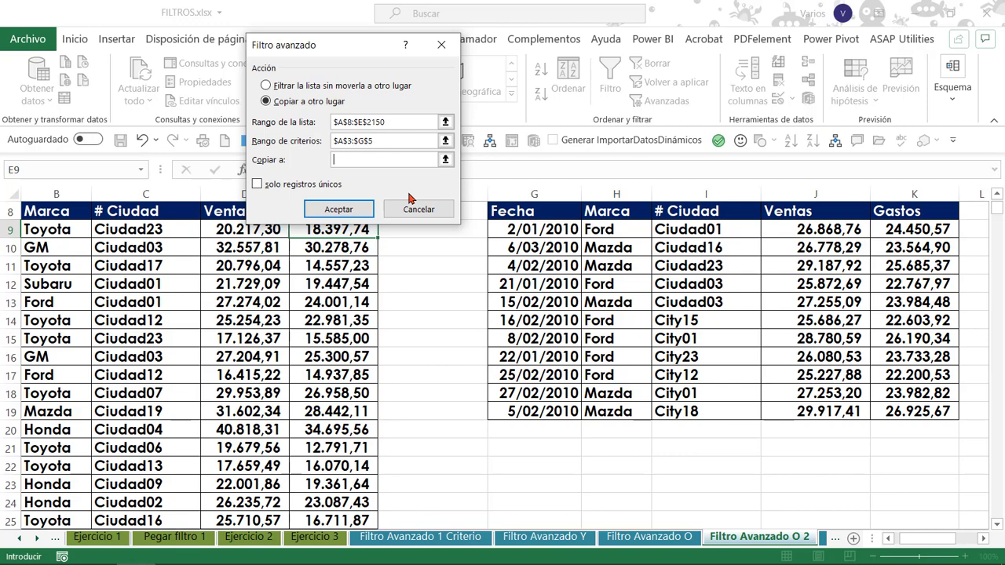
{"action": "key", "text": "Right"}
{"action": "key", "text": "Right"}
{"action": "key", "text": "Right"}
{"action": "key", "text": "Right"}
{"action": "key", "text": "Right"}
{"action": "key", "text": "Right"}
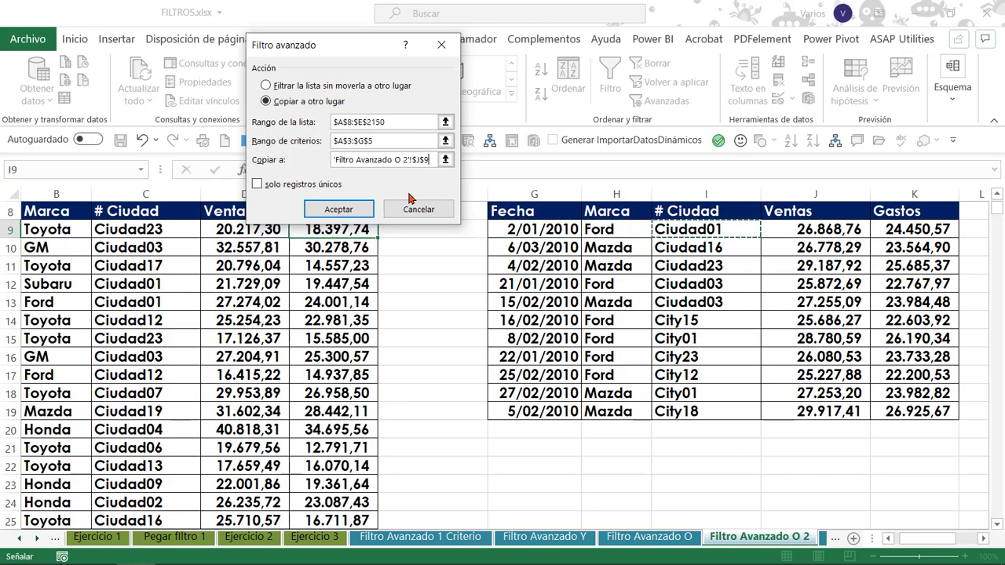
{"action": "key", "text": "Right"}
{"action": "key", "text": "Right"}
{"action": "key", "text": "Right"}
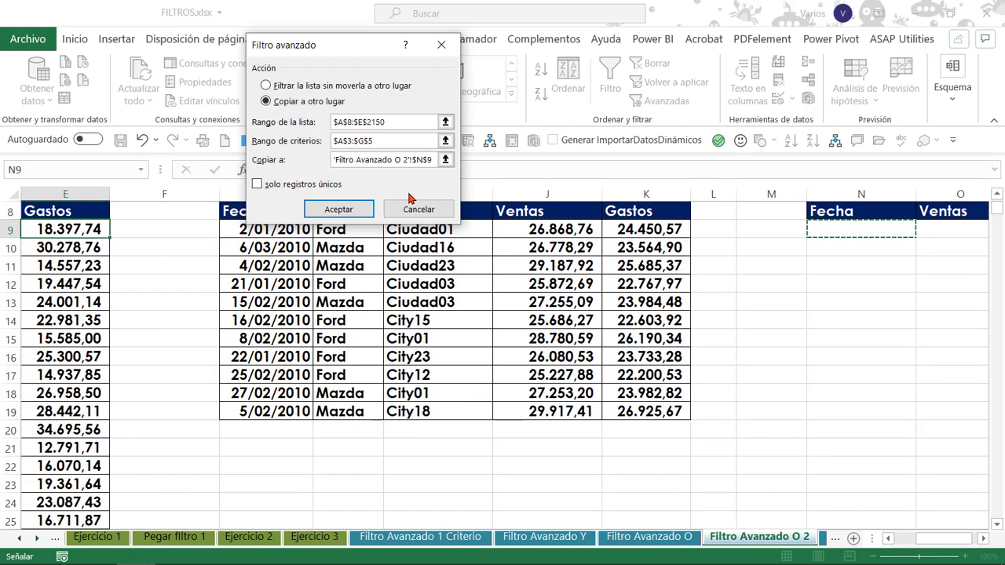
{"action": "key", "text": "Up"}
{"action": "key", "text": "Right"}
{"action": "key", "text": "Right"}
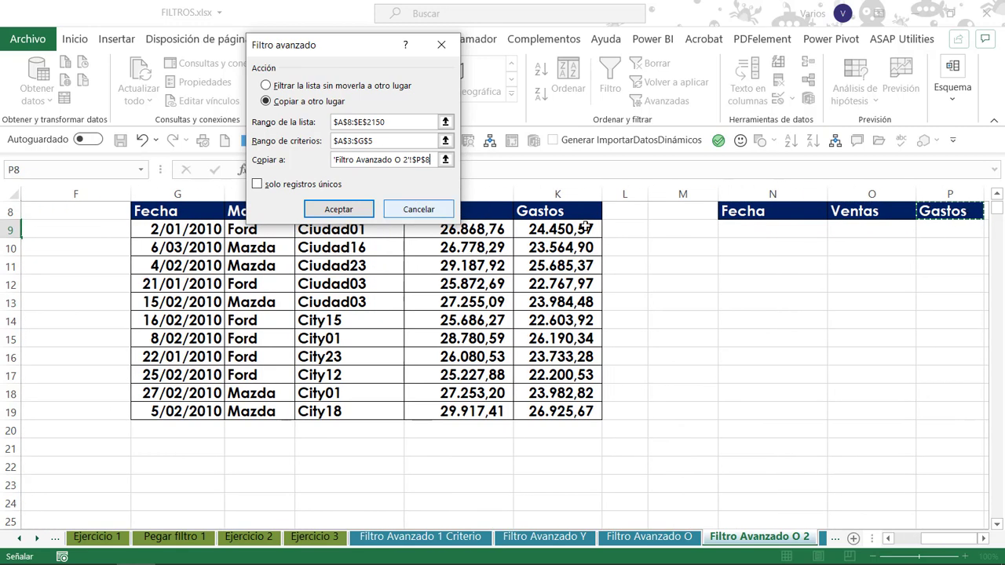
{"action": "left_click_drag", "start_coordinate": [751, 211], "coordinate": [951, 211]}
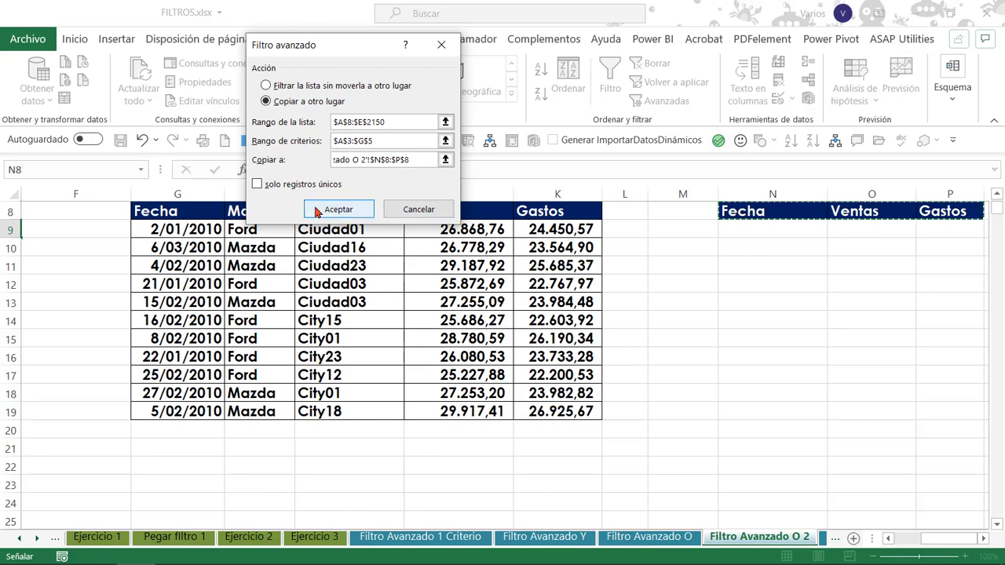
{"action": "left_click", "coordinate": [338, 209]}
Auto-fit the width of column P so the Gastos values of the new extraction fit.
{"action": "key", "text": "Right"}
{"action": "key", "text": "Right"}
{"action": "key", "text": "Right"}
{"action": "key", "text": "Right"}
{"action": "key", "text": "Right"}
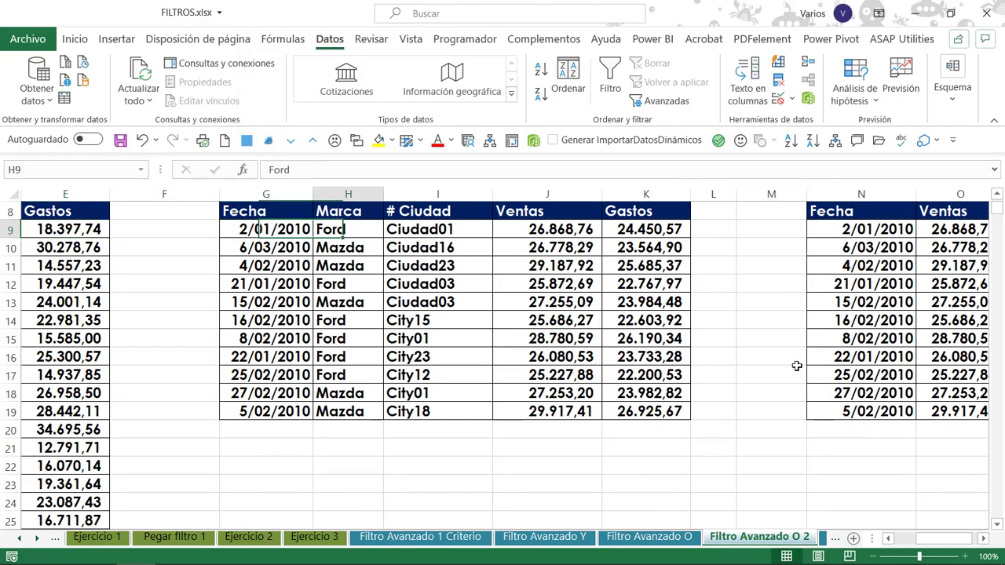
{"action": "key", "text": "Right"}
{"action": "key", "text": "Right"}
{"action": "key", "text": "Right"}
{"action": "key", "text": "Right"}
{"action": "key", "text": "Right"}
{"action": "key", "text": "Right"}
{"action": "key", "text": "Right"}
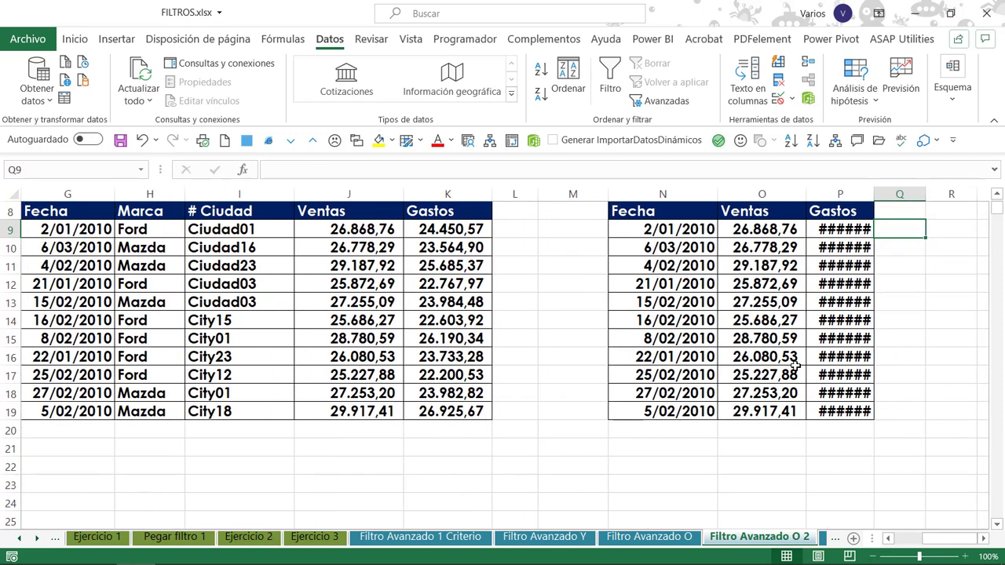
{"action": "double_click", "coordinate": [873, 194]}
{"action": "left_click", "coordinate": [728, 265]}
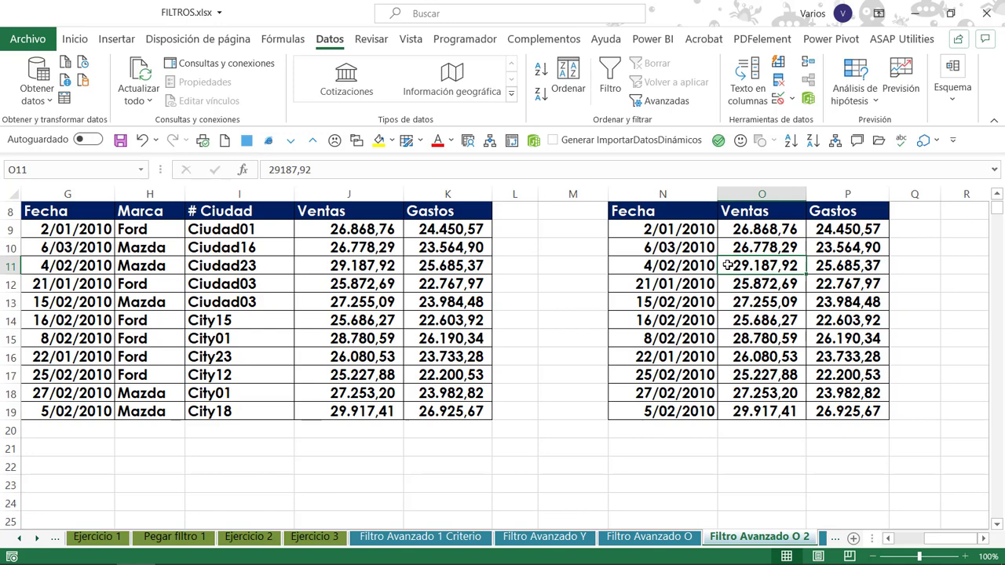
Switch to the Filtro Avanzado Registro Unico sheet and look over its column headers in row 1.
{"action": "key", "text": "ctrl+Page_Down"}
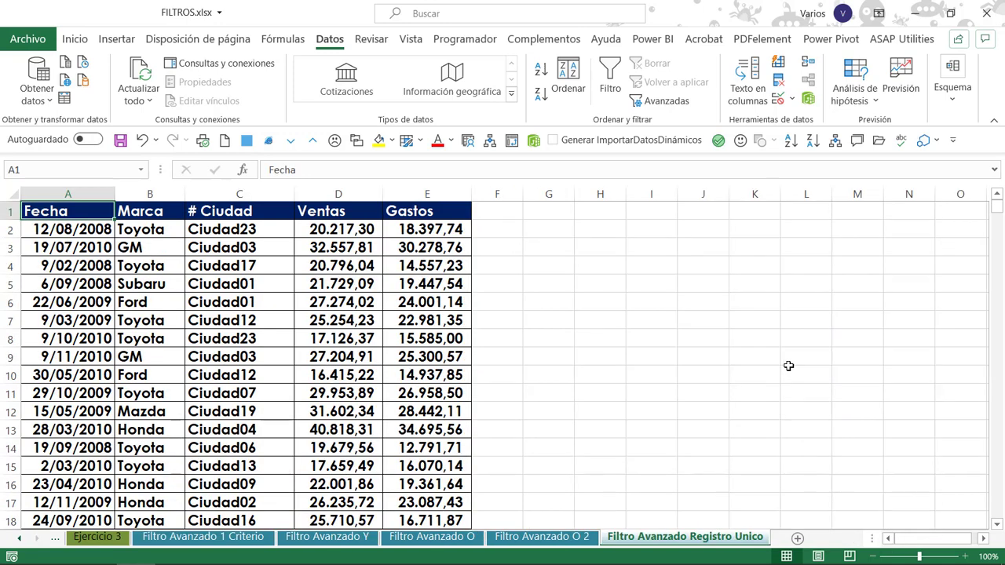
{"action": "key", "text": "Right"}
{"action": "key", "text": "Right"}
{"action": "key", "text": "Right"}
{"action": "key", "text": "Right"}
{"action": "key", "text": "Right"}
{"action": "key", "text": "Right"}
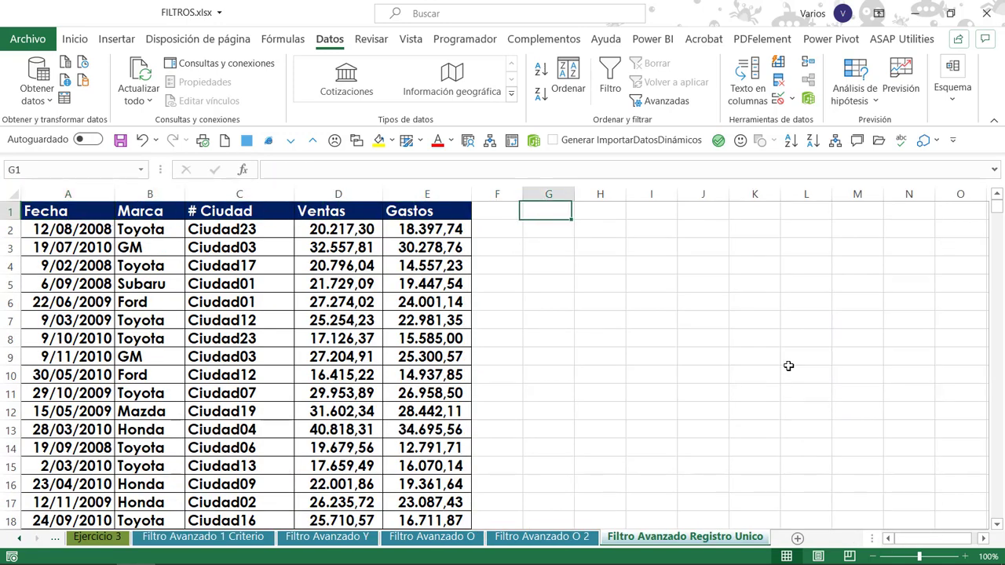
{"action": "key", "text": "Left"}
{"action": "key", "text": "Left"}
{"action": "key", "text": "Left"}
{"action": "key", "text": "Left"}
{"action": "key", "text": "Left"}
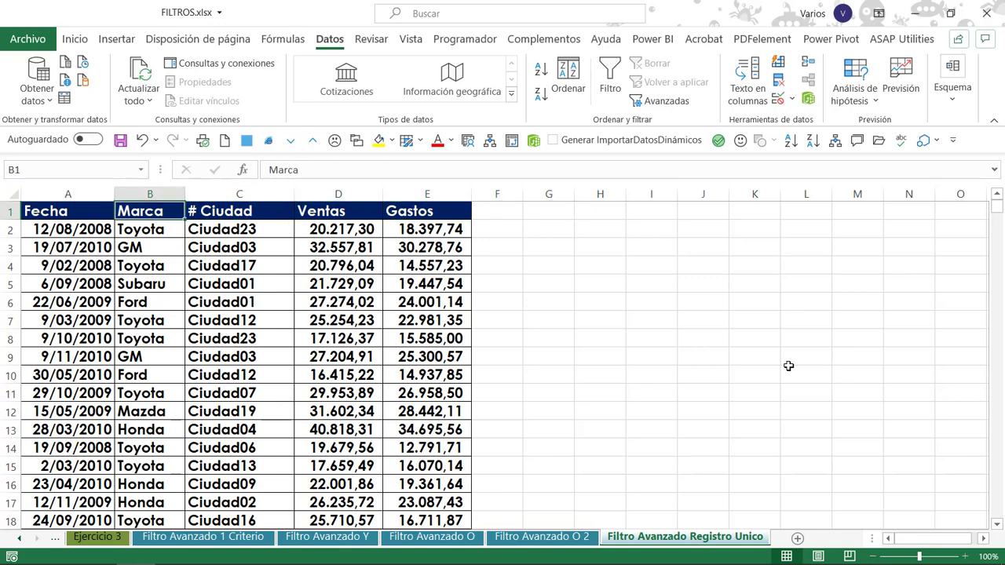
{"action": "key", "text": "Right"}
{"action": "key", "text": "Left"}
{"action": "key", "text": "Right"}
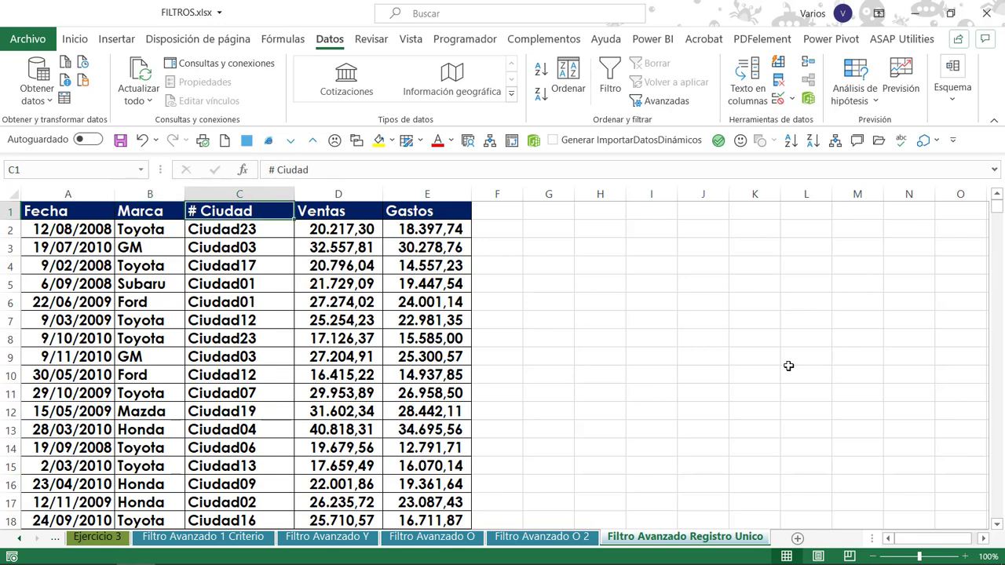
Copy the Marca header from B1 to I1 and widen column I.
{"action": "key", "text": "Left"}
{"action": "key", "text": "ctrl+c"}
{"action": "key", "text": "Right"}
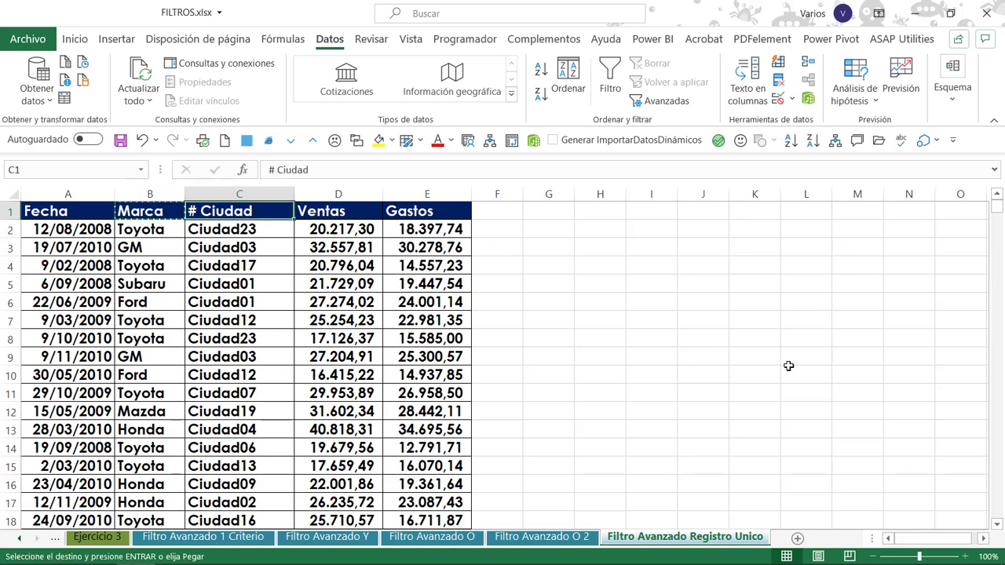
{"action": "key", "text": "Right"}
{"action": "key", "text": "Right"}
{"action": "key", "text": "Right"}
{"action": "key", "text": "Right"}
{"action": "key", "text": "Right"}
{"action": "key", "text": "Right"}
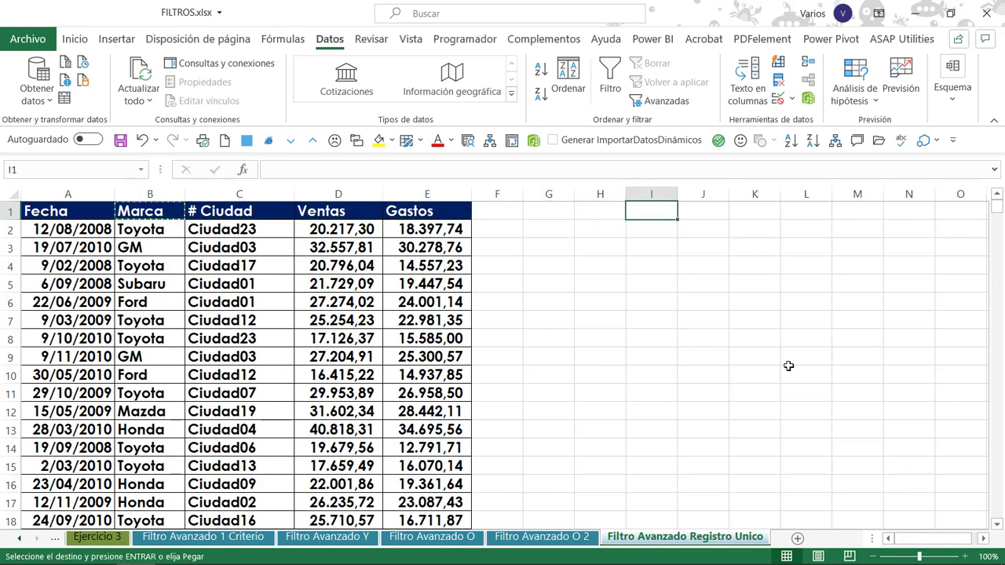
{"action": "key", "text": "Return"}
{"action": "left_click_drag", "start_coordinate": [677, 196], "coordinate": [699, 200]}
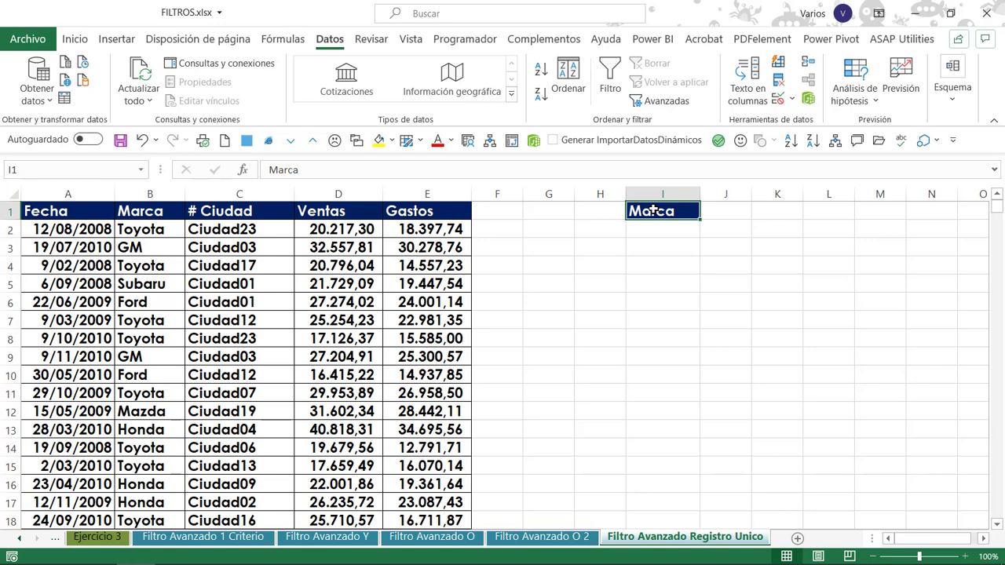
Start an advanced filter on A1:E228 that copies to another location, with I1 as the criteria range.
{"action": "left_click", "coordinate": [444, 210]}
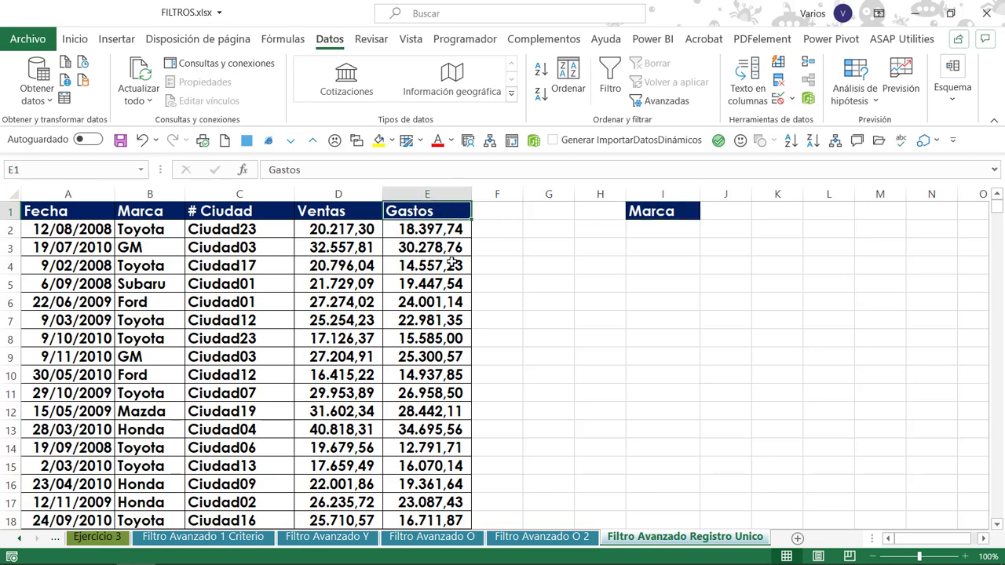
{"action": "left_click", "coordinate": [666, 102]}
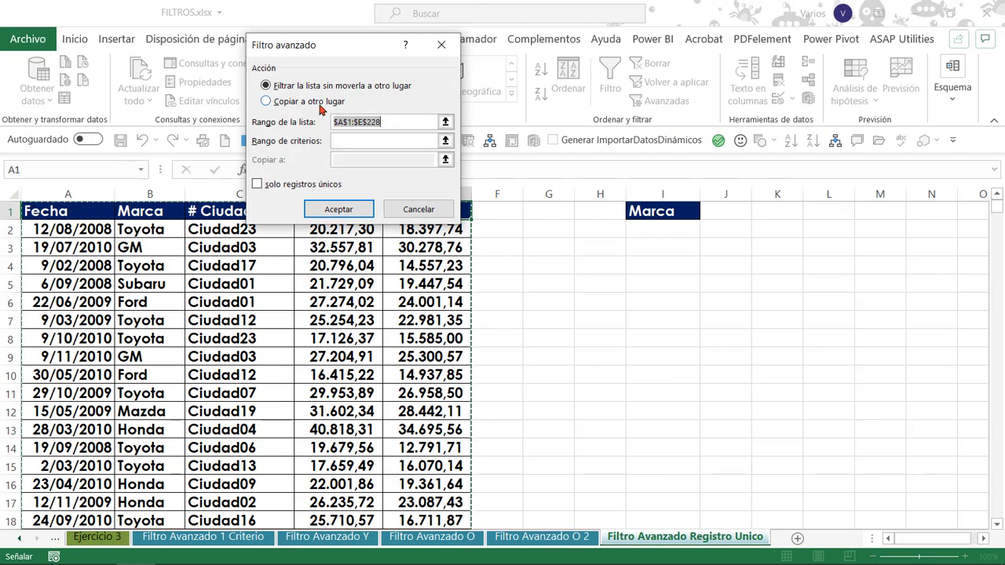
{"action": "left_click", "coordinate": [310, 101]}
{"action": "left_click", "coordinate": [388, 139]}
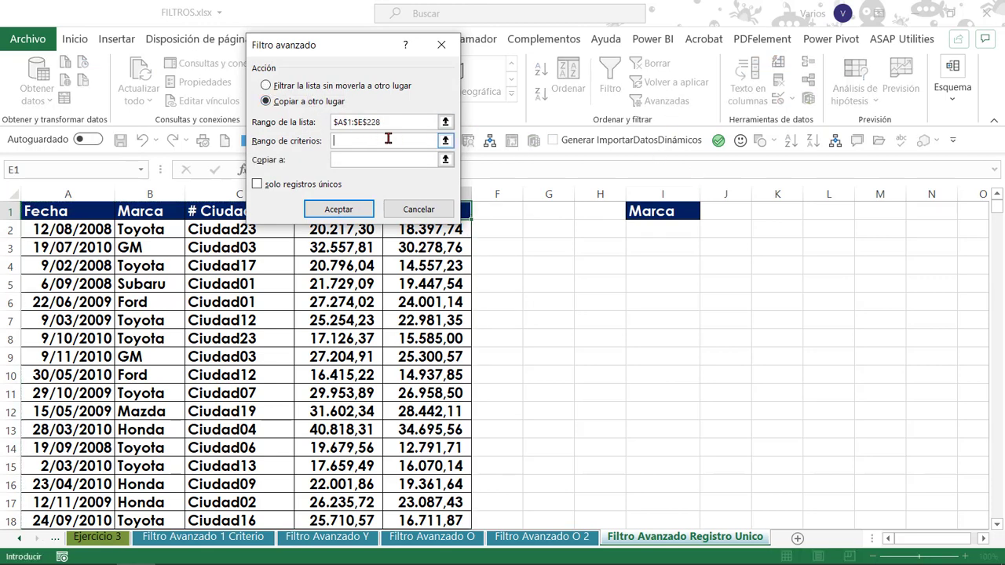
{"action": "left_click", "coordinate": [662, 212]}
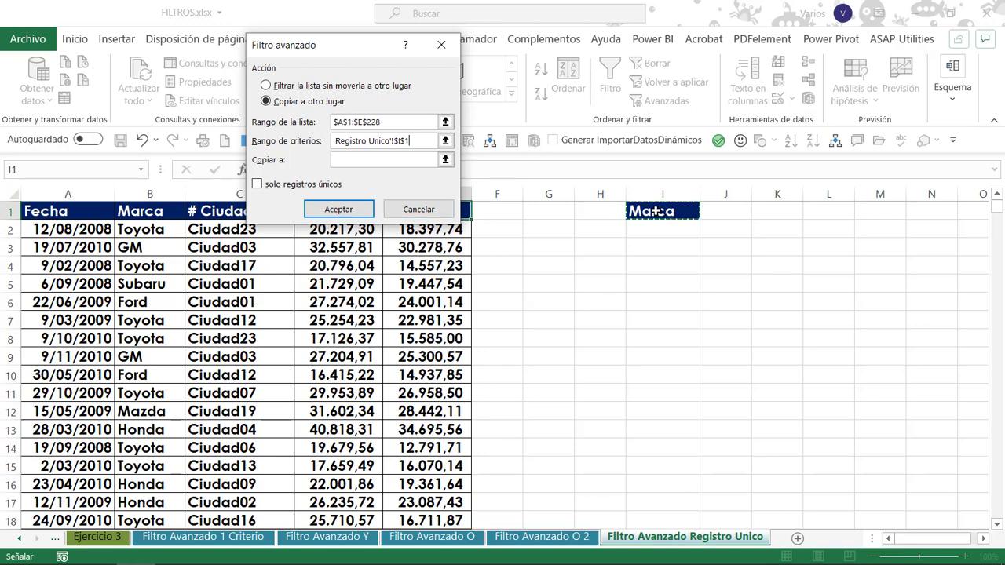
Set the copy destination to I1, restrict the output to unique records, and run the advanced filter.
{"action": "key", "text": "Tab"}
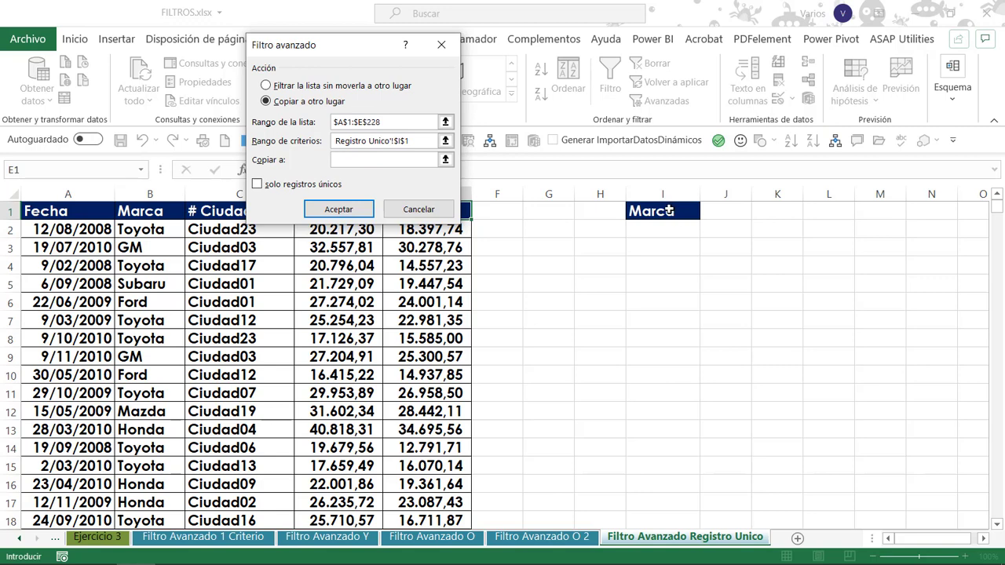
{"action": "left_click", "coordinate": [664, 210]}
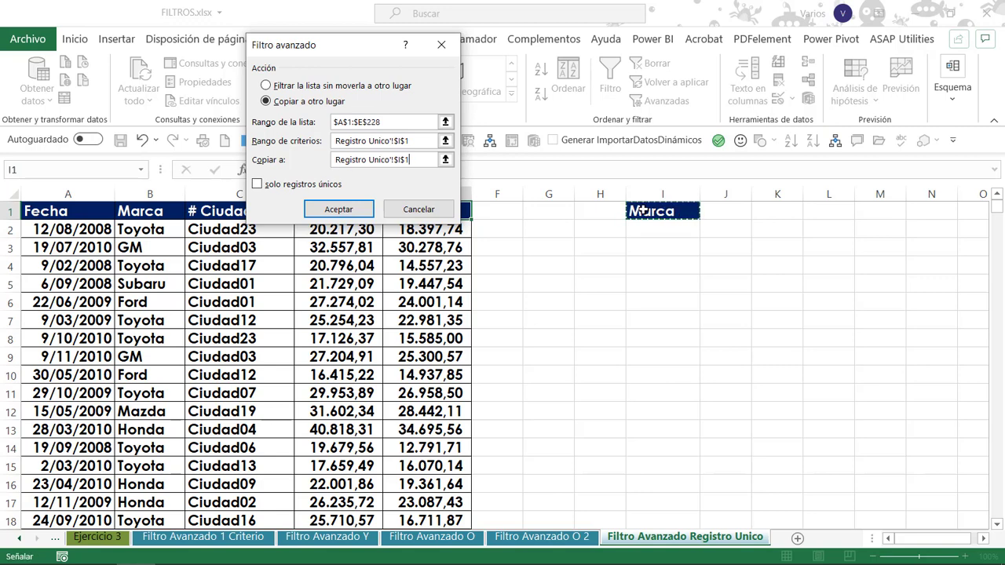
{"action": "left_click", "coordinate": [270, 188]}
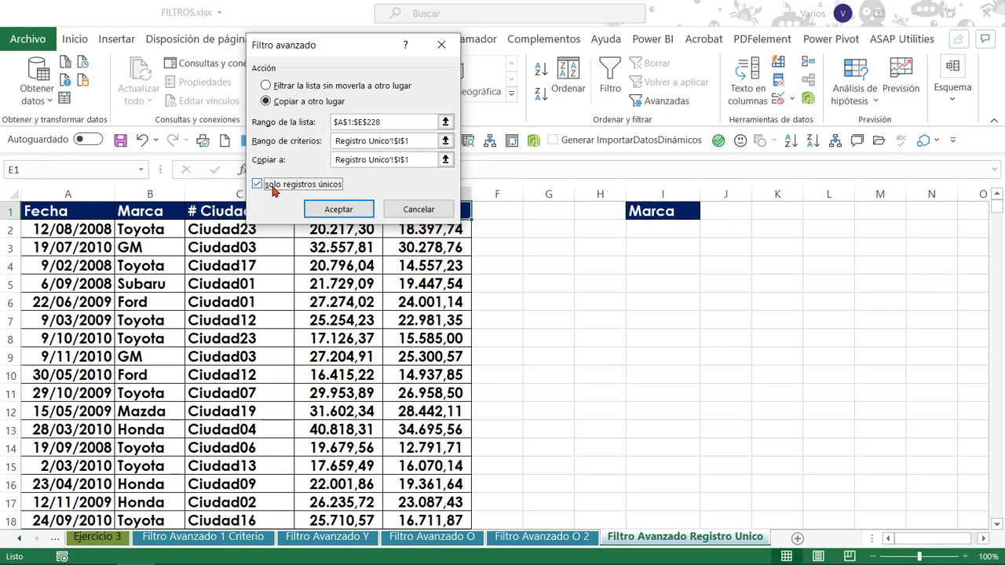
{"action": "left_click", "coordinate": [335, 210]}
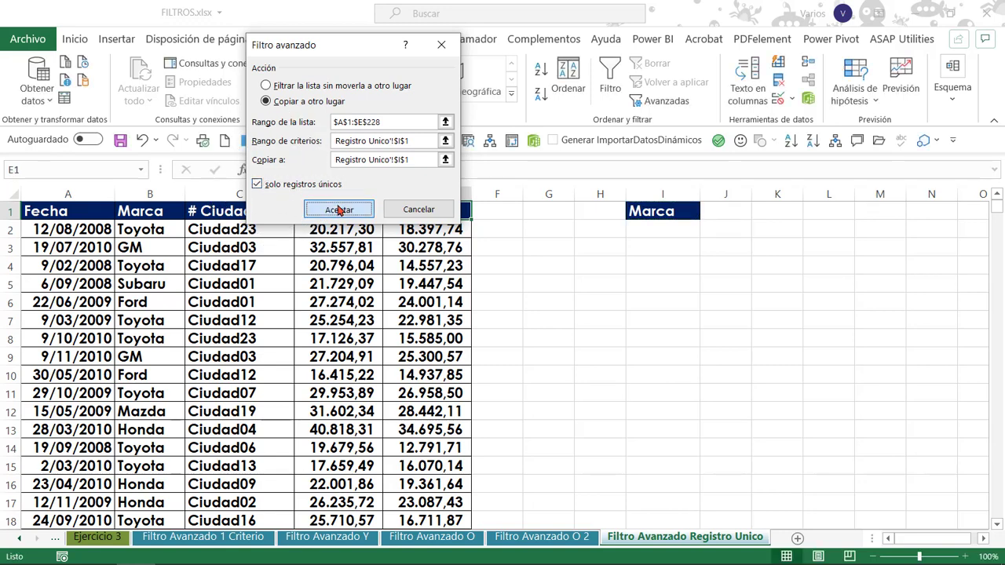
Review the unique Marca list in I2:I8 against the columns of the source table.
{"action": "left_click_drag", "start_coordinate": [683, 234], "coordinate": [689, 339]}
{"action": "left_click", "coordinate": [254, 230]}
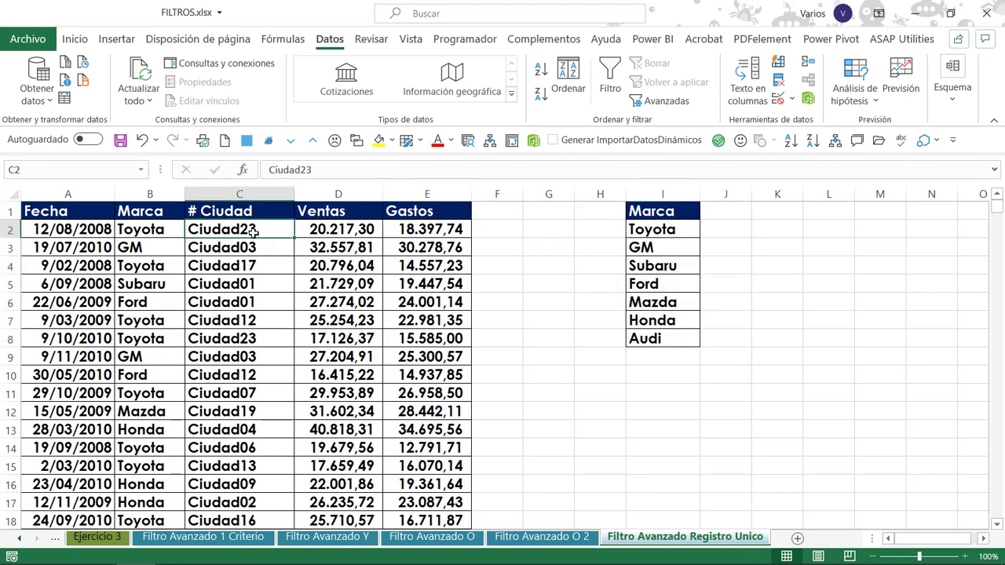
{"action": "left_click", "coordinate": [147, 216]}
{"action": "left_click", "coordinate": [378, 246]}
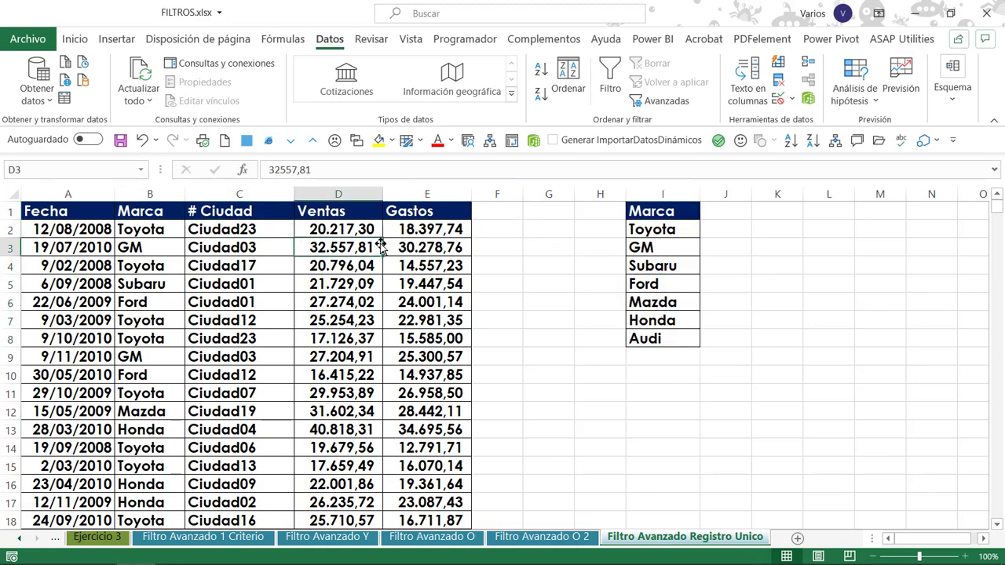